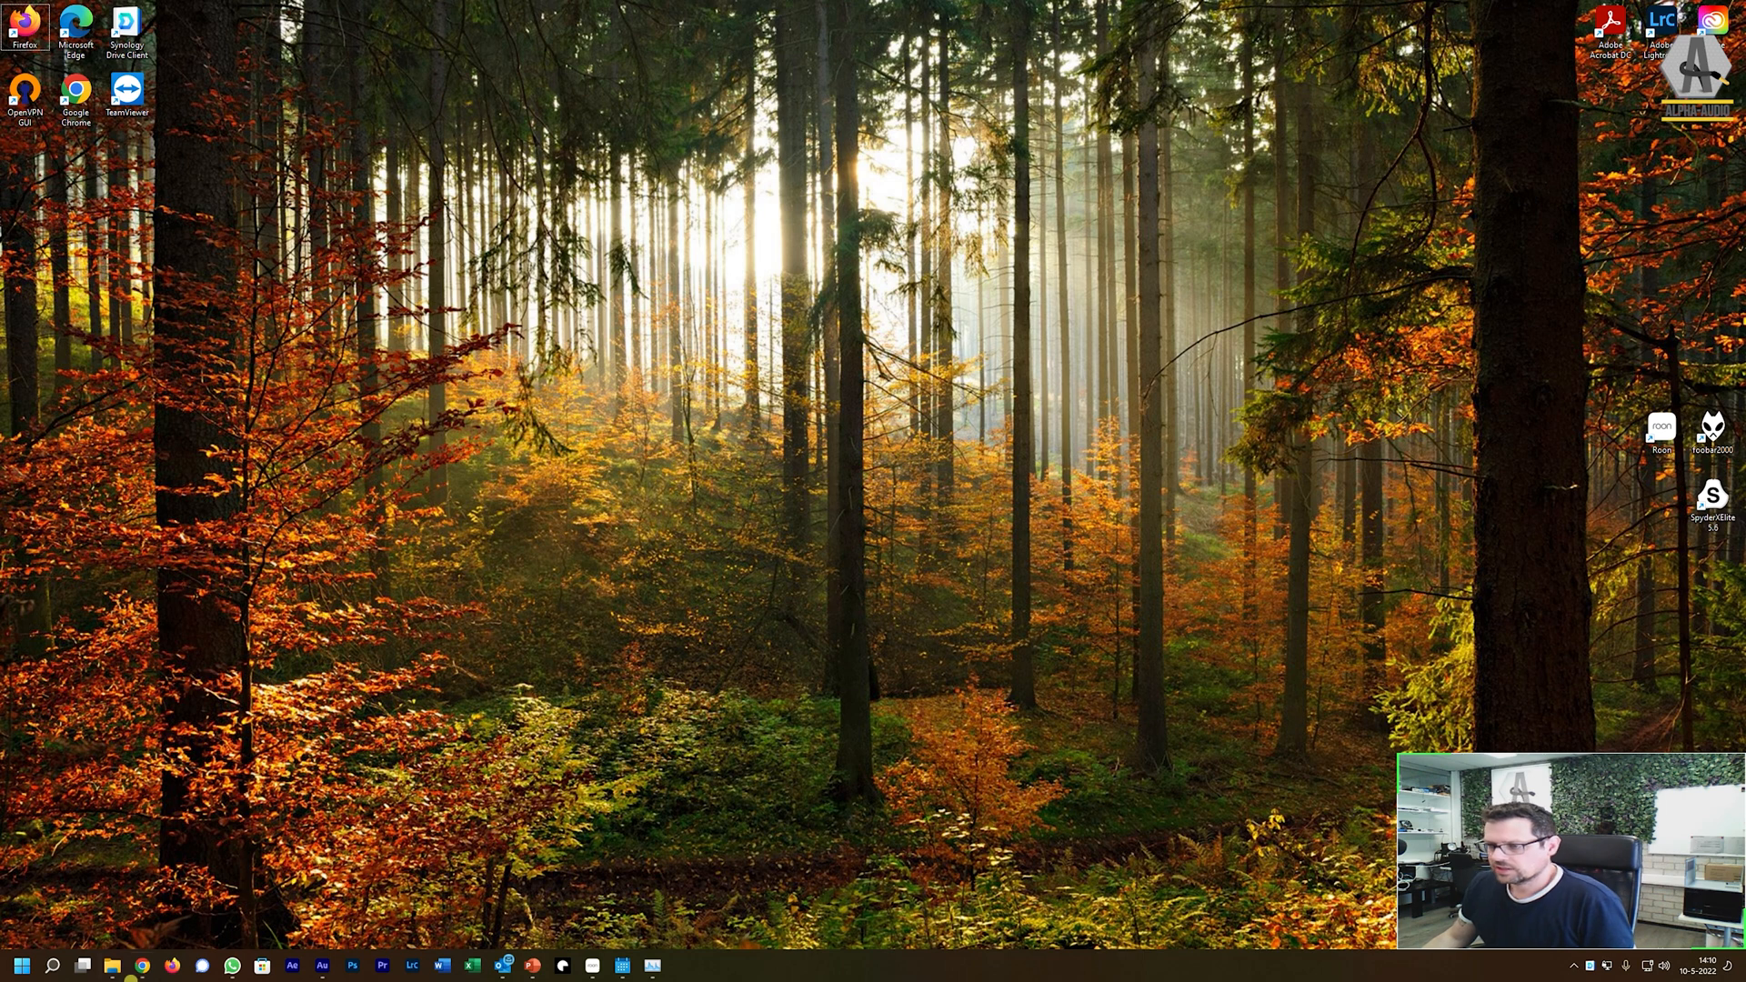
Step: Open the JMC 29 folder in File Explorer and reposition its window on the desktop
click(112, 966)
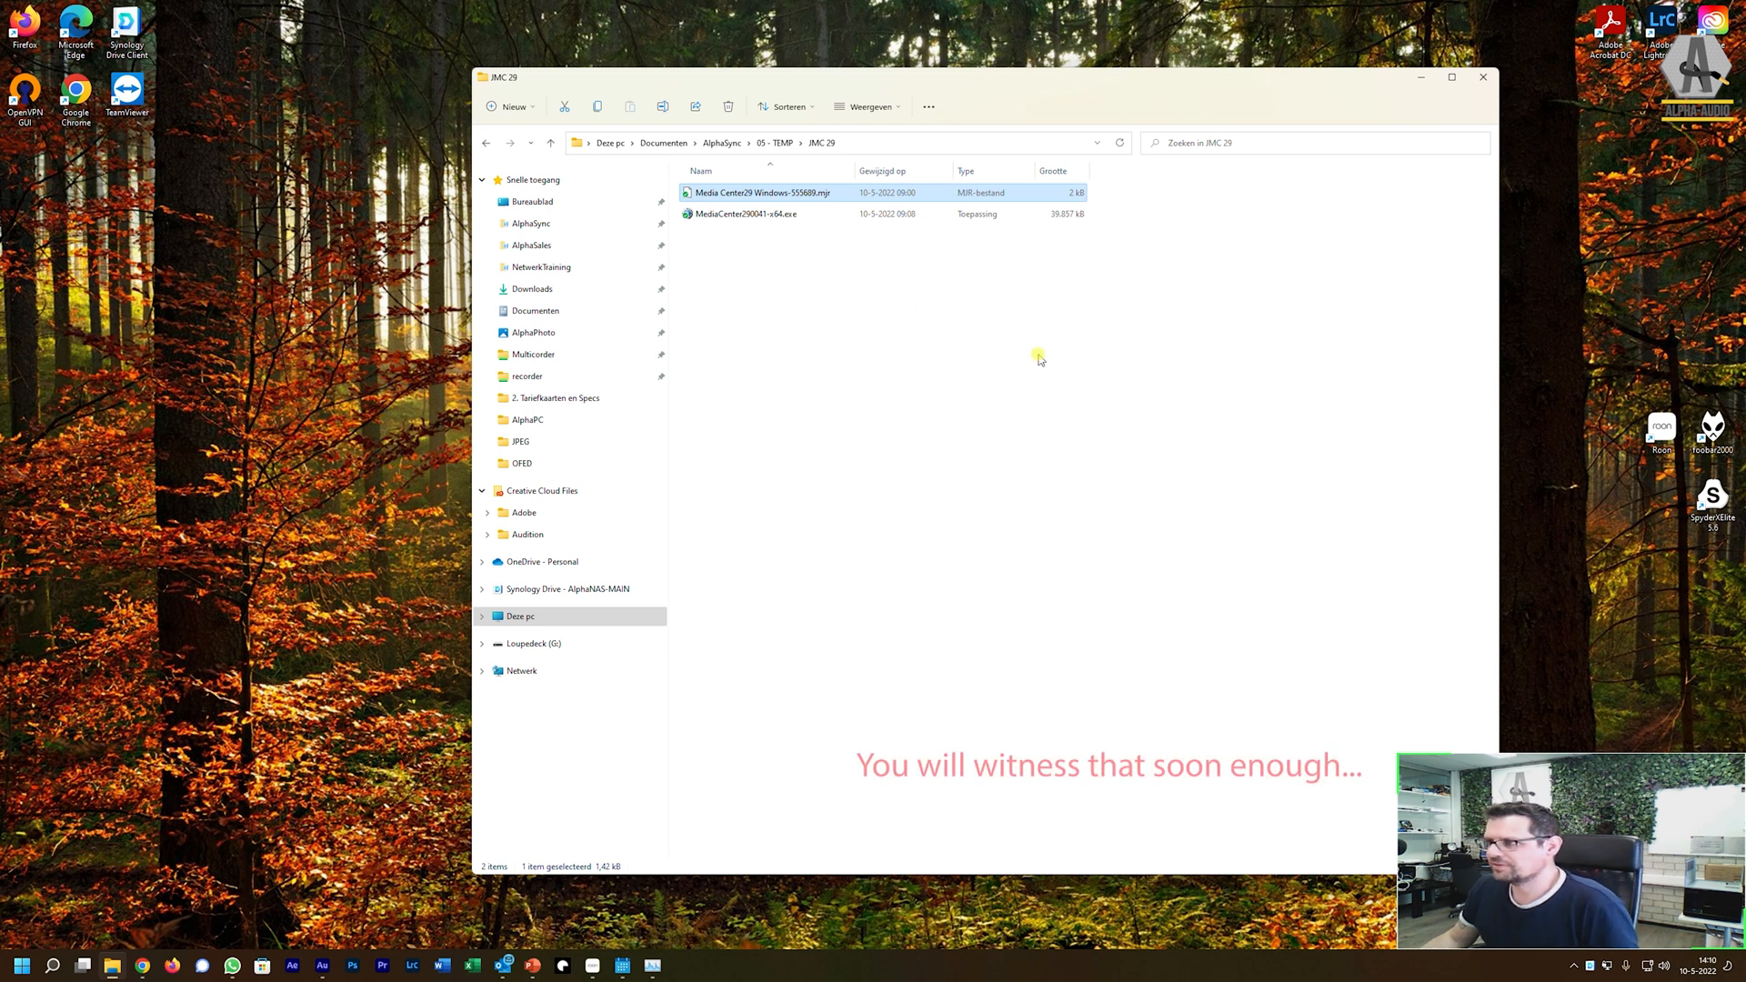
drag(774, 93, 669, 123)
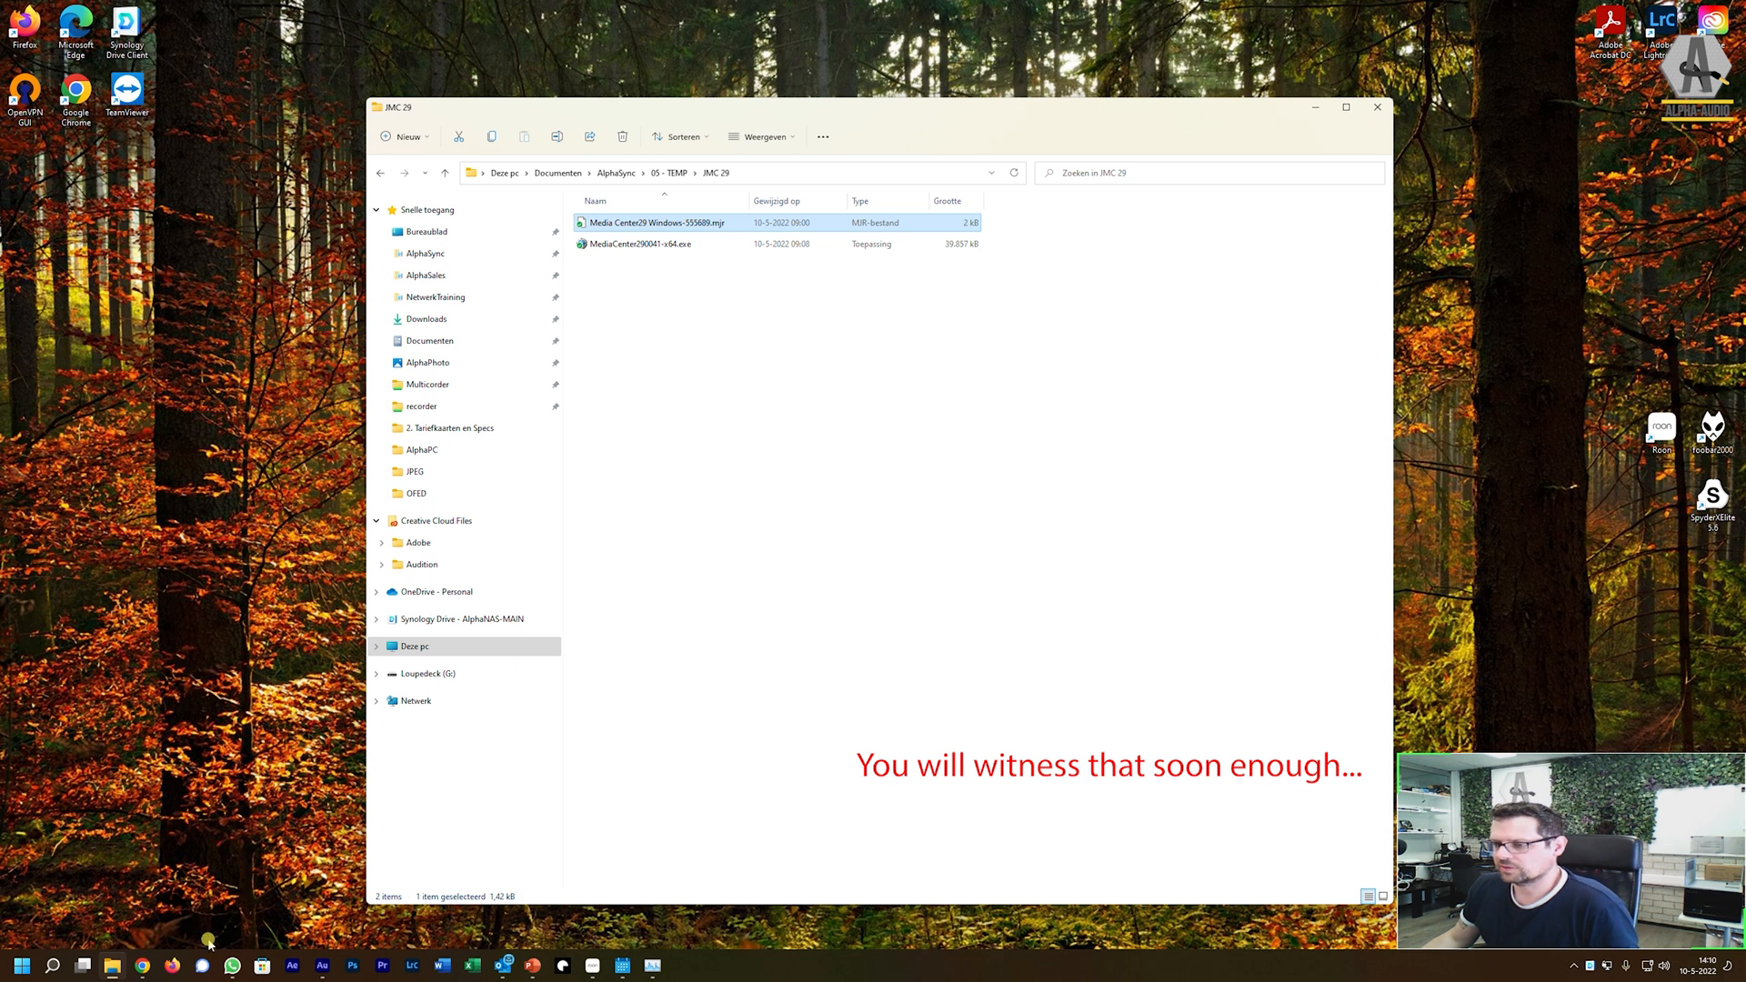
Step: Switch to Chrome and bring up the JRiver Purchase and License page
click(144, 966)
click(136, 905)
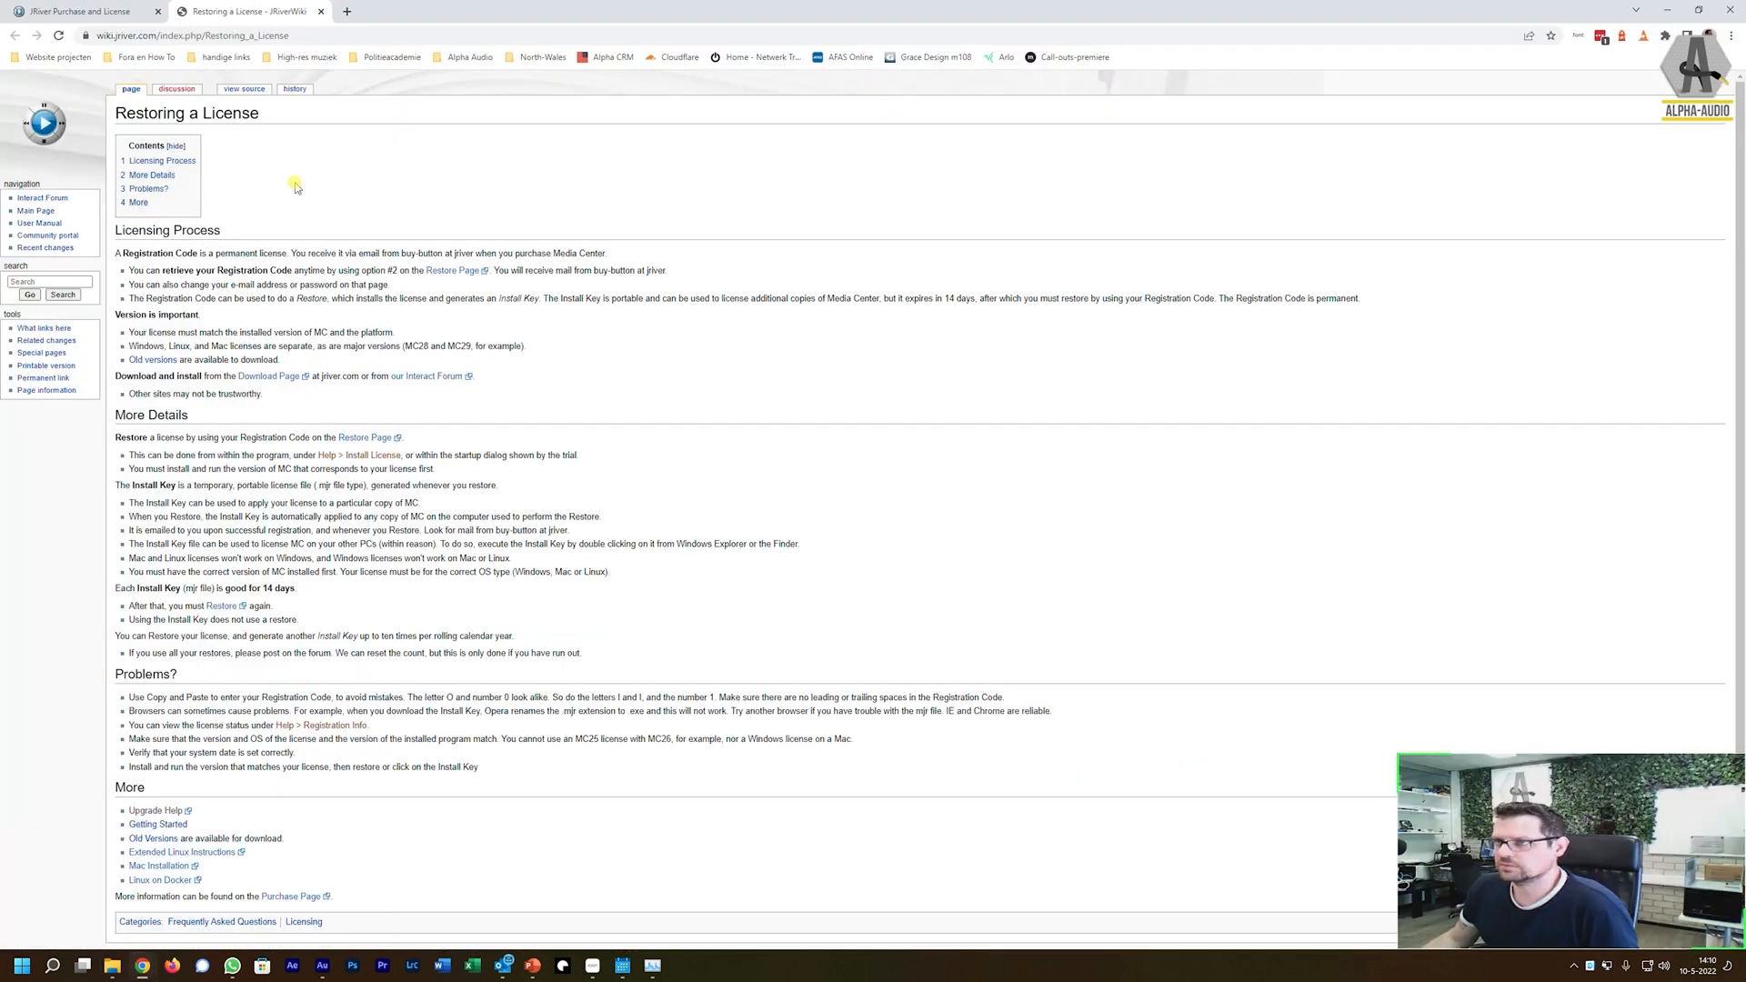
click(138, 22)
scroll(691, 314, up, 2)
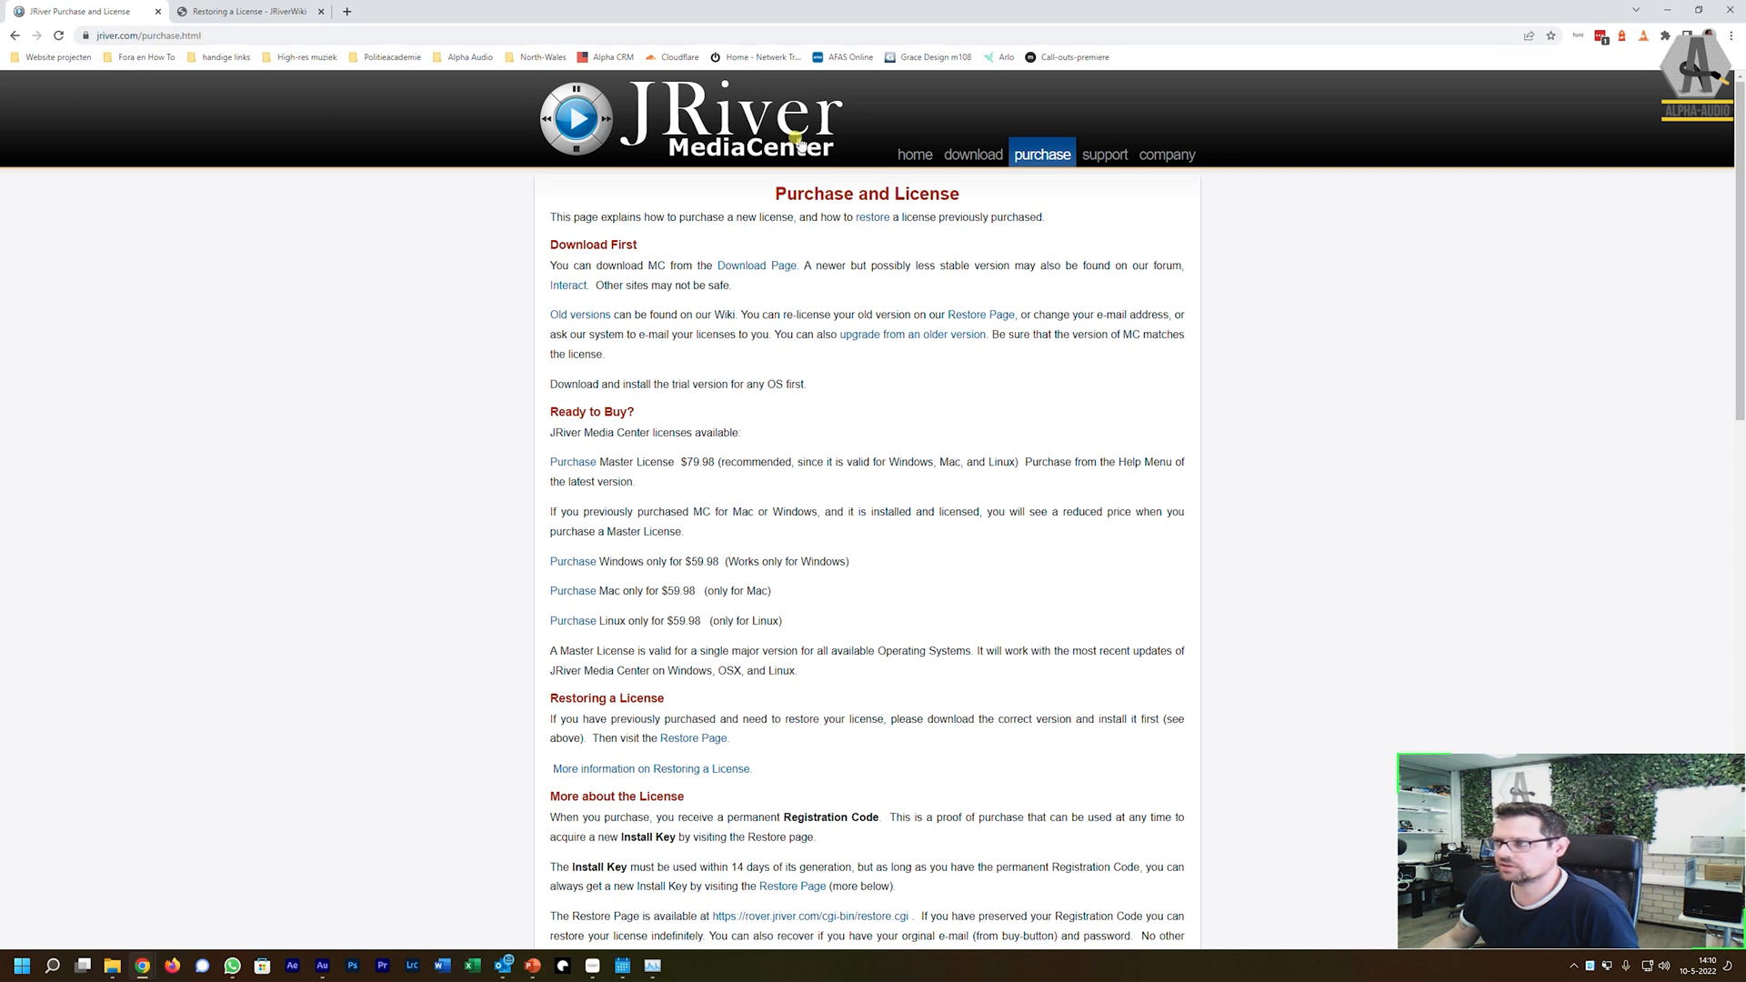
Step: Look over the JRiver download page, then examine the Master License and single-platform license options on the purchase page
click(973, 152)
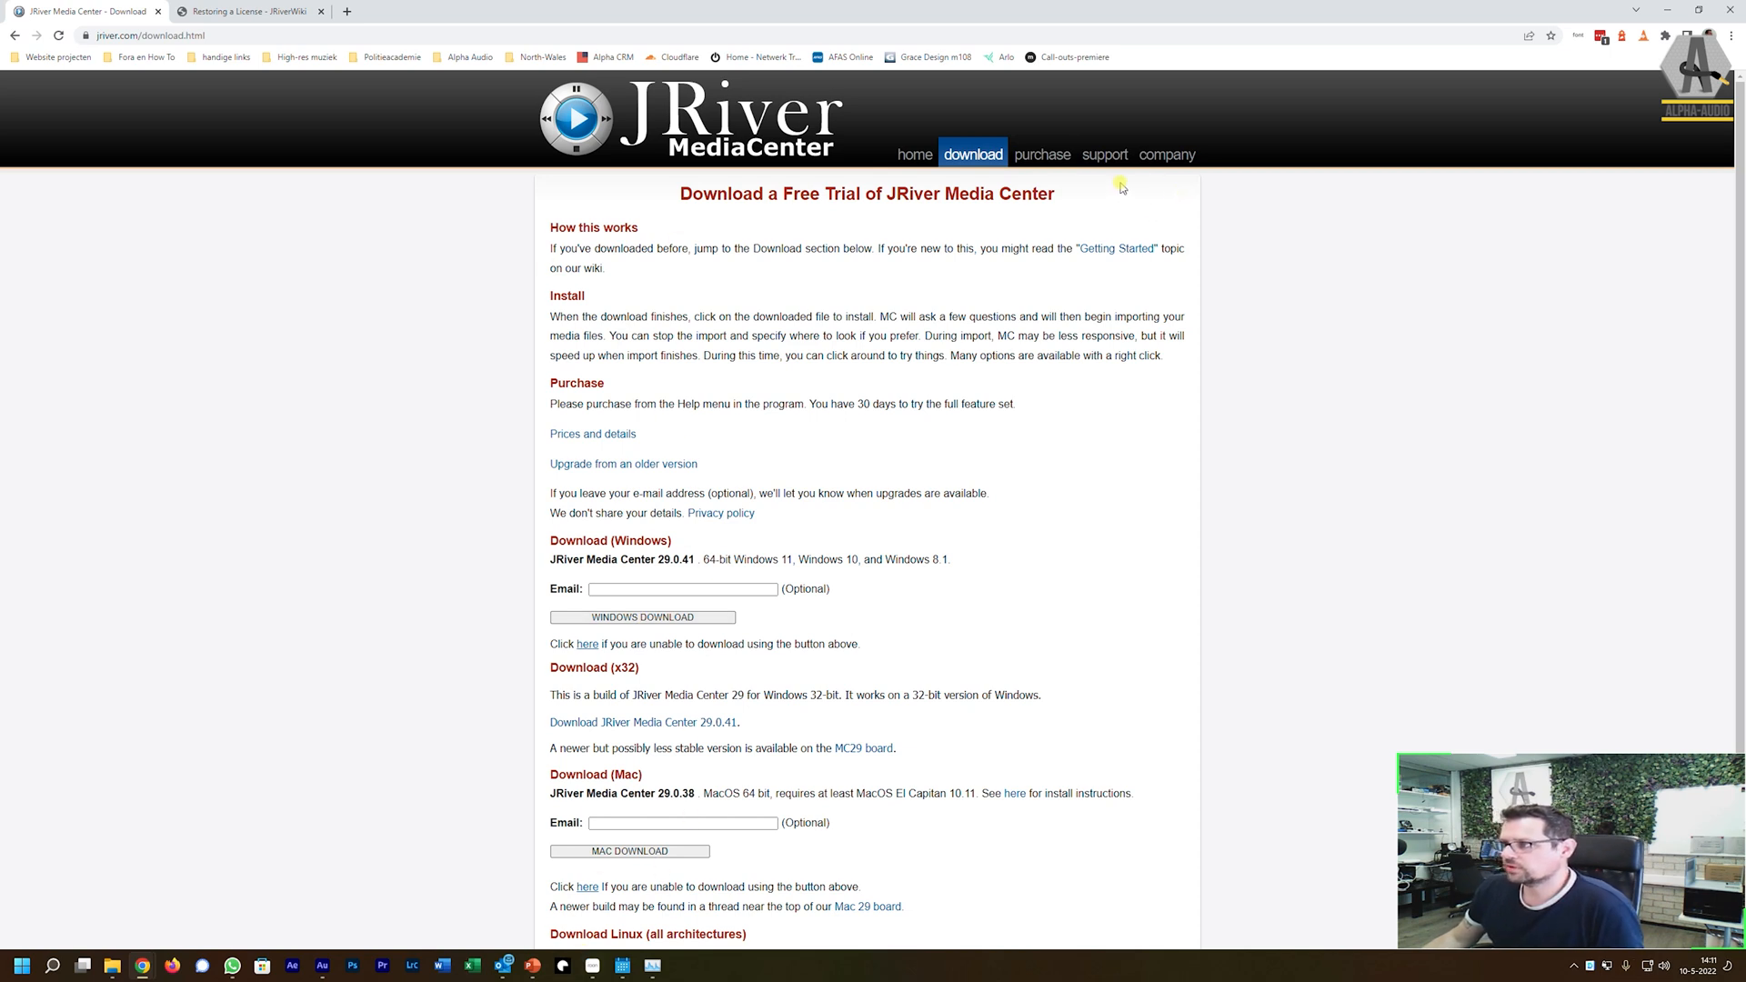
click(1042, 157)
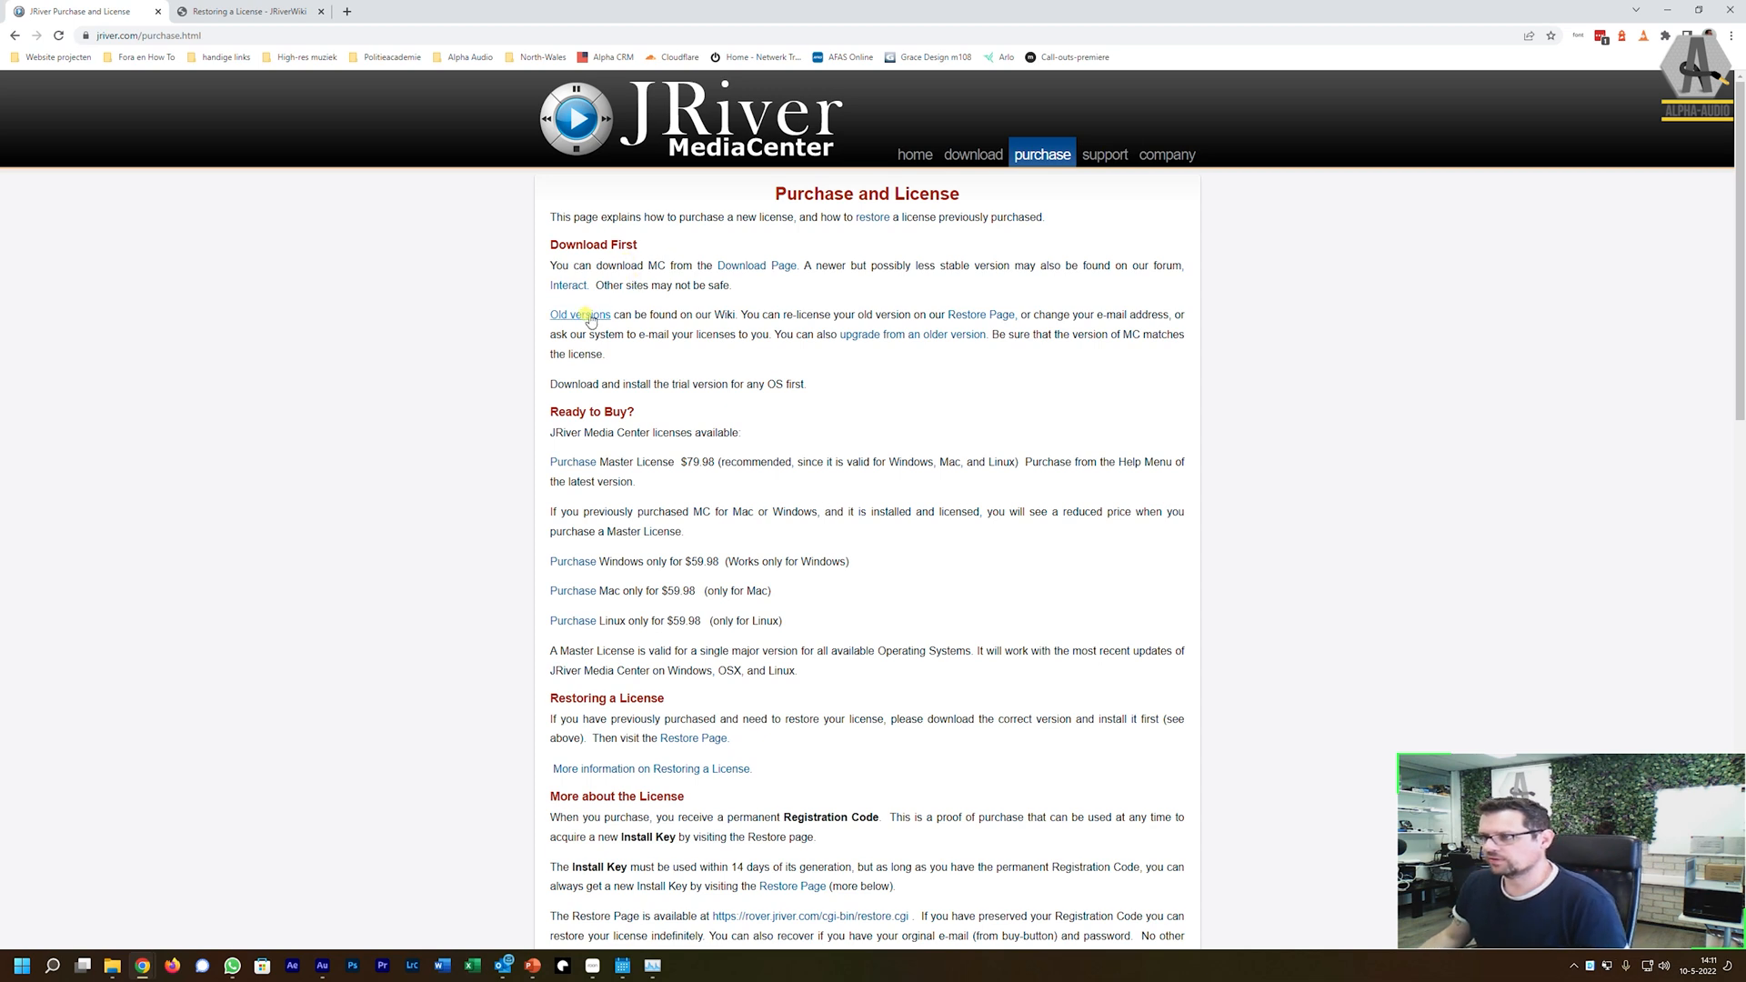
scroll(672, 584, down, 2)
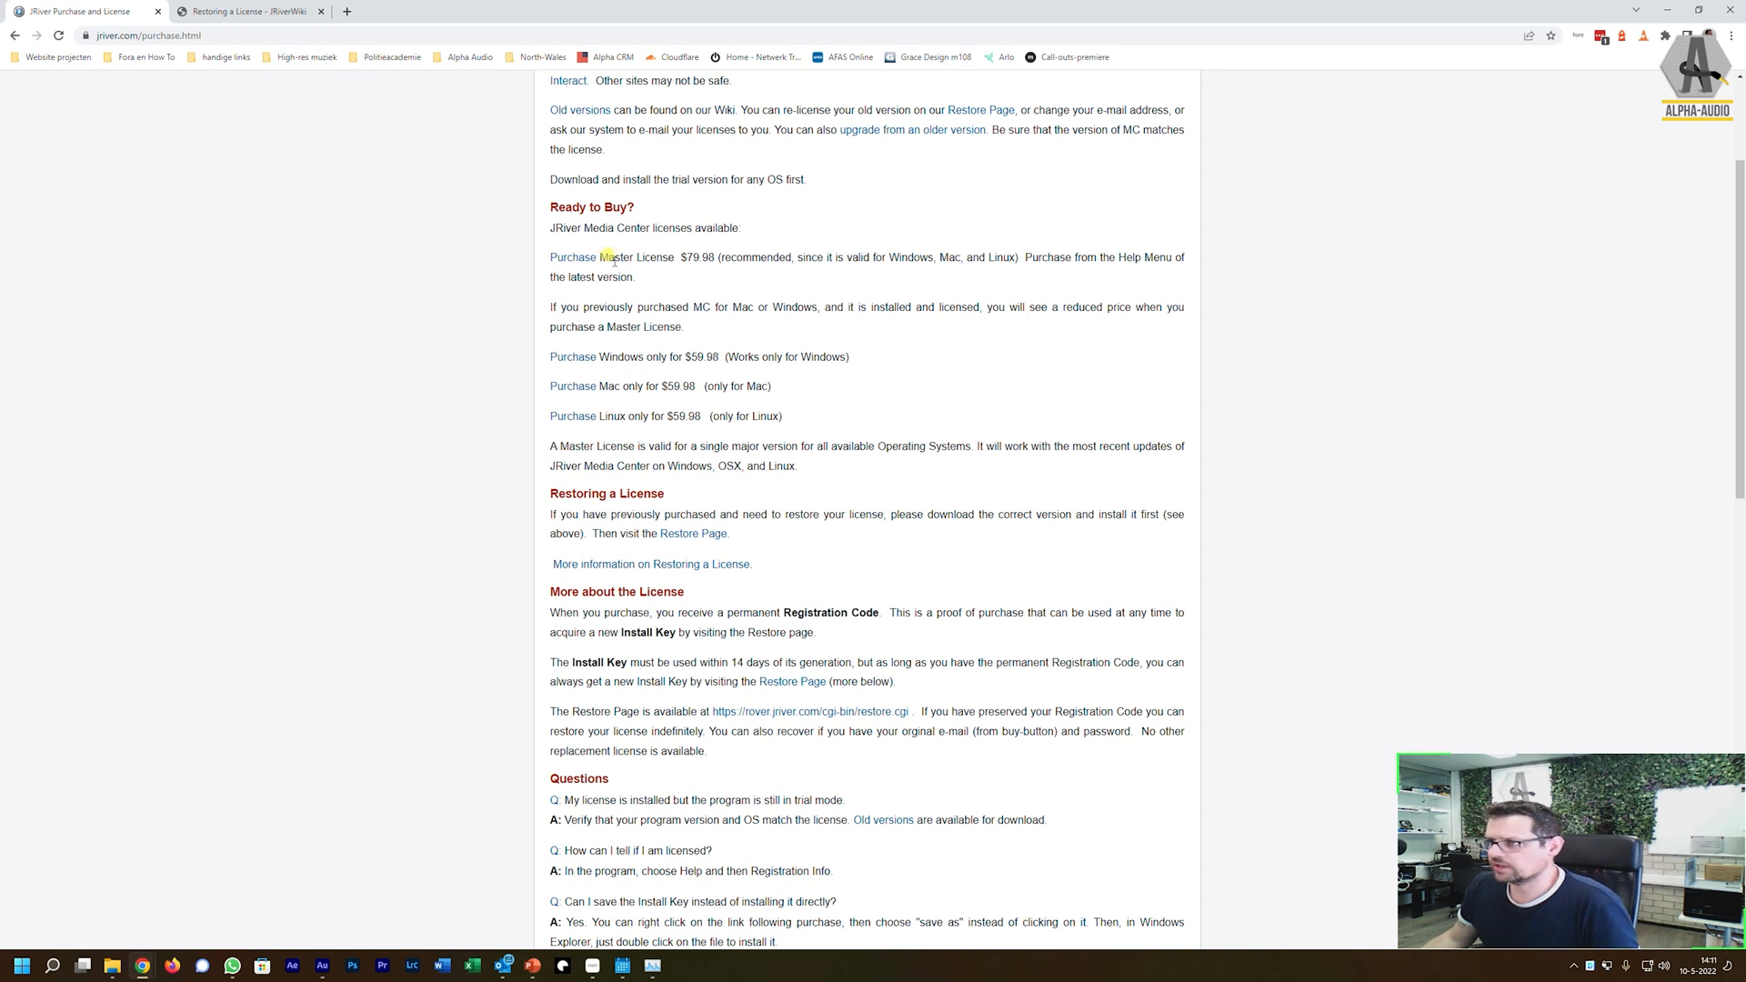
drag(614, 258, 719, 257)
click(707, 376)
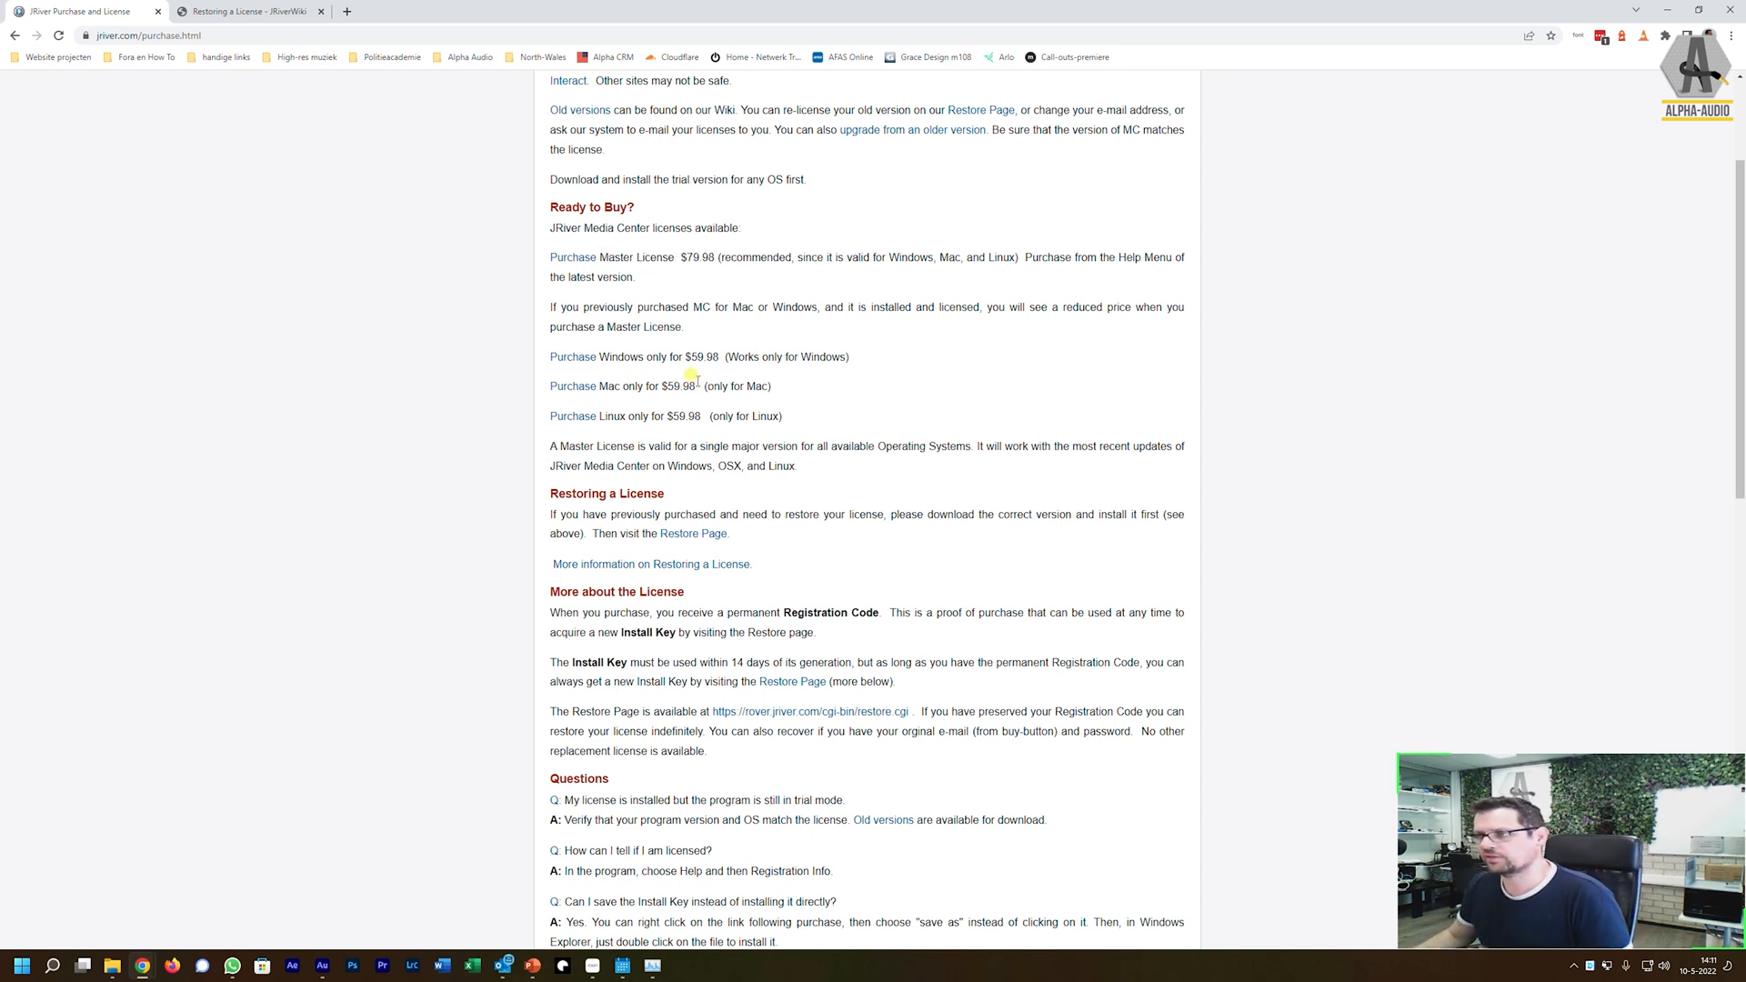
scroll(741, 350, up, 3)
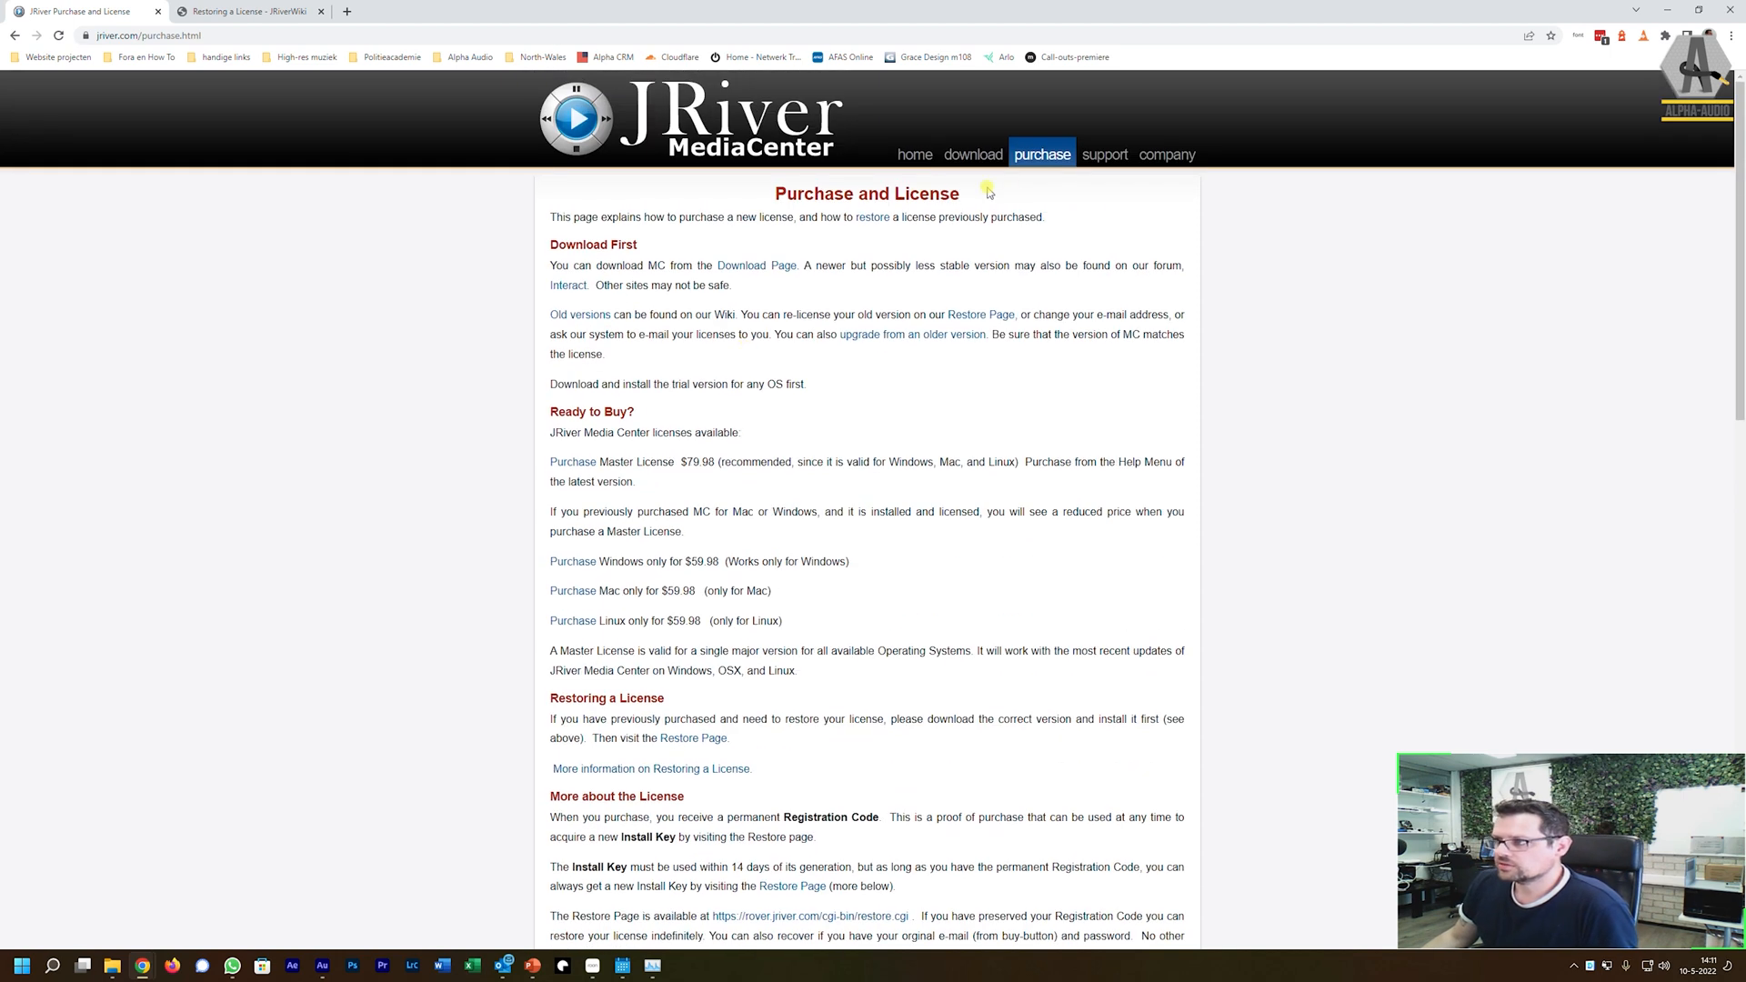
Step: Return to the JRiver download page and examine the Windows download section with its optional e-mail field
click(973, 157)
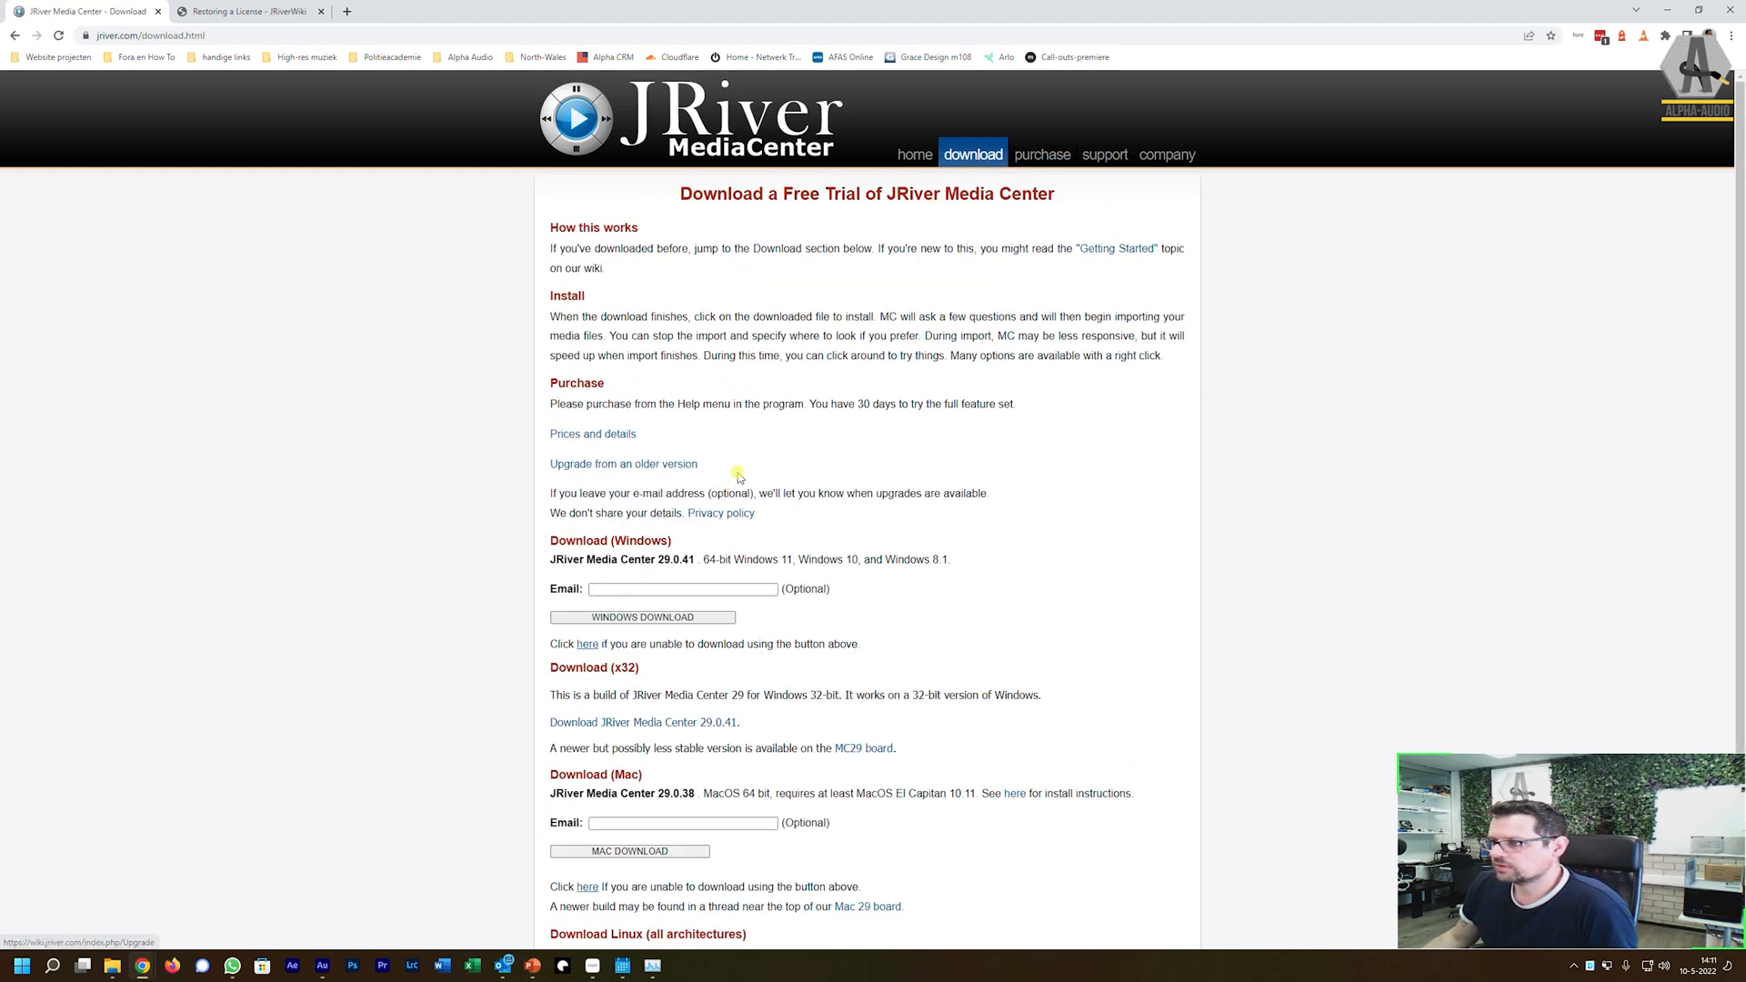
click(649, 617)
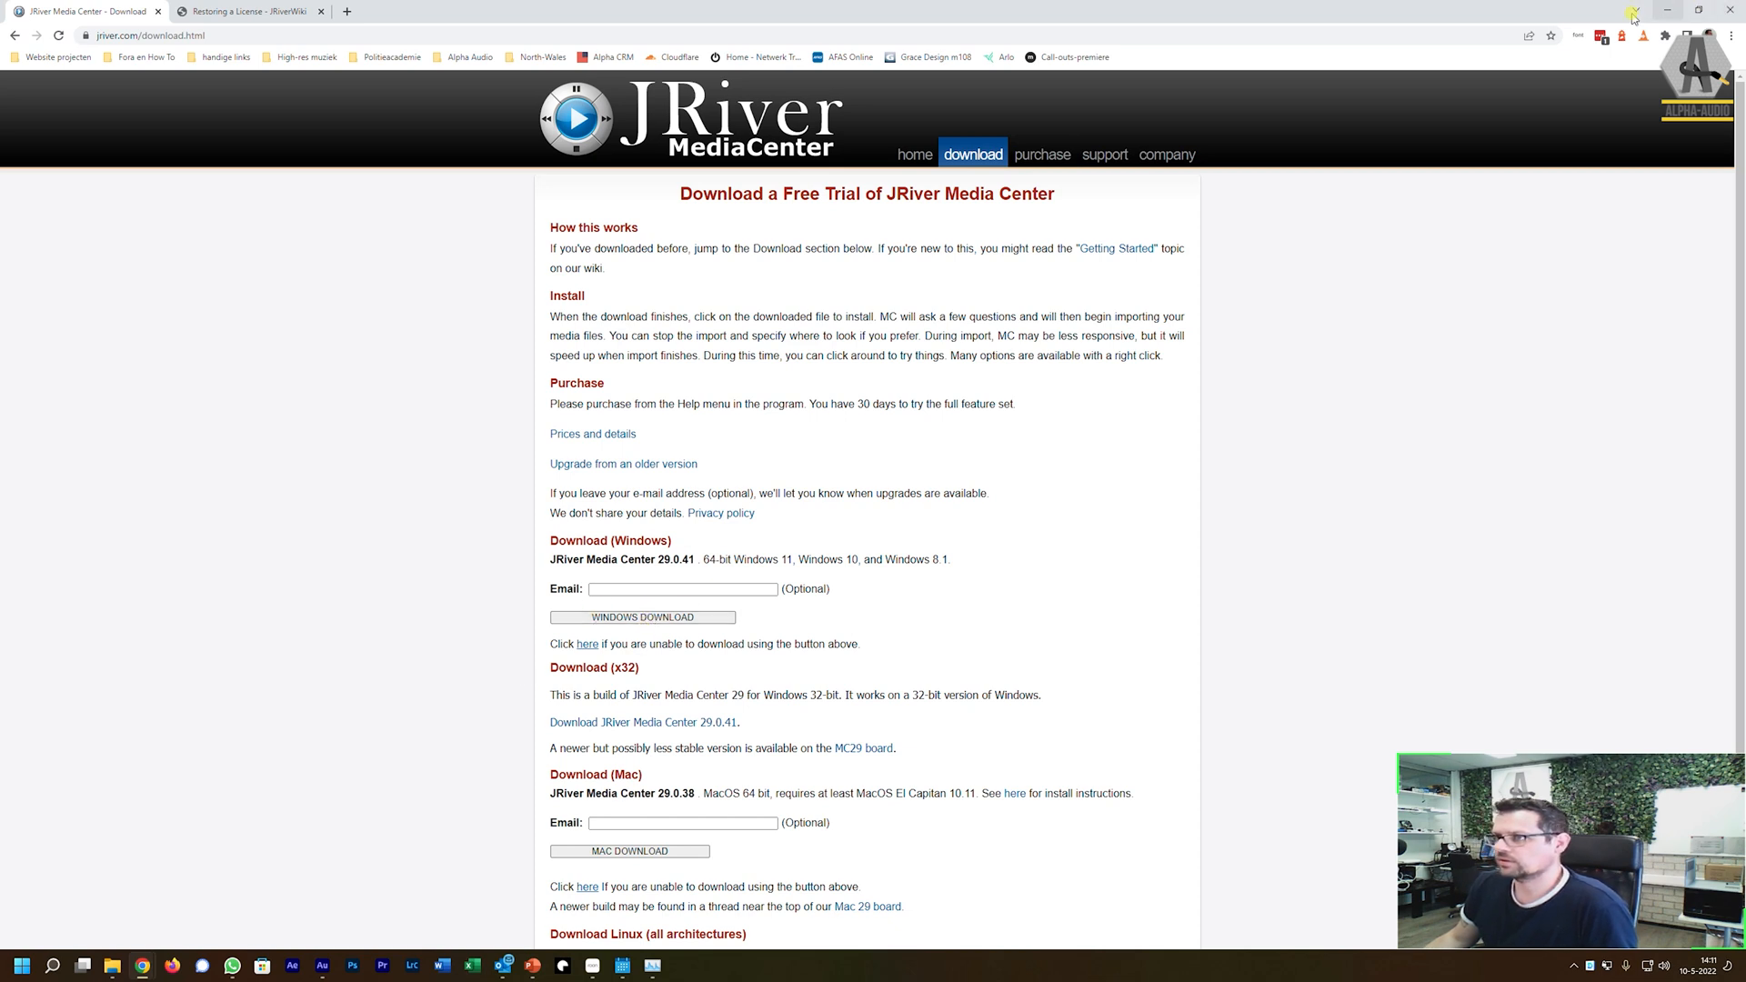
click(683, 588)
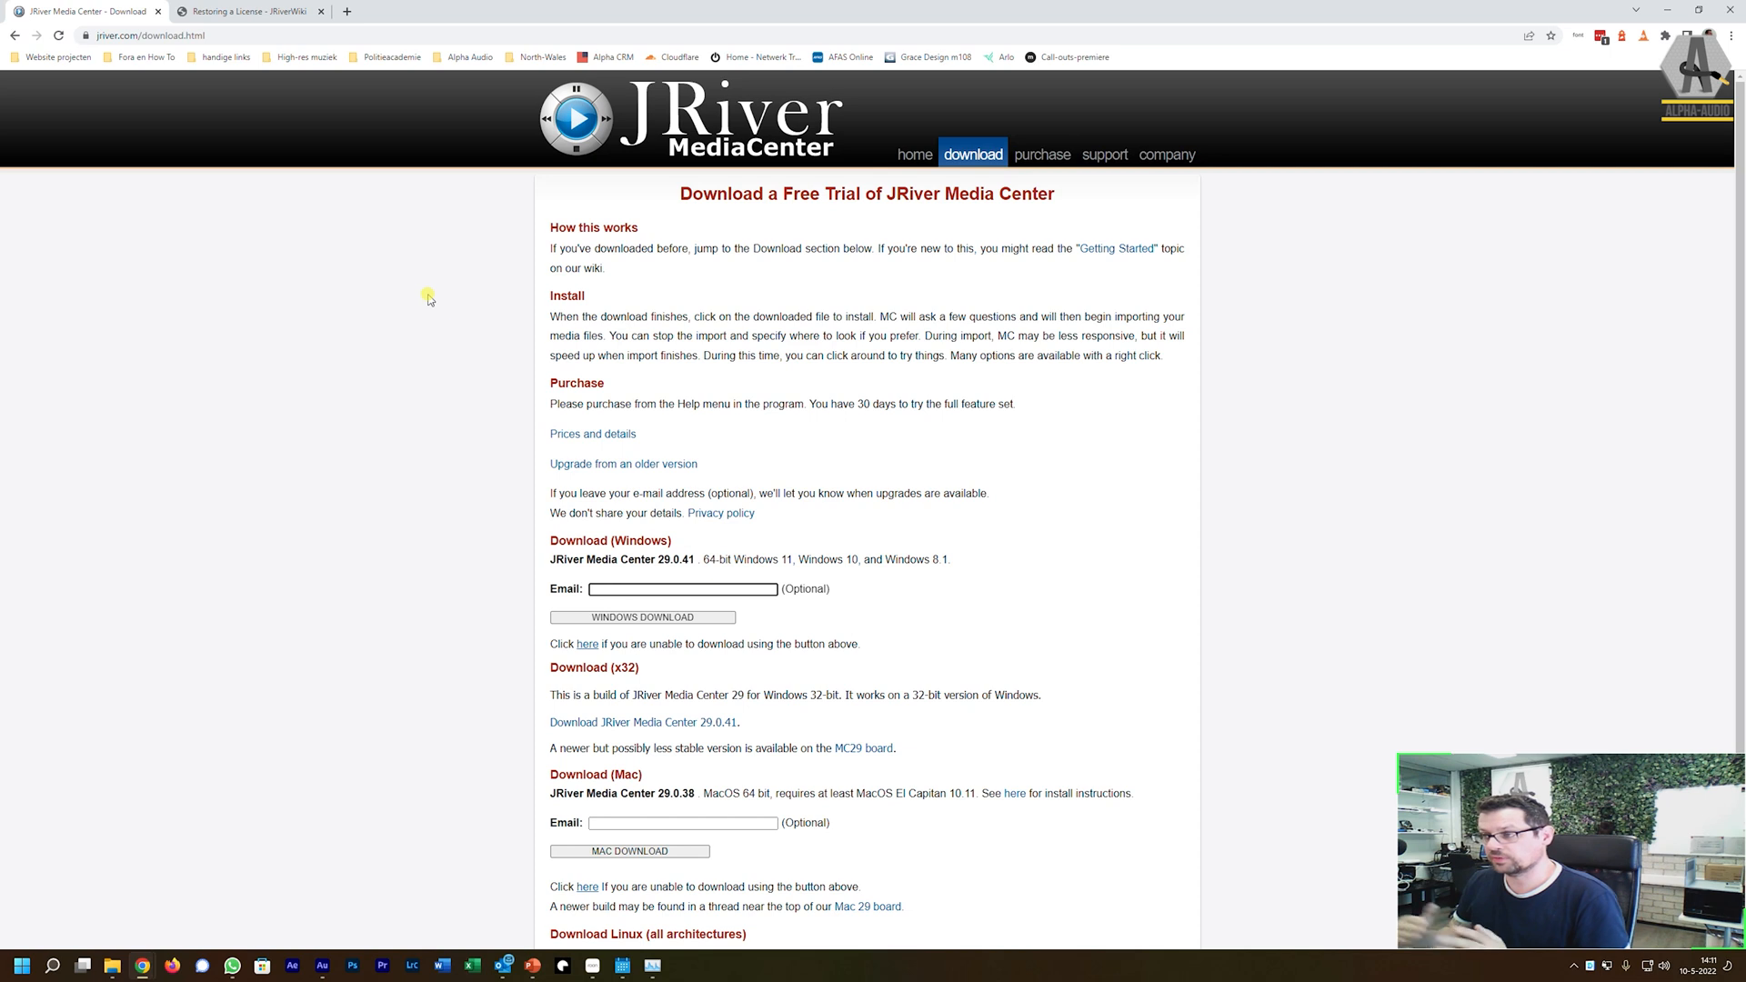
Step: Return to the JMC 29 folder, launch the MediaCenter290041-x64.exe installer and accept its license agreement
click(1672, 9)
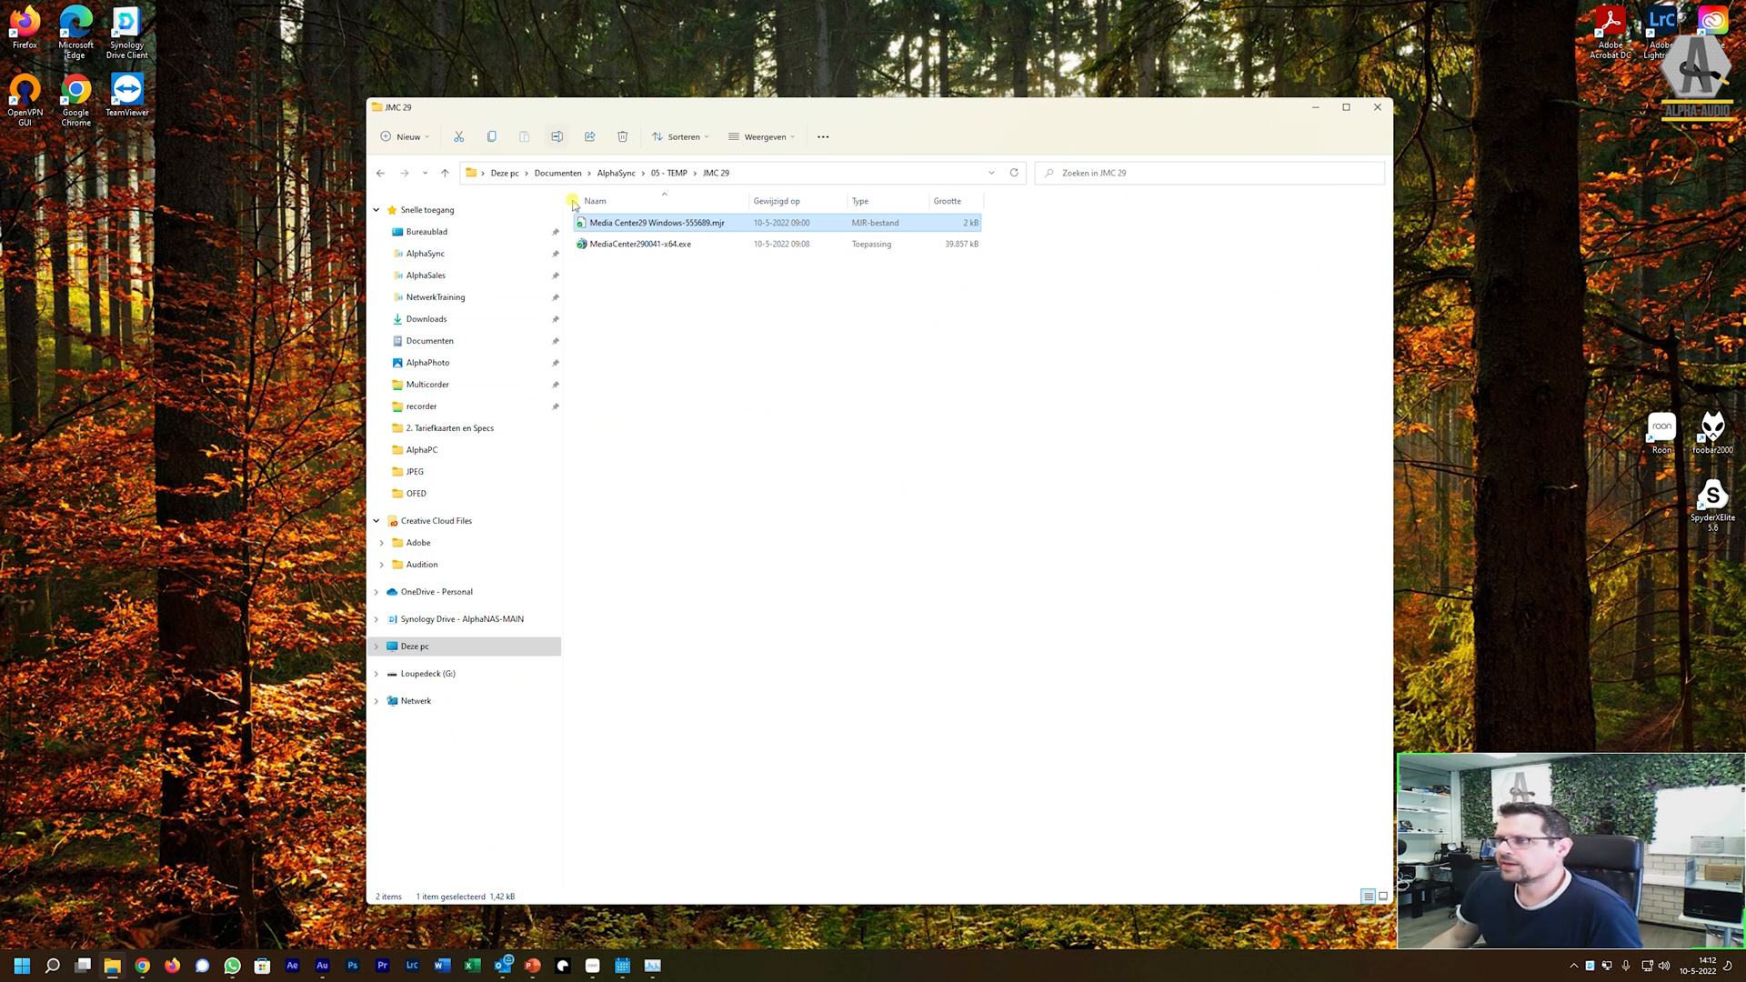
click(617, 251)
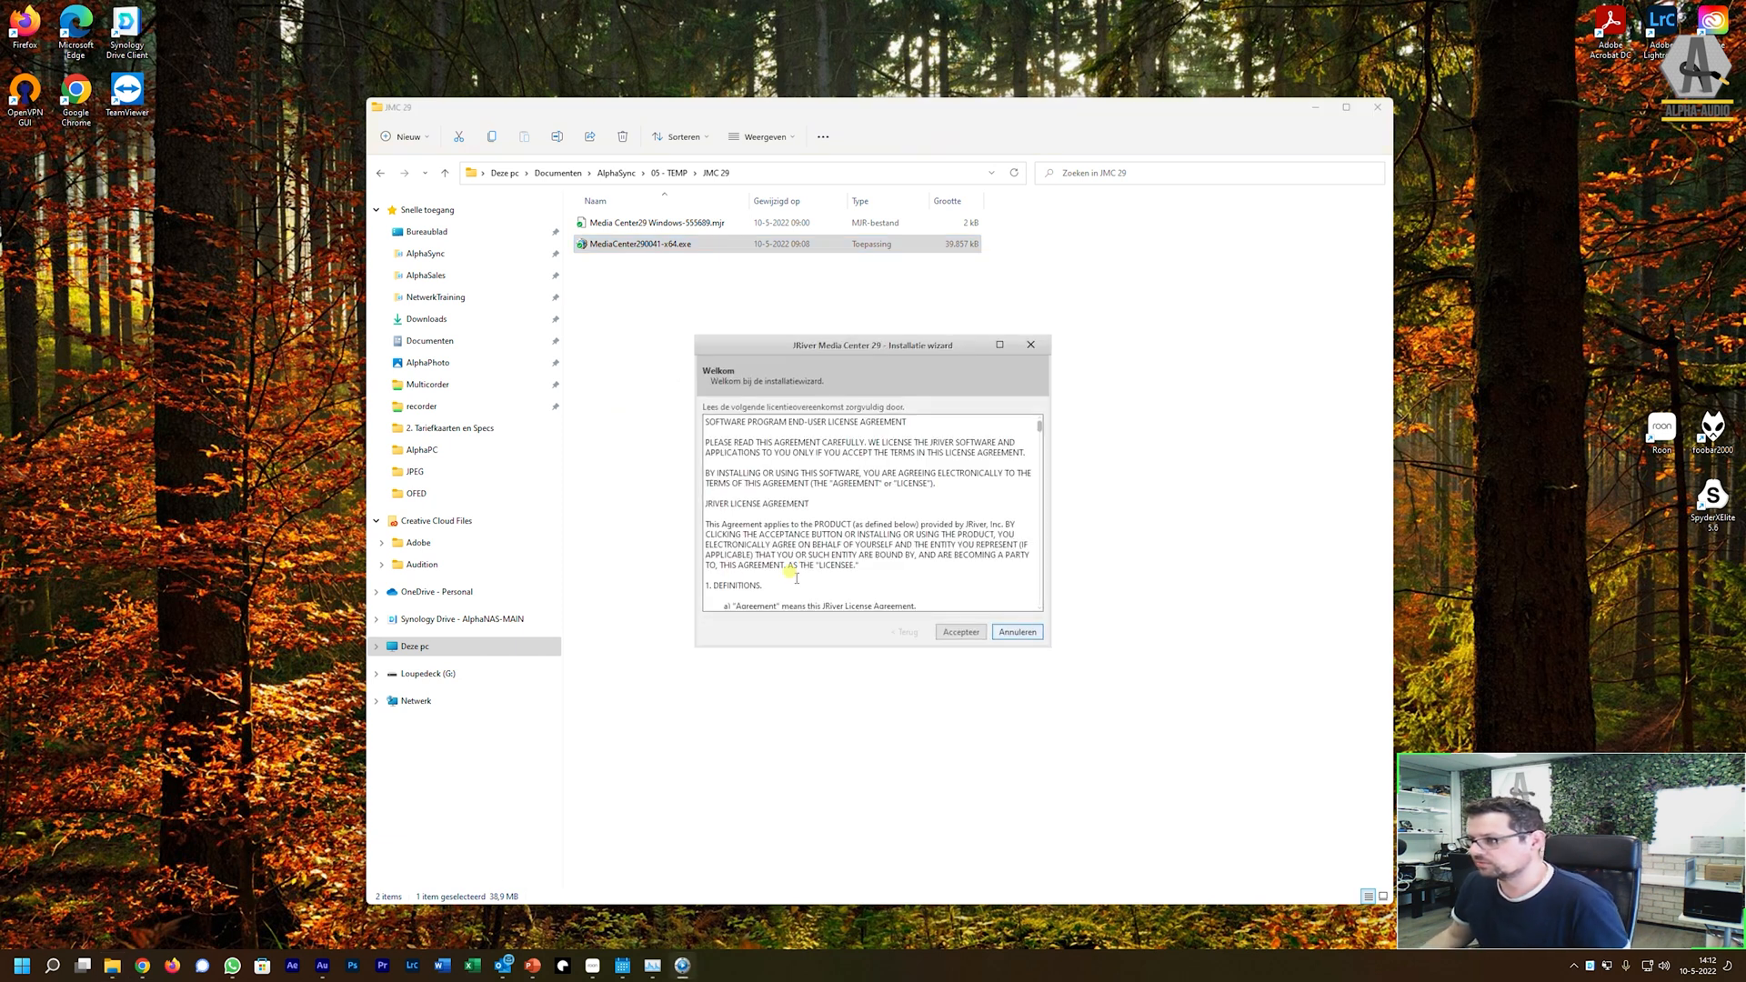
drag(863, 358, 697, 307)
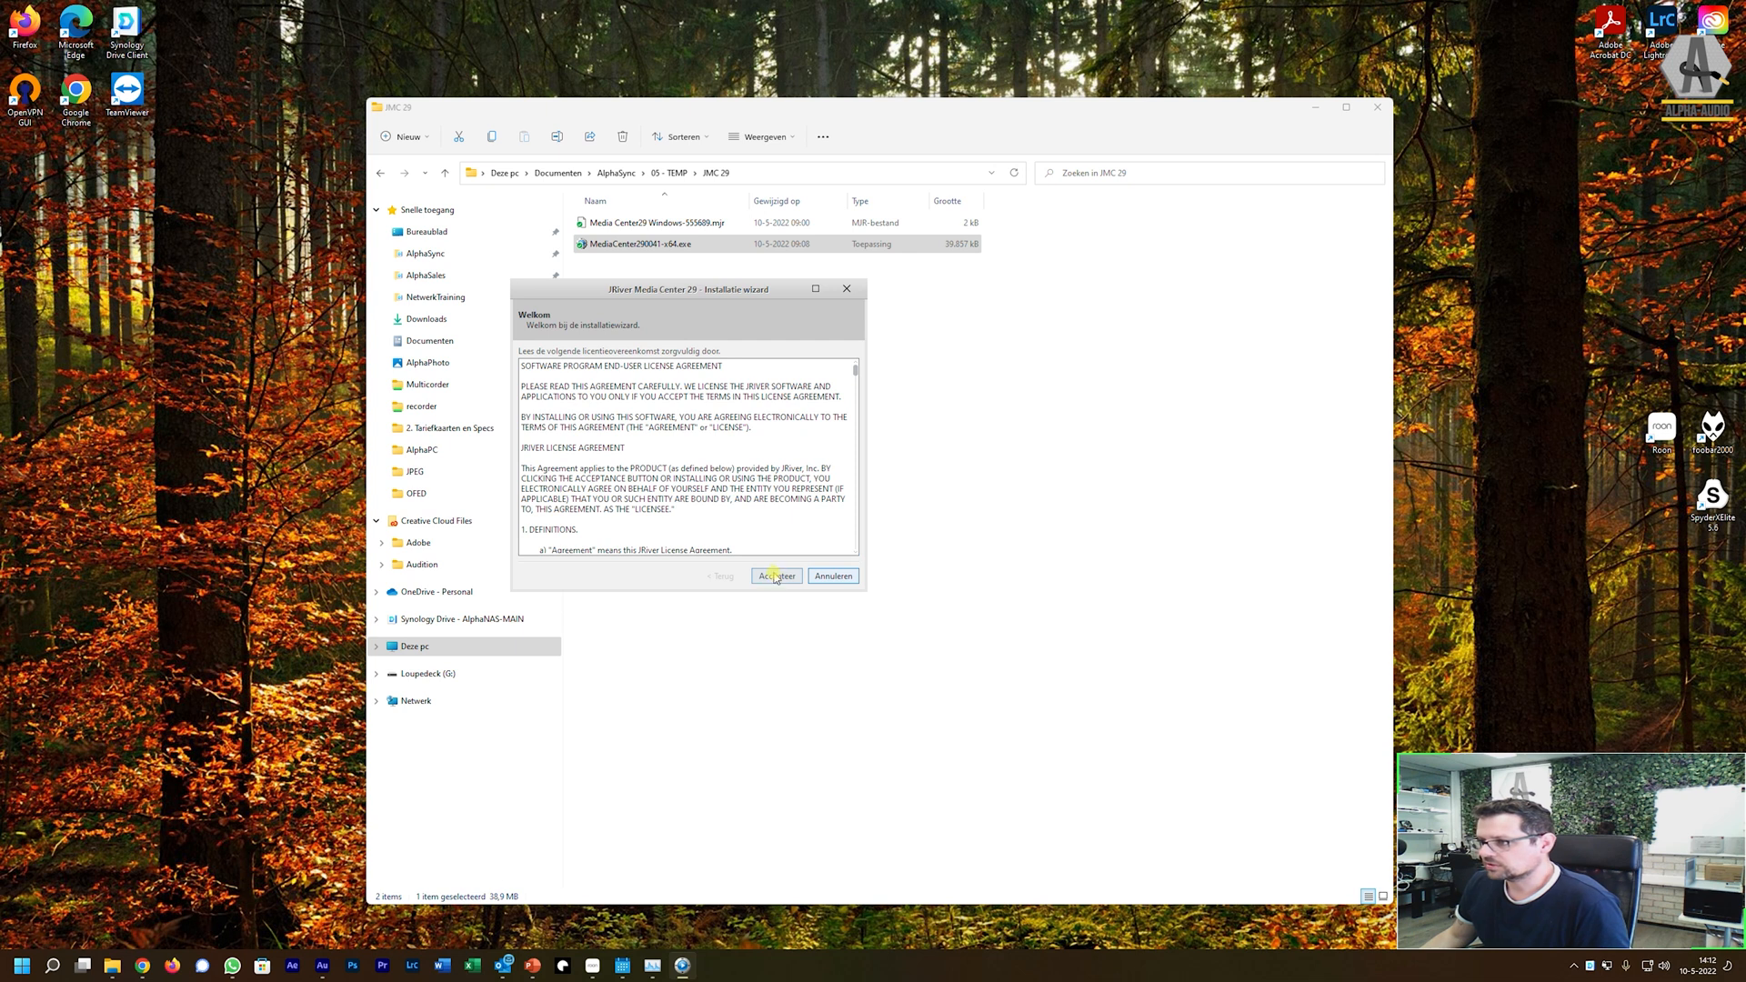
click(774, 576)
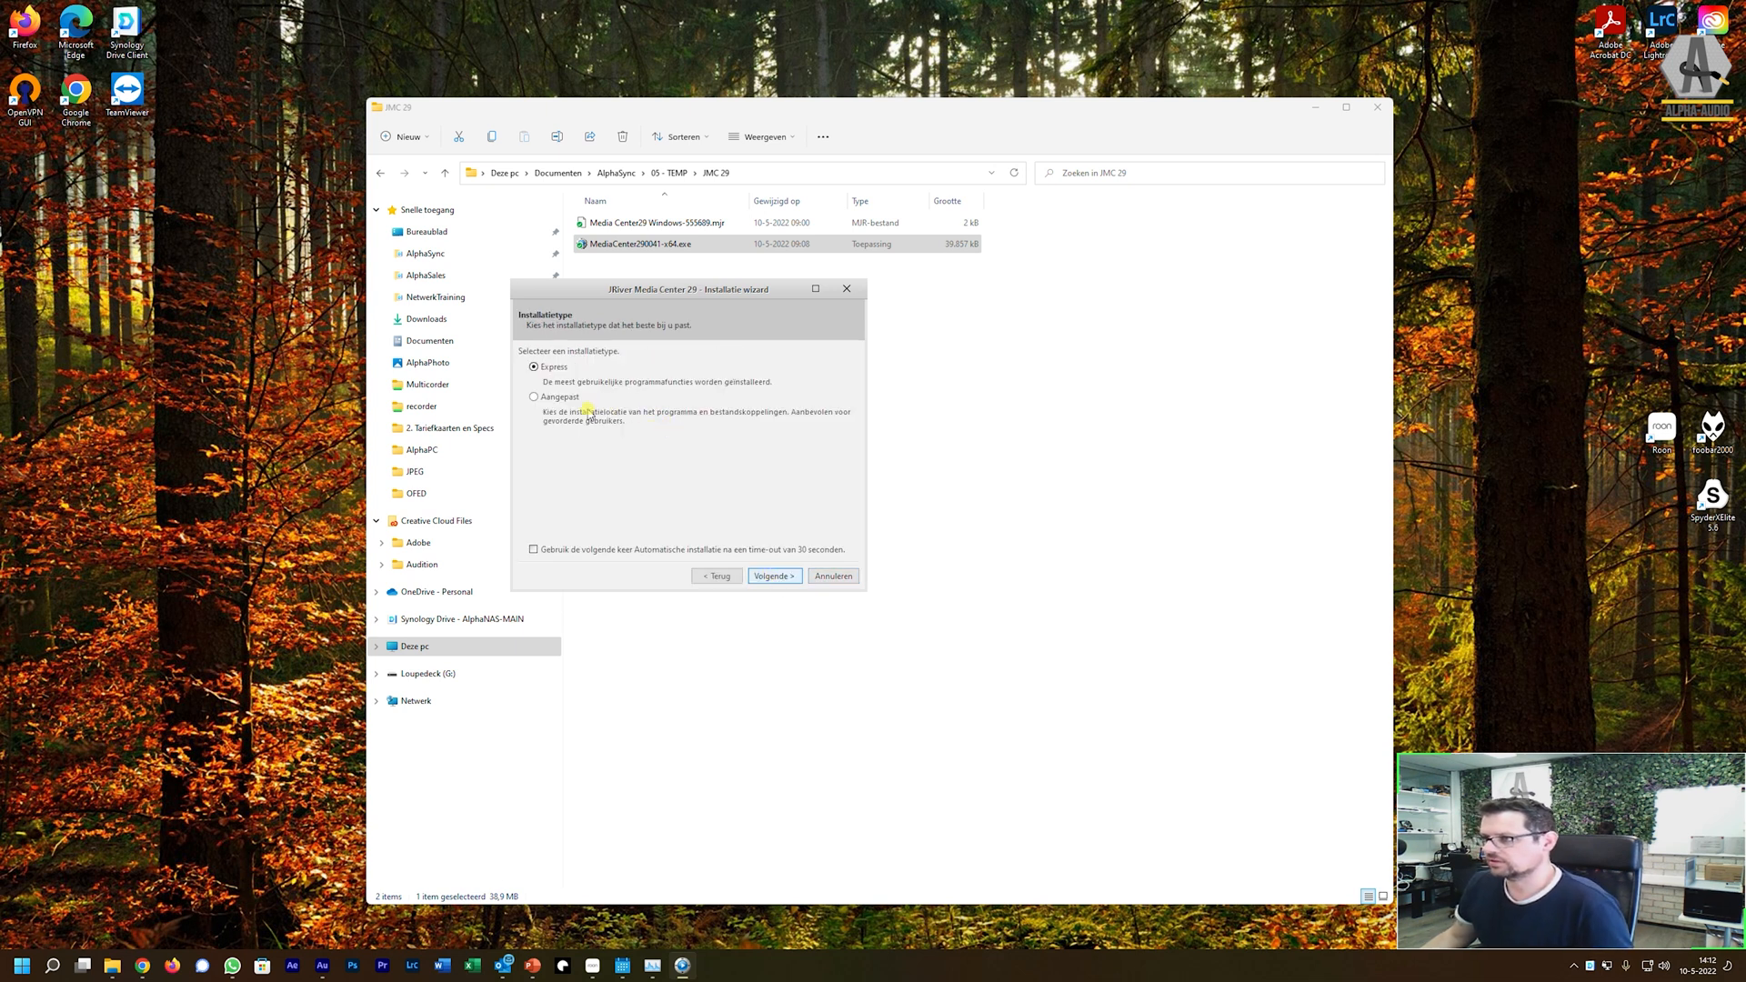
Step: Go back to recheck the end-user license agreement, accept it again and run the installation as Express
click(719, 577)
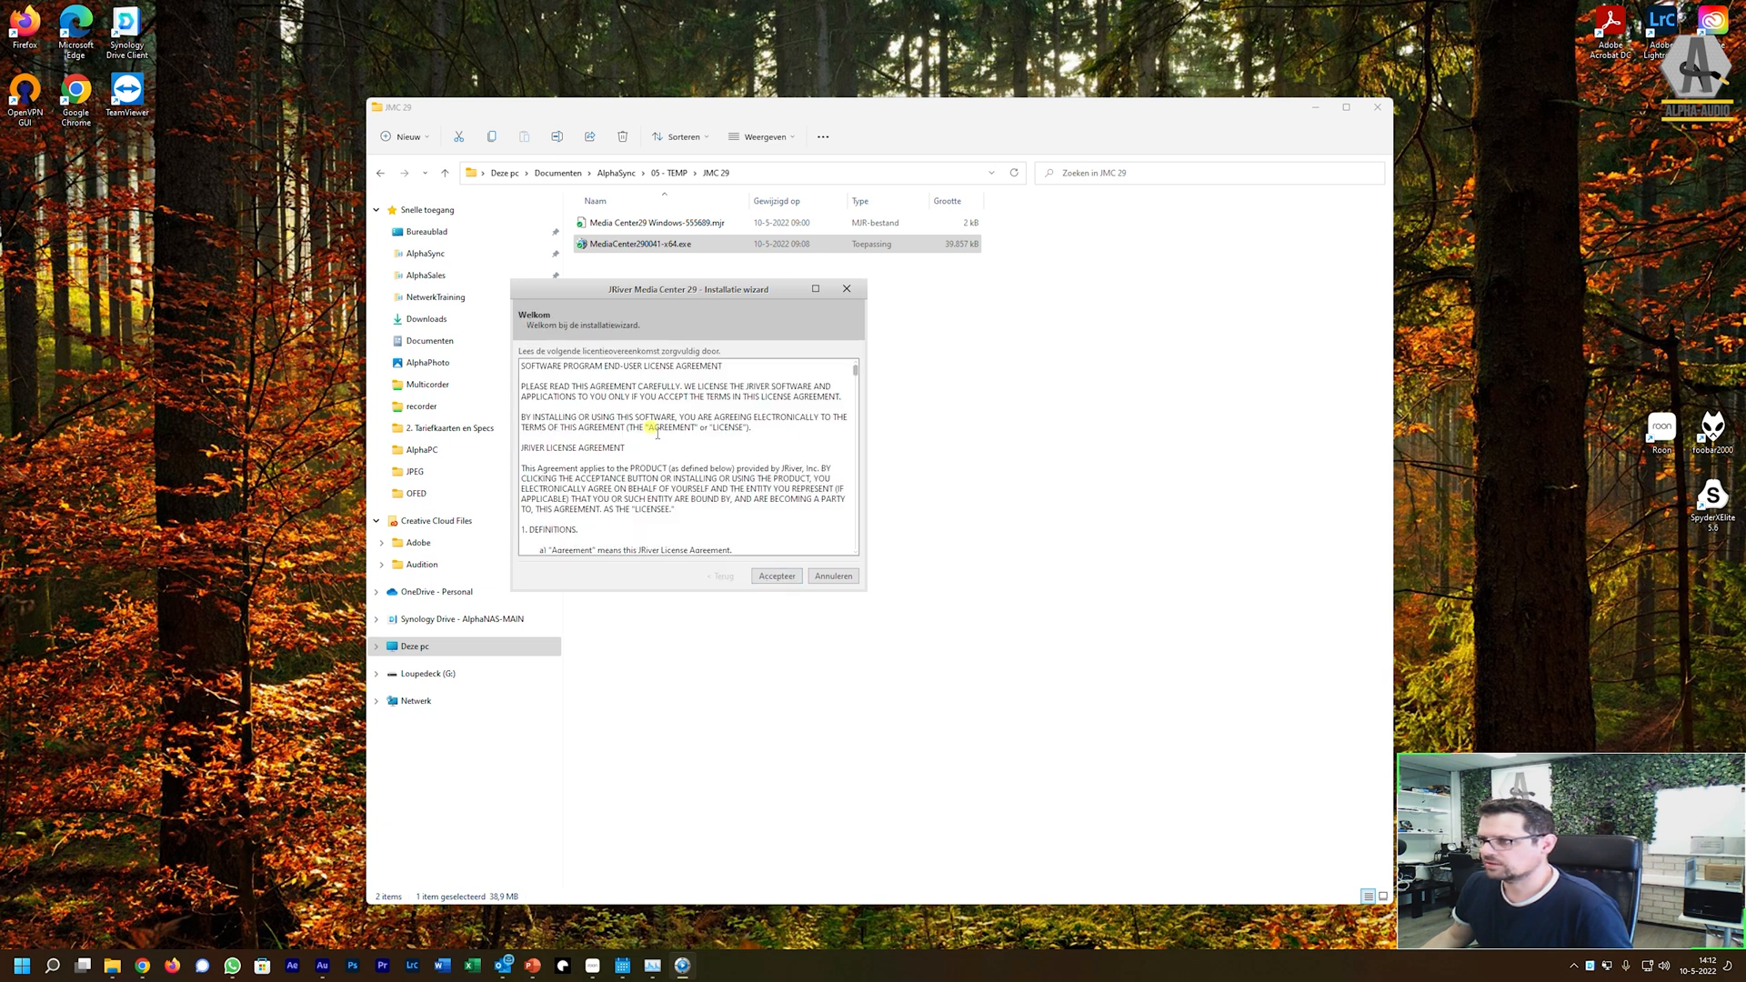
drag(542, 366, 726, 367)
click(611, 391)
click(776, 577)
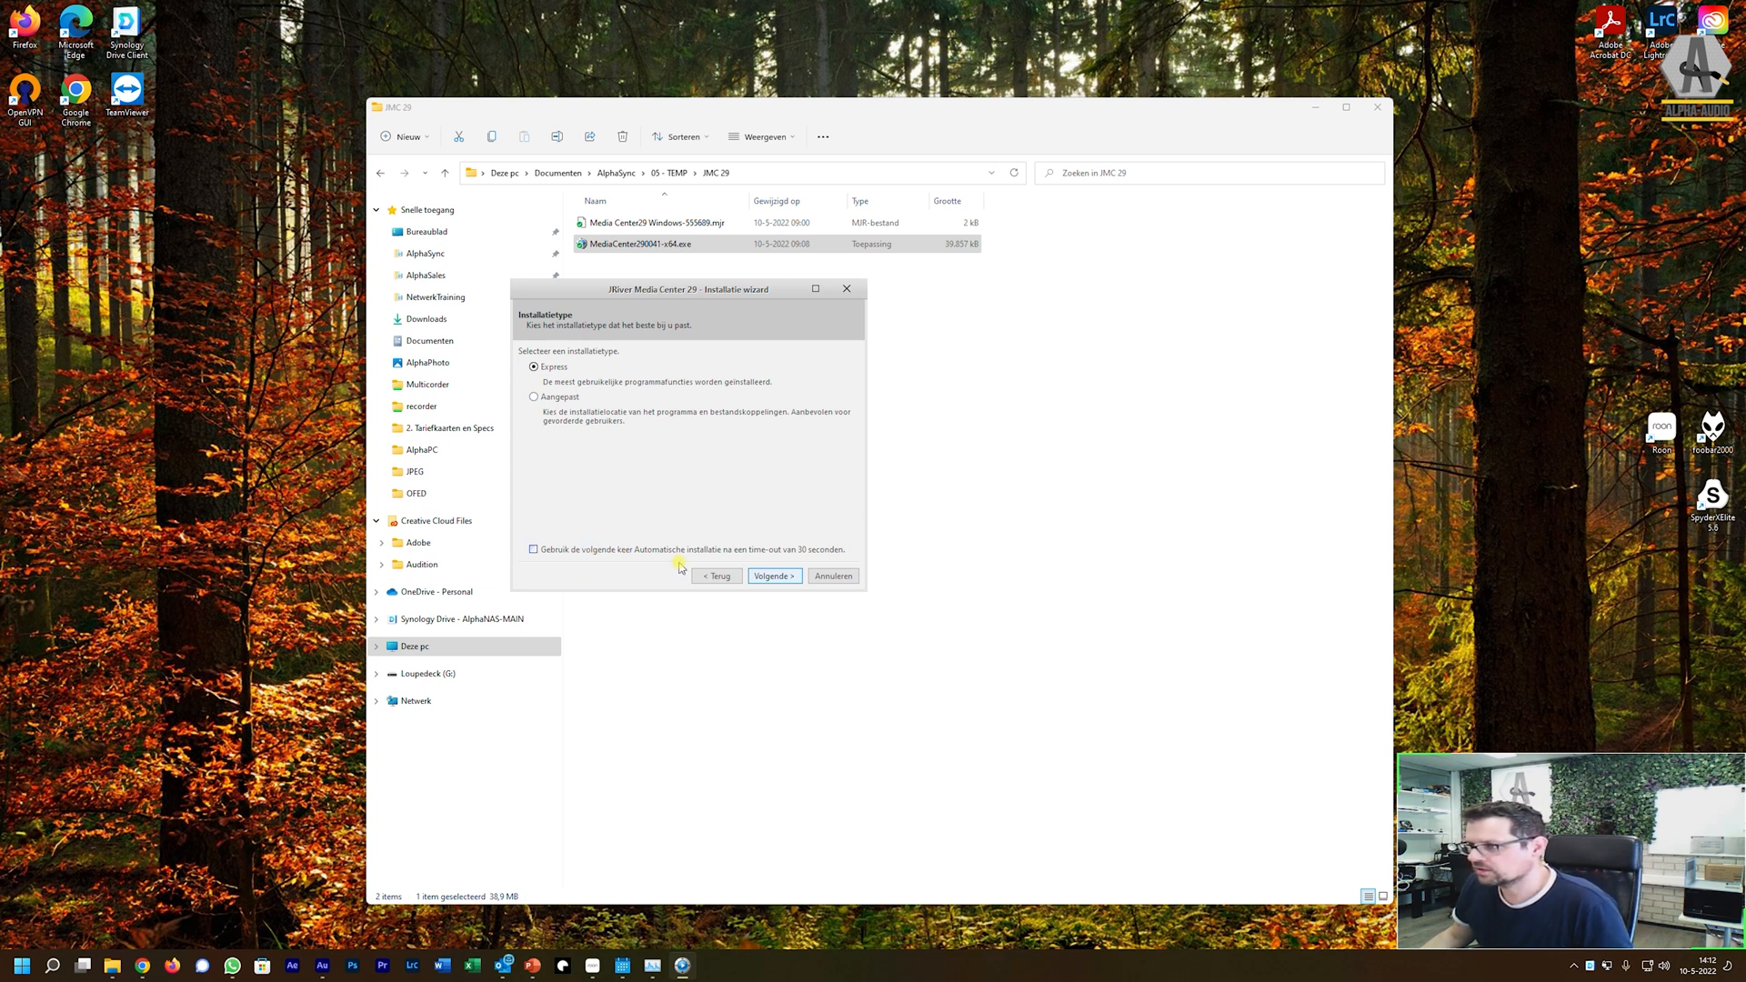
click(760, 577)
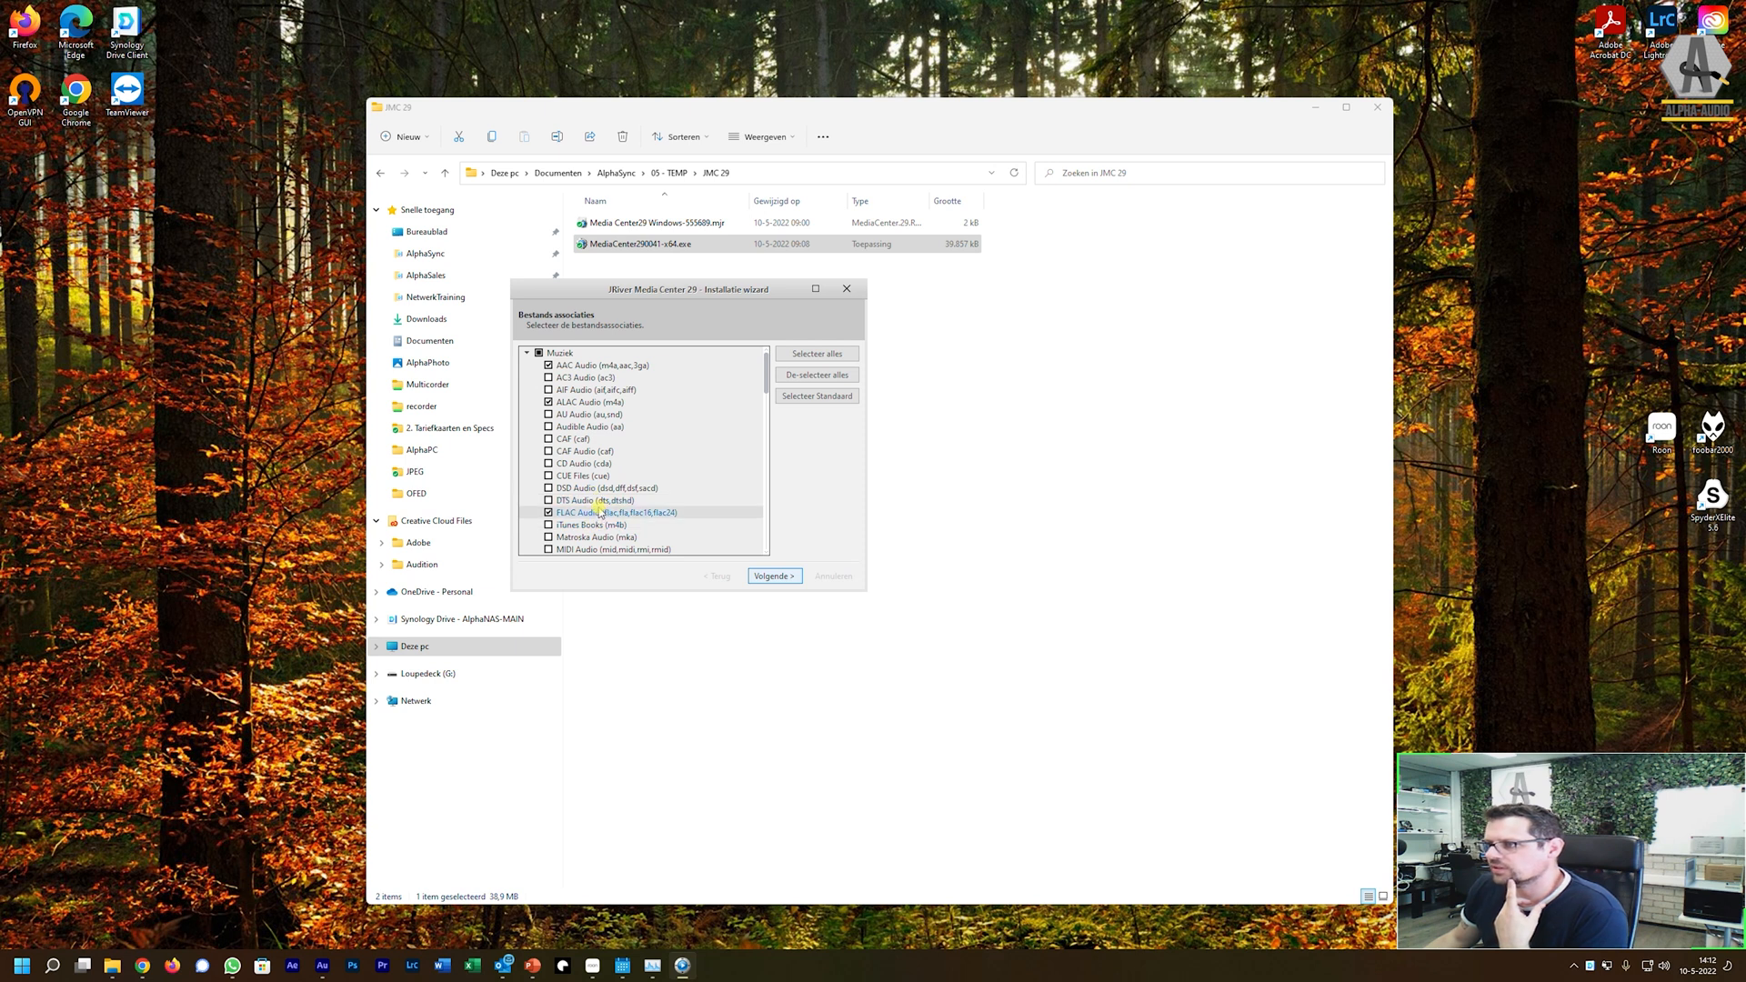
Step: Clear the image, video, Afspeellijsten and Andere file associations, keep the music ones, and complete the installation wizard
scroll(596, 517, down, 3)
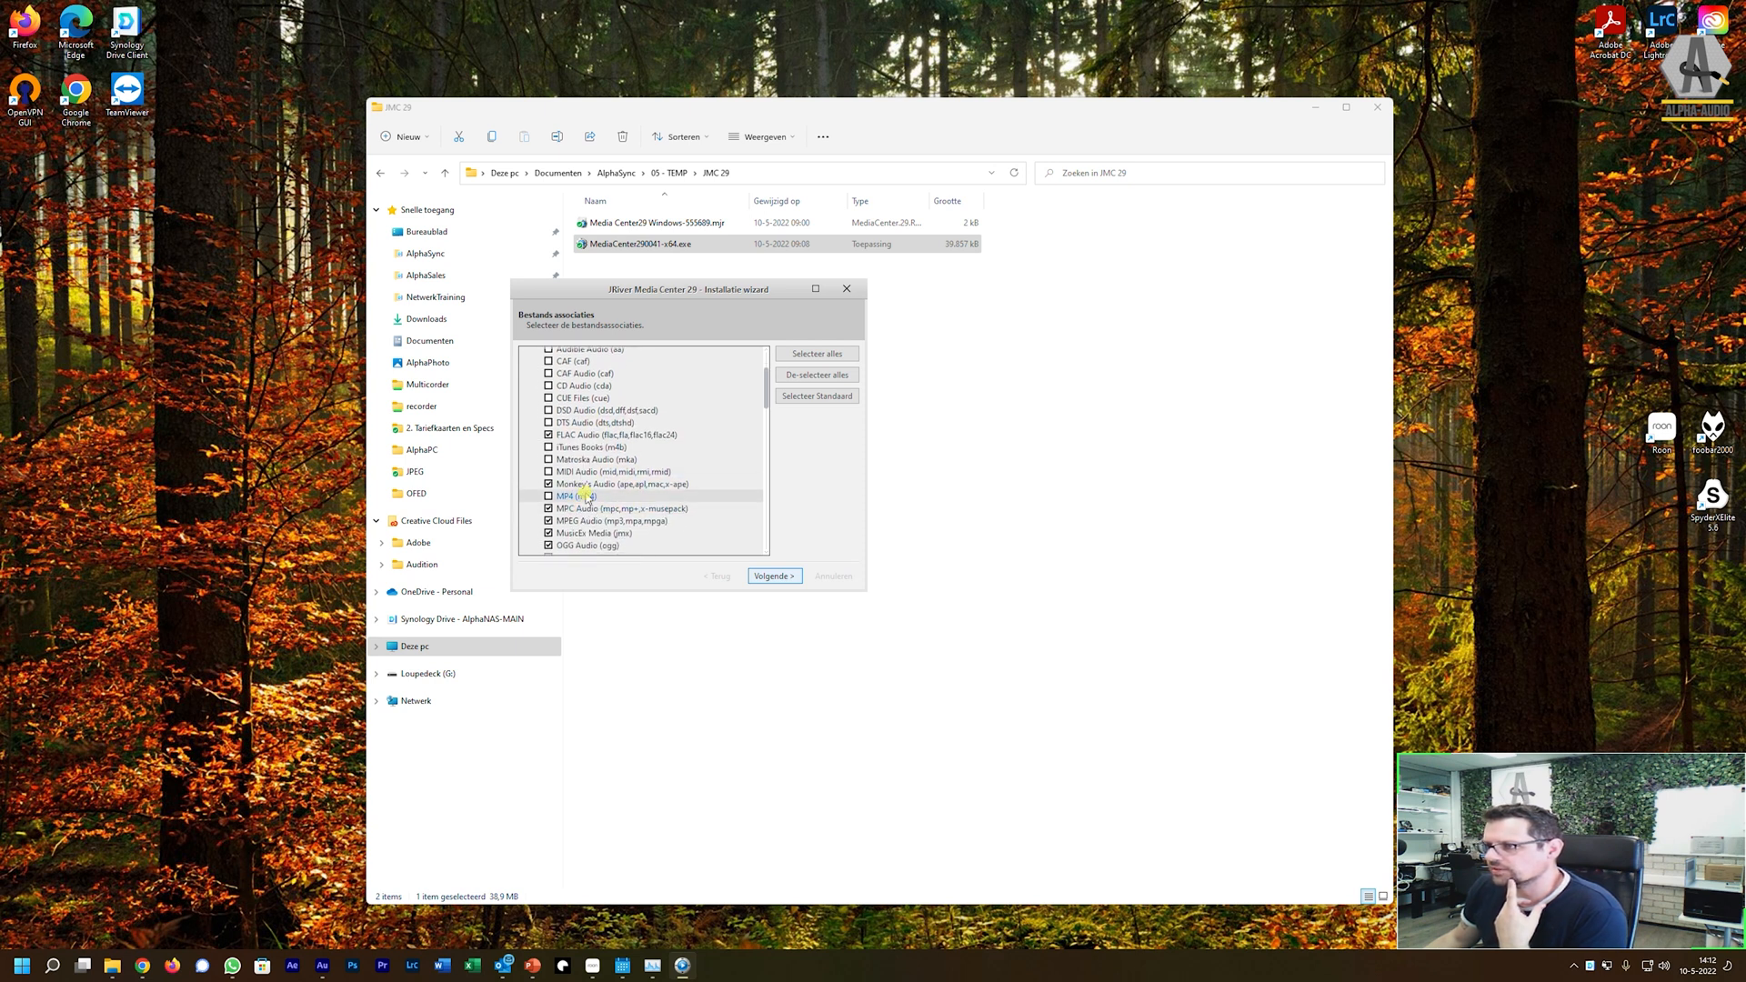
scroll(600, 475, down, 4)
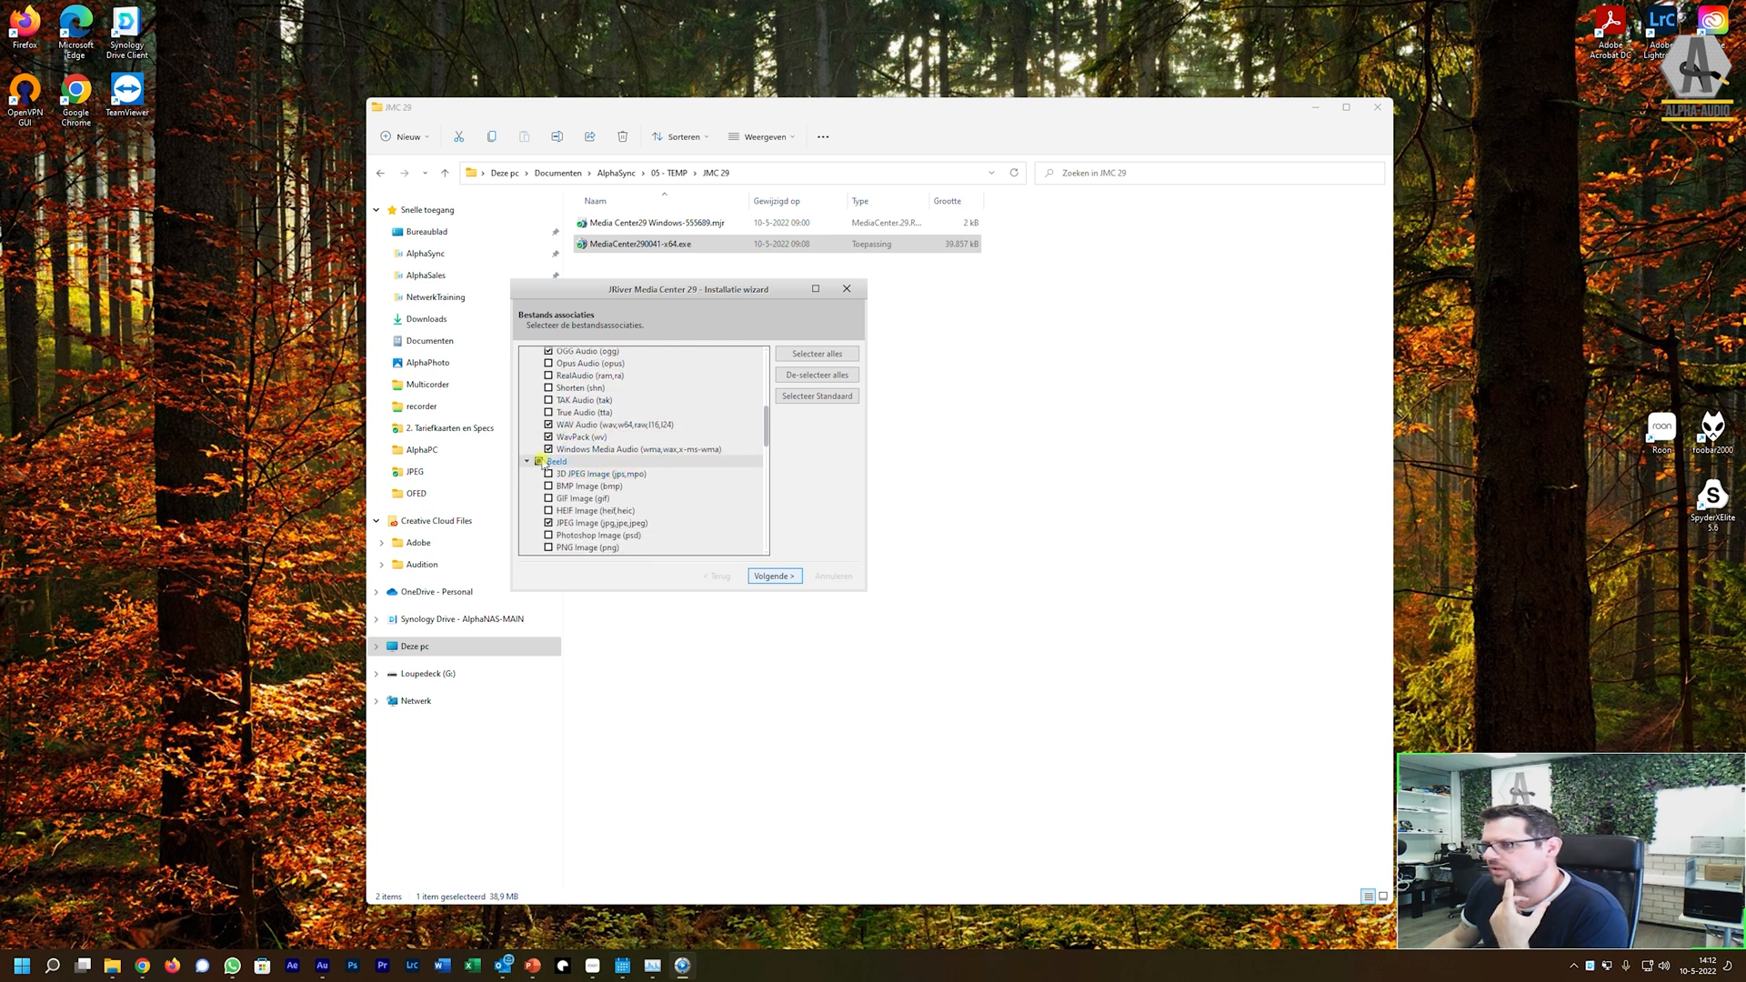
scroll(540, 468, down, 3)
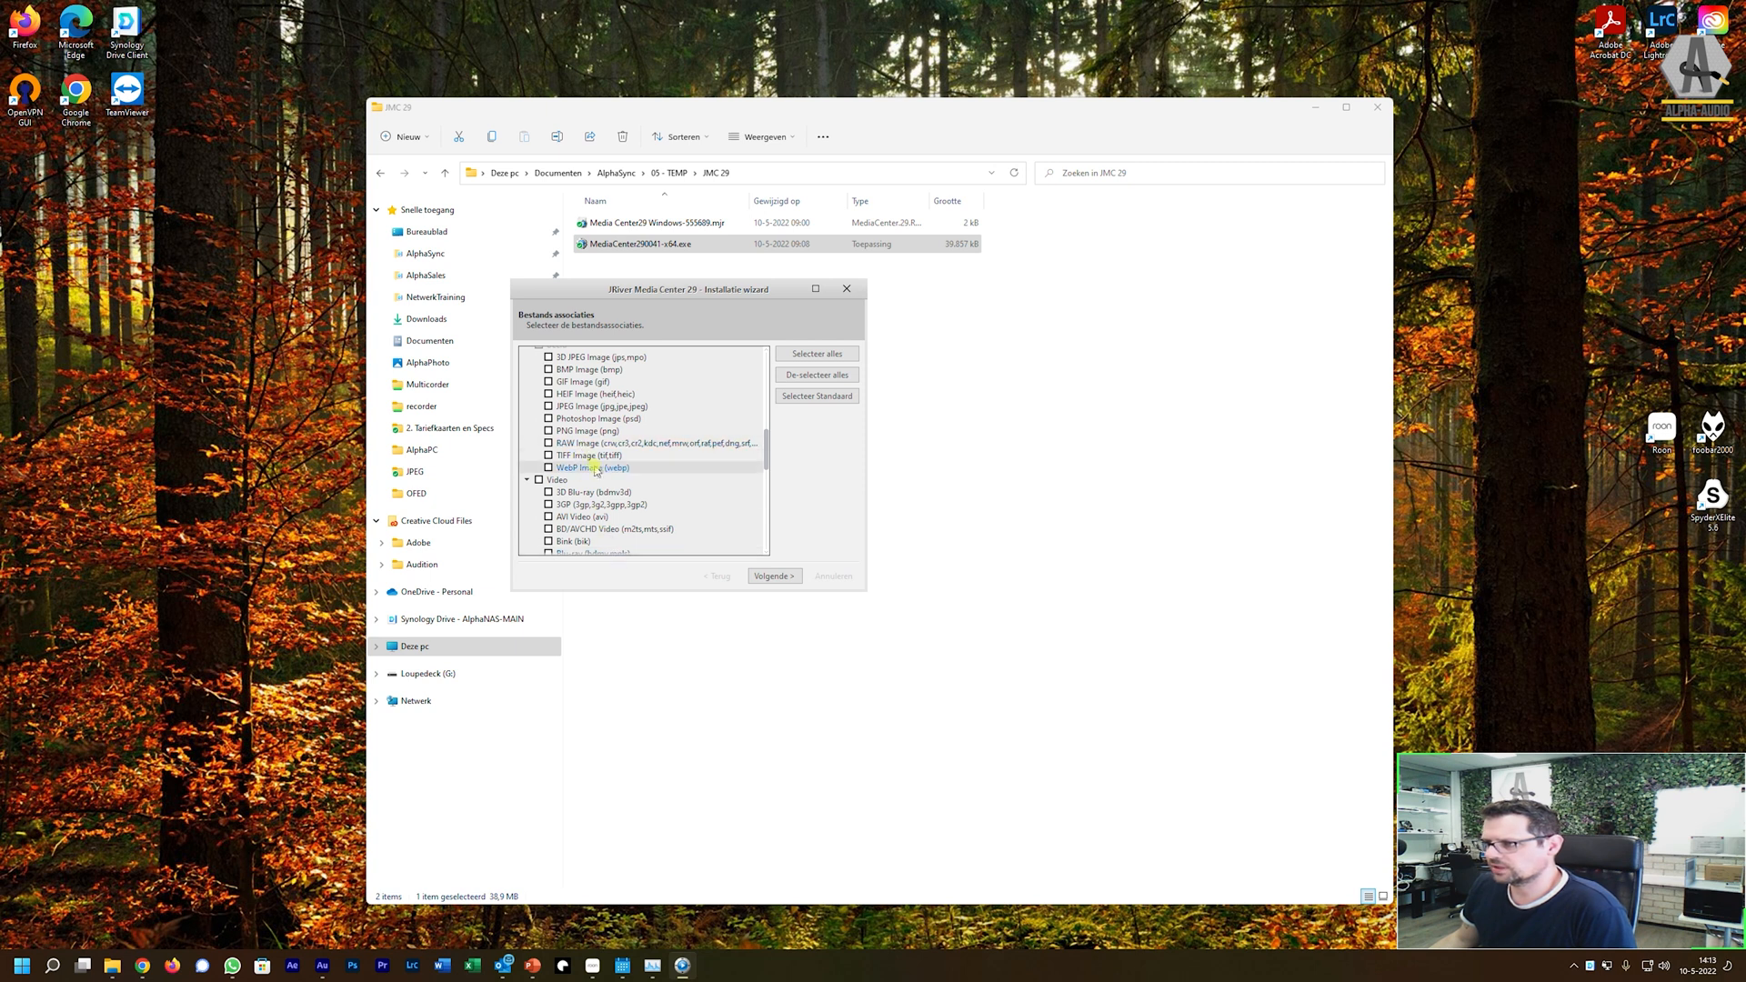
scroll(601, 473, down, 10)
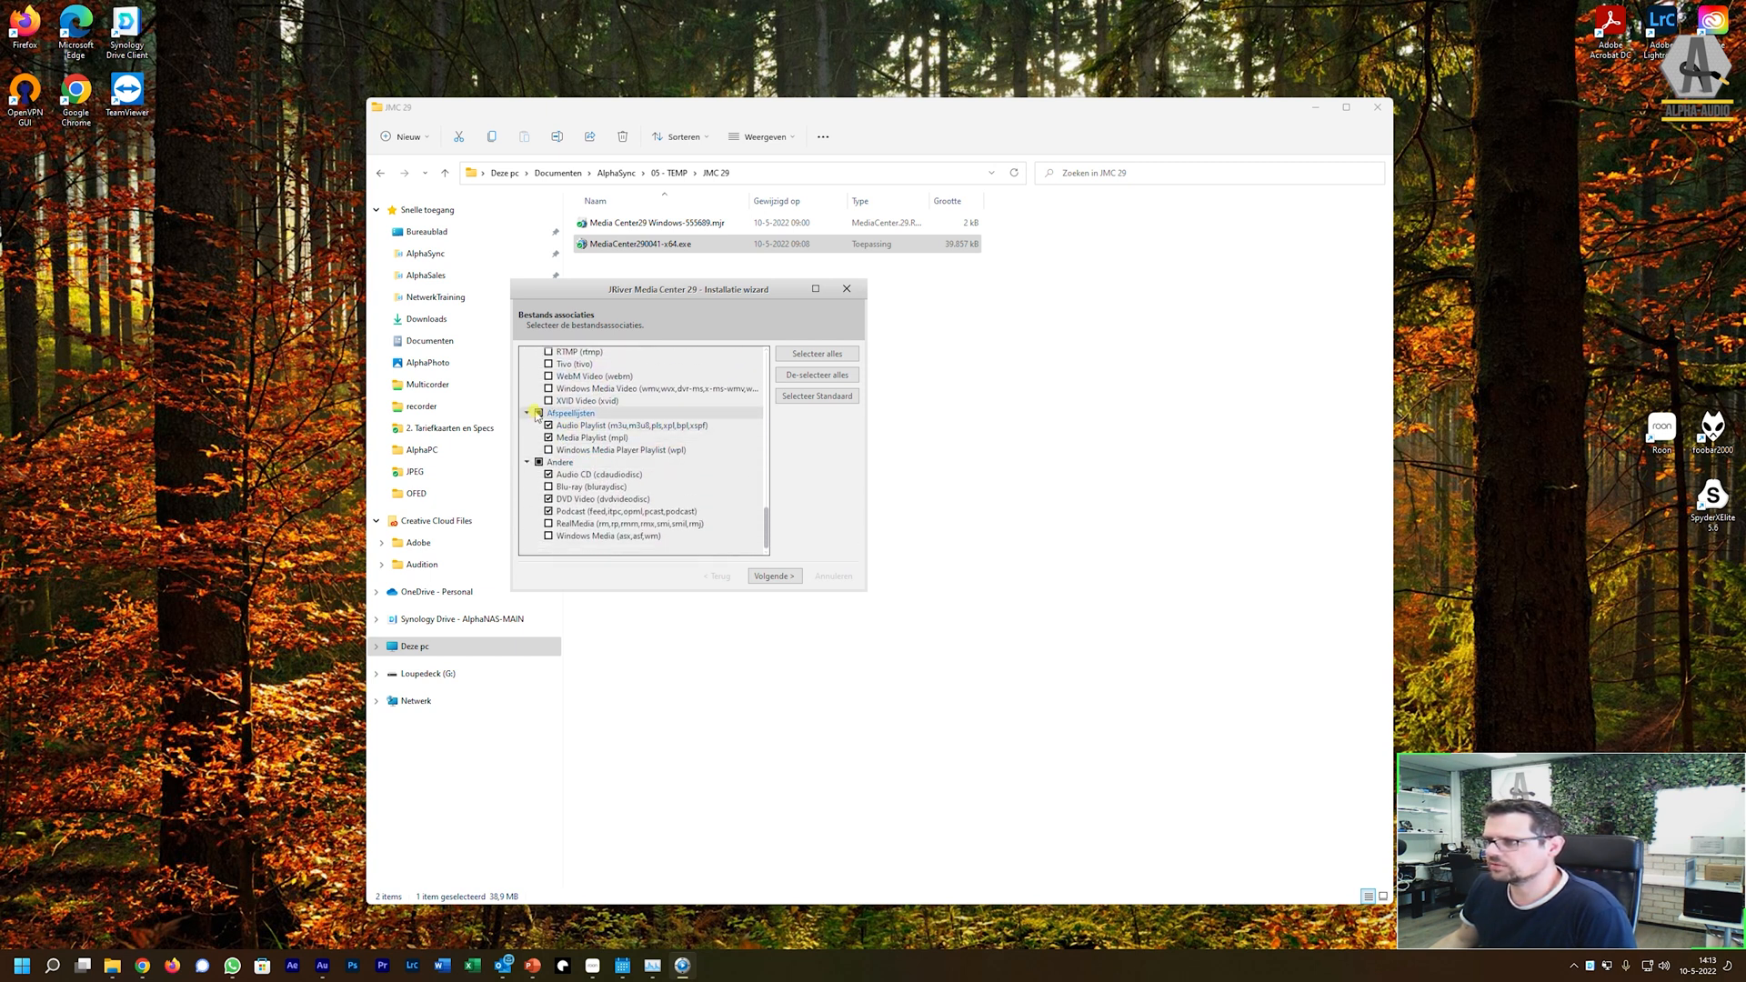
click(539, 414)
click(539, 463)
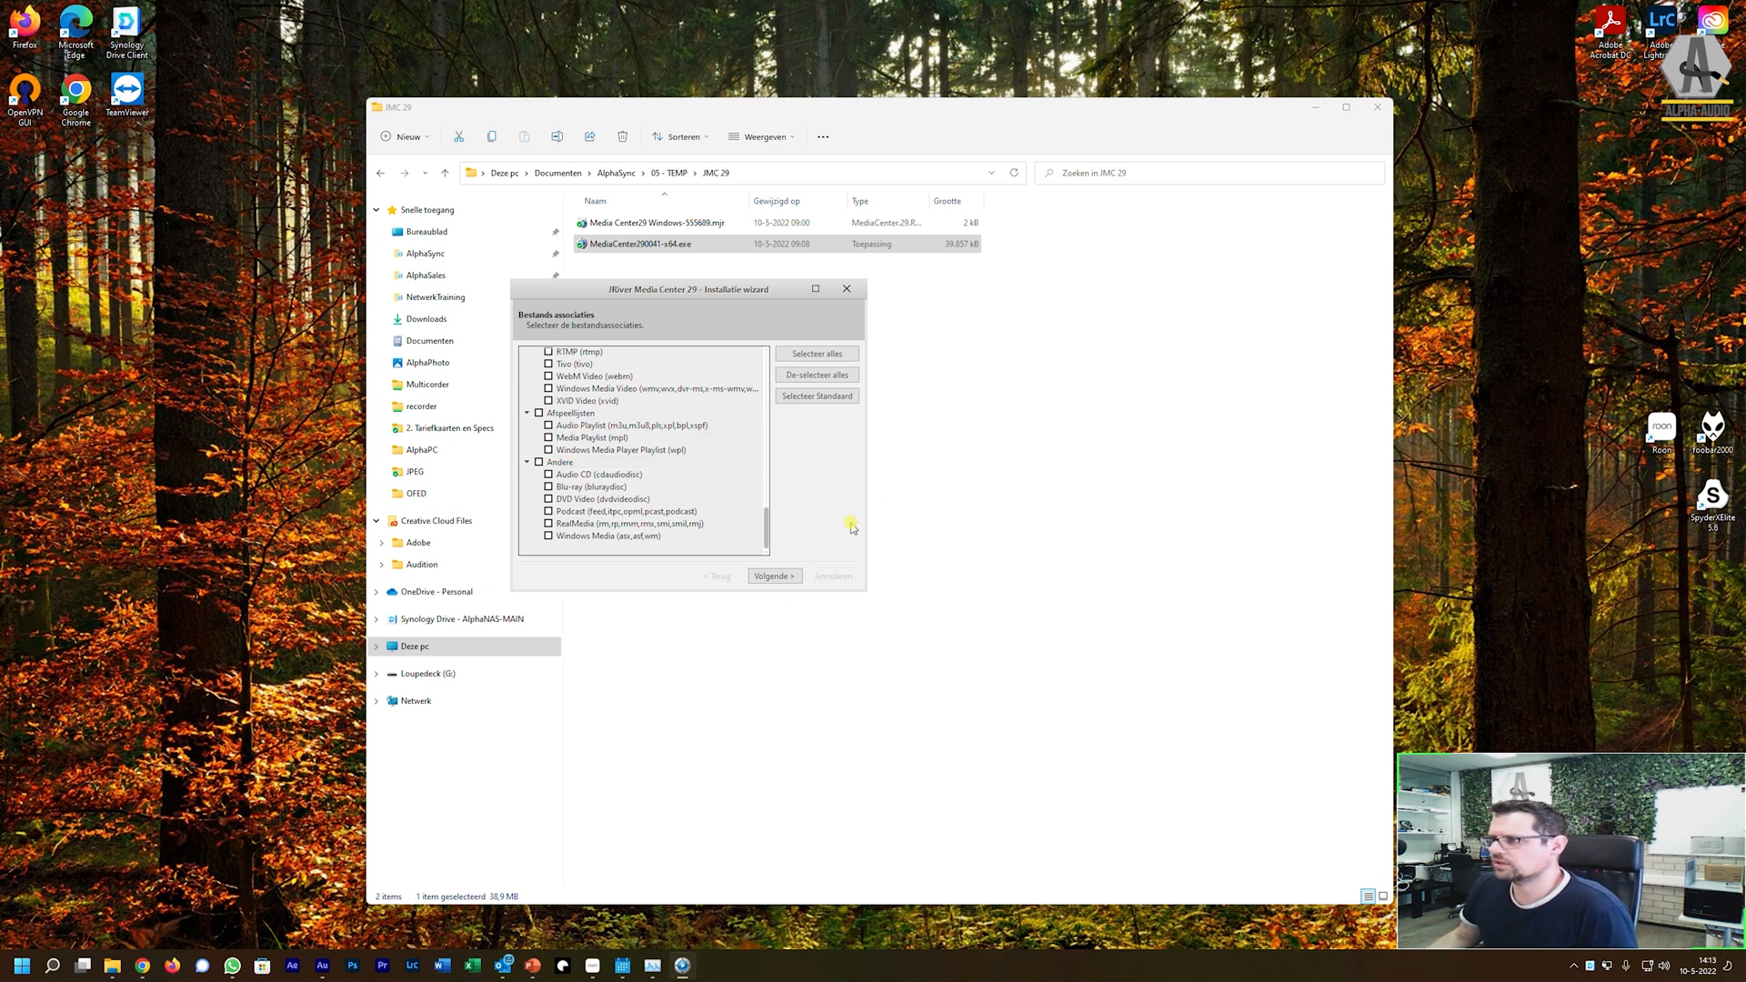
click(774, 575)
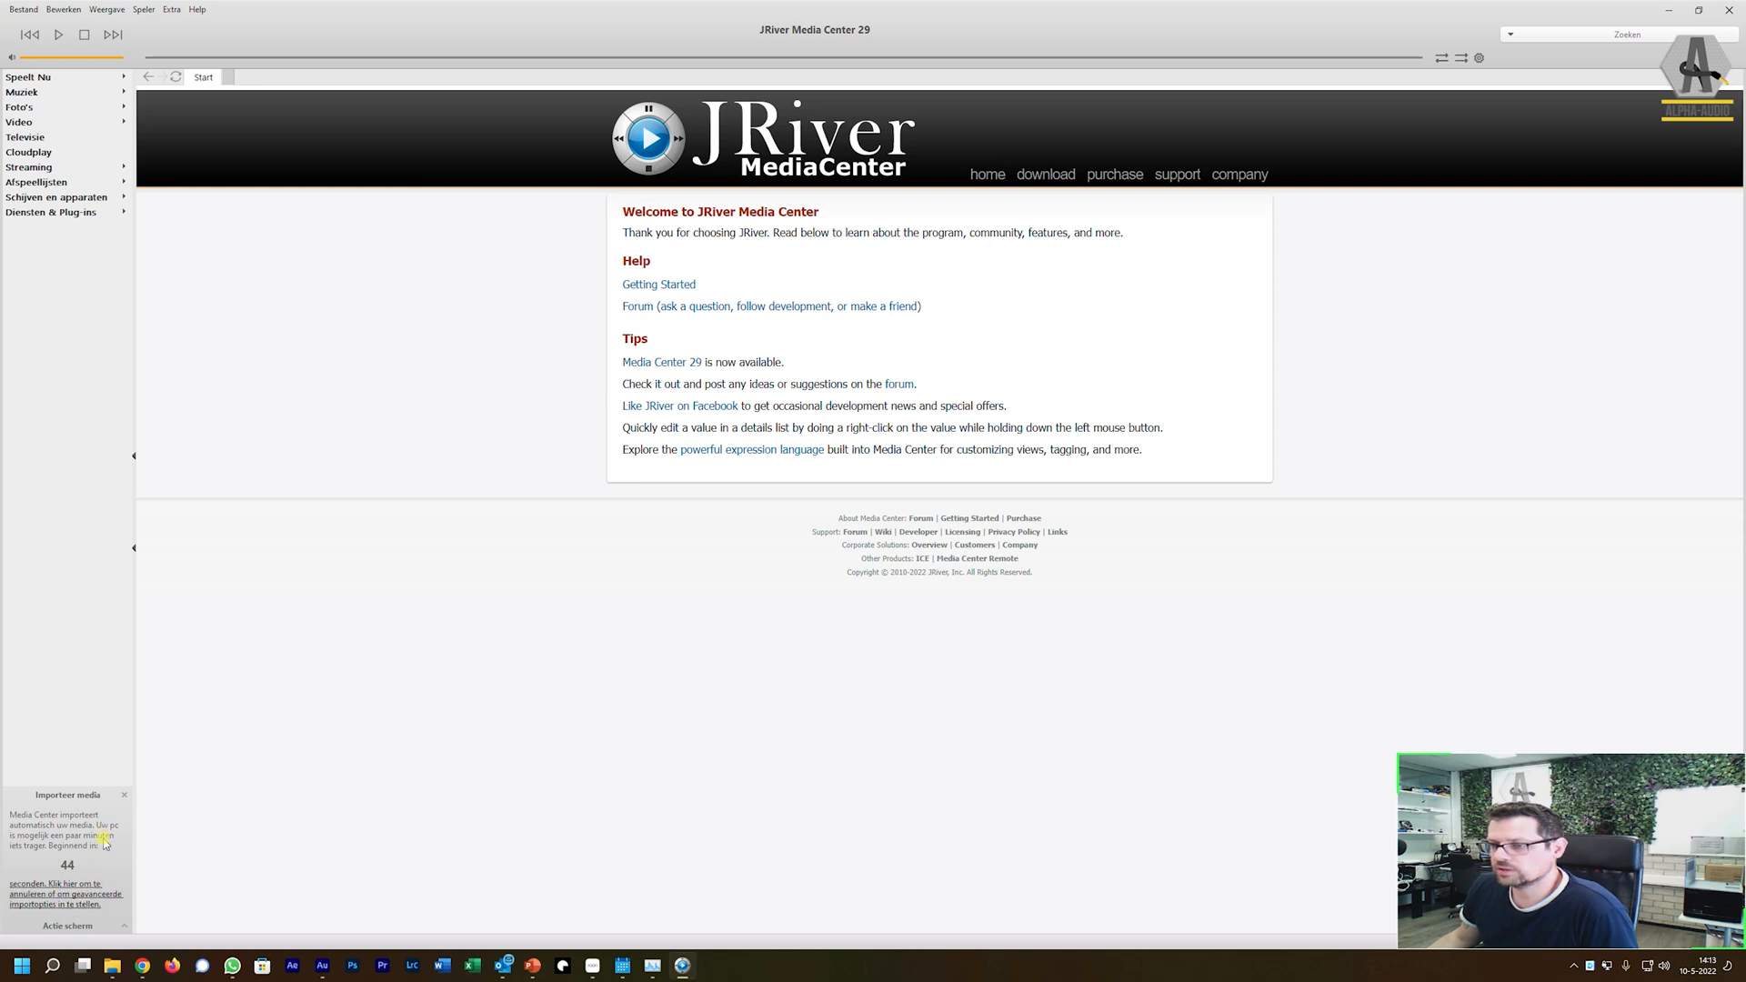
Step: Dismiss the automatic media import countdown and open the library management view (Beheer bibliotheek)
click(123, 795)
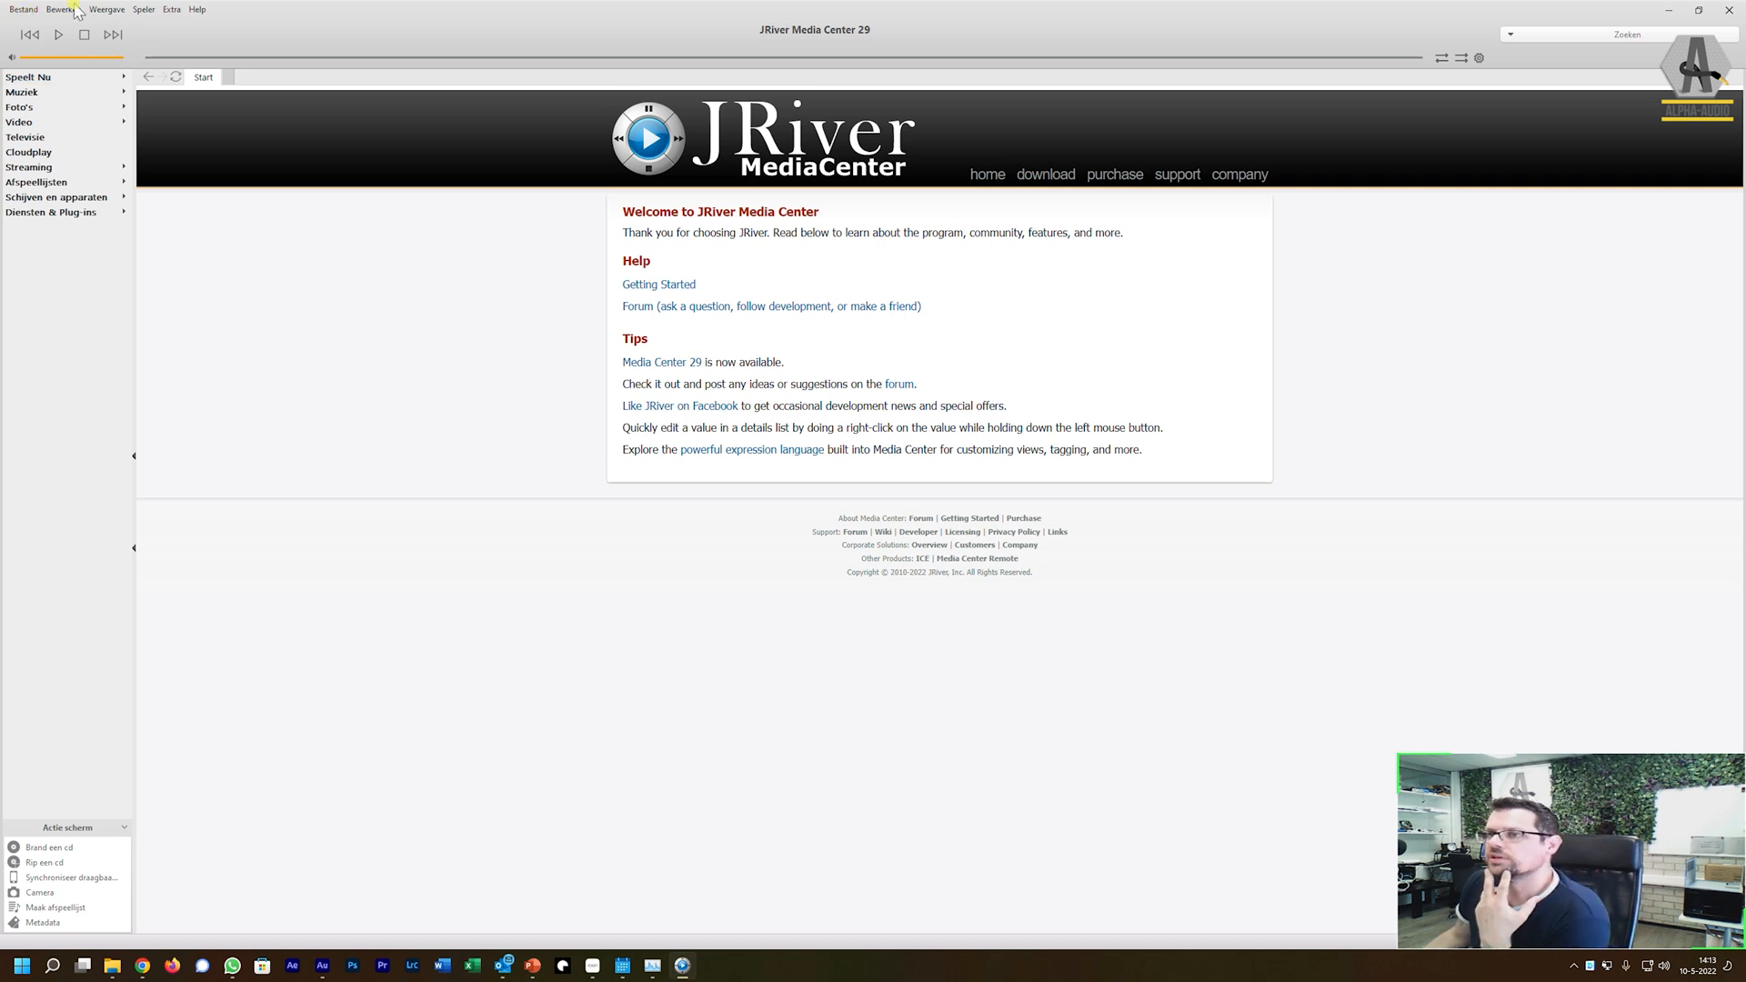
click(169, 9)
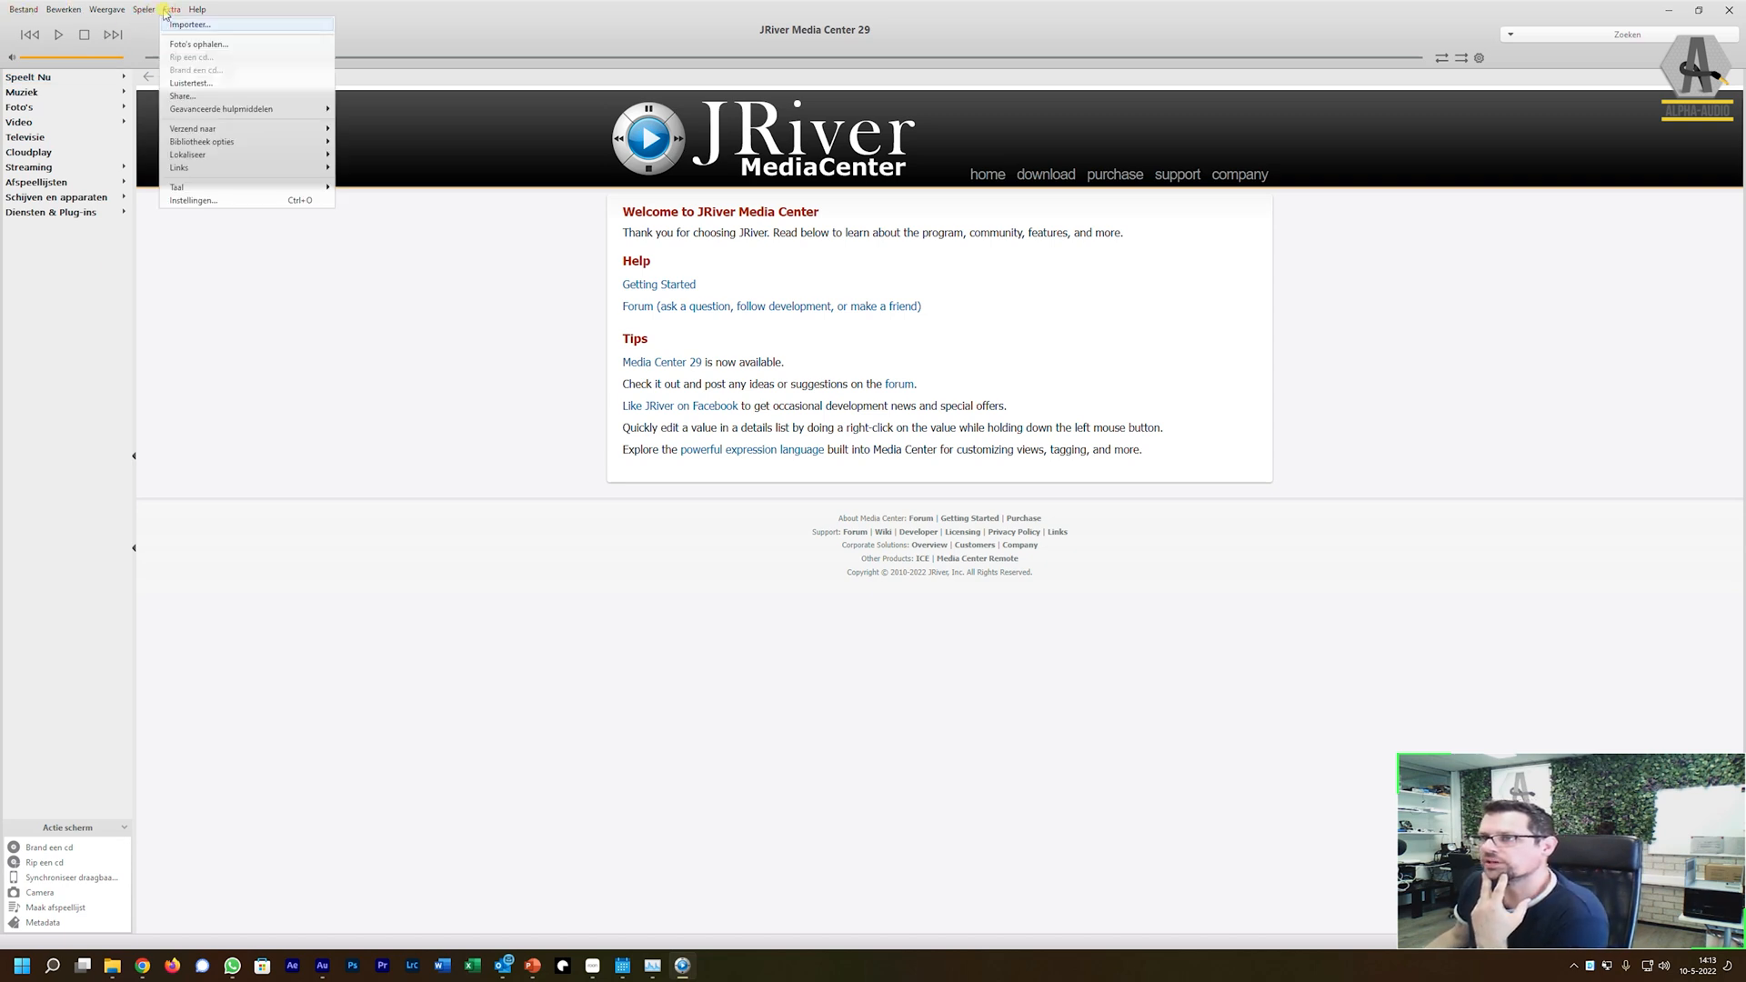
mouse_move(56, 12)
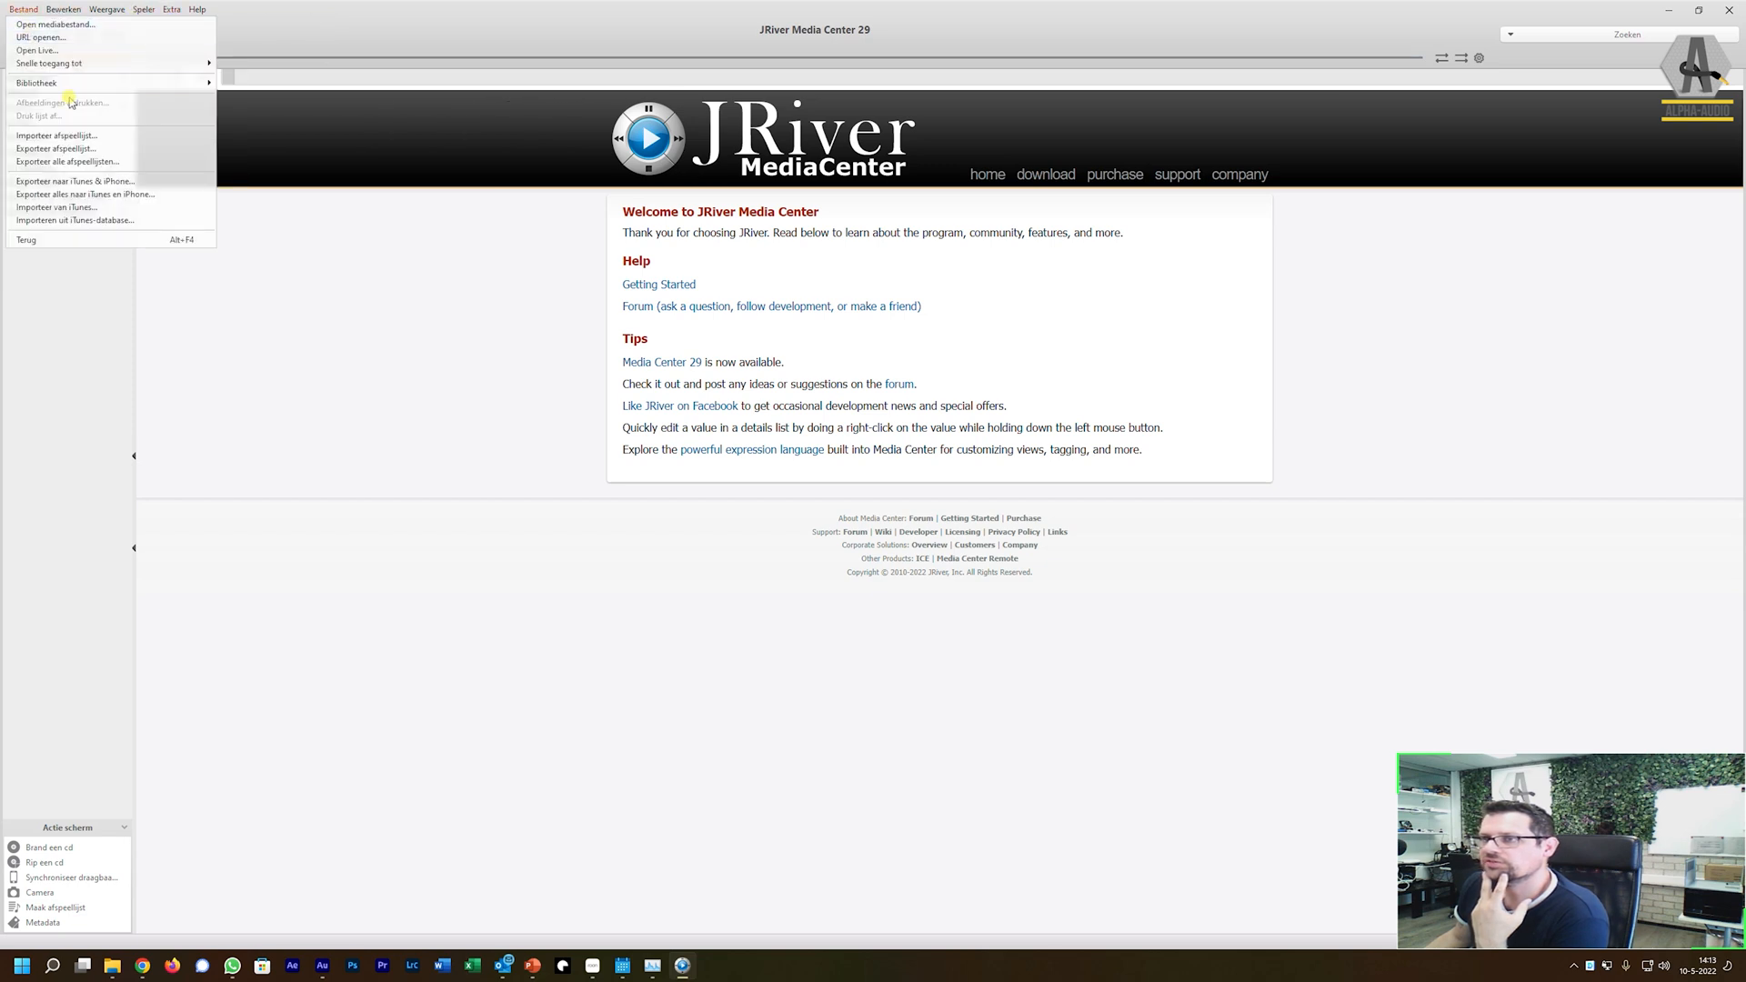
mouse_move(150, 91)
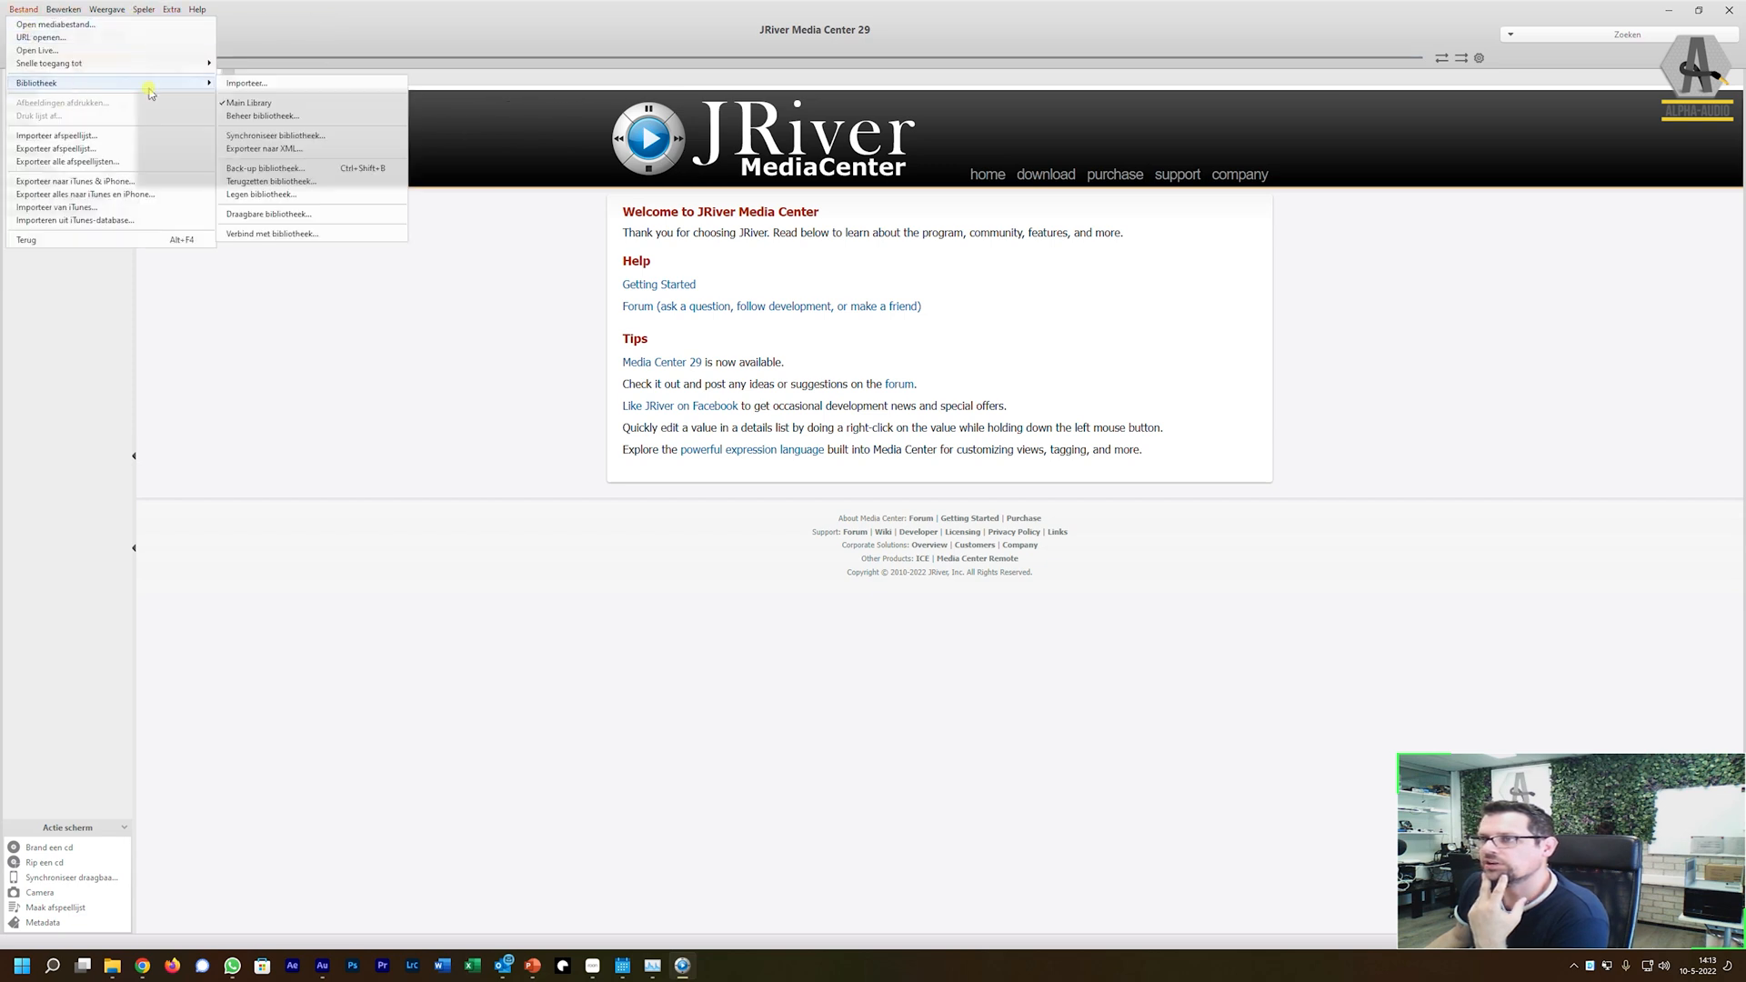
click(261, 117)
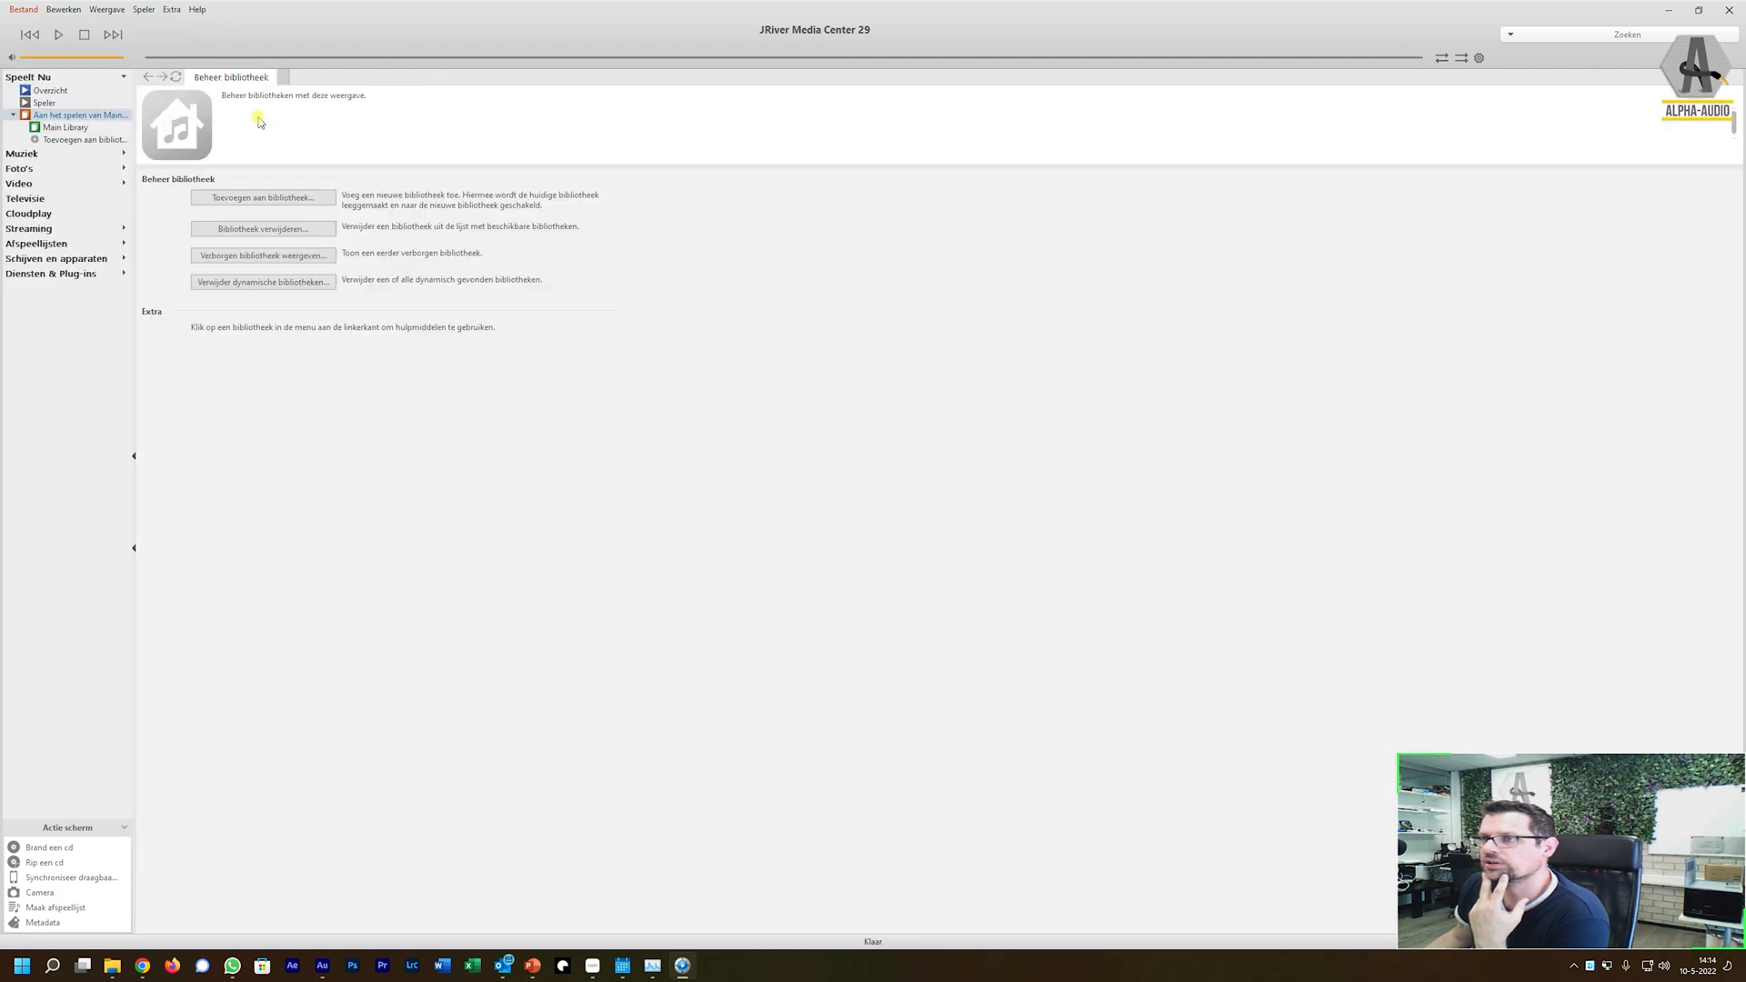
click(306, 200)
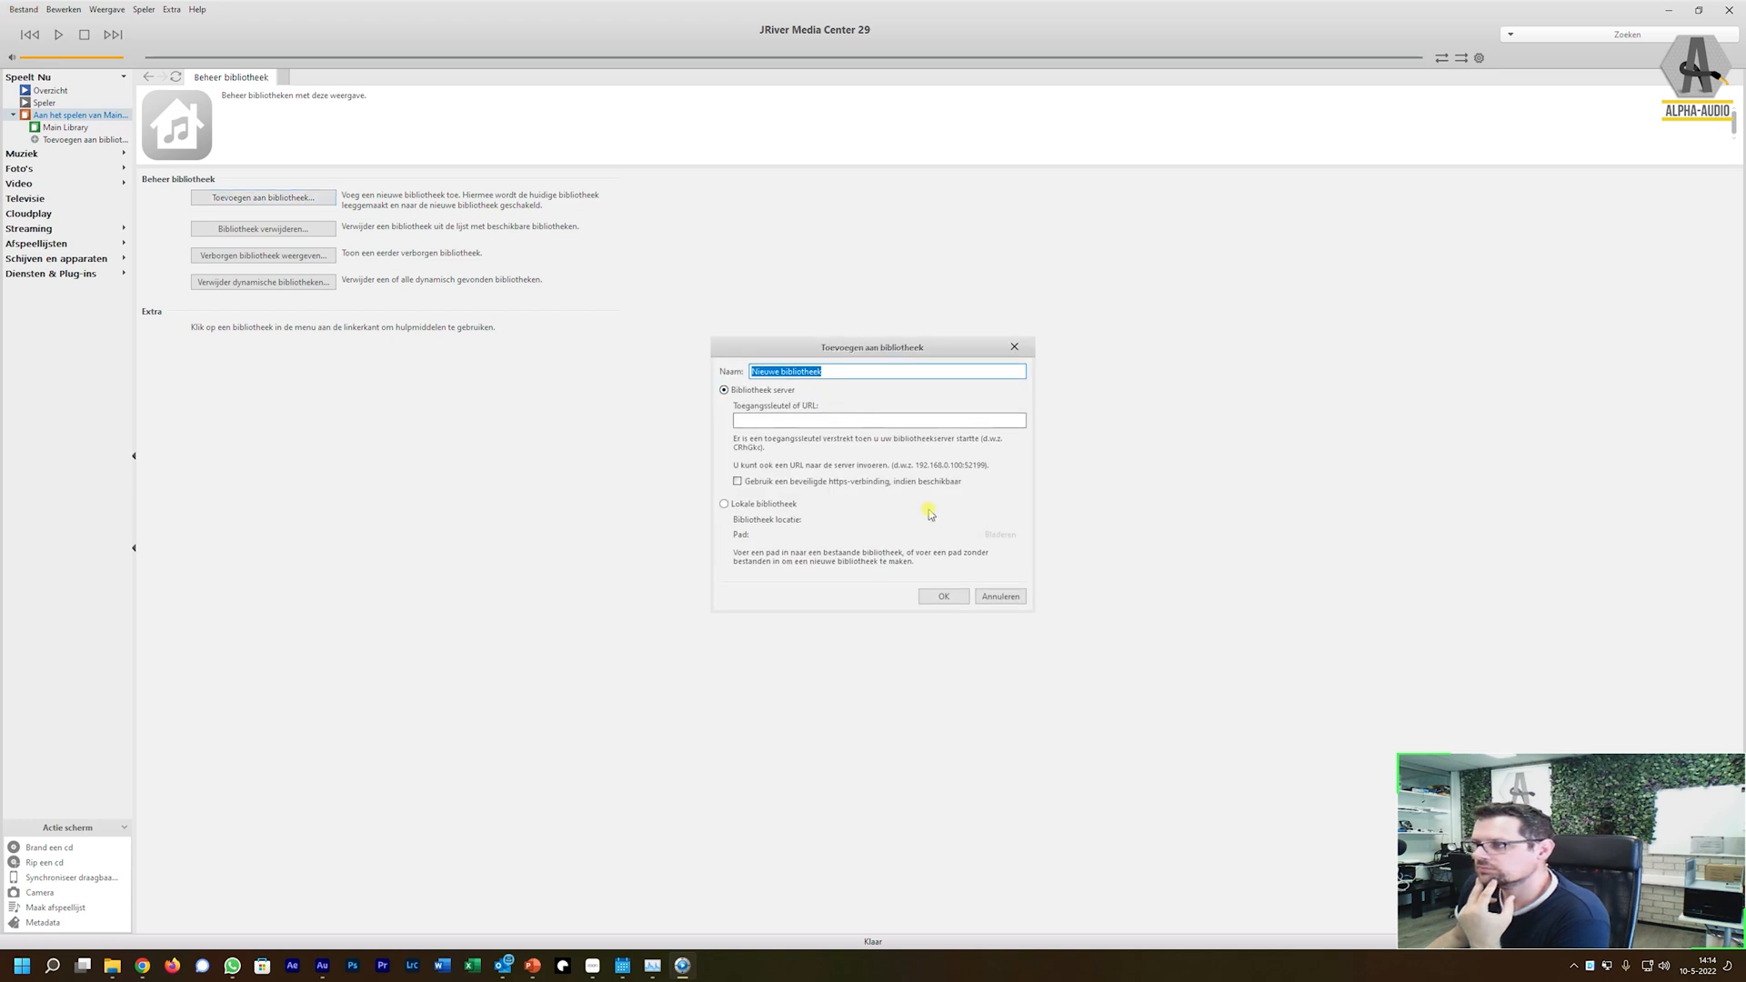
click(999, 597)
click(260, 229)
click(224, 331)
click(53, 9)
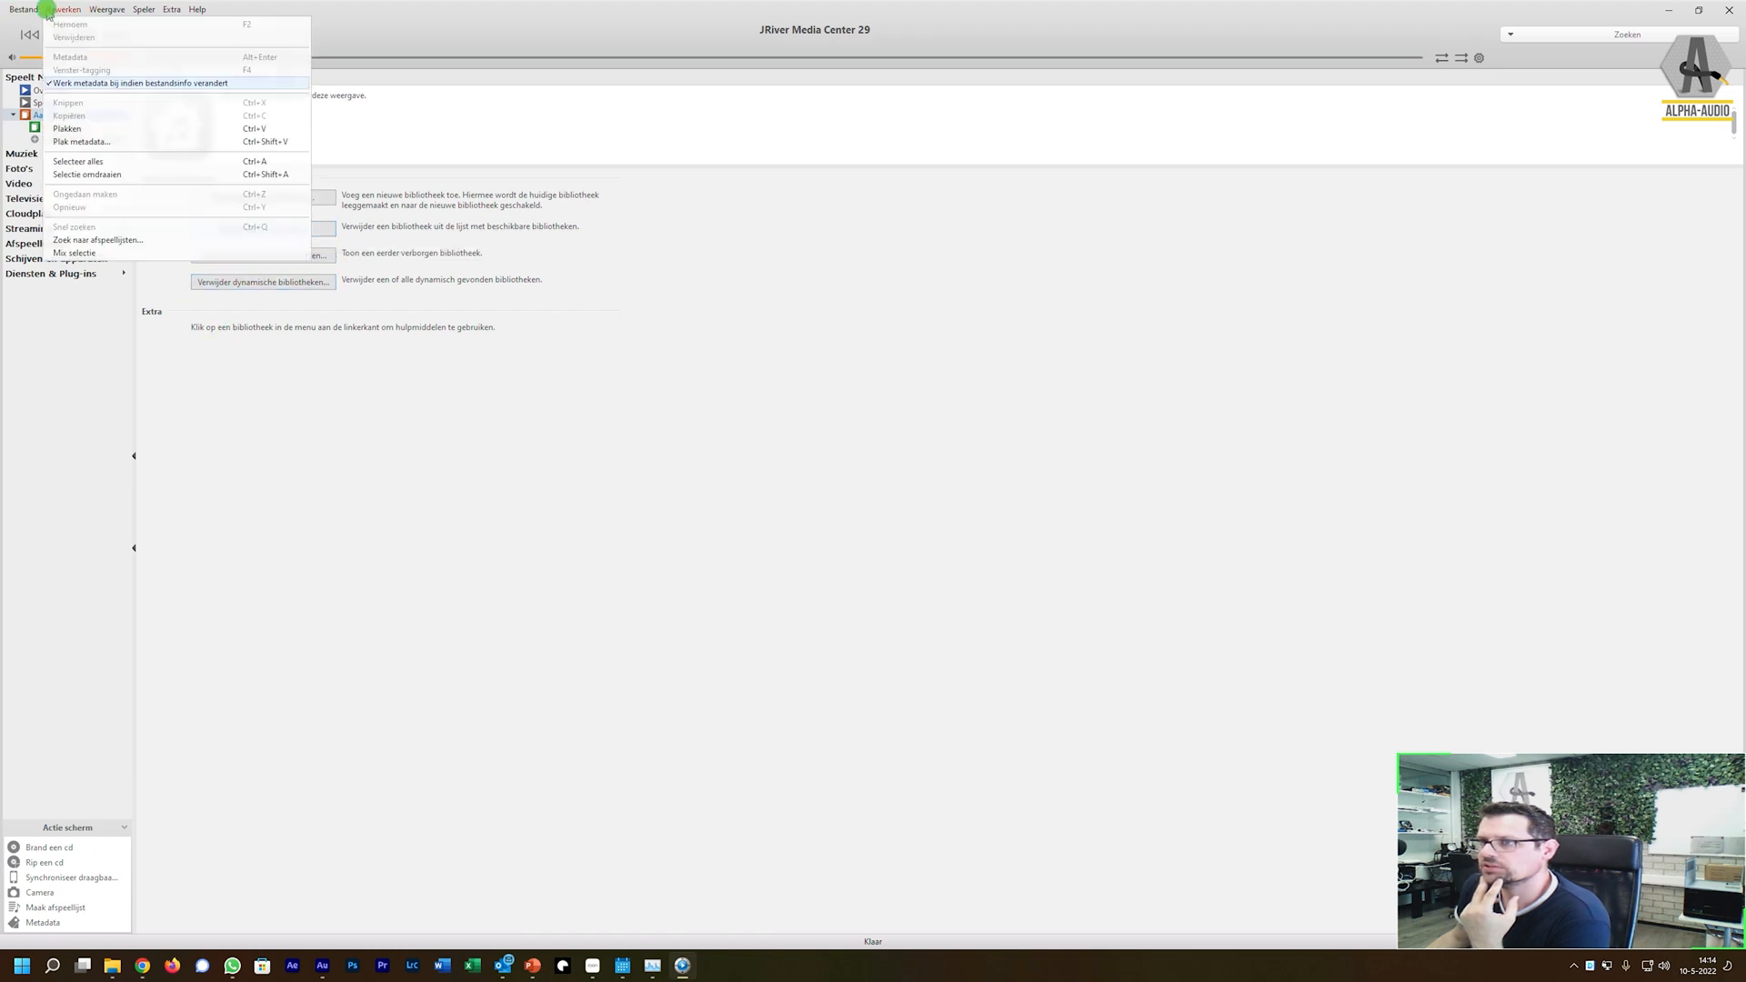
click(18, 20)
Step: Start a media import into the library using the single-folder option (Importeer een enkele map)
click(23, 9)
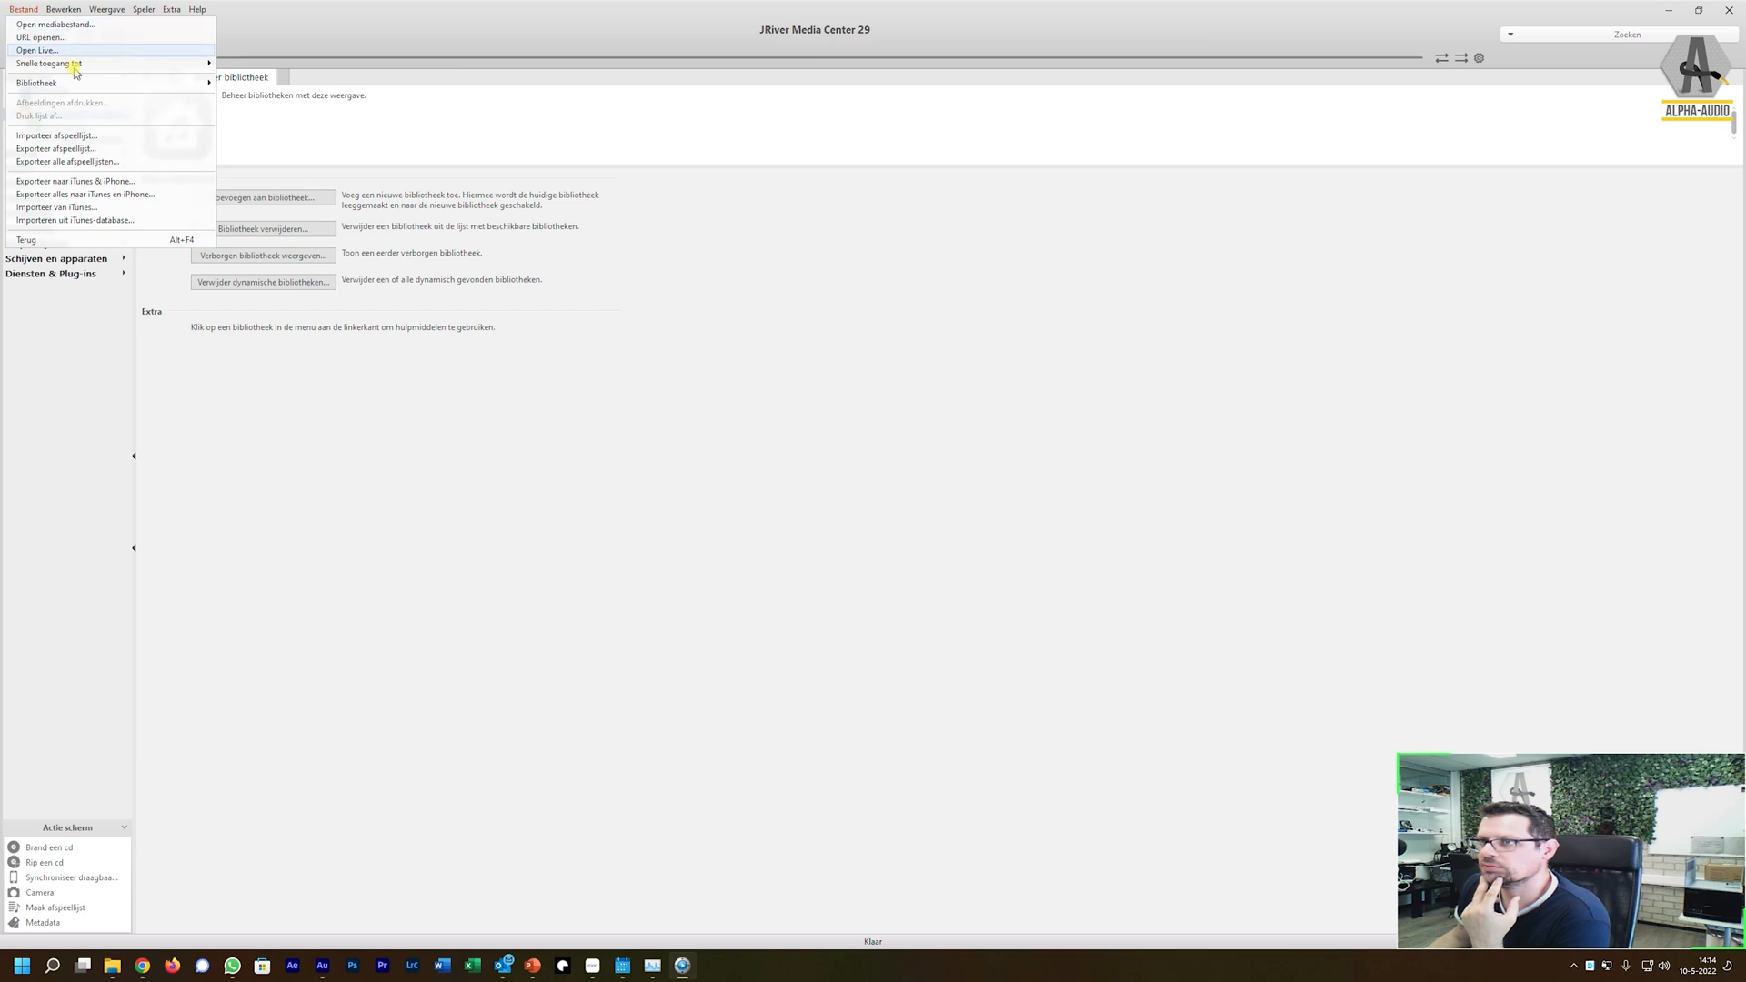
mouse_move(89, 82)
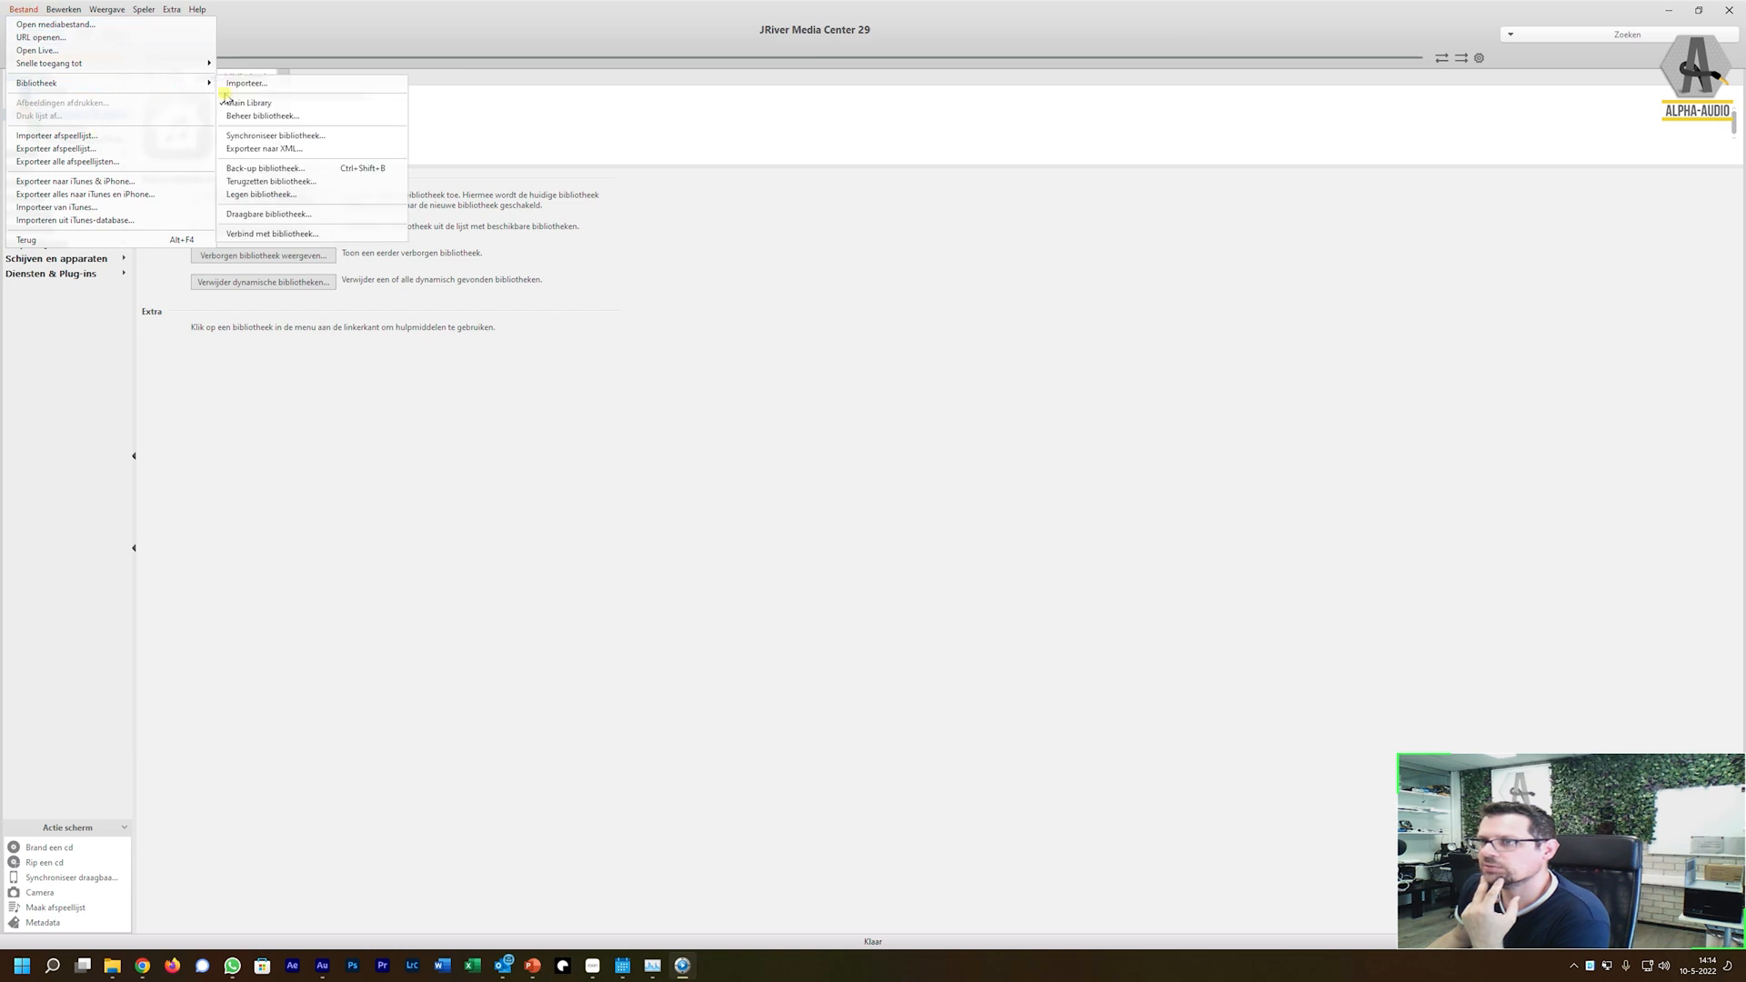
click(299, 85)
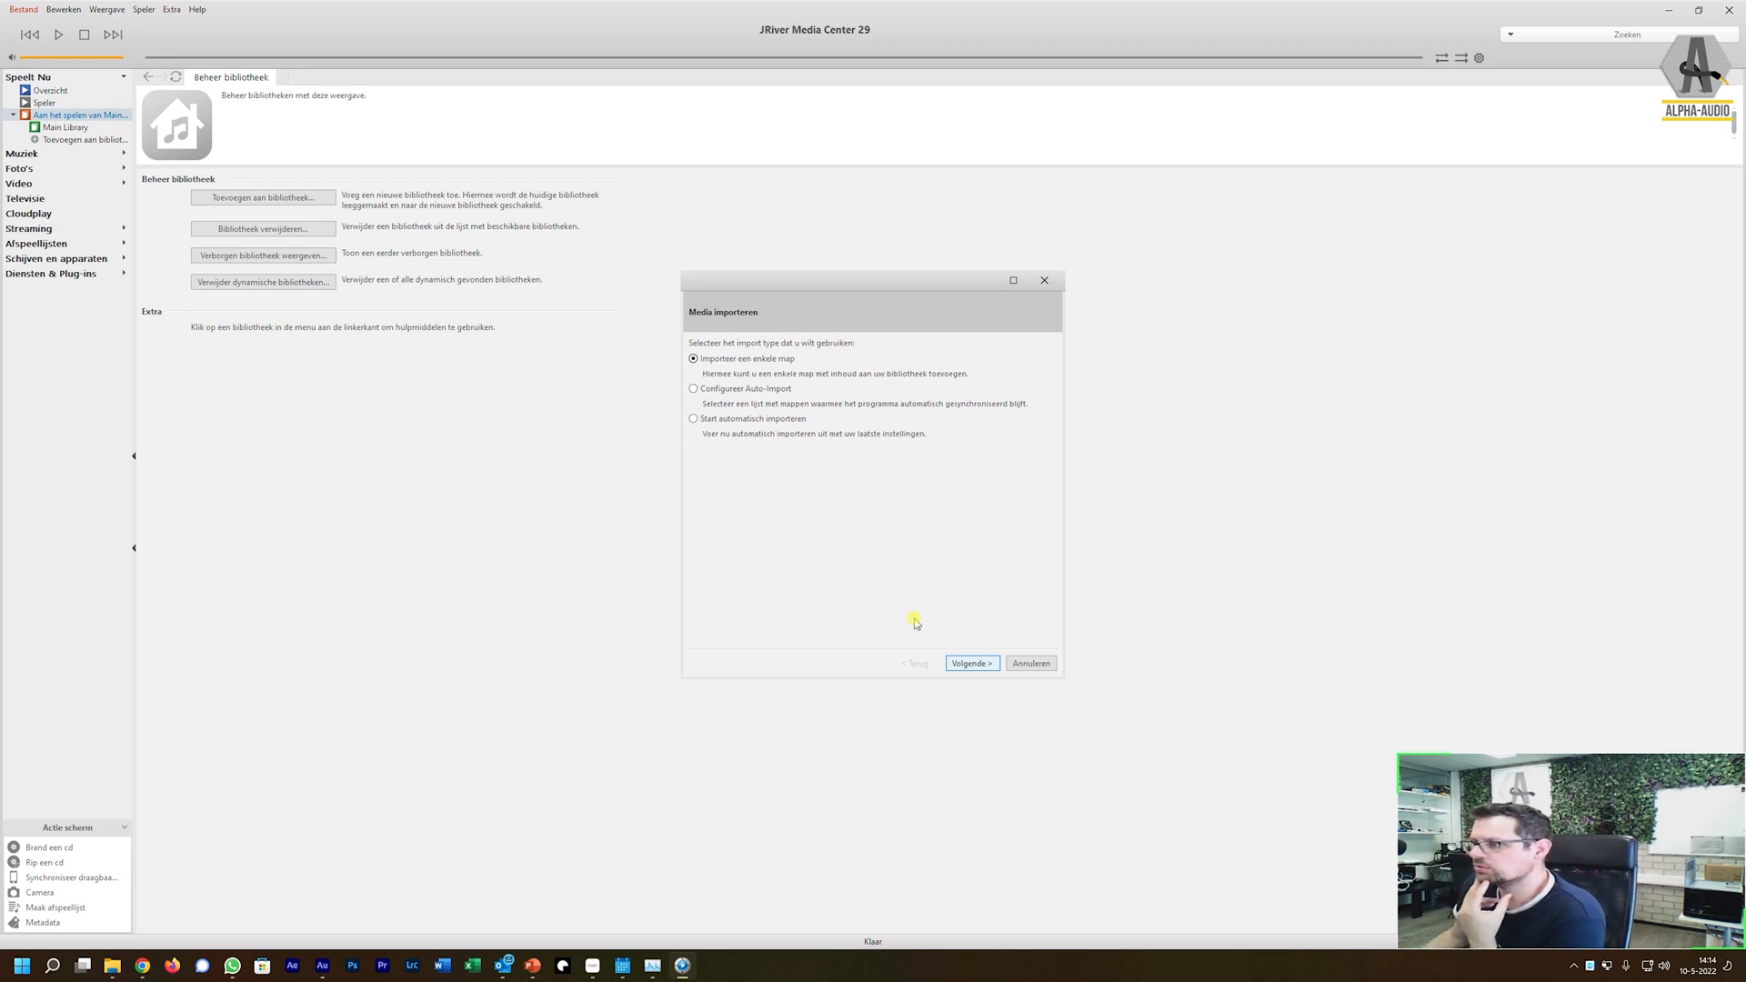
click(972, 669)
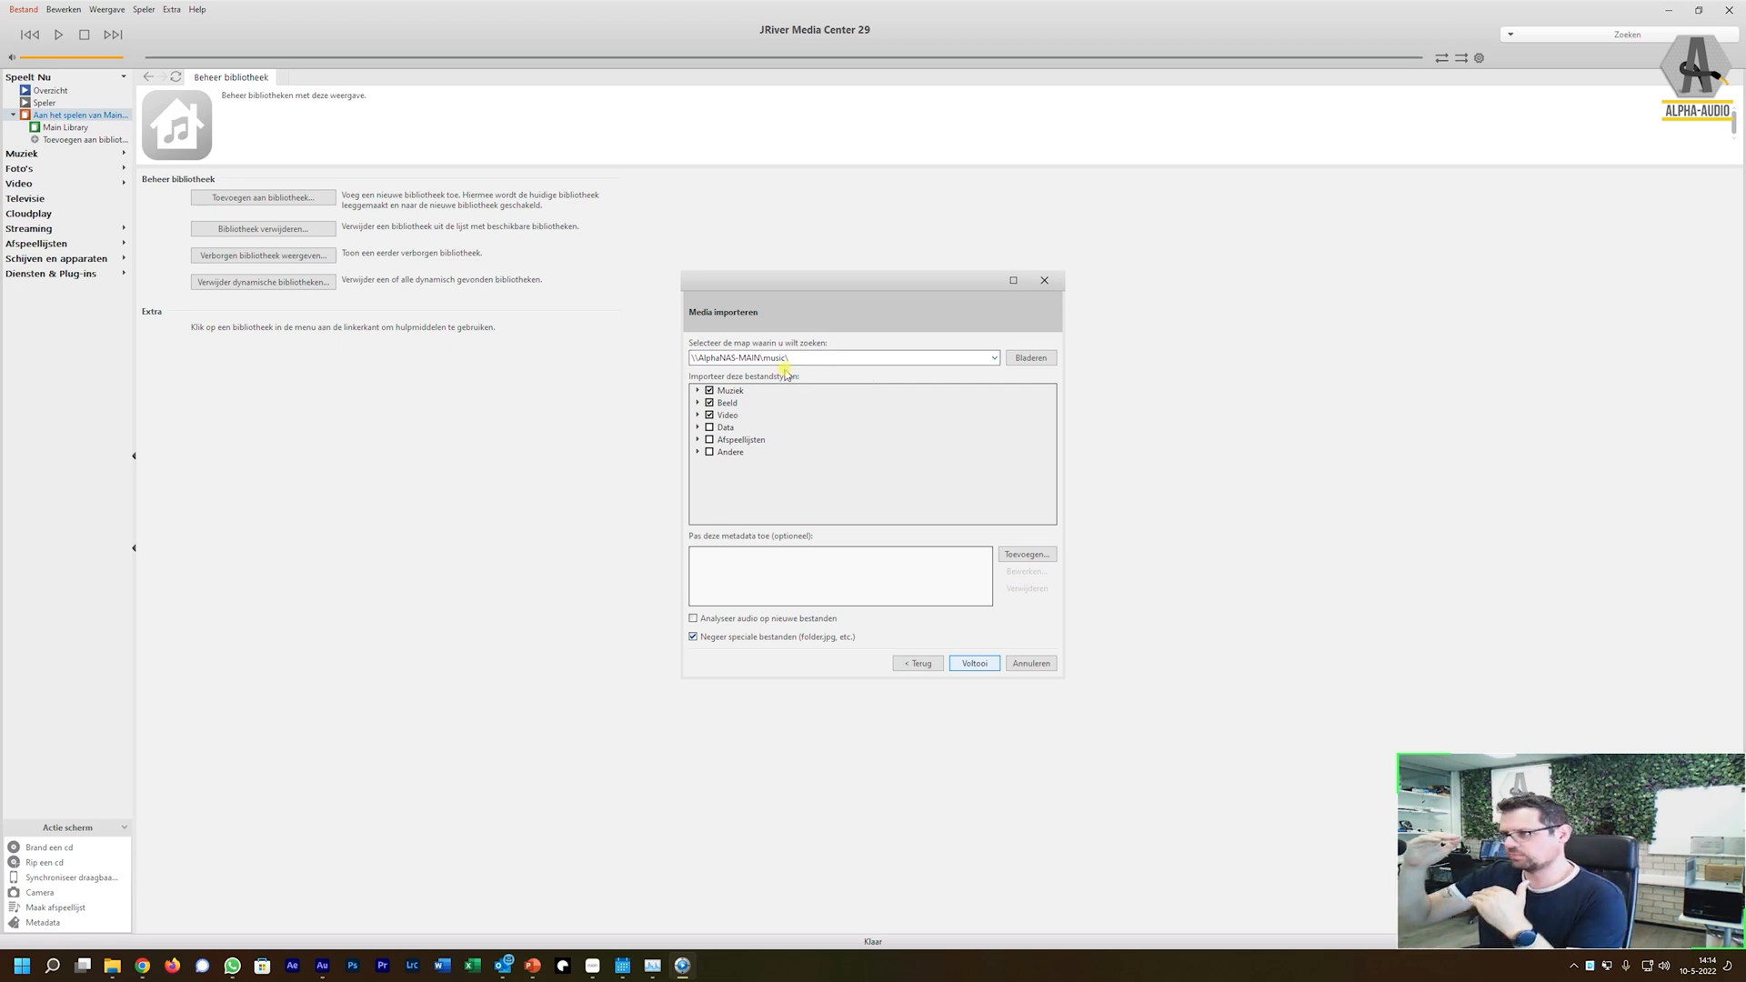
Step: In File Explorer, browse to the FLAC folder inside music and look over its genre folders from Blues to Trip Hop
key(super+e)
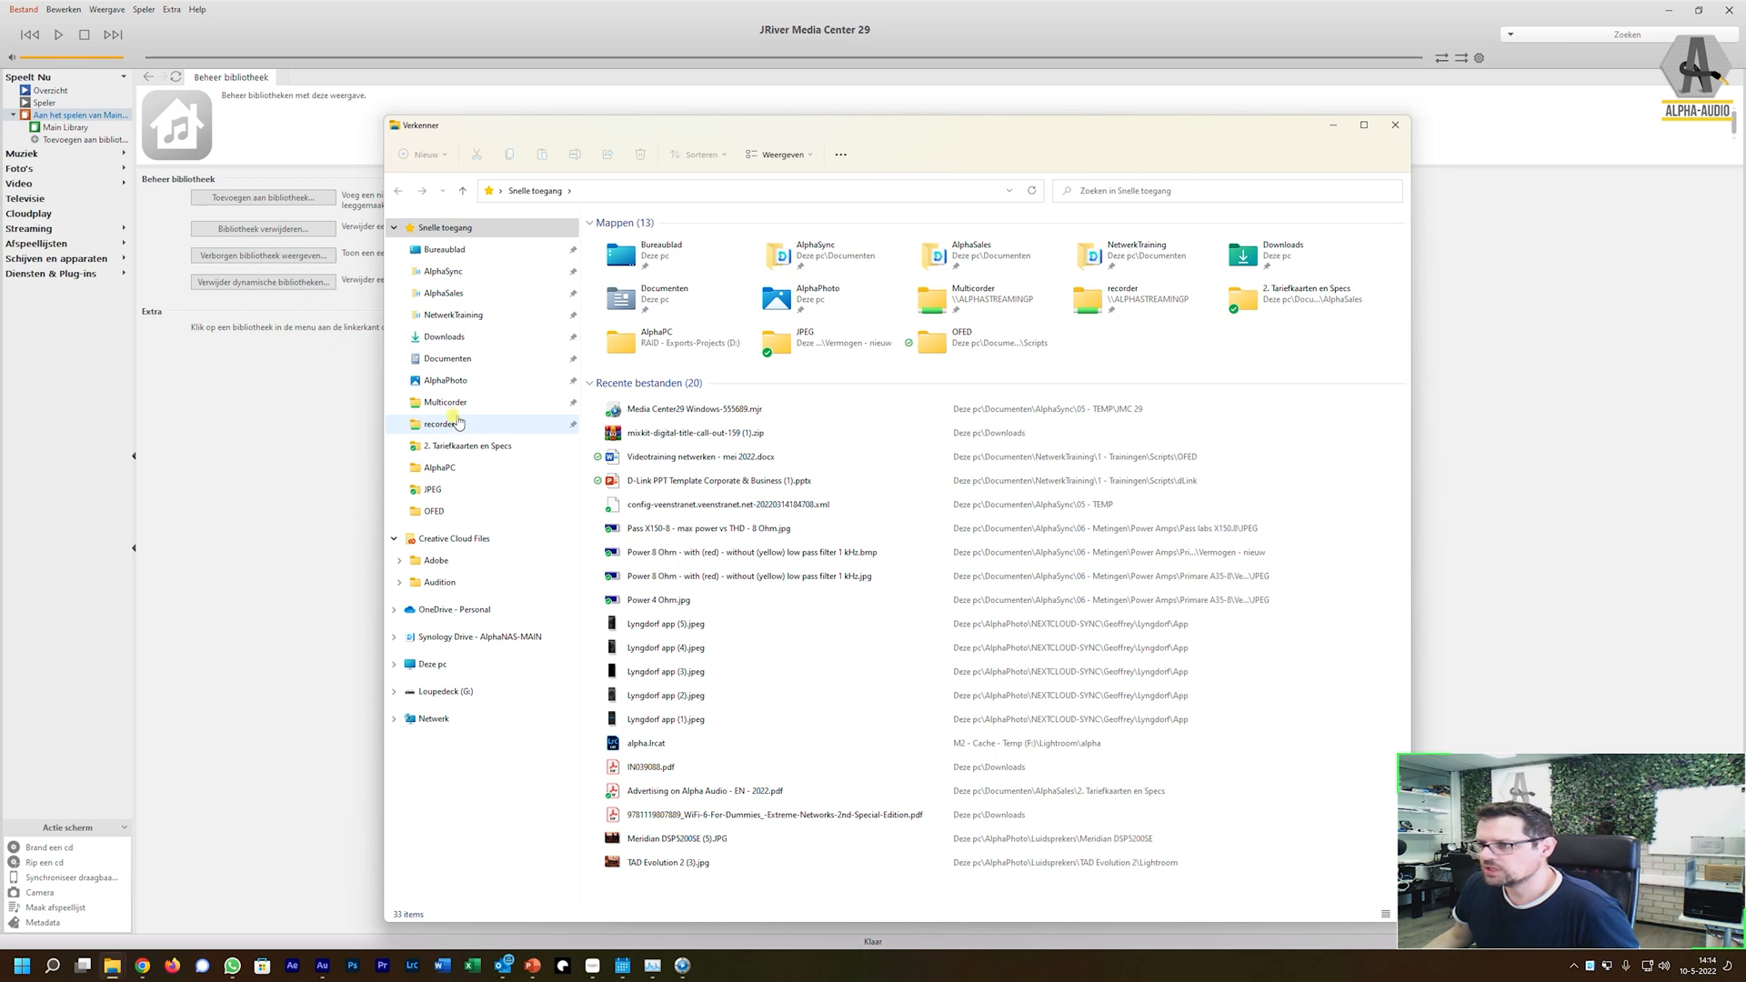
click(435, 665)
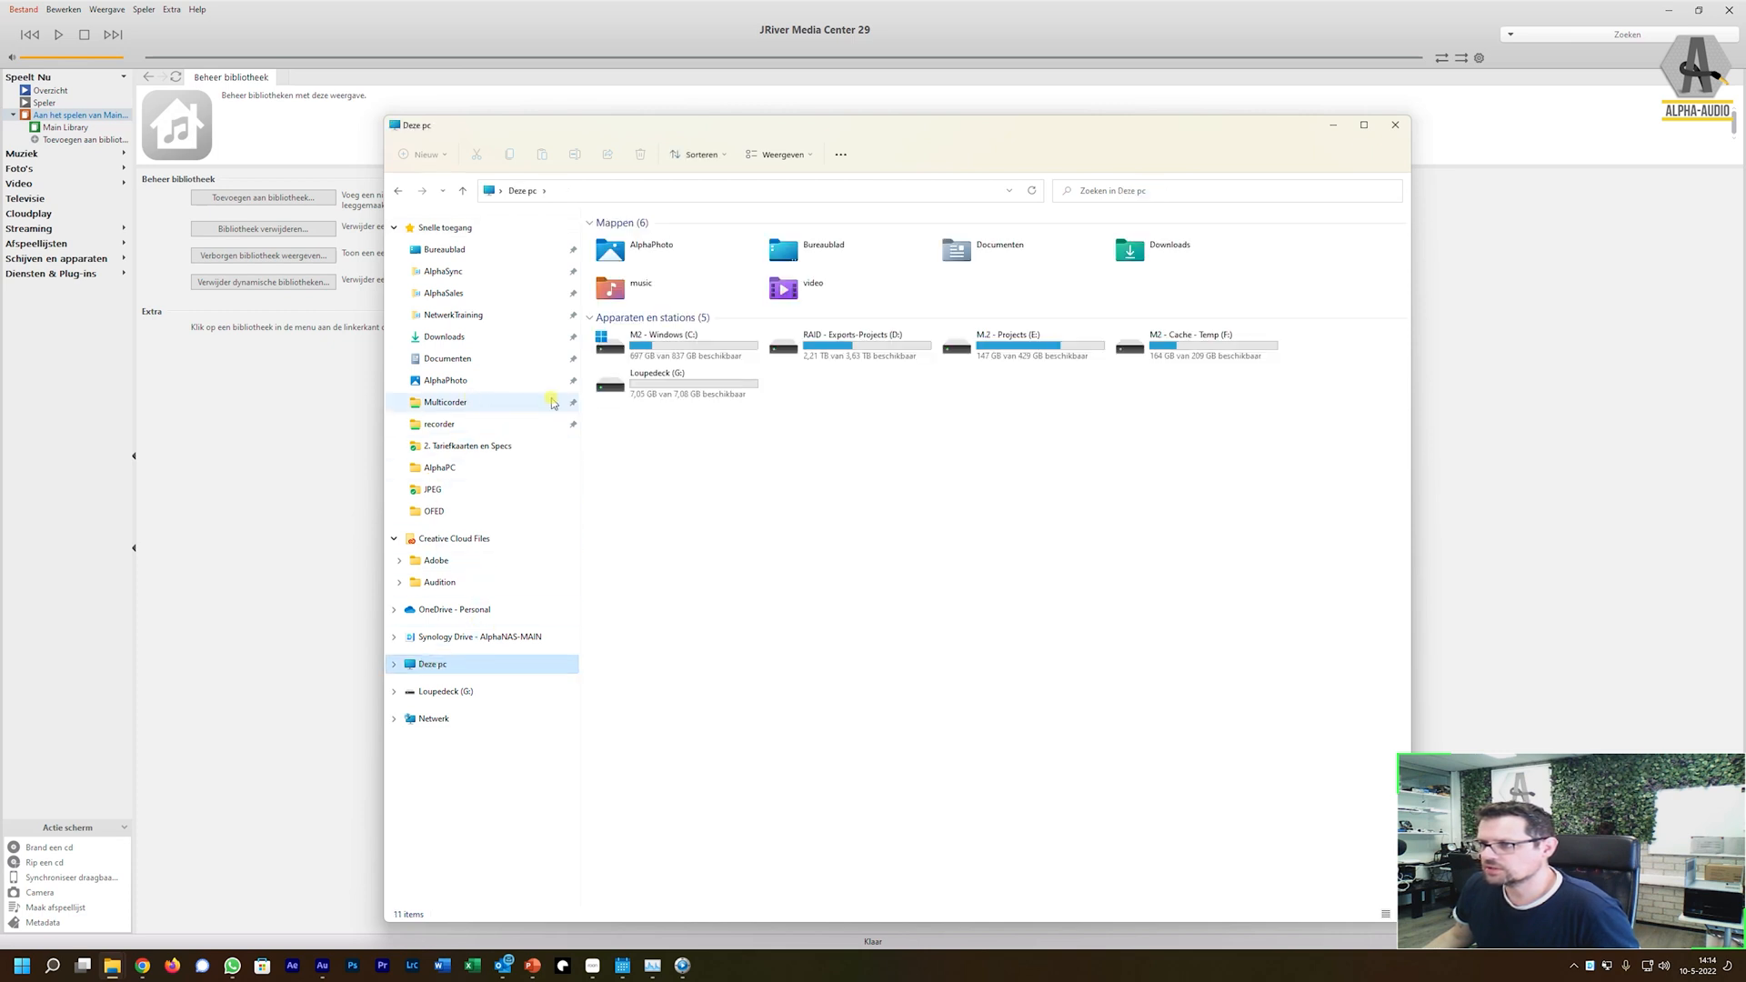
double_click(628, 289)
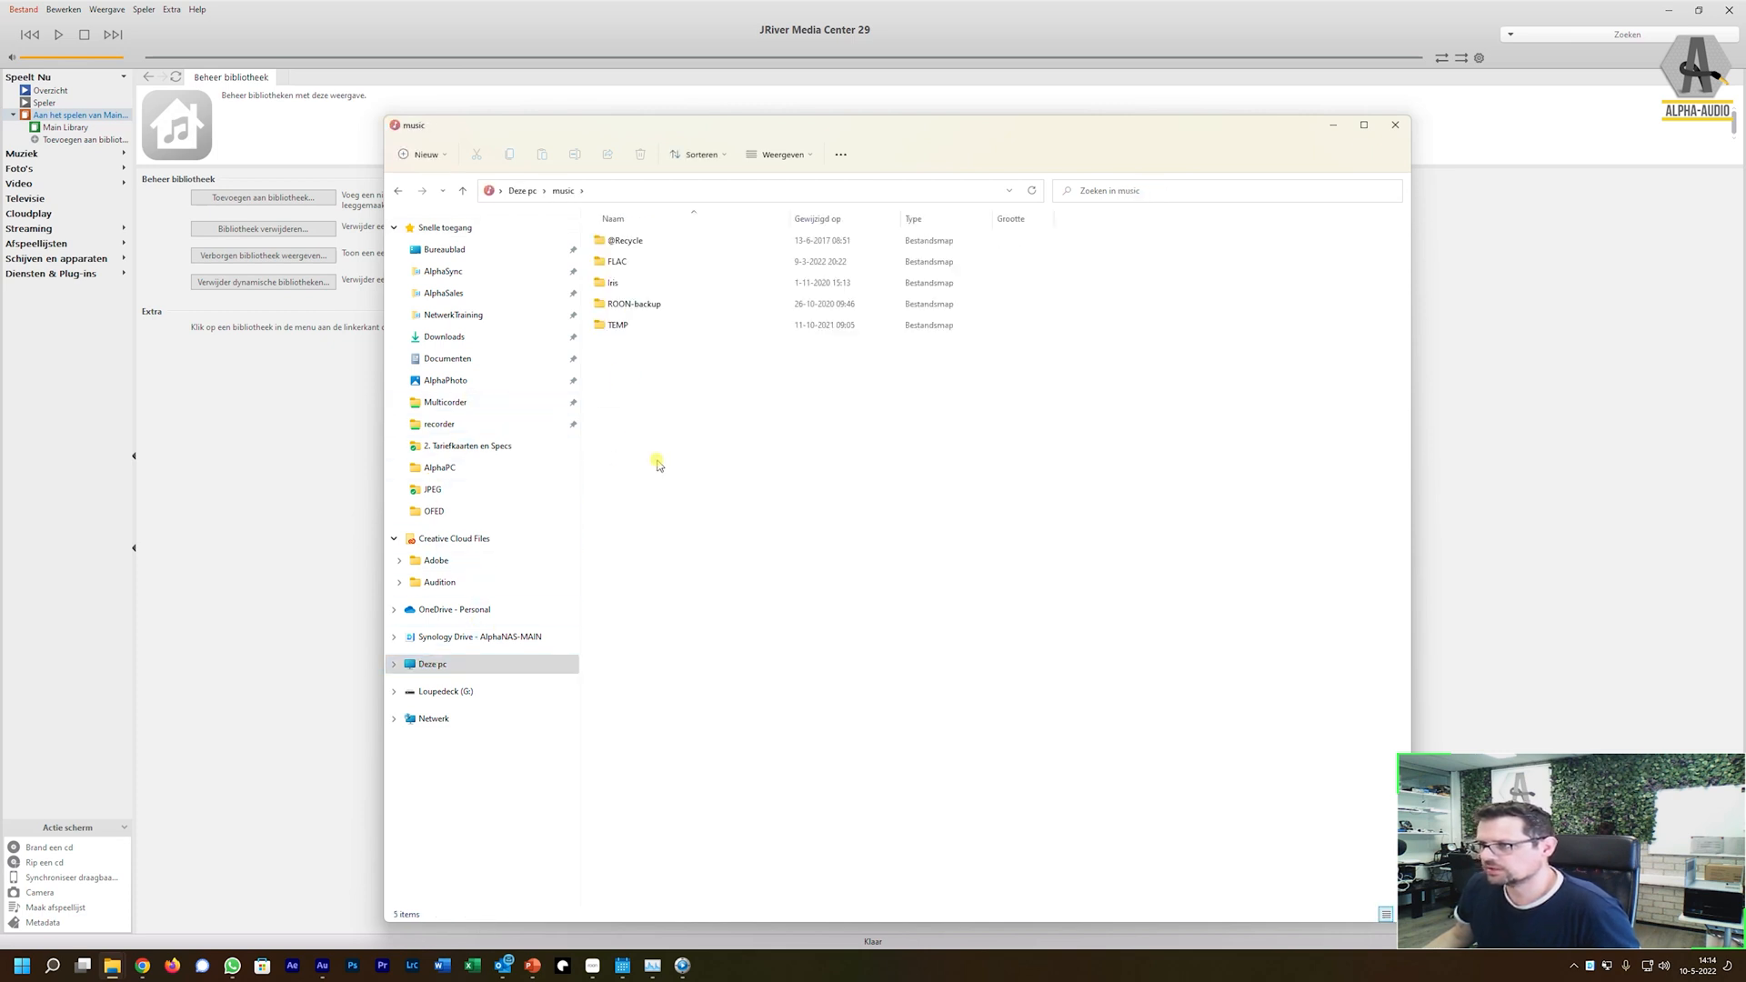
double_click(627, 270)
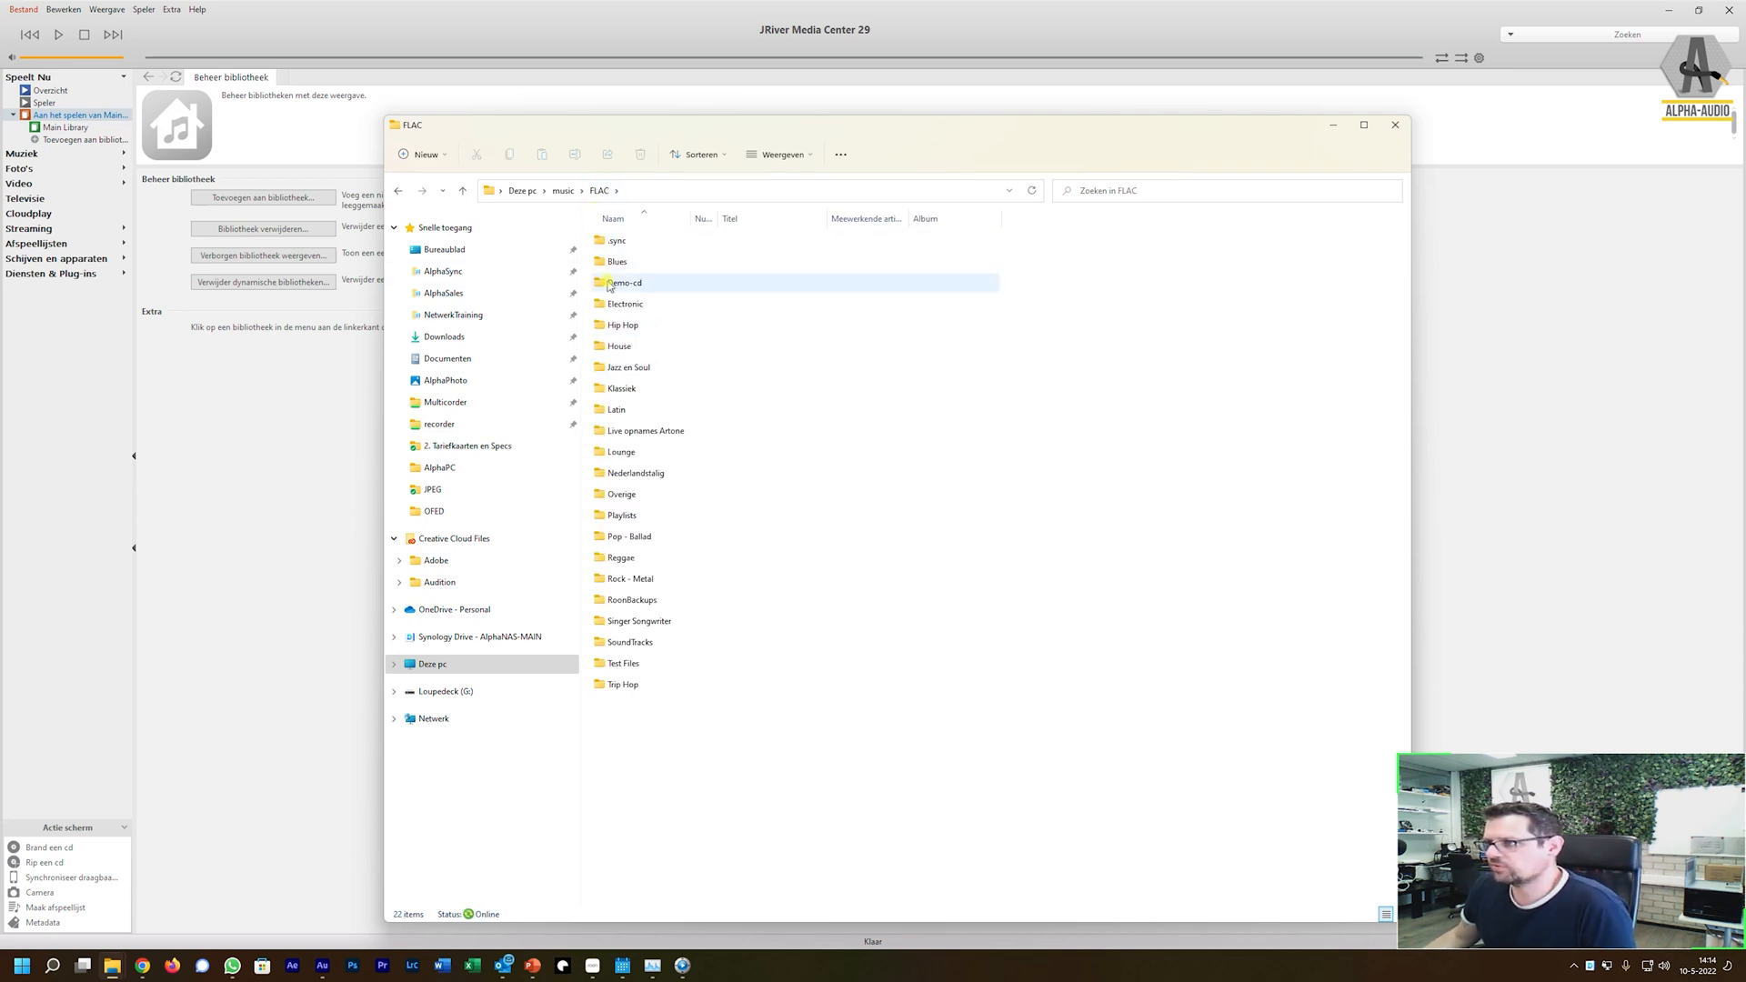
click(617, 264)
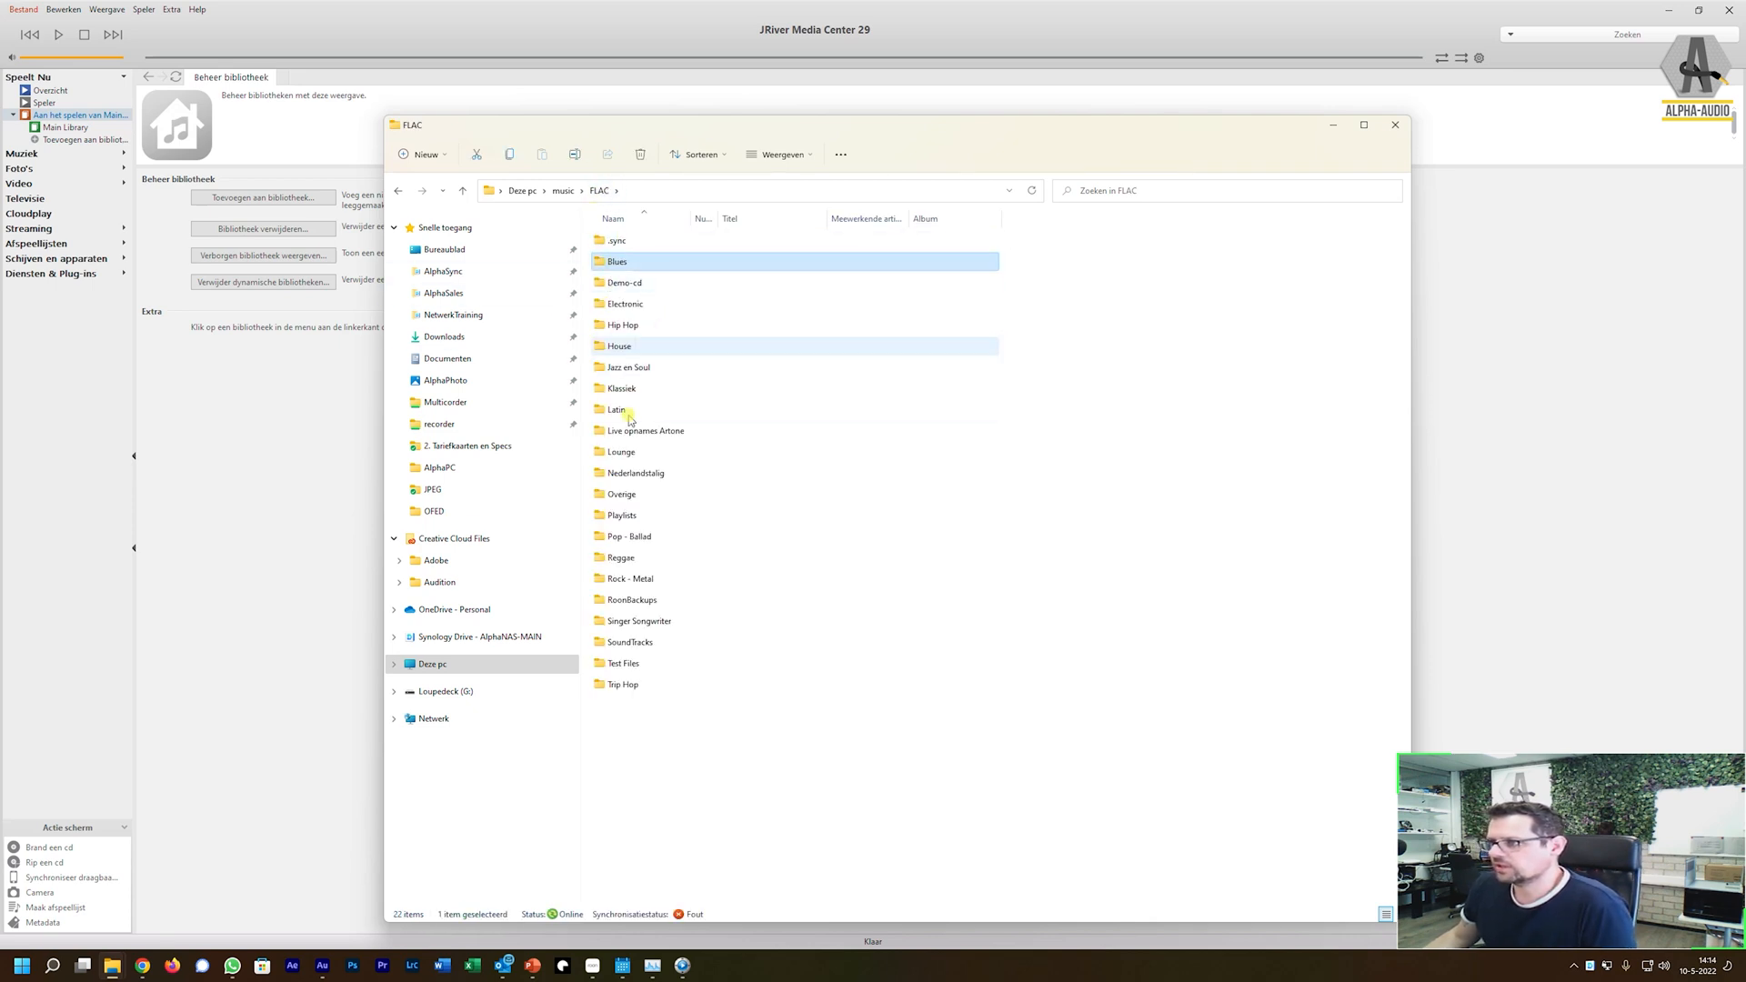
shift+click(632, 684)
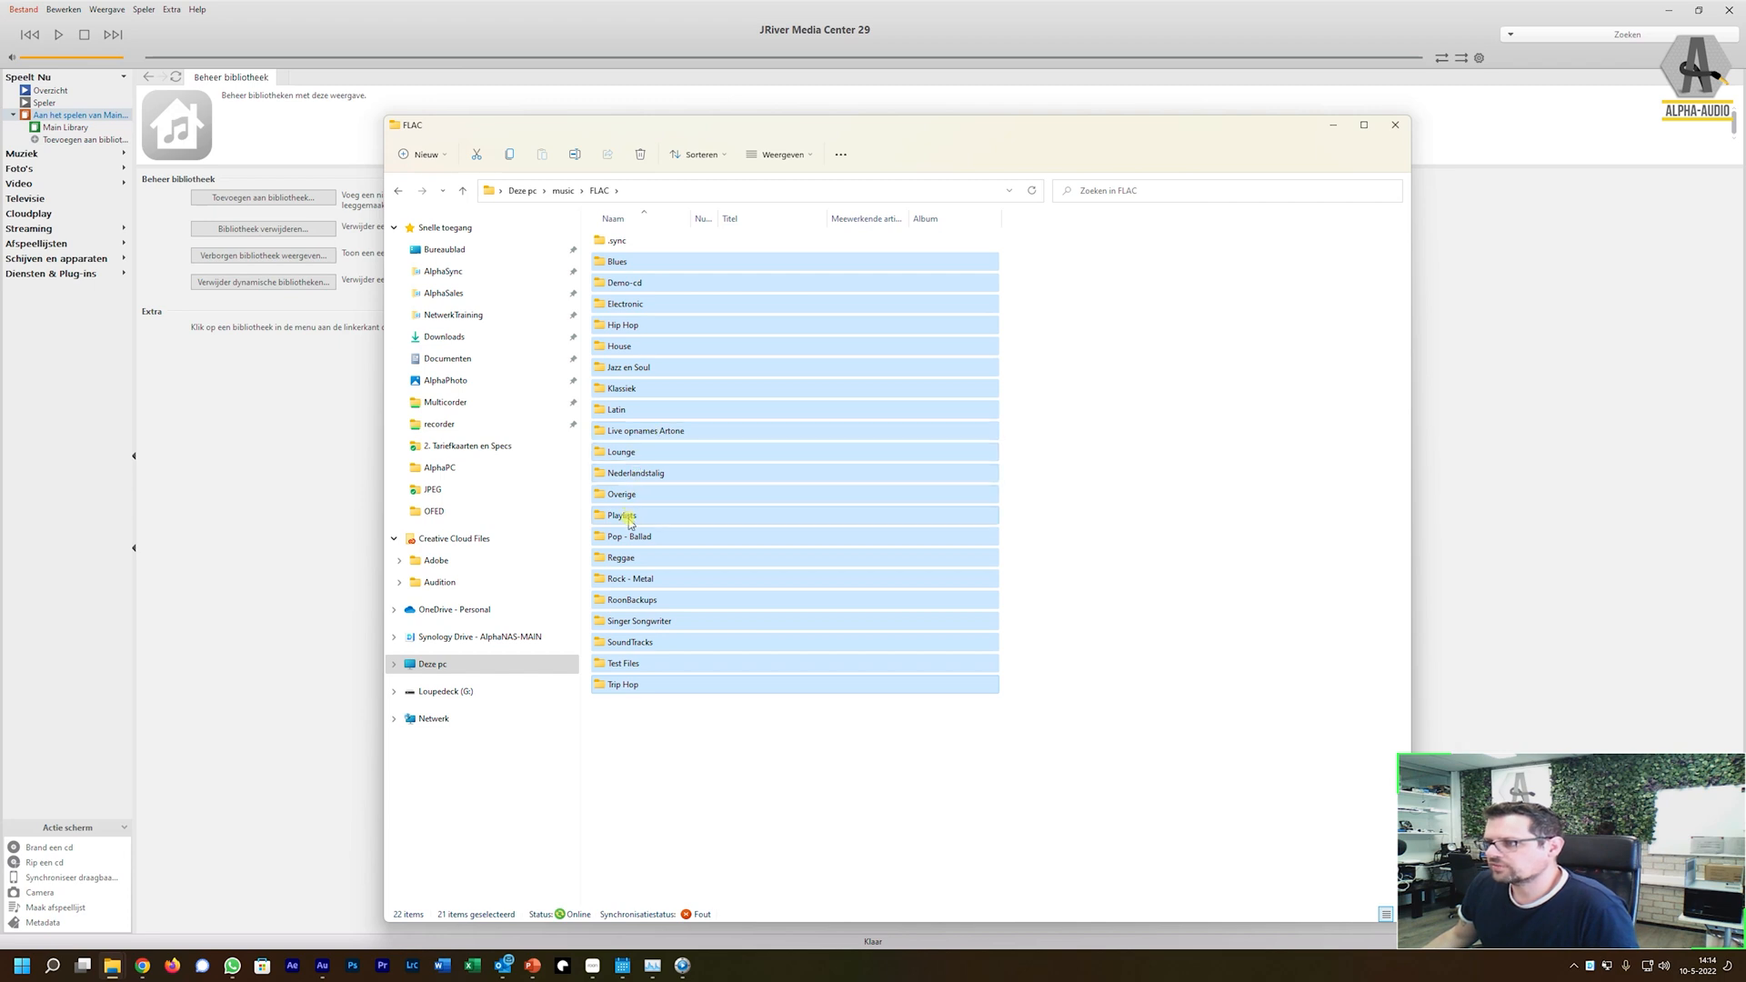
Step: Examine the artist folders in Rock - Metal and the album folders in Muse, then close File Explorer
double_click(640, 582)
scroll(671, 582, down, 12)
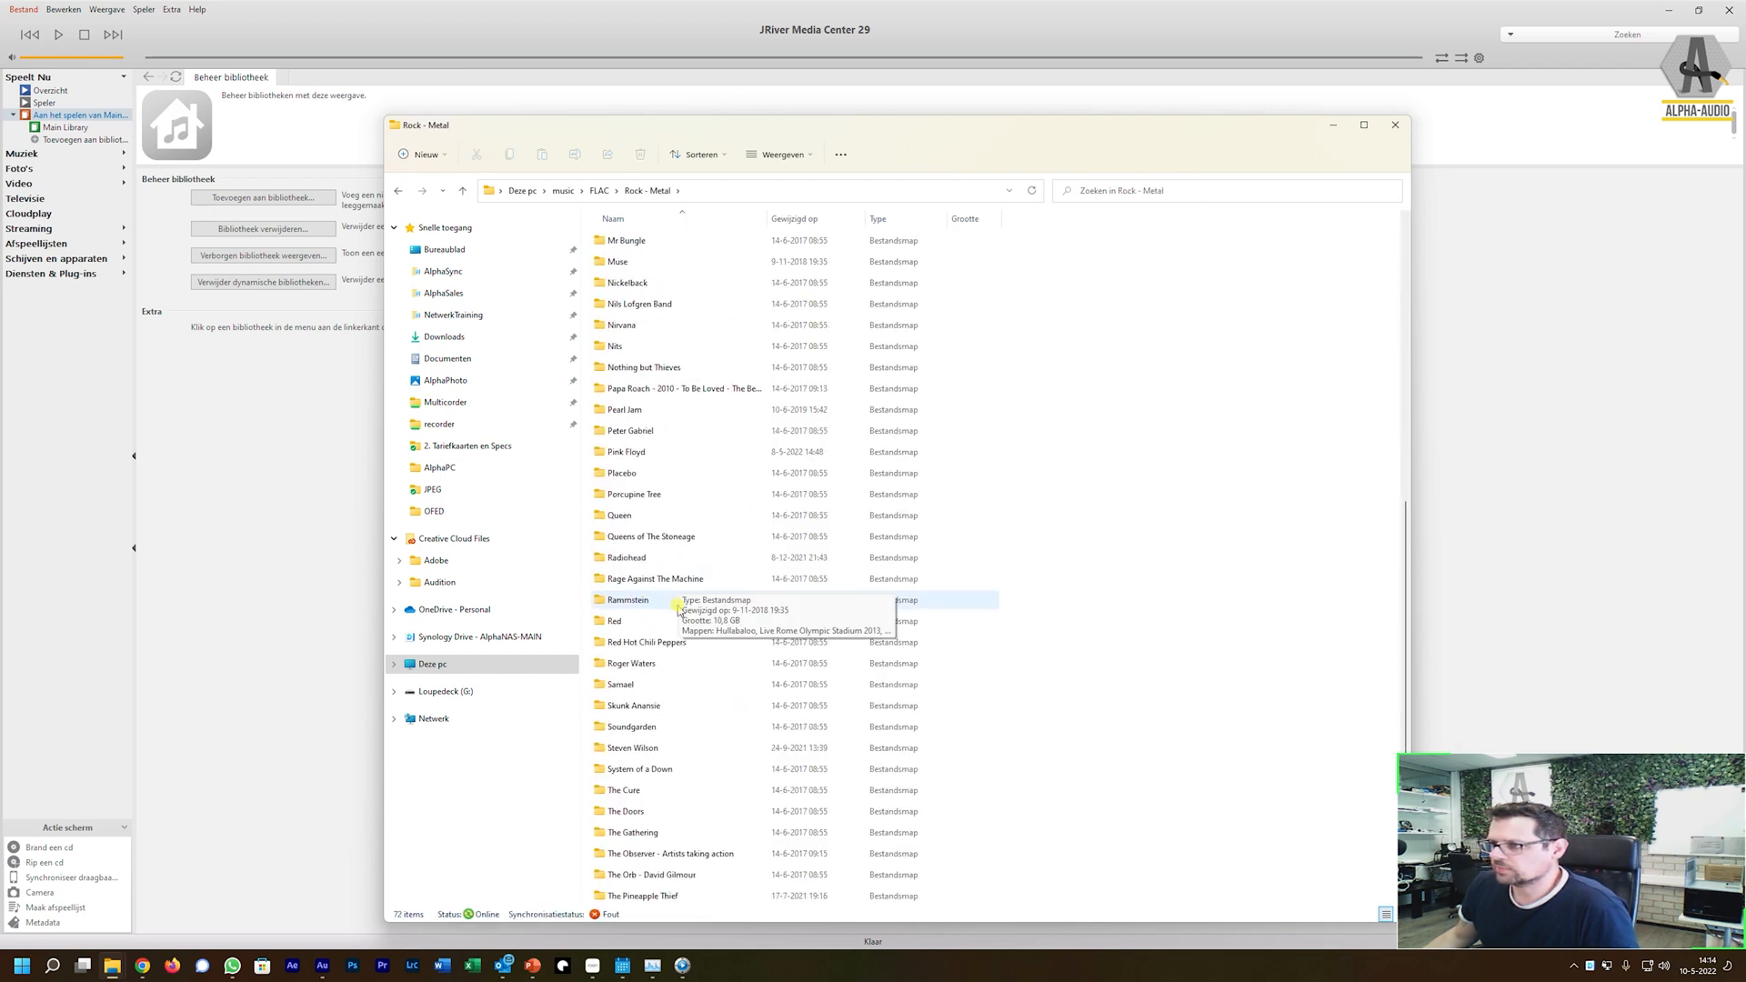
double_click(659, 560)
key(alt+Left)
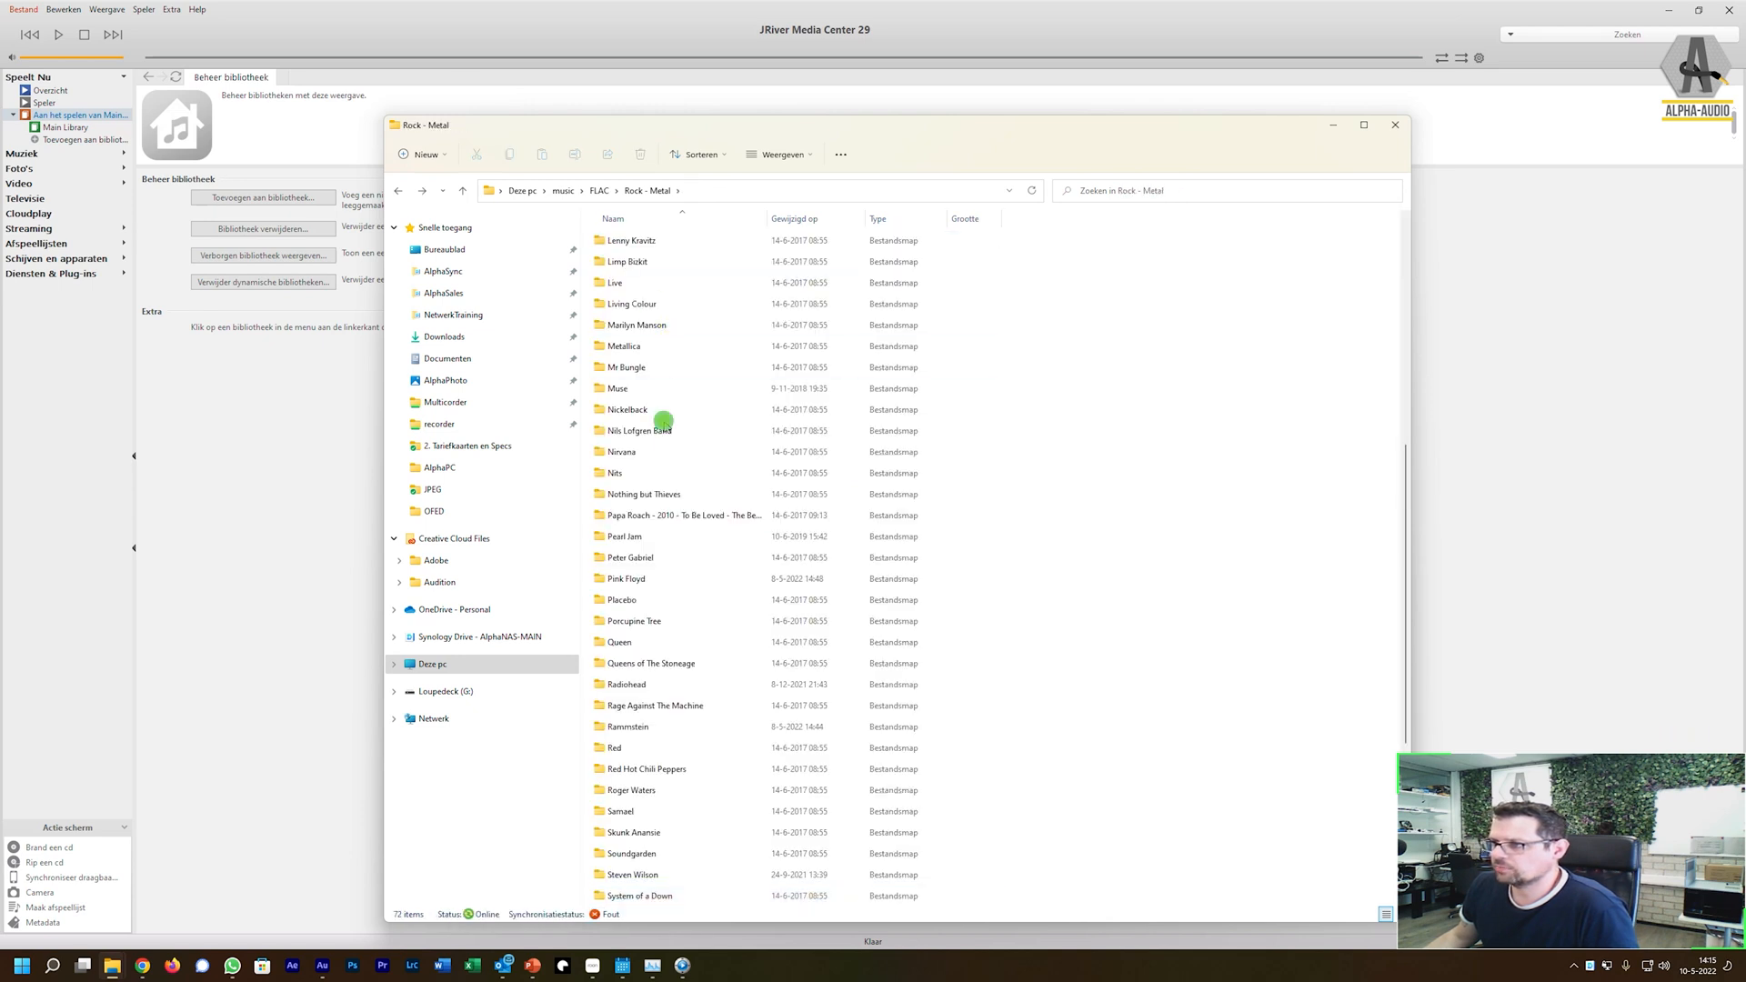
double_click(624, 389)
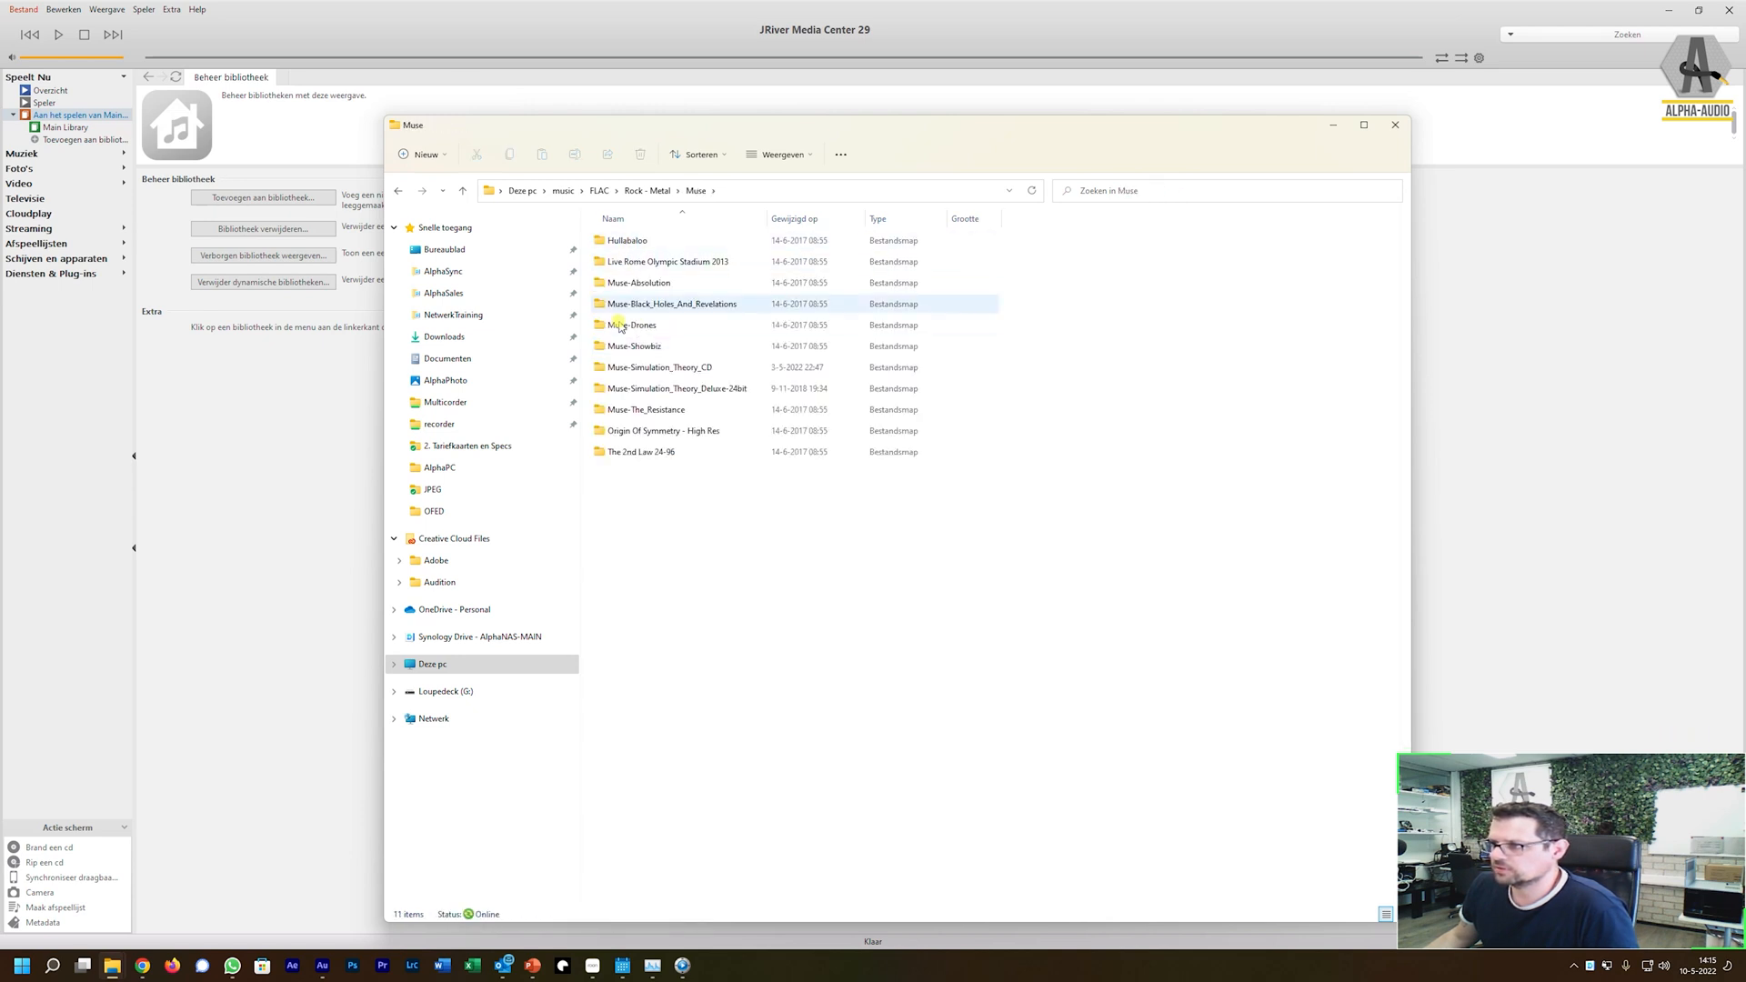
click(1395, 125)
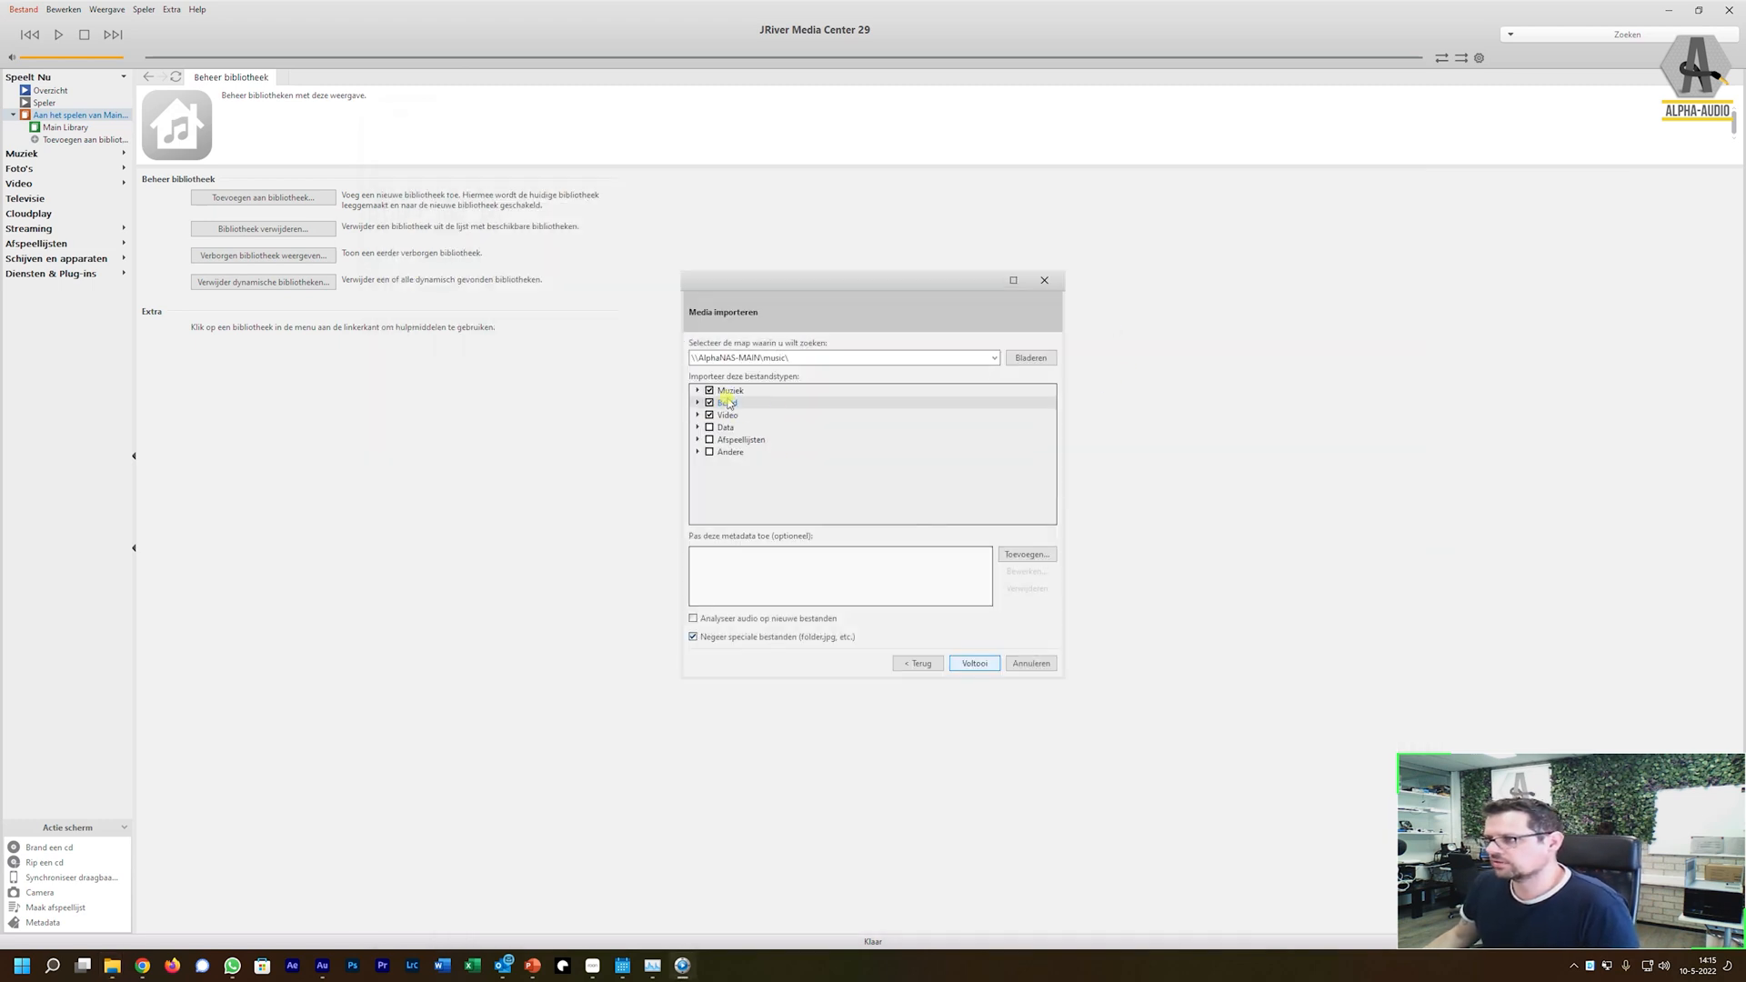
Step: Import the music\FLAC folder with only the Muziek file type, excluding Beeld and Video
click(1033, 358)
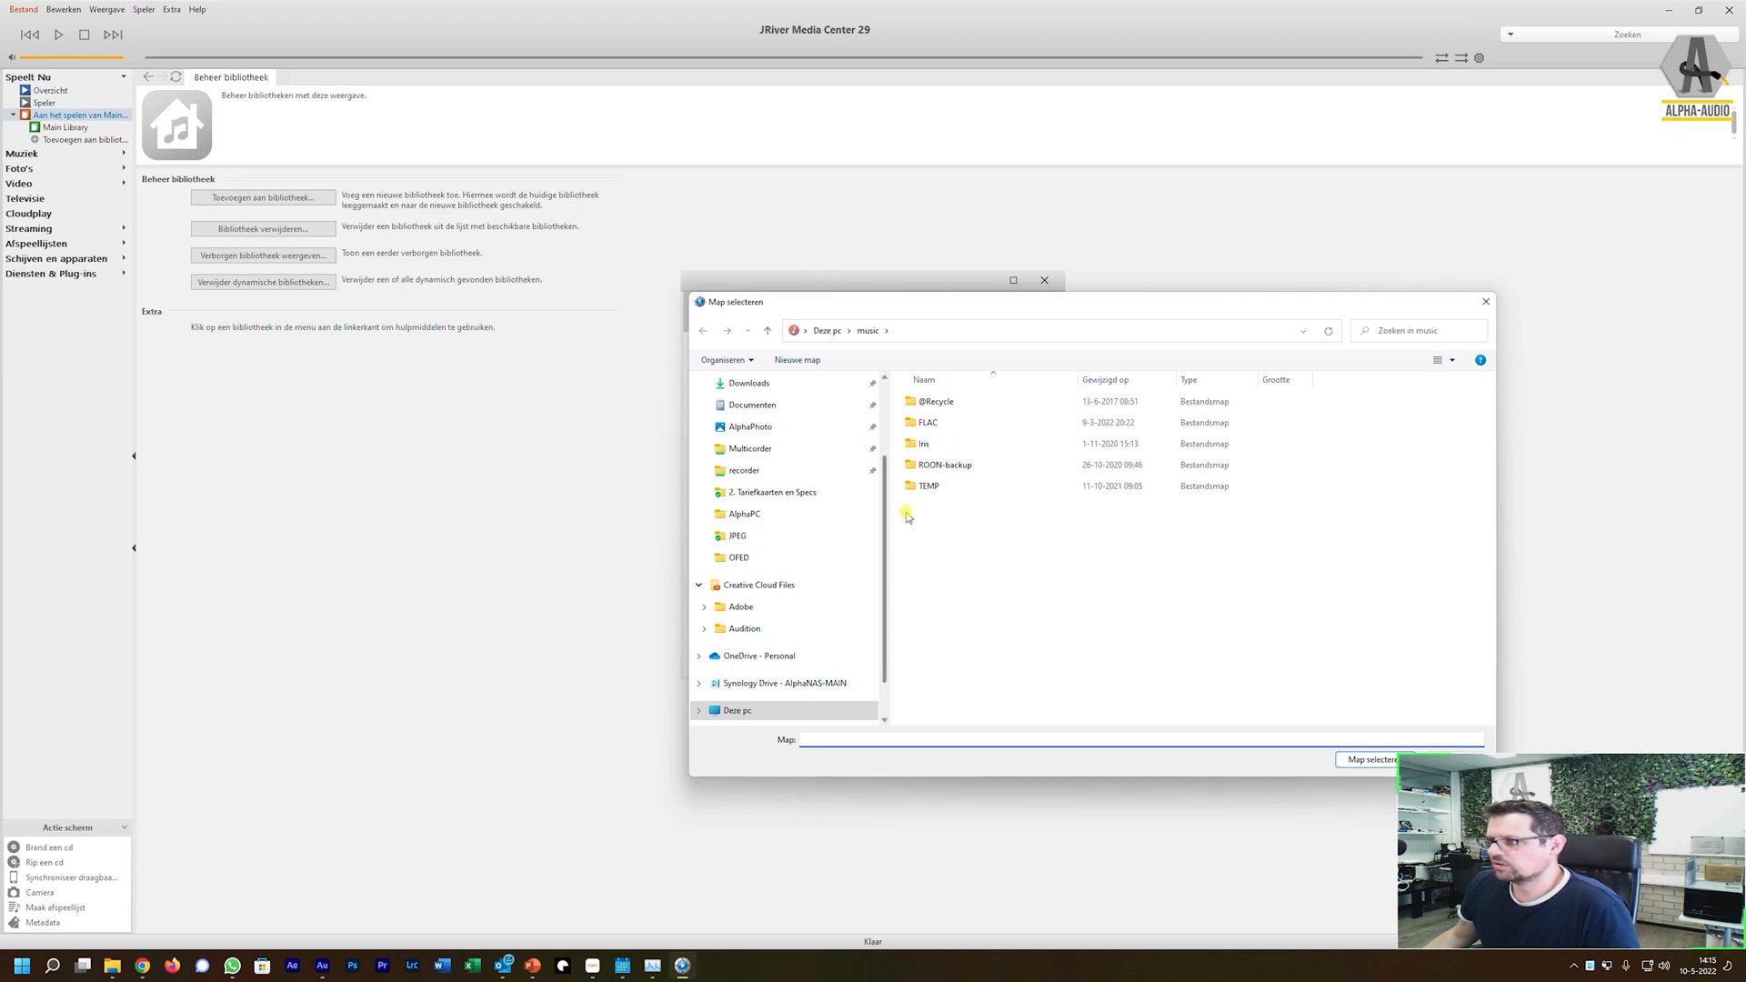
double_click(936, 423)
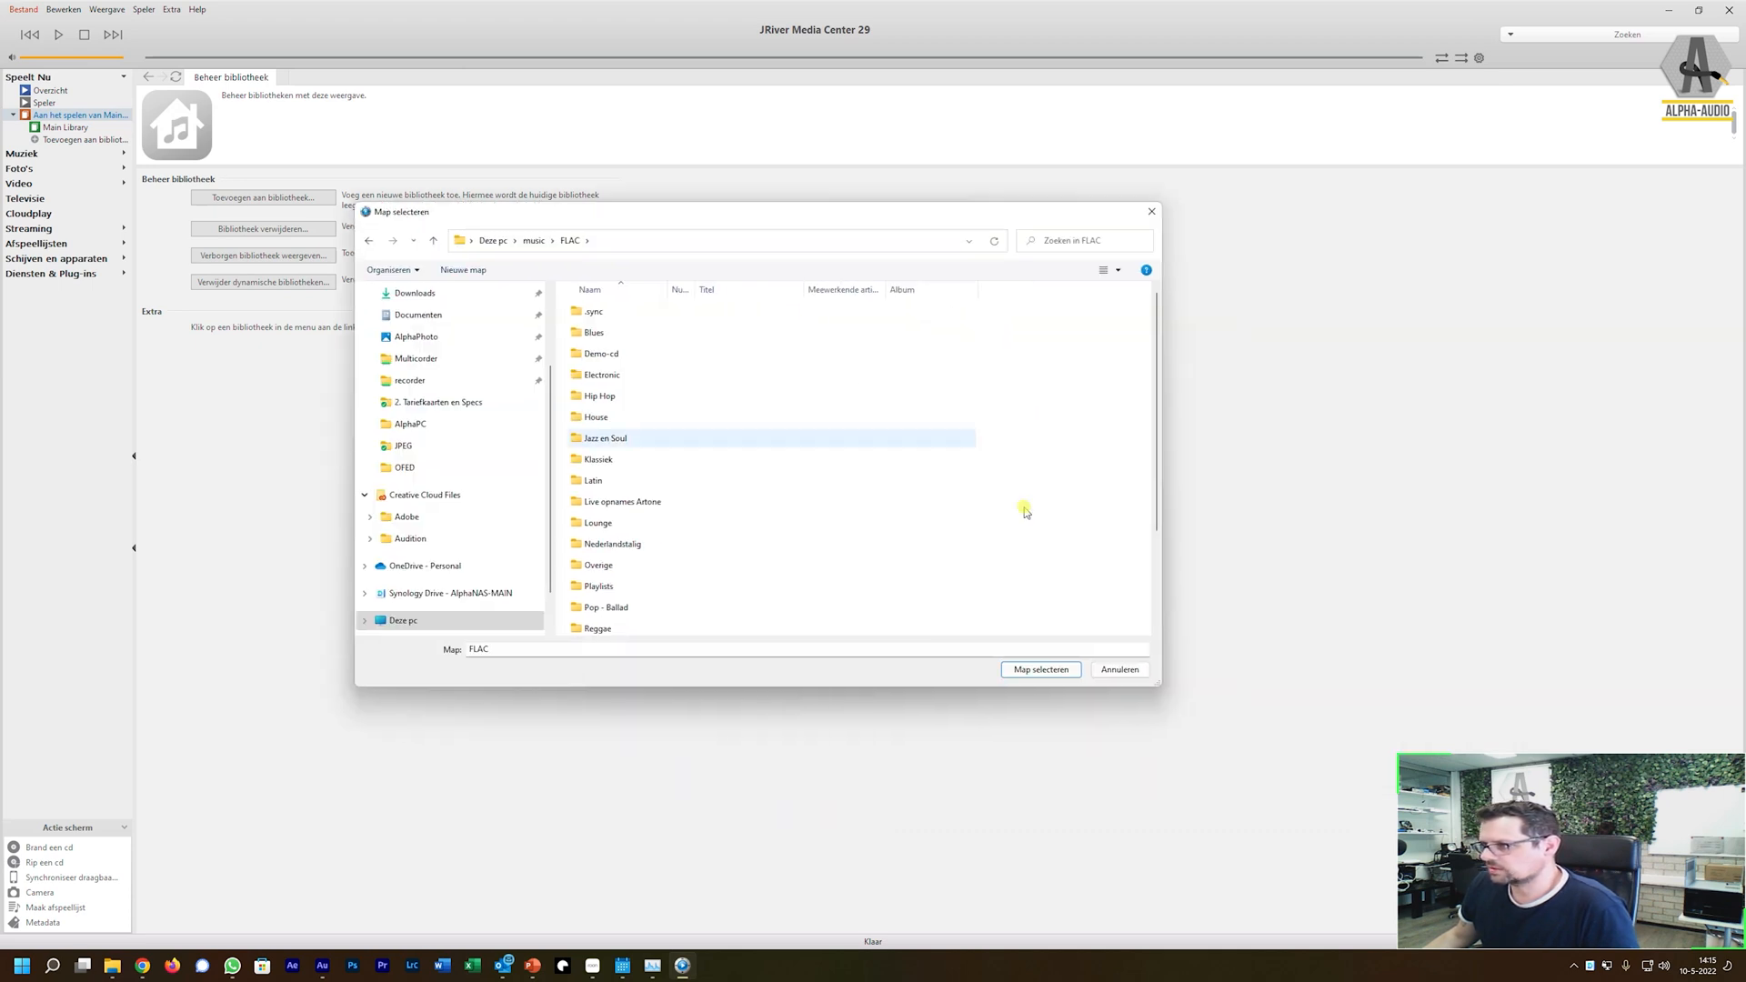
click(1042, 670)
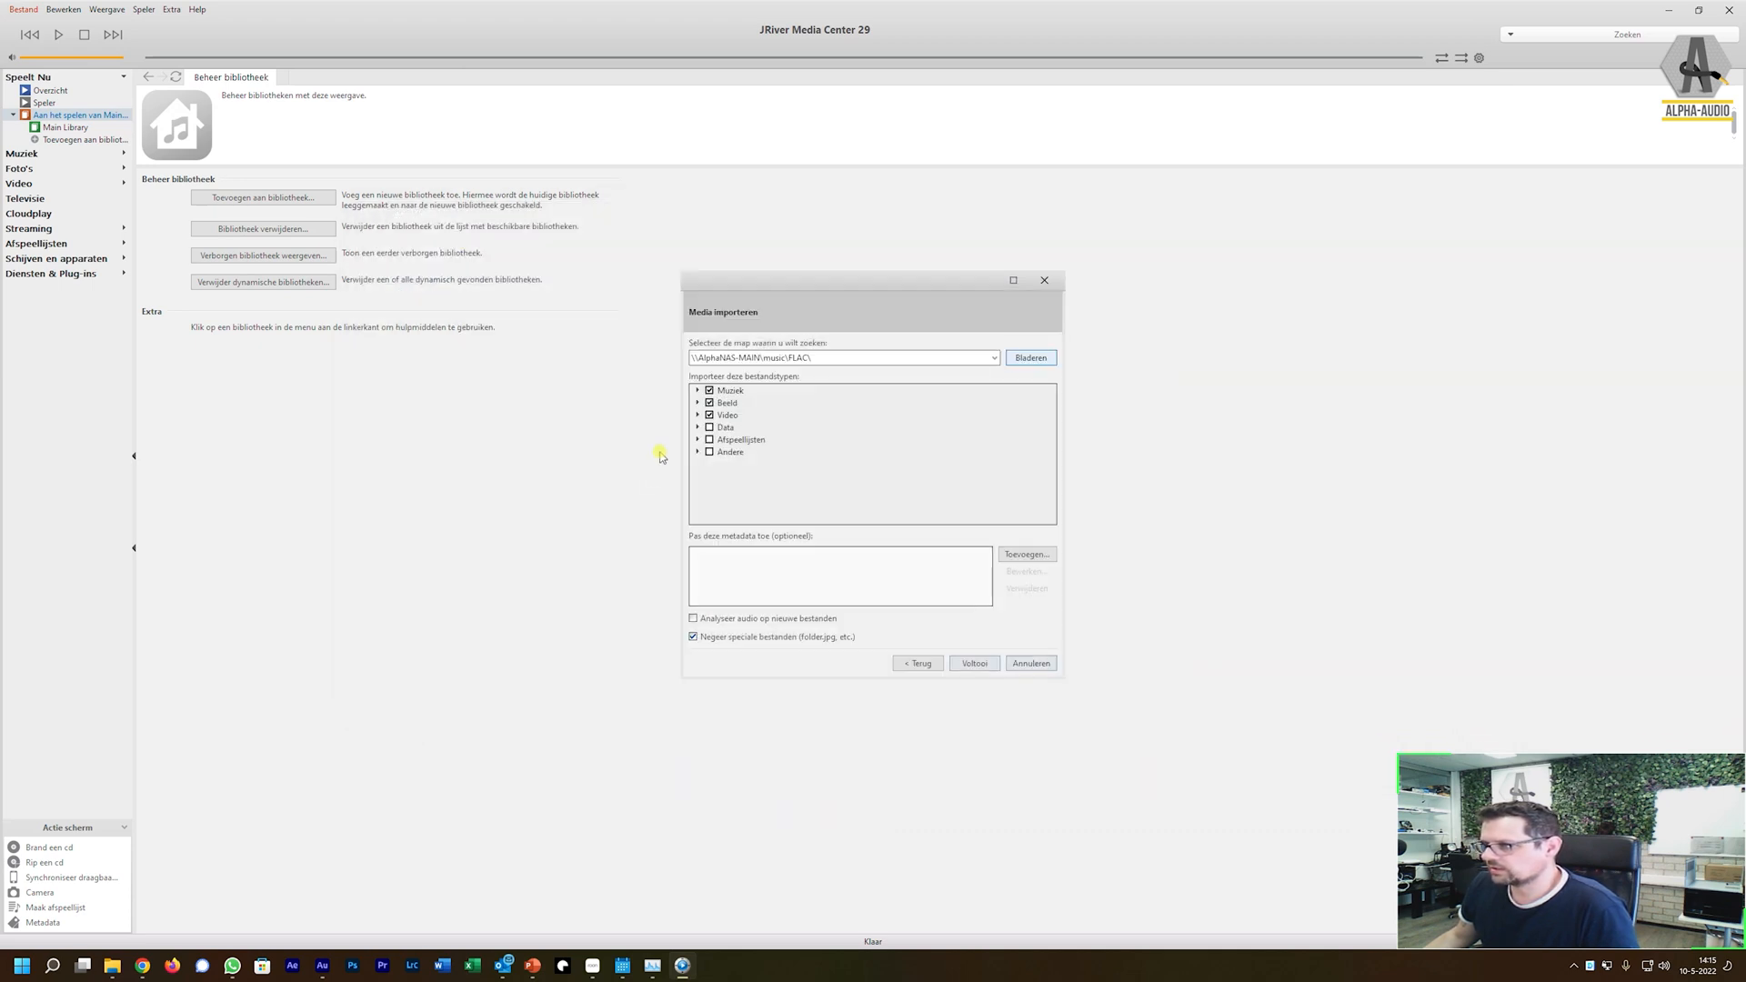
click(710, 403)
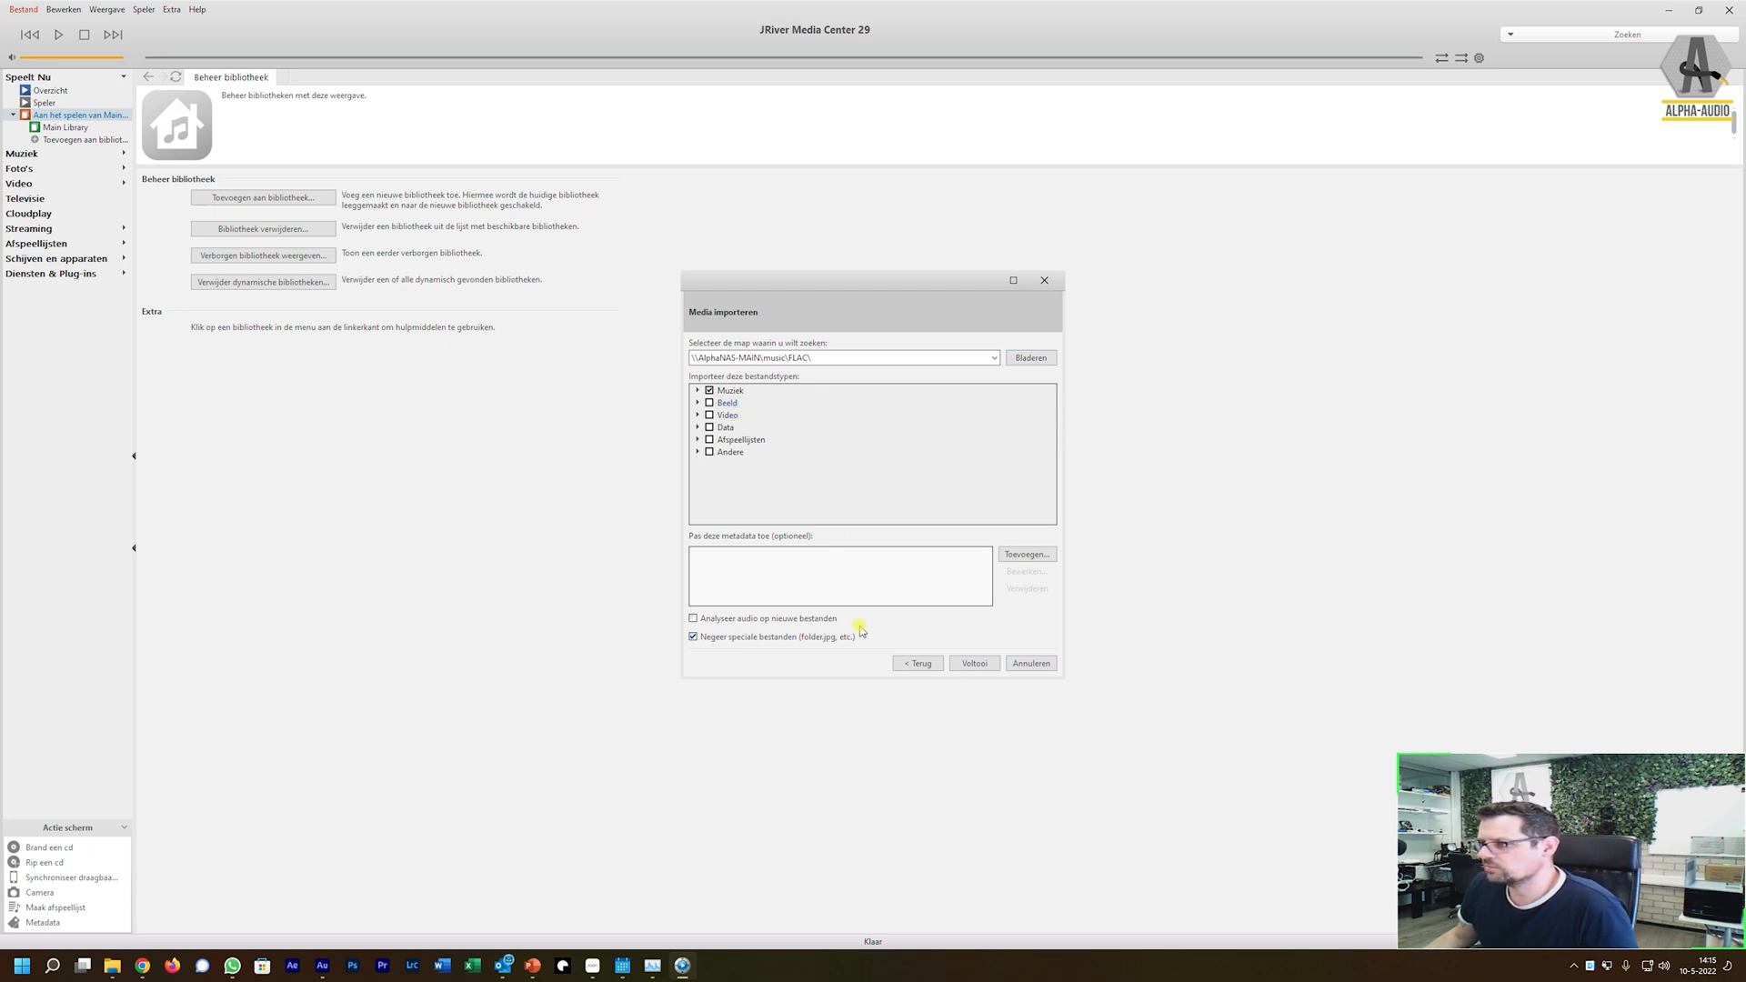
click(986, 666)
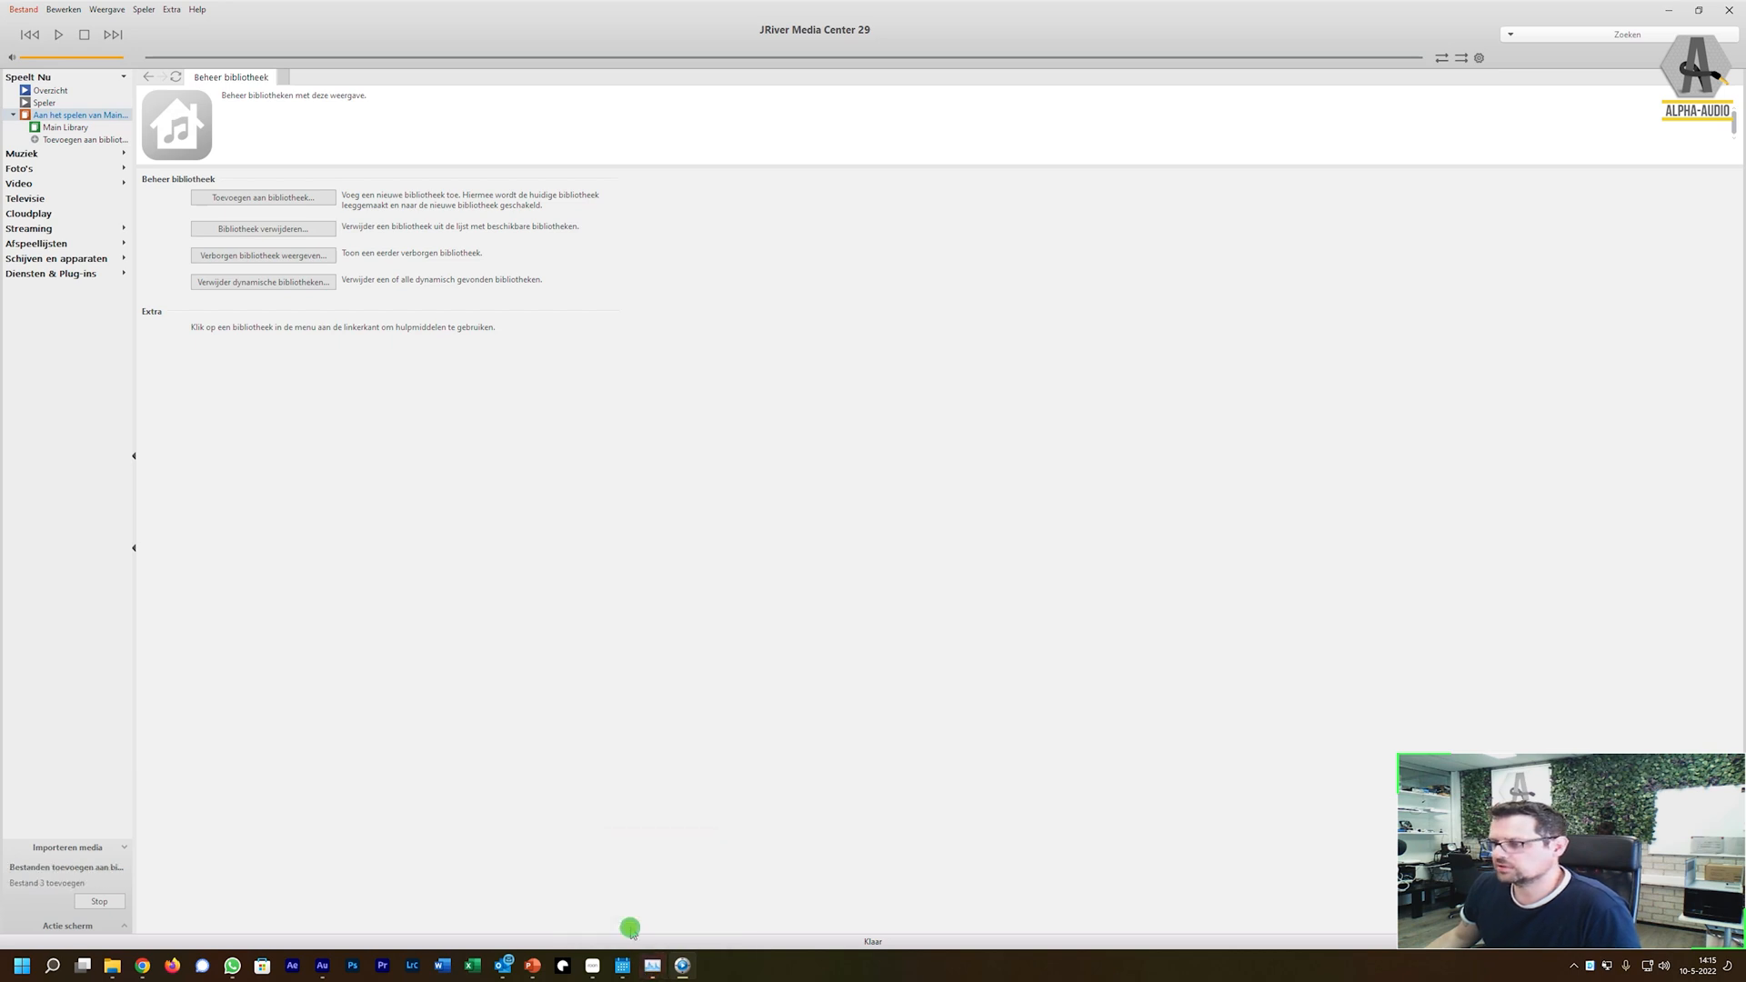
Step: Check the Ethernet and processor load in Task Manager during the import, then return to JRiver Media Center
click(652, 967)
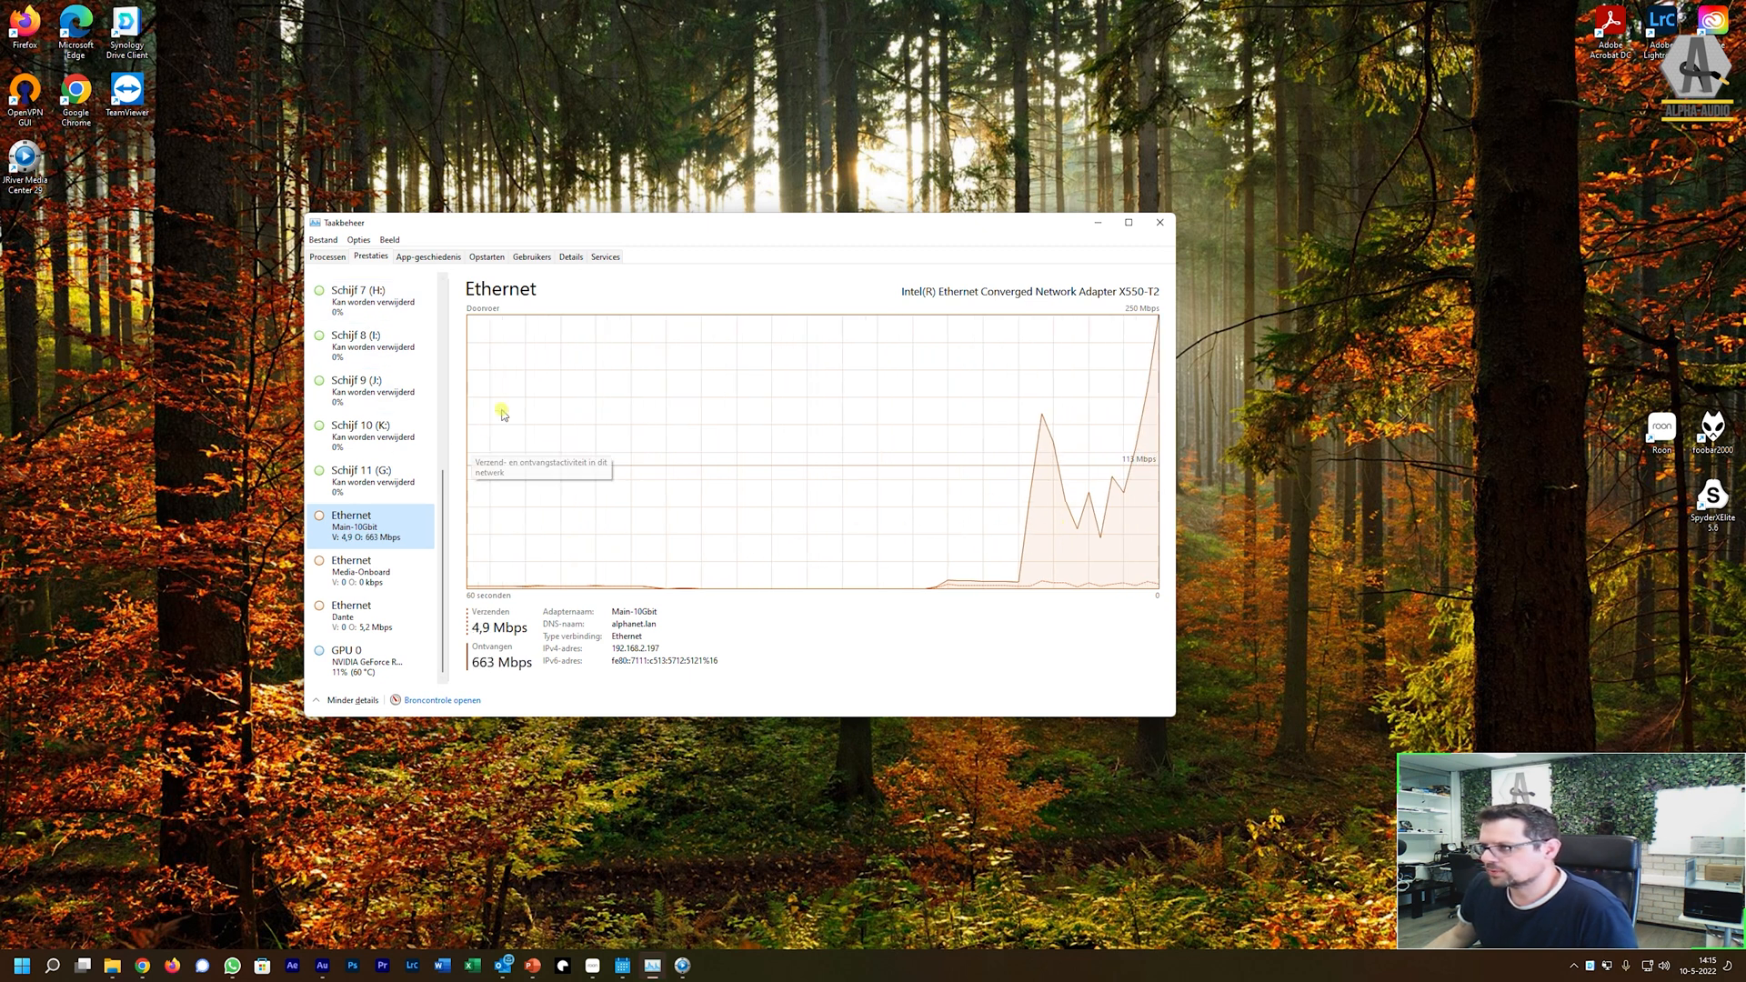
scroll(405, 448, up, 3)
scroll(427, 383, up, 5)
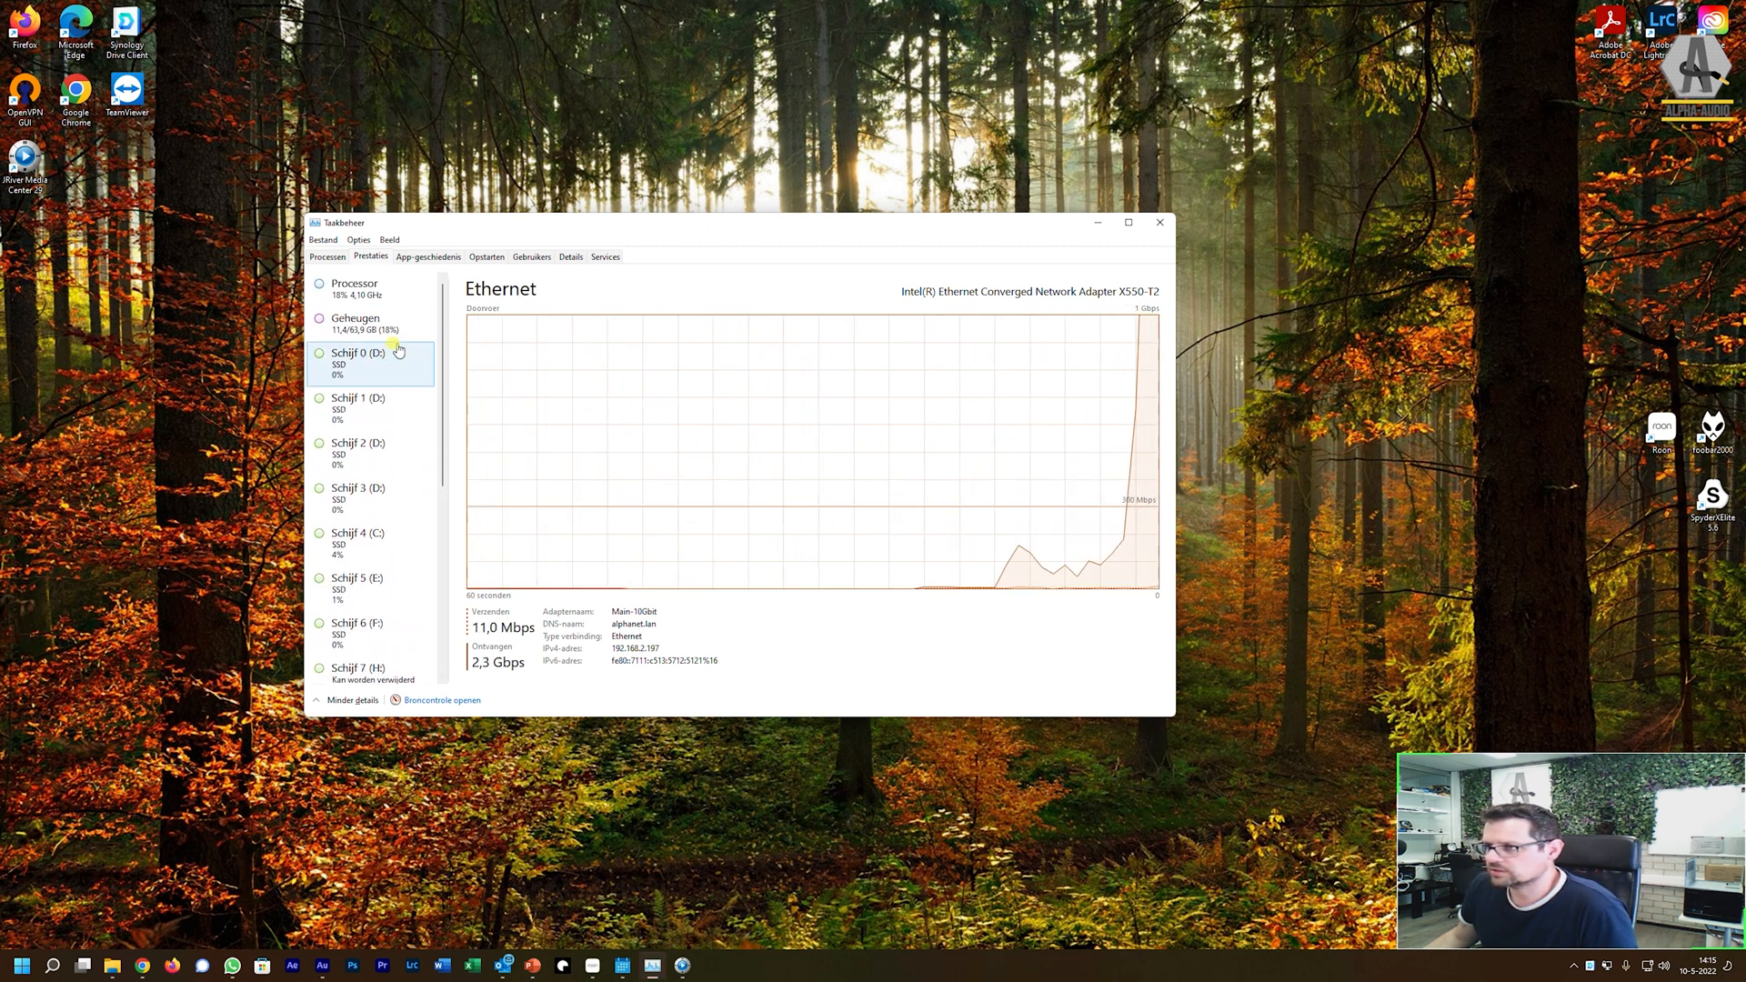
click(369, 288)
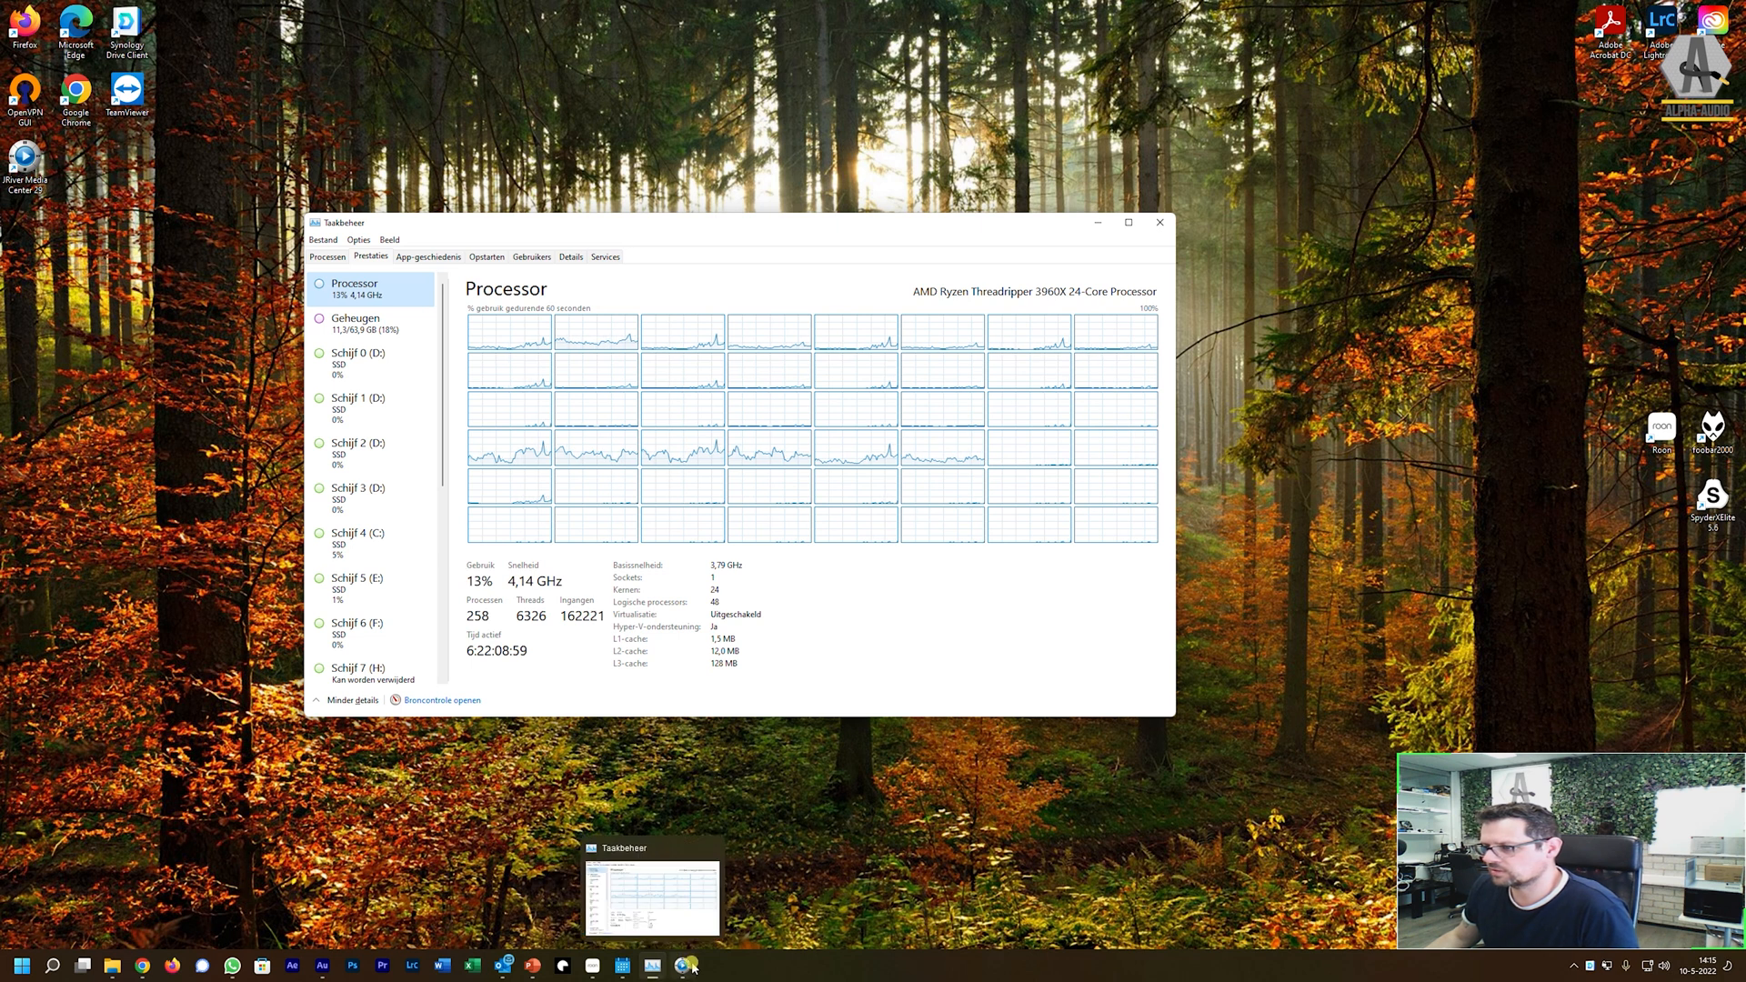
mouse_move(593, 966)
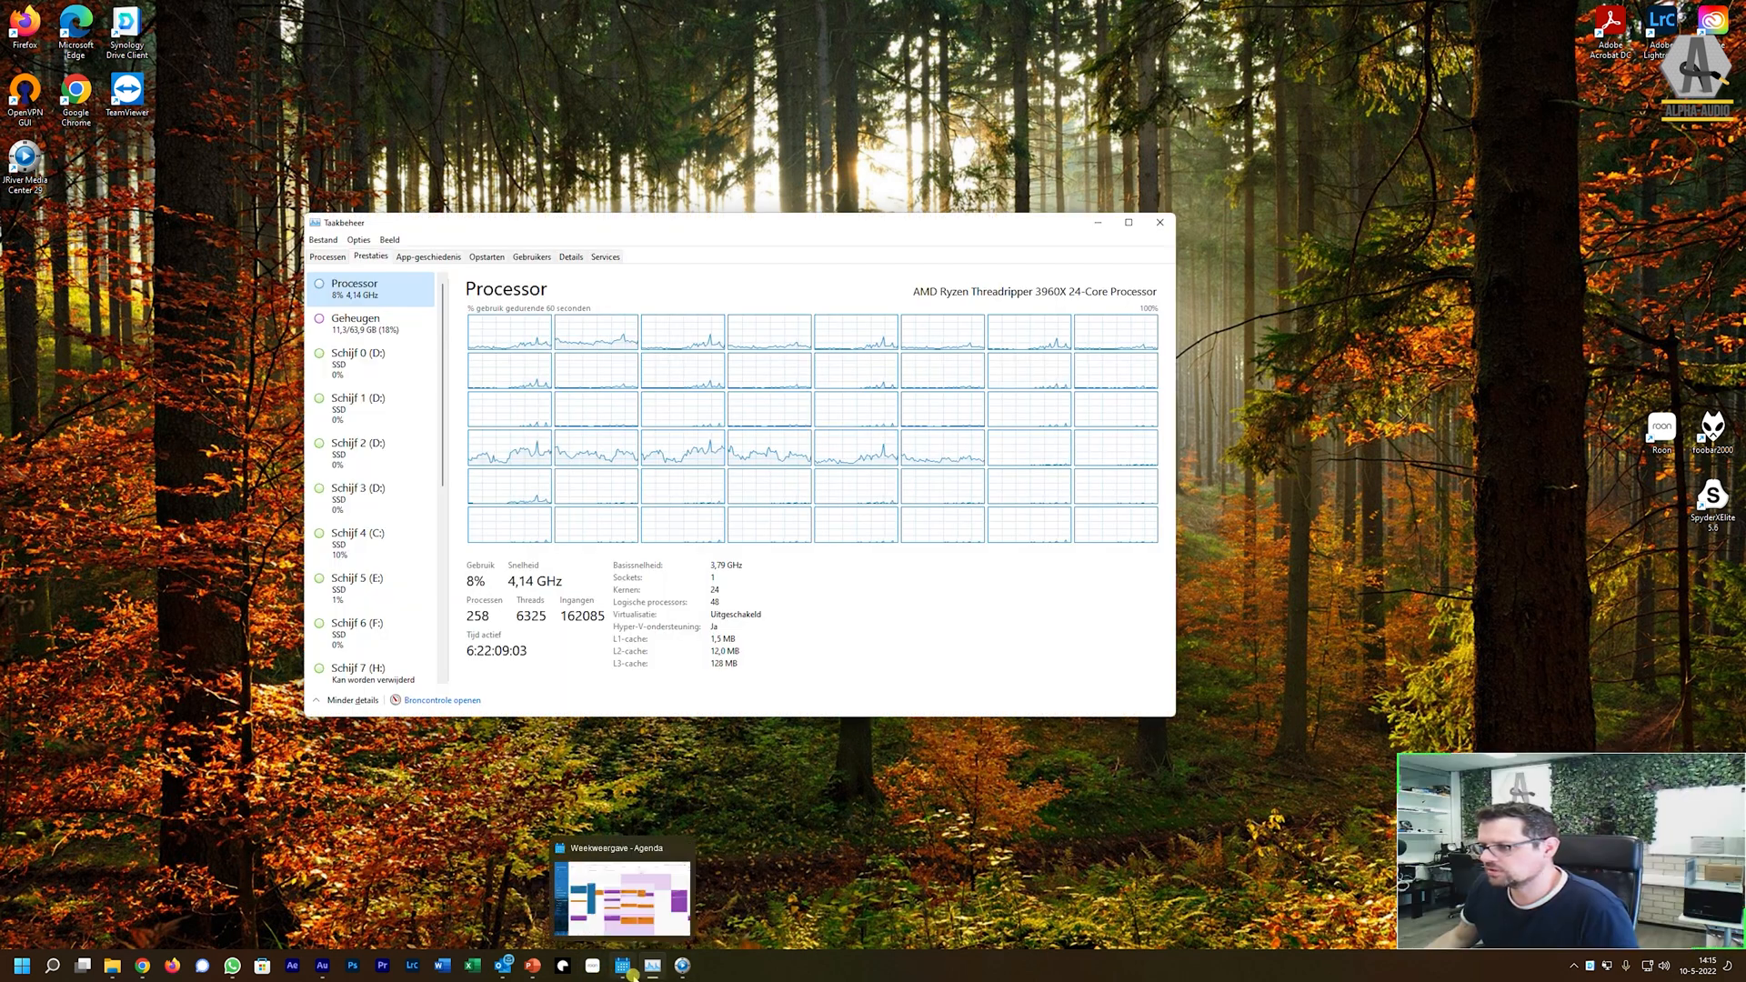
click(683, 966)
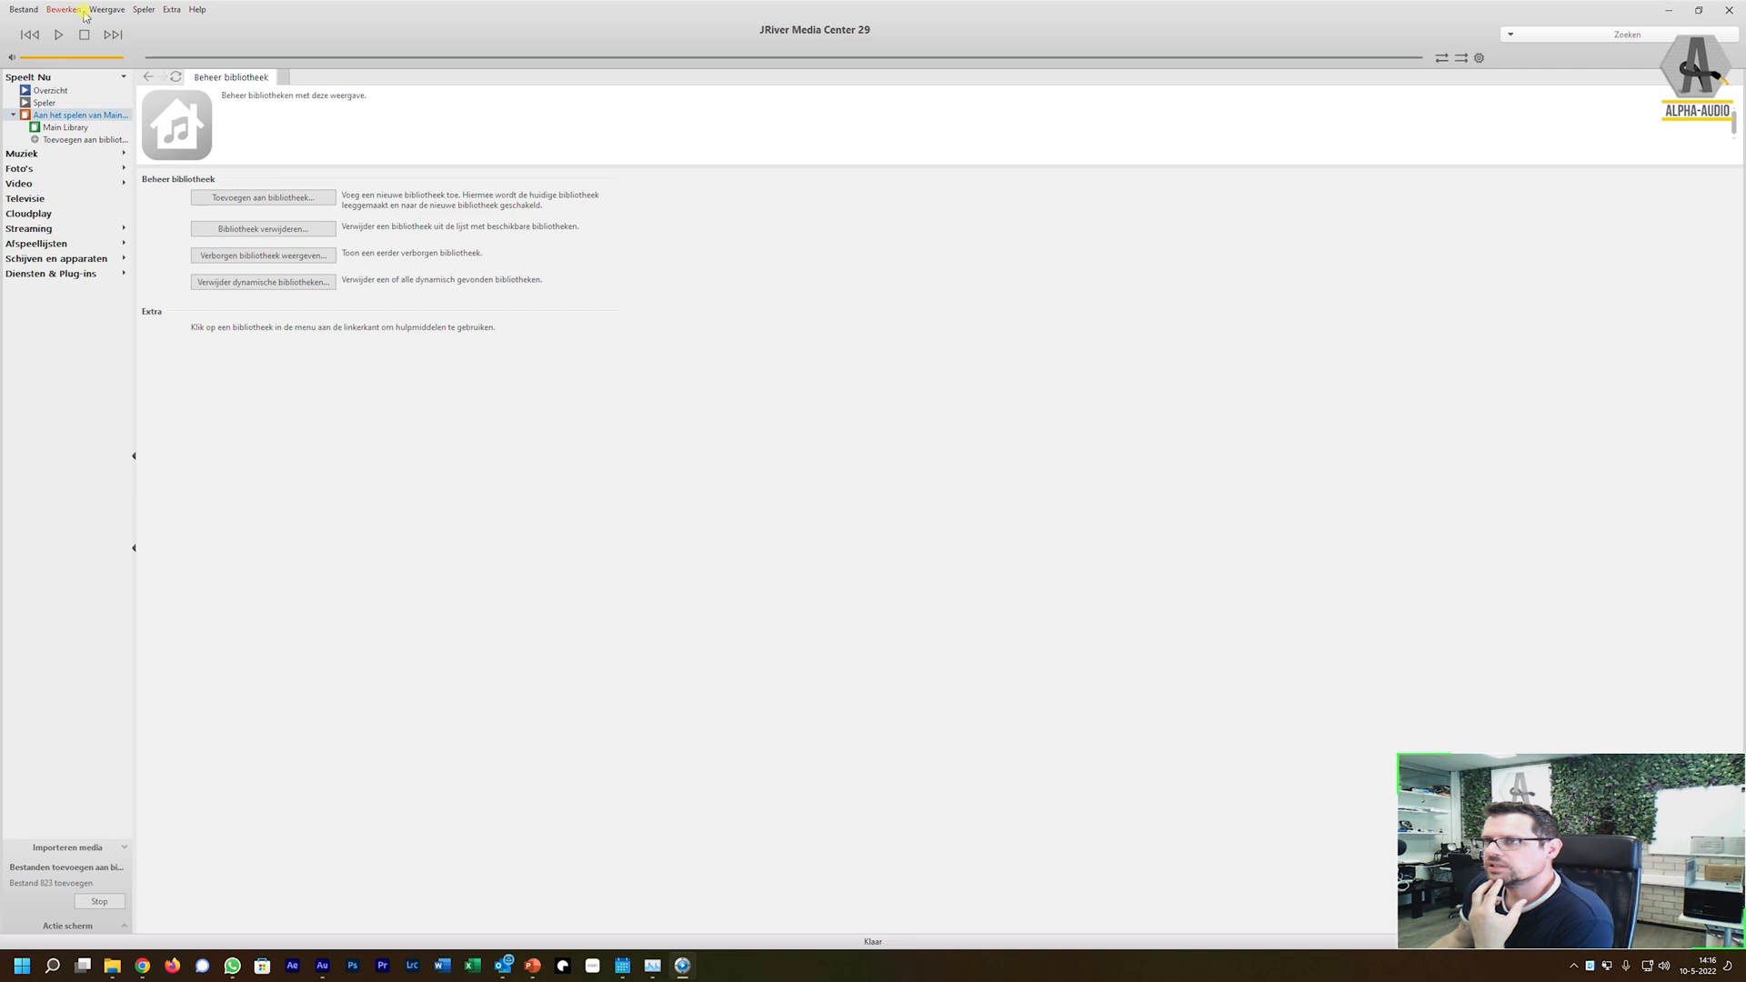
Step: Open the program settings (Instellingen) and move the dialog aside
click(27, 9)
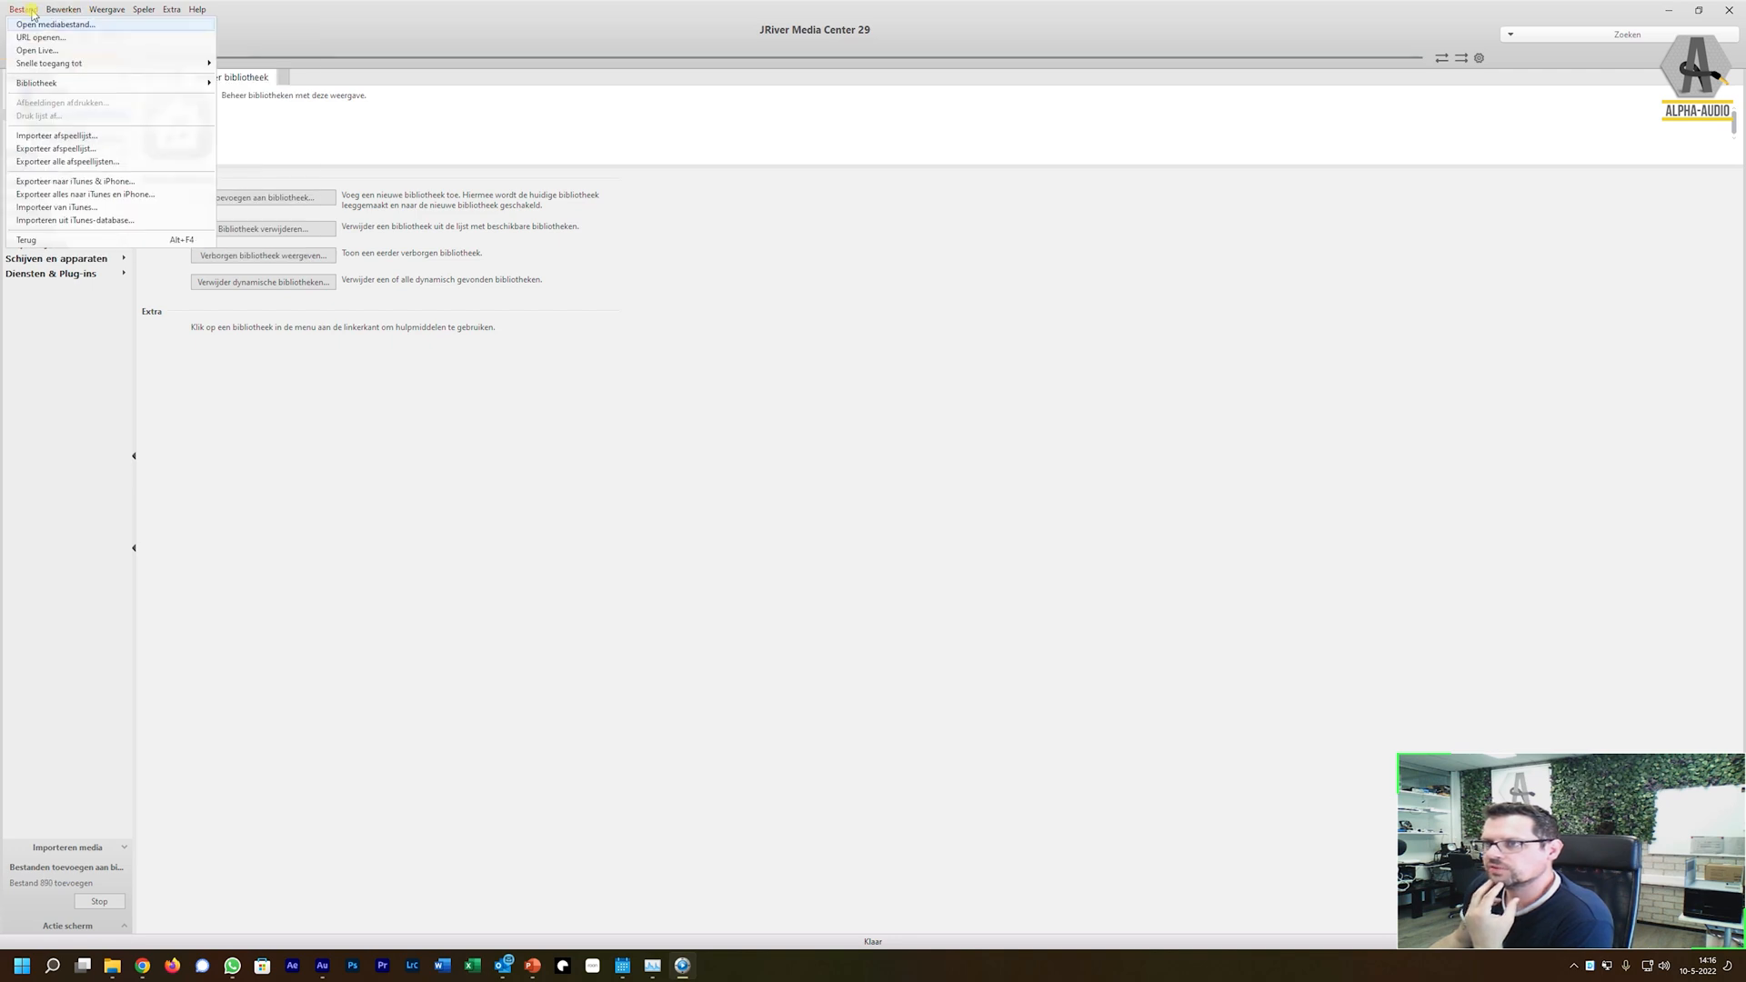
mouse_move(171, 12)
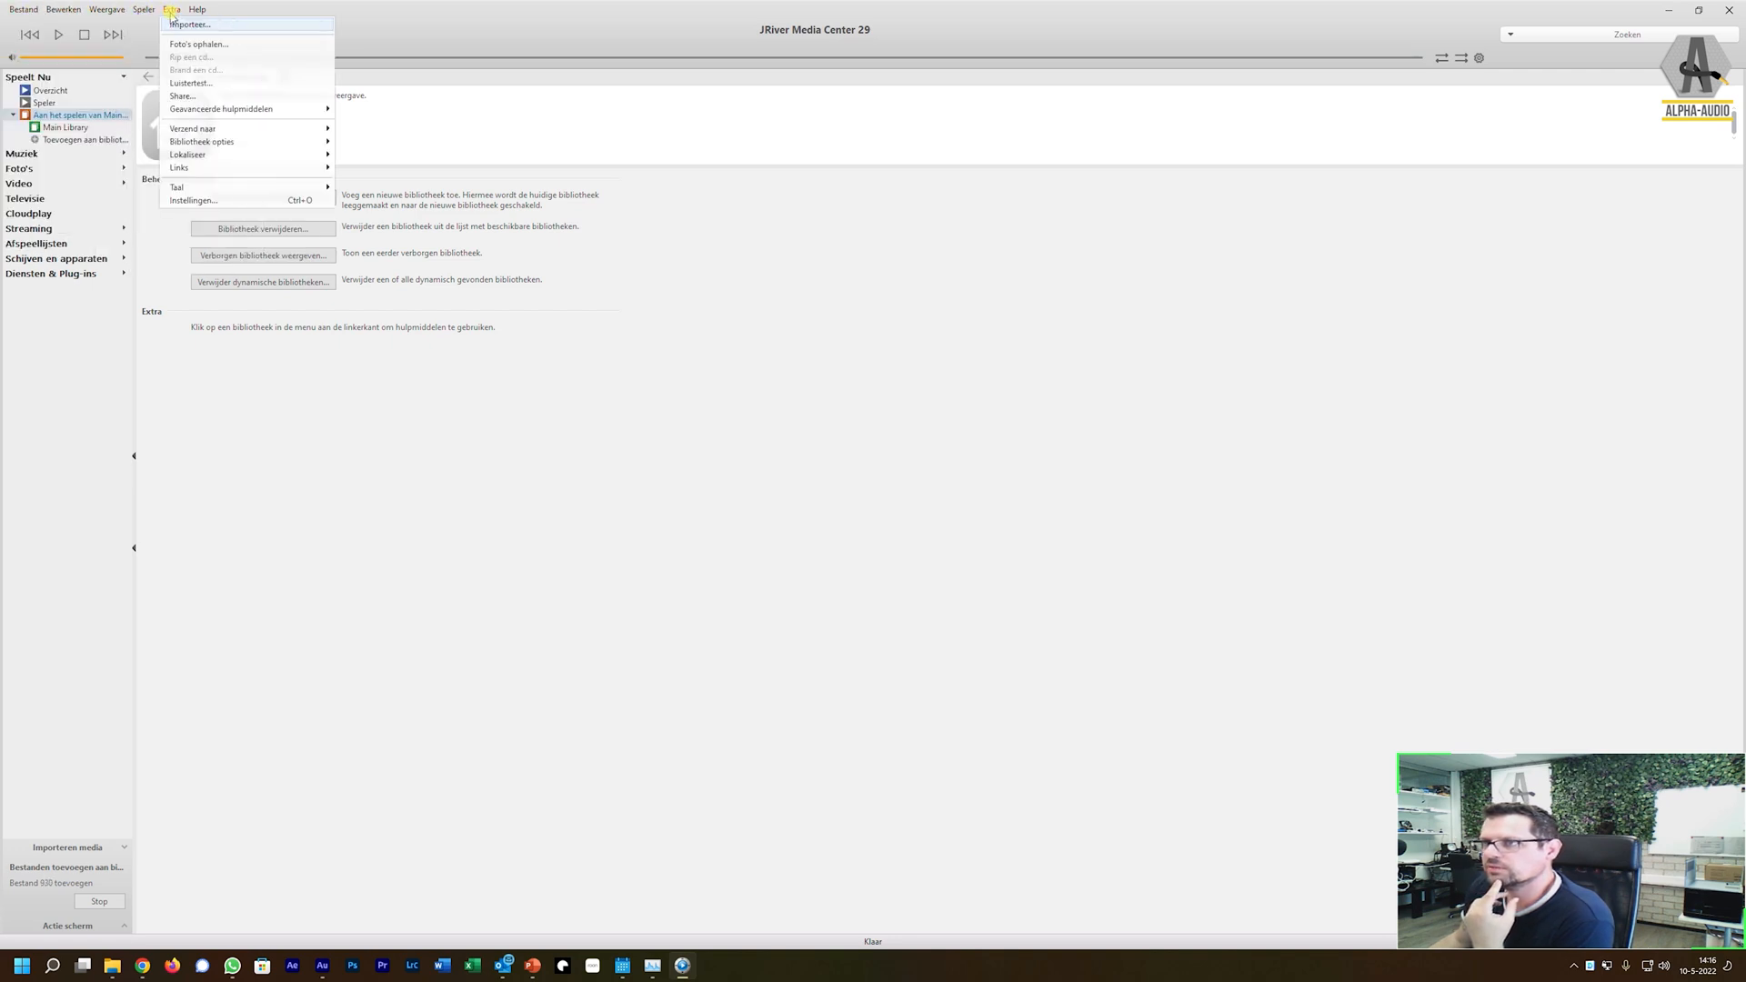
click(197, 200)
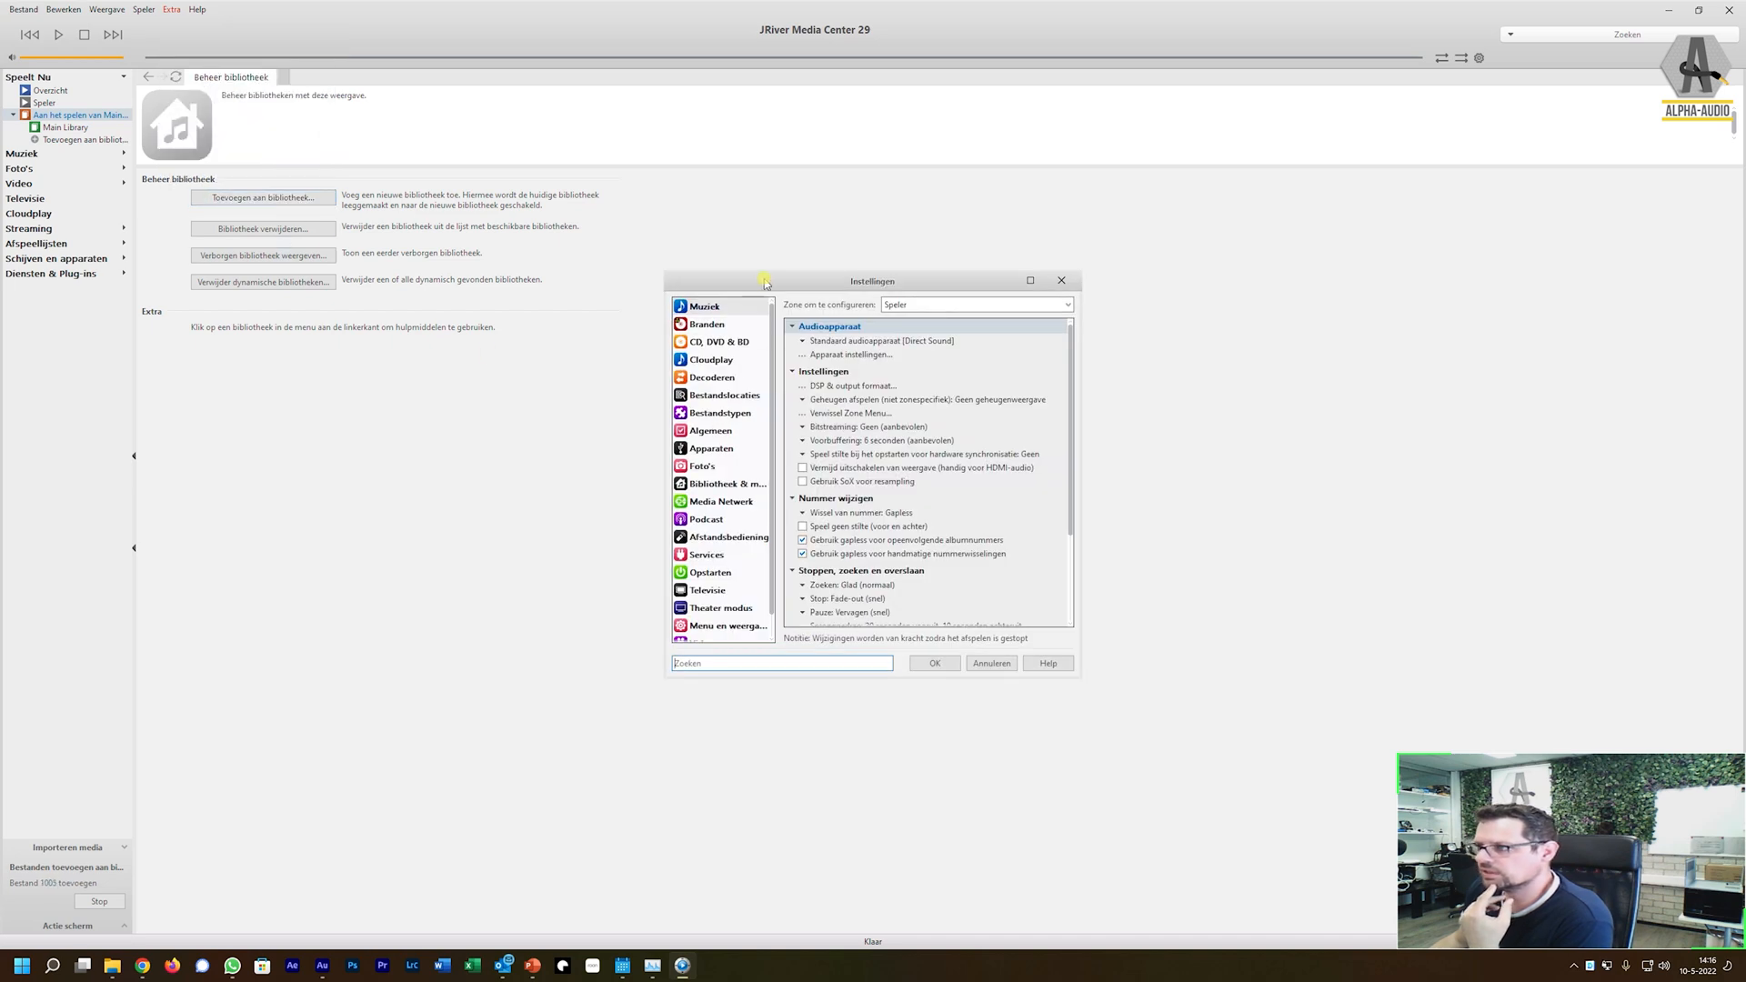
drag(772, 282, 584, 291)
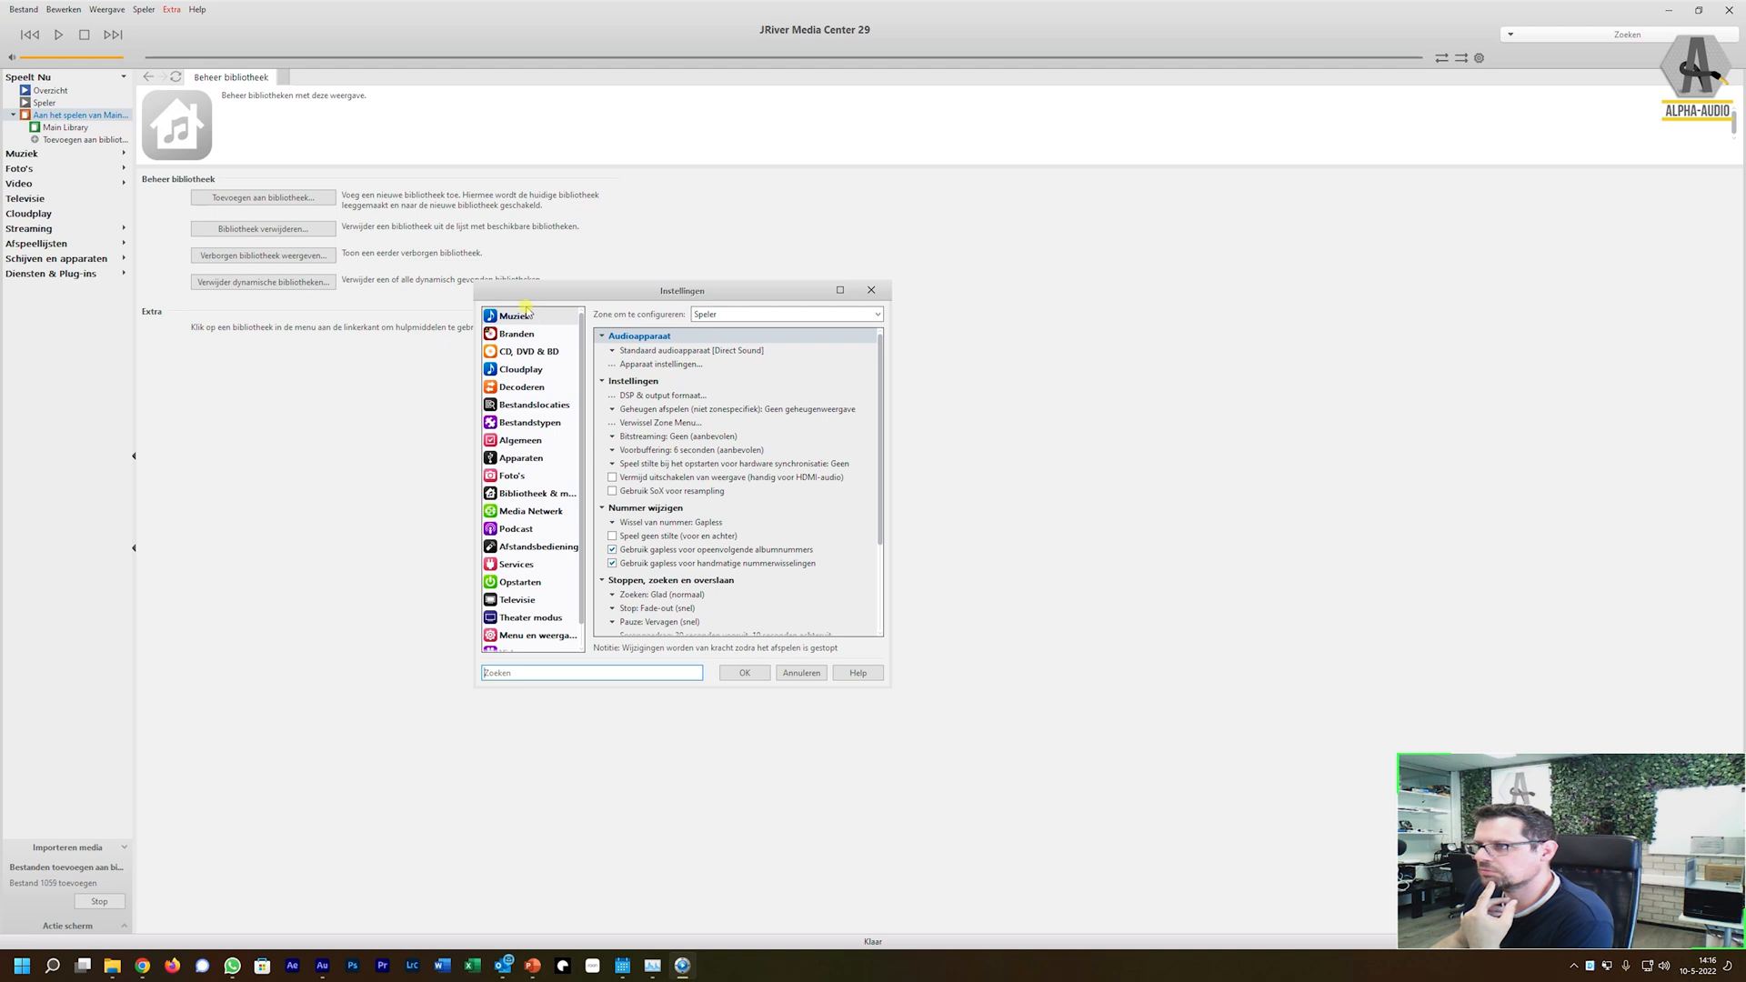
Step: Review the available audio output devices and the list of settings categories without changing anything
click(659, 353)
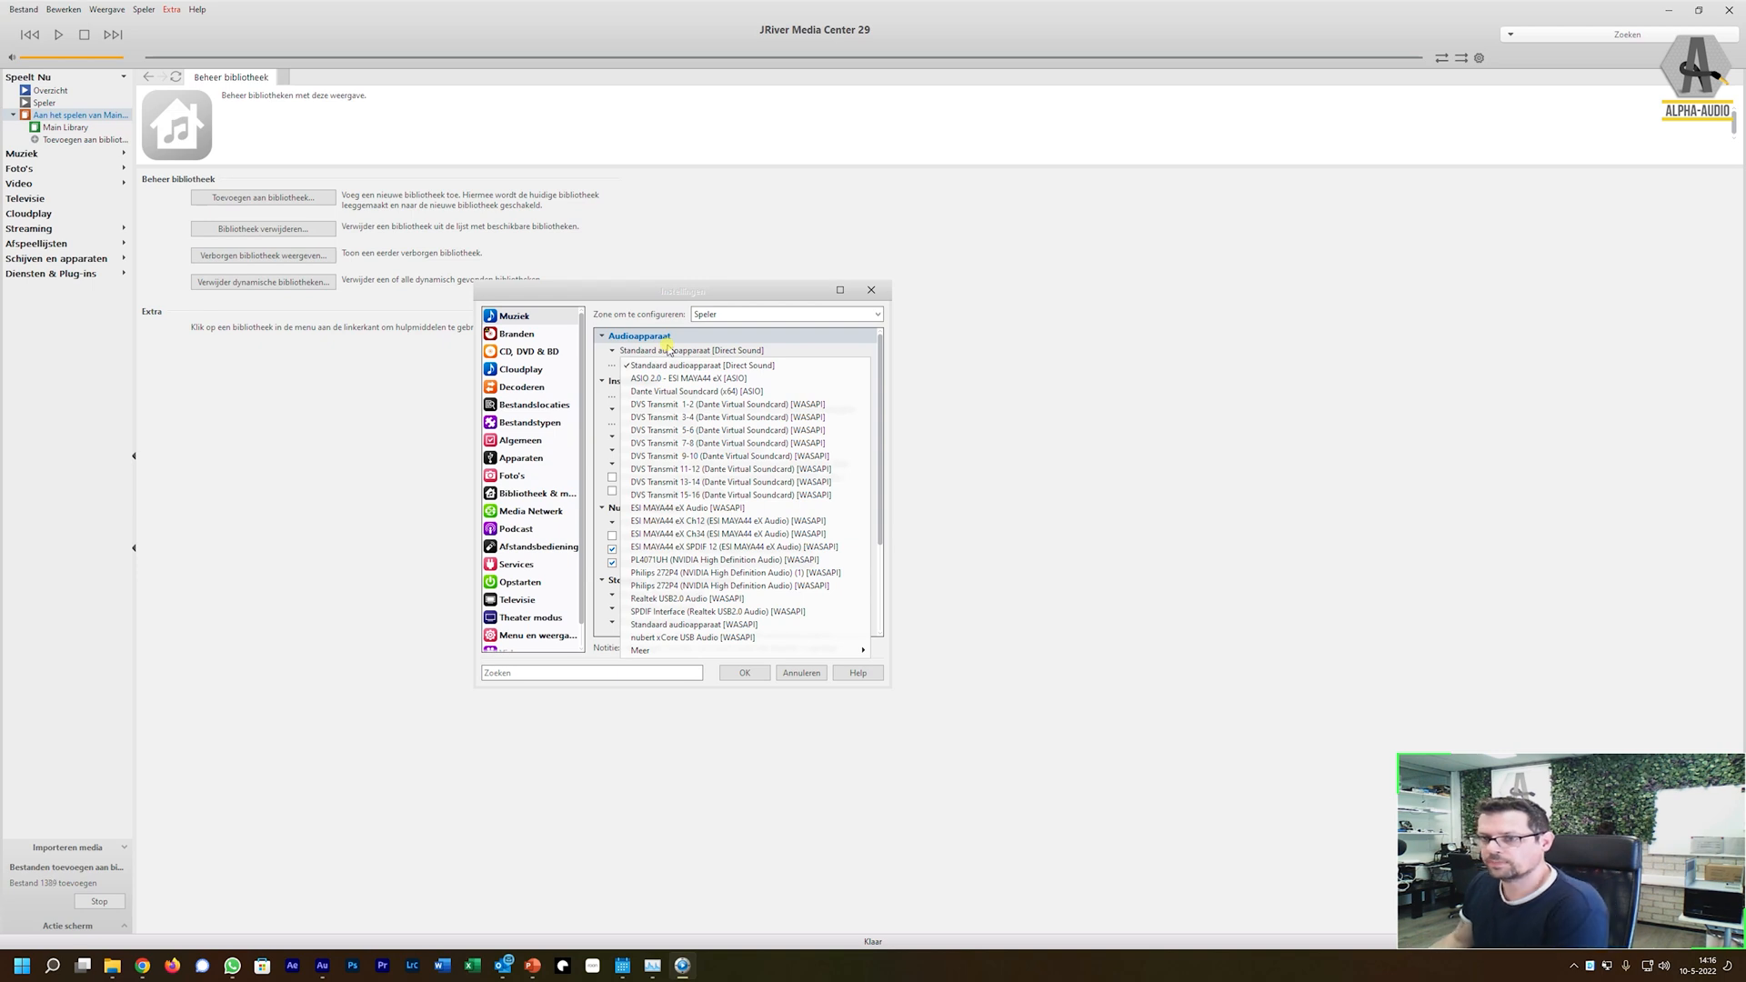
click(889, 498)
scroll(527, 619, down, 2)
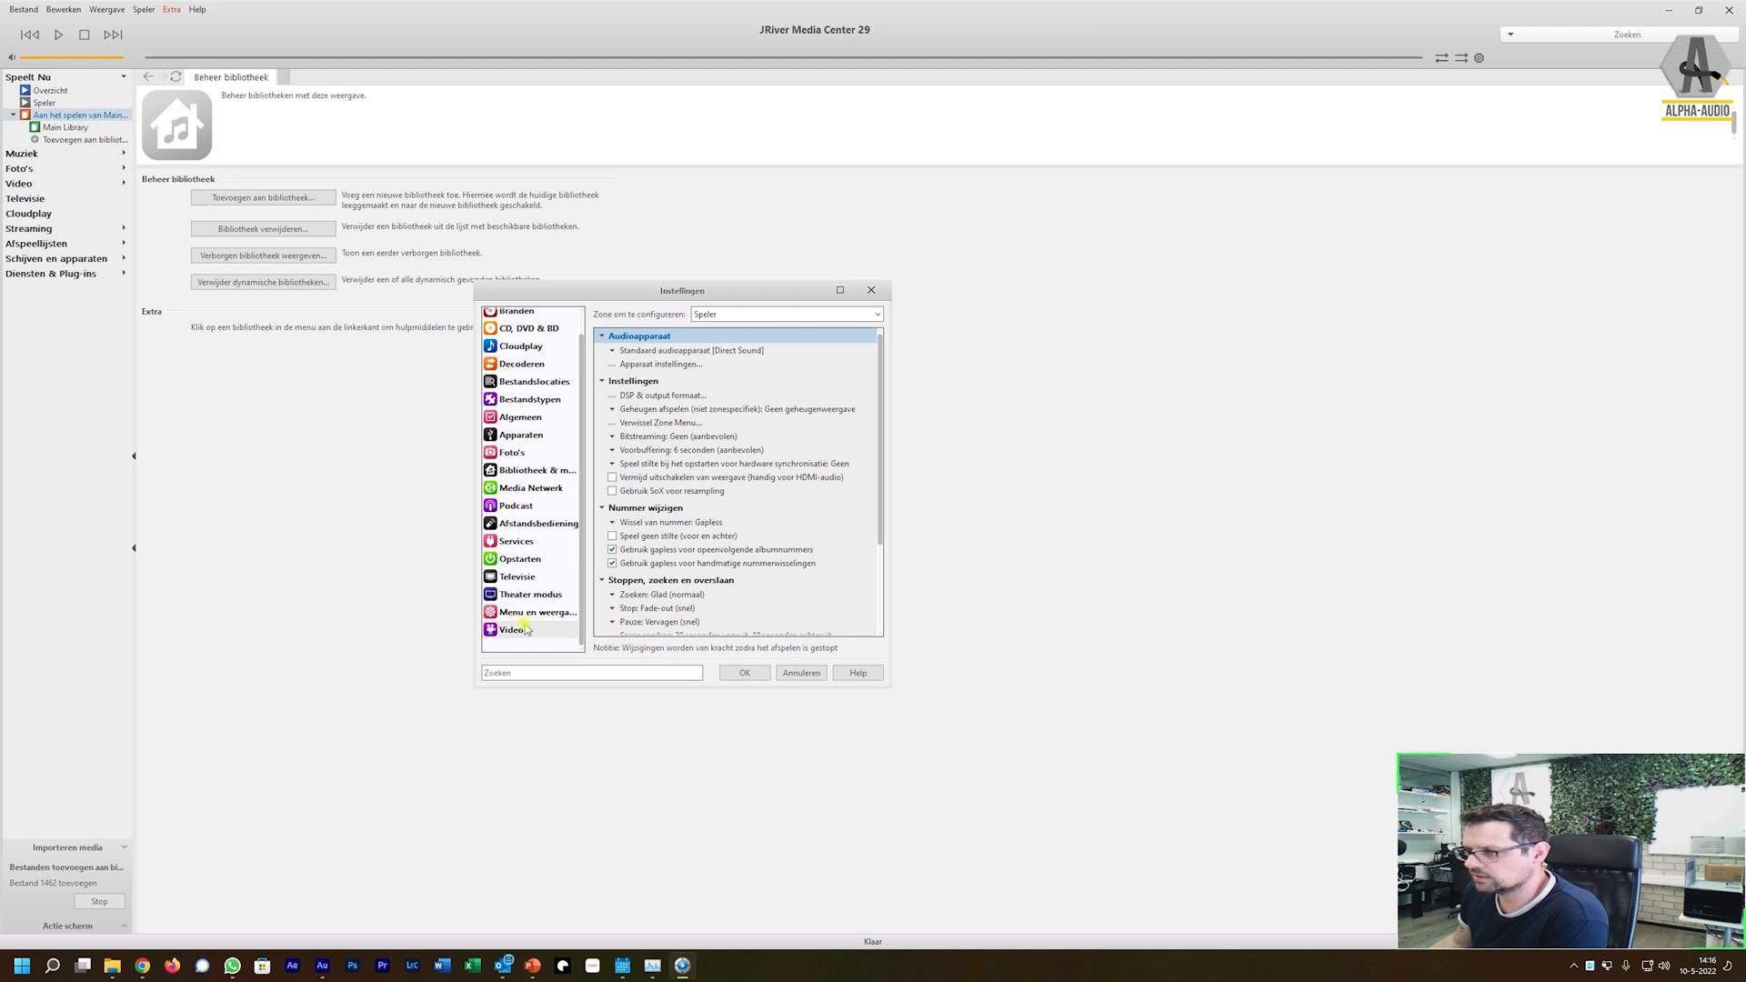
scroll(541, 605, up, 2)
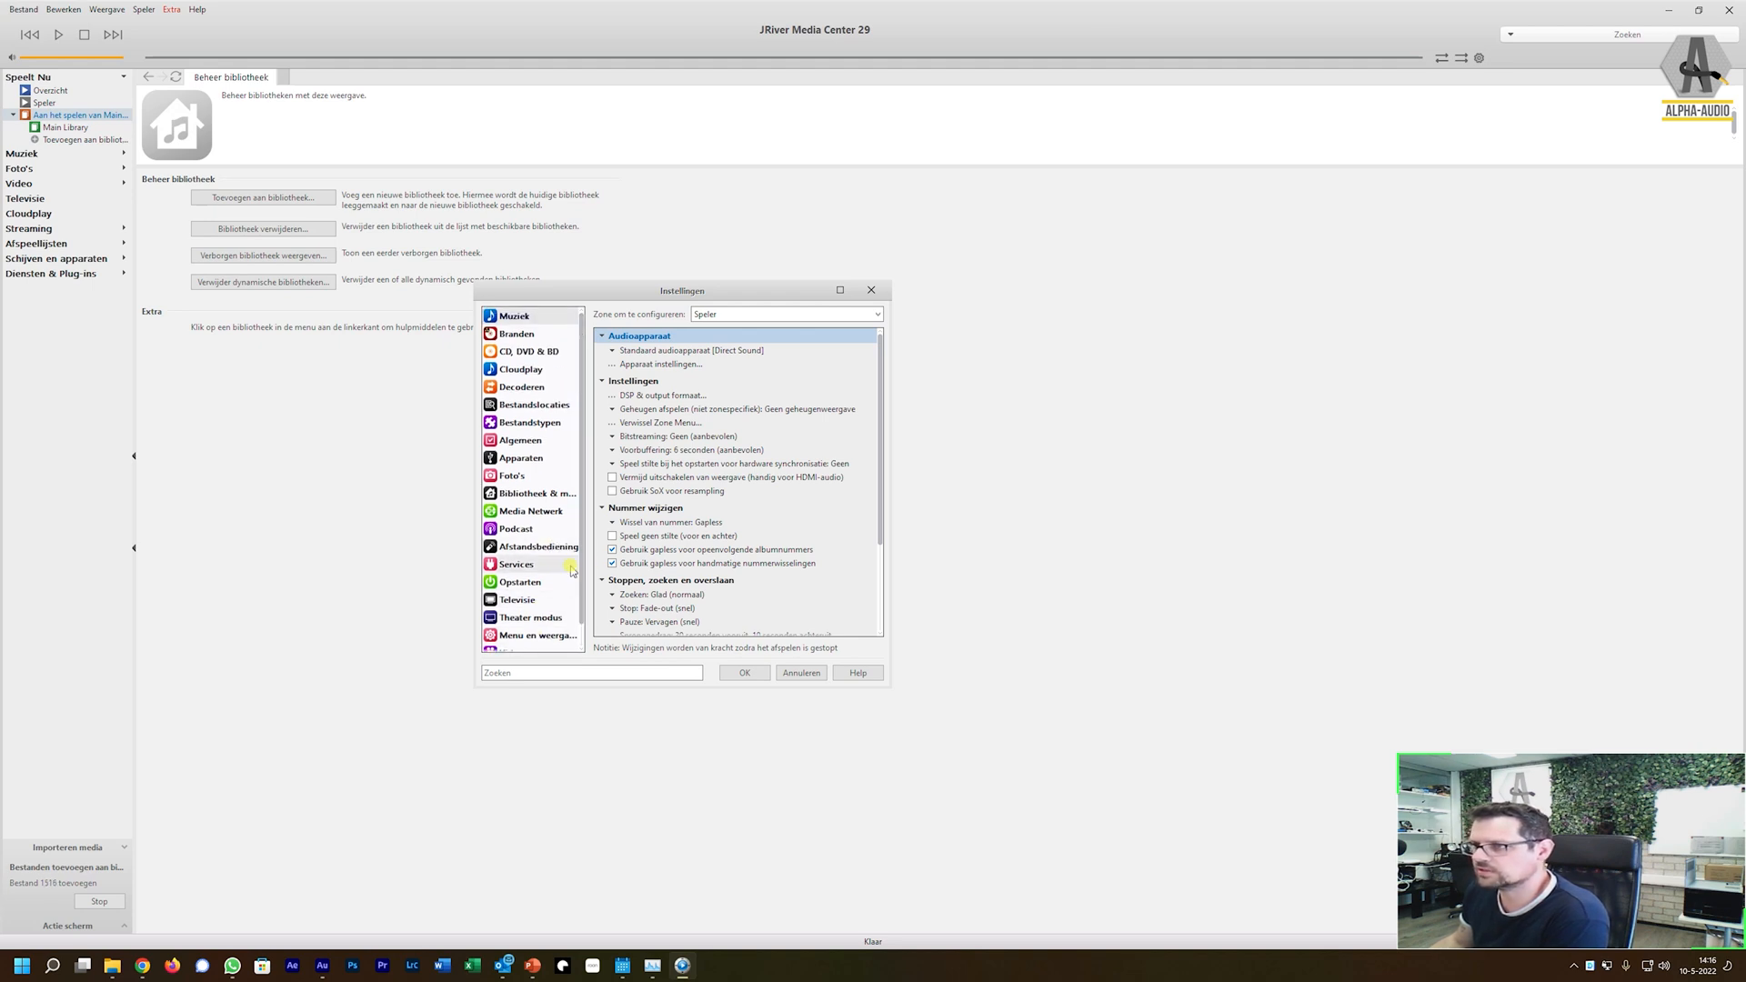
Step: Set the audio device for the Speler zone to nubert xCore USB Audio [WASAPI]
click(679, 350)
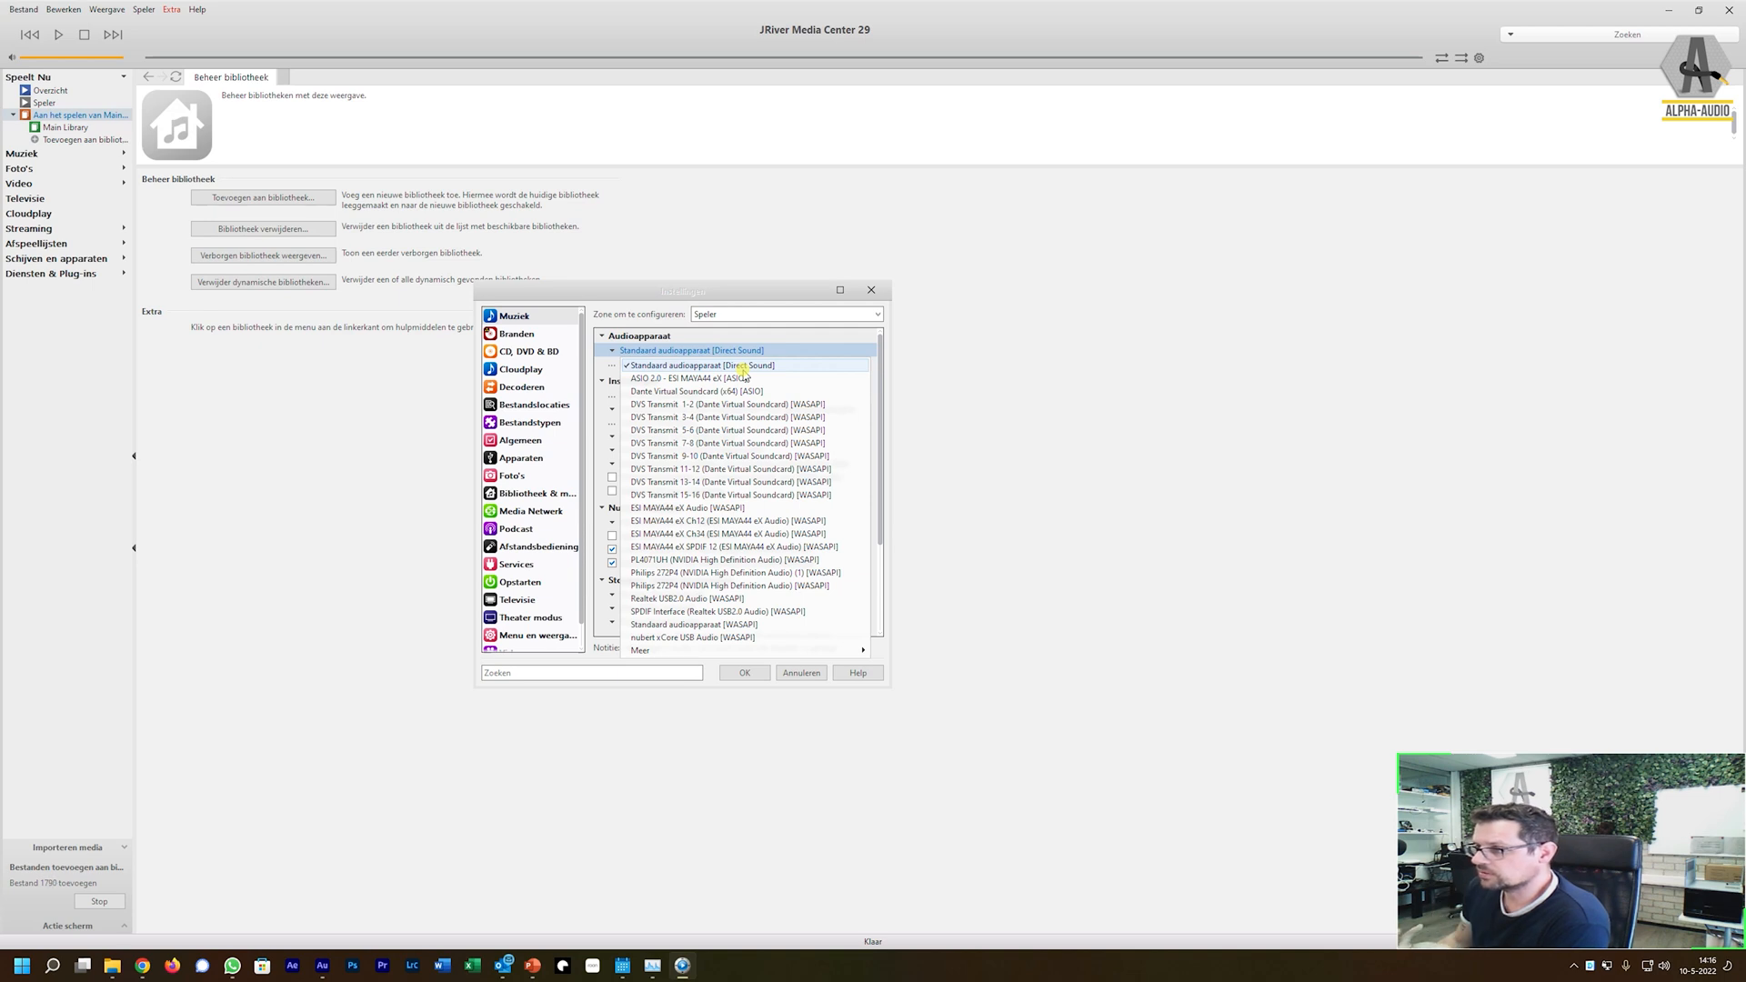
click(728, 637)
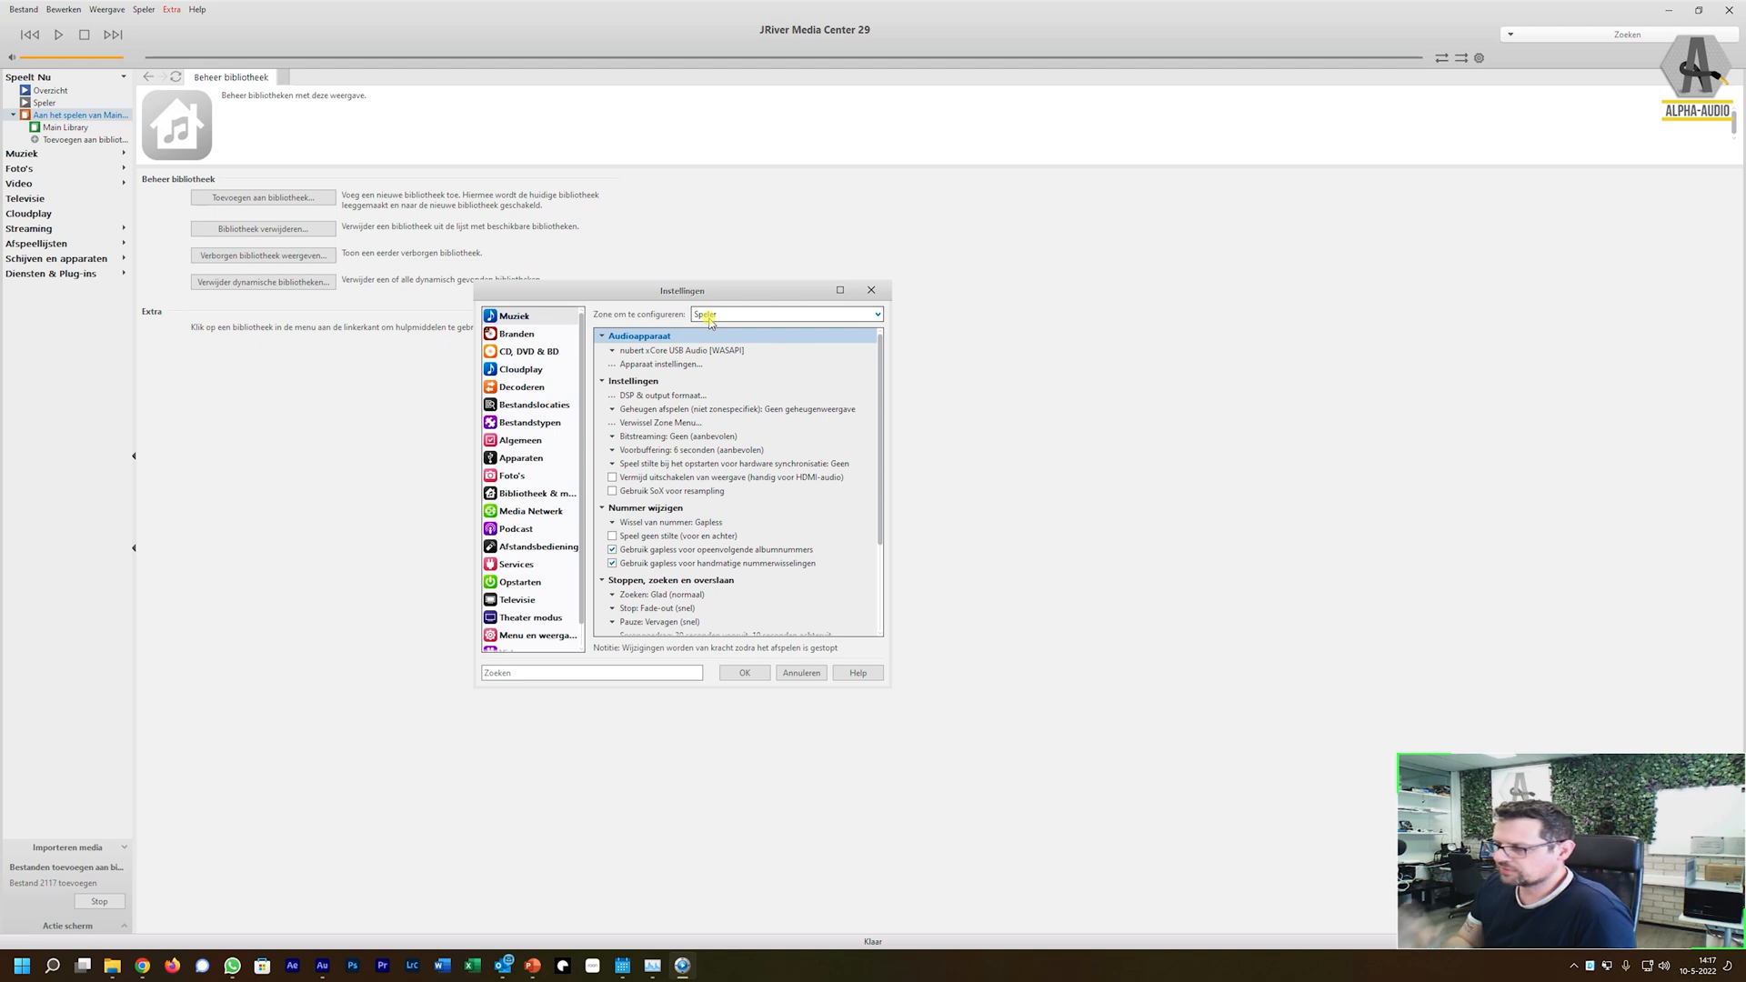
click(695, 350)
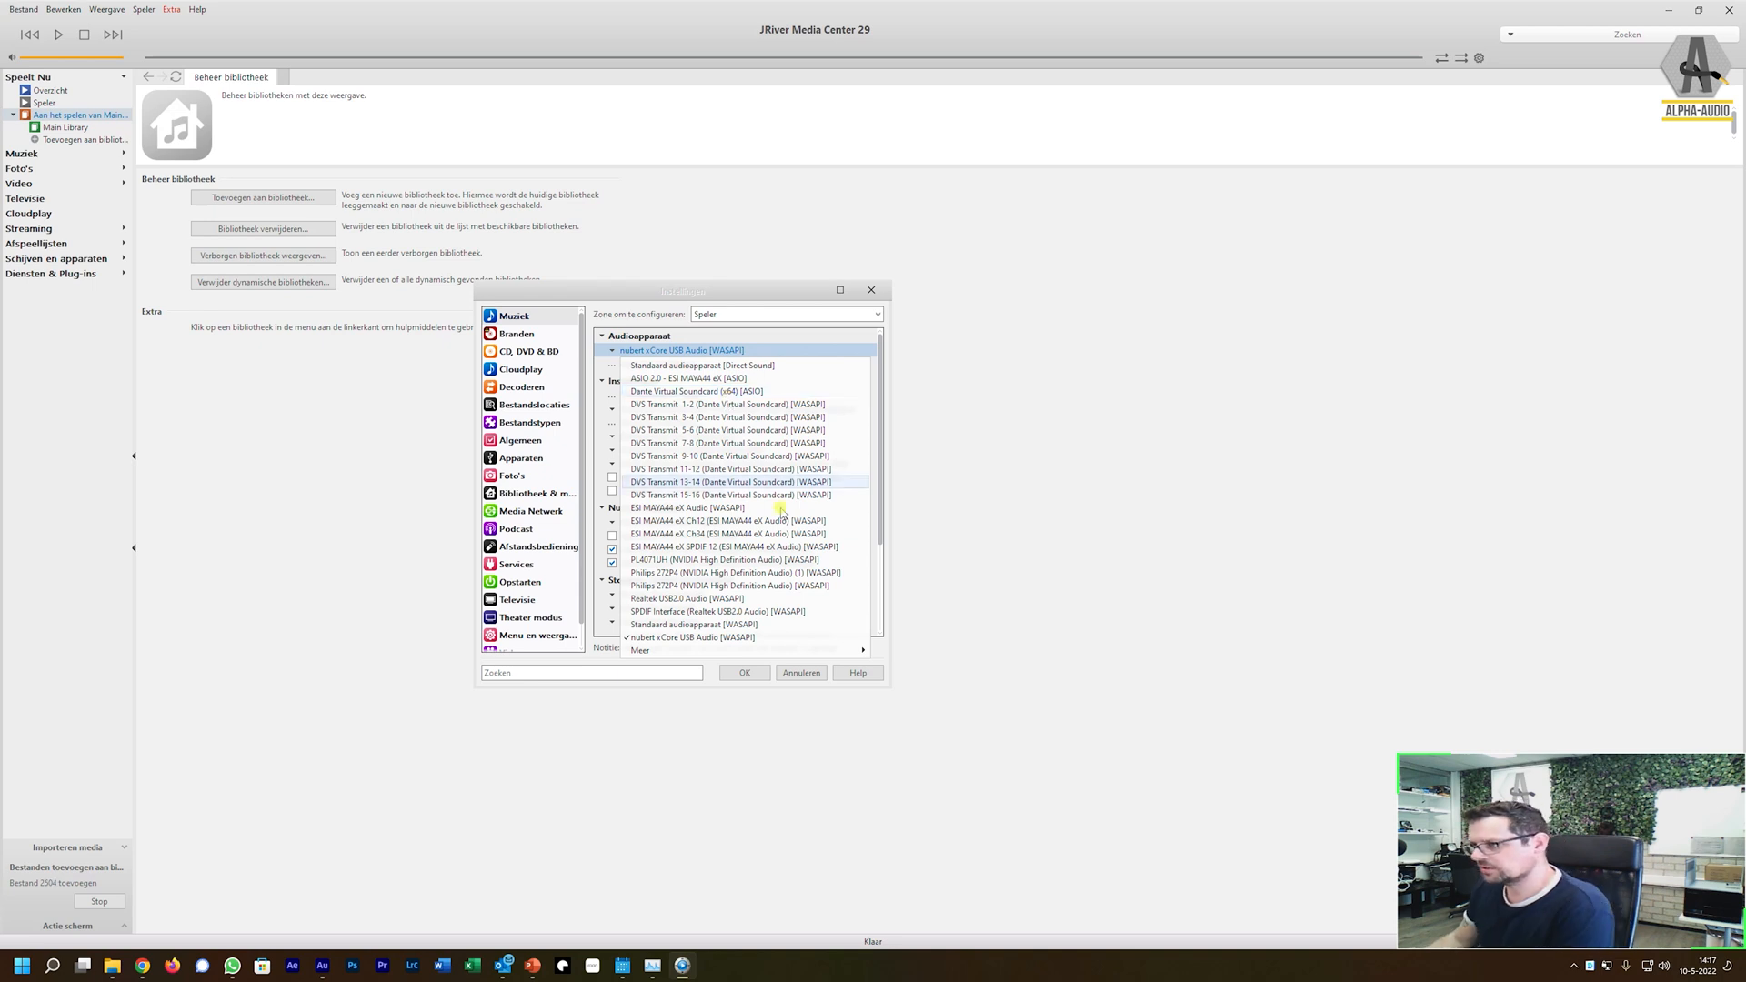
click(745, 639)
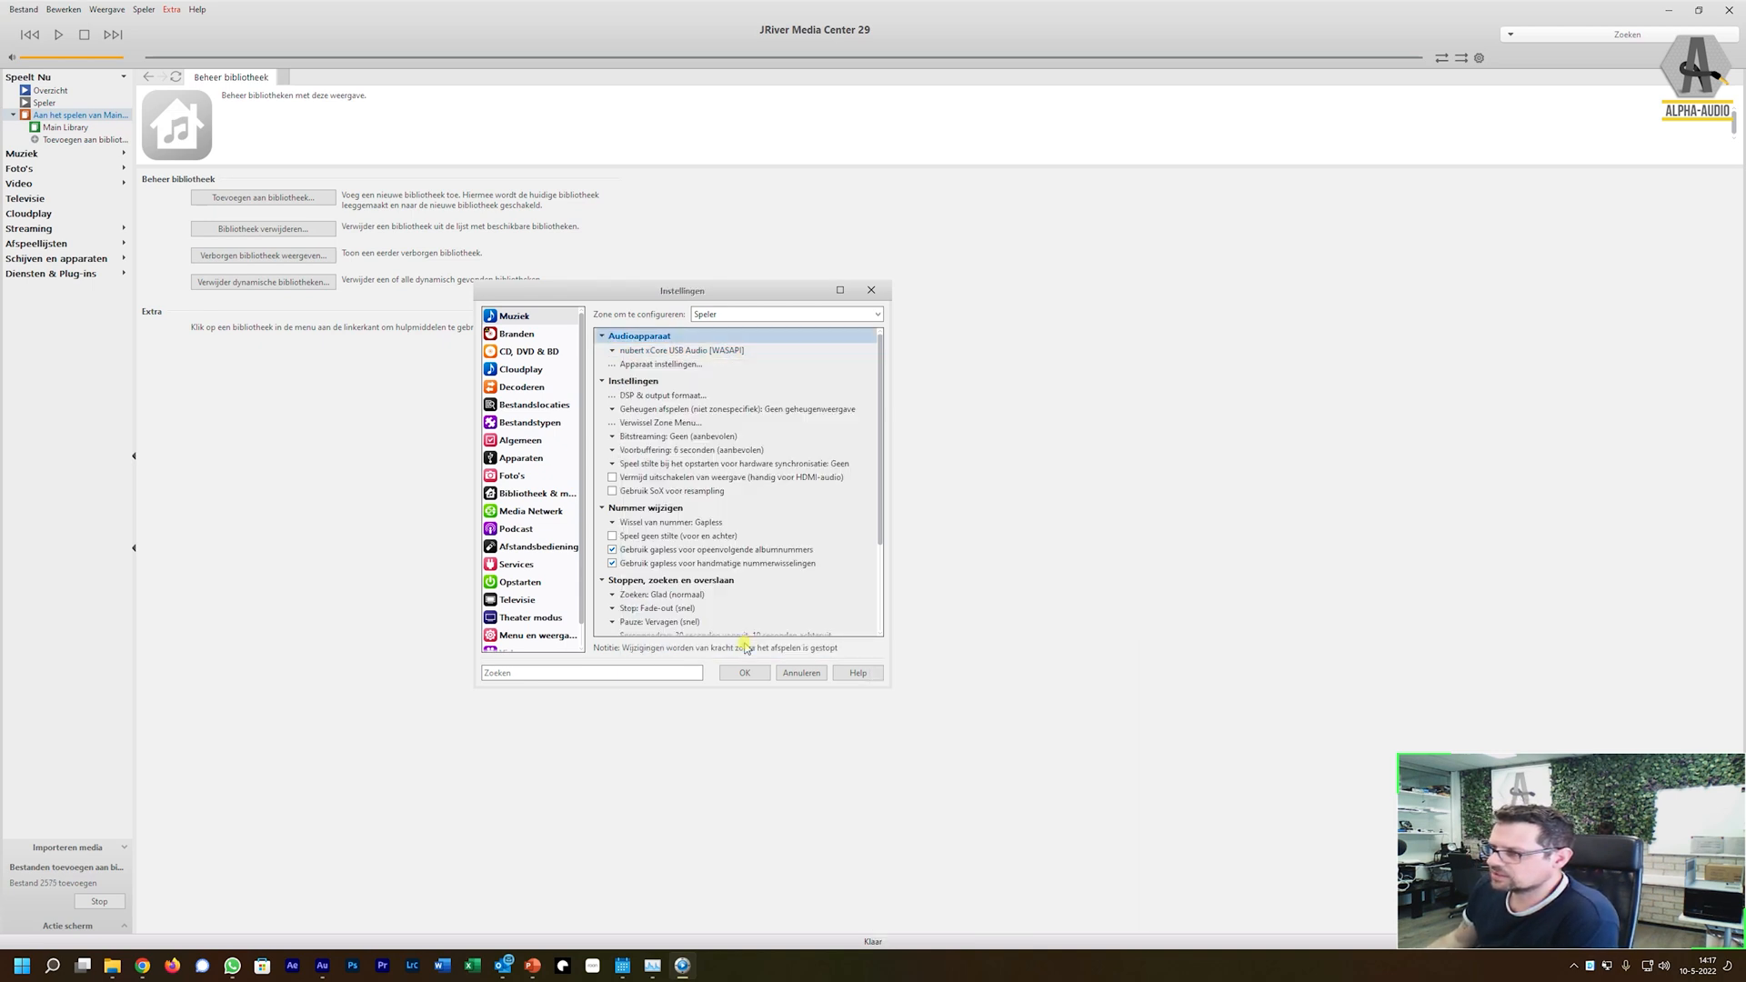
Step: Review the nubert xCore USB Audio device settings, keeping the bit depth on Automatisch and the buffering at 100 milliseconden
click(663, 365)
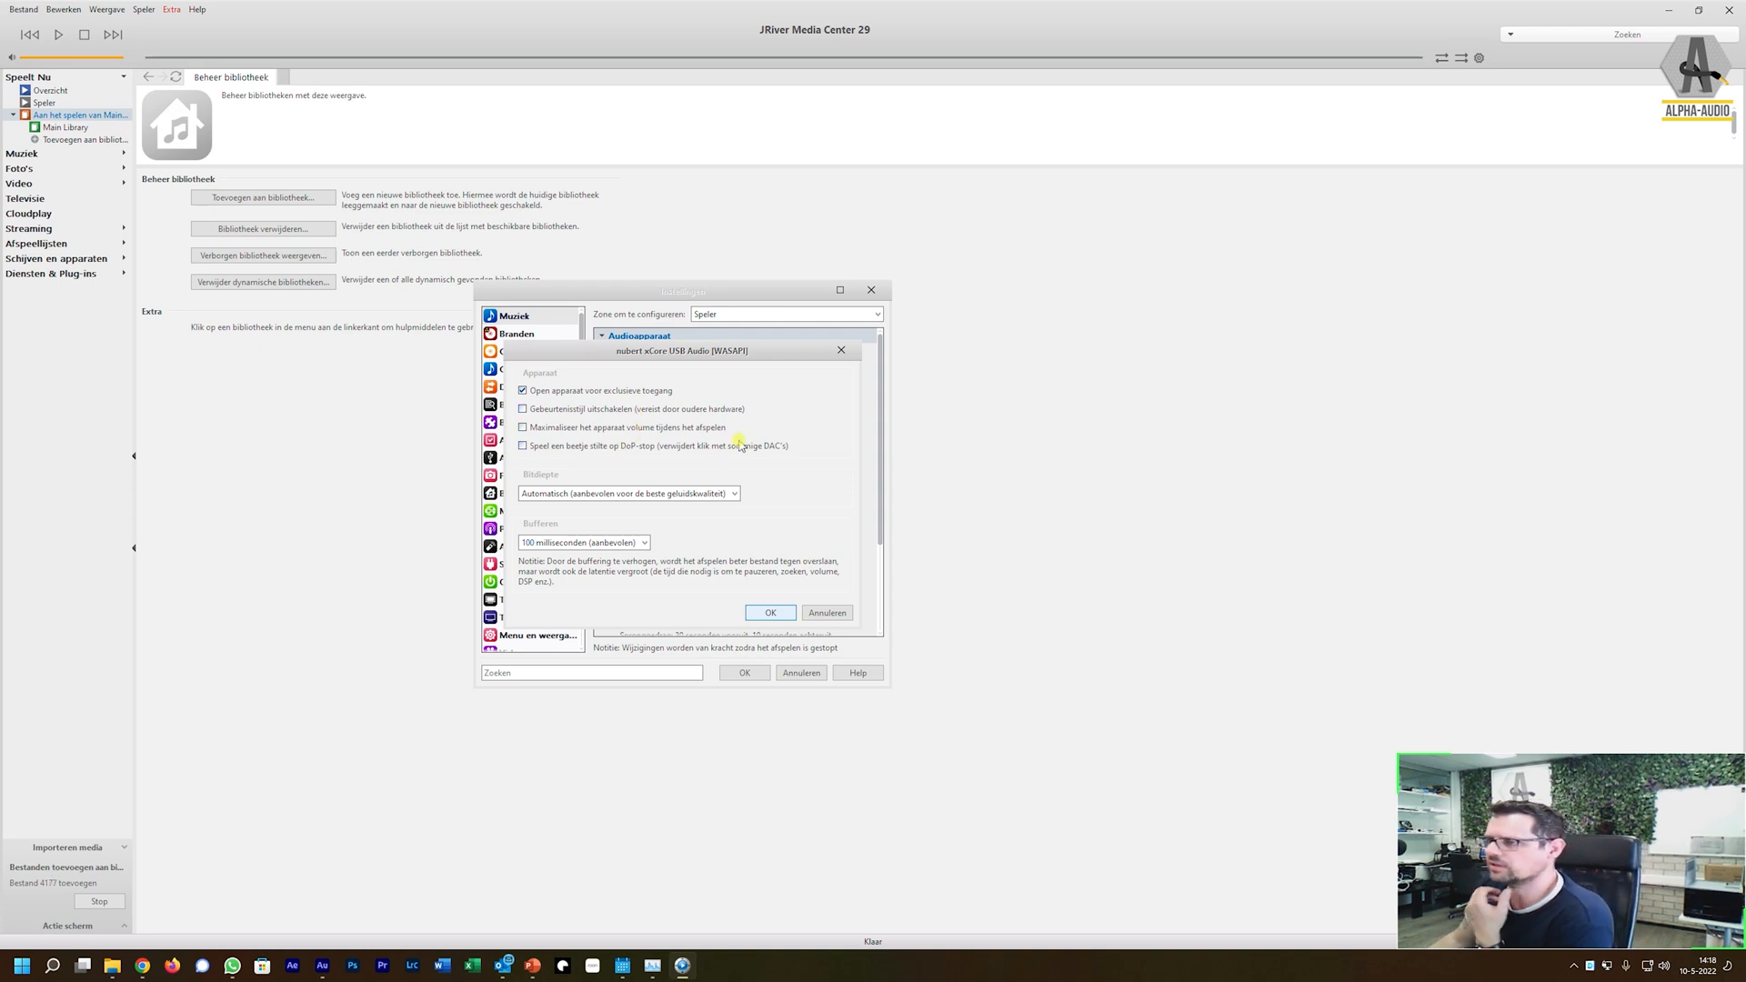
click(644, 494)
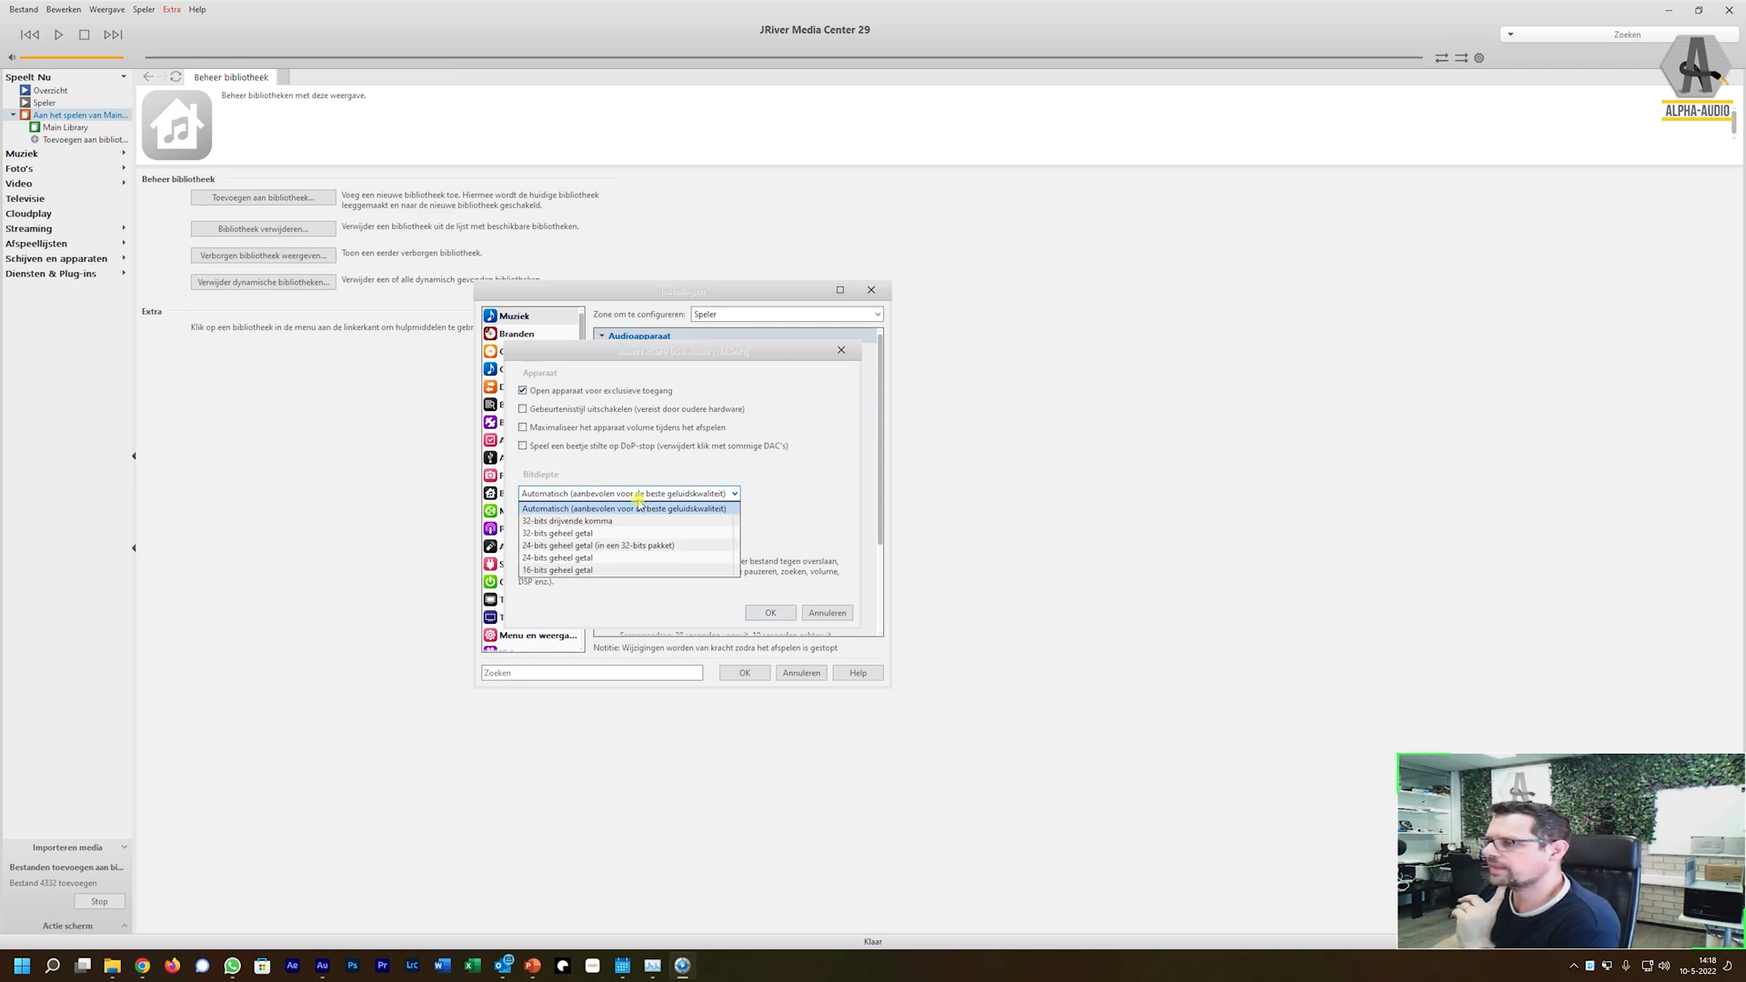
click(639, 505)
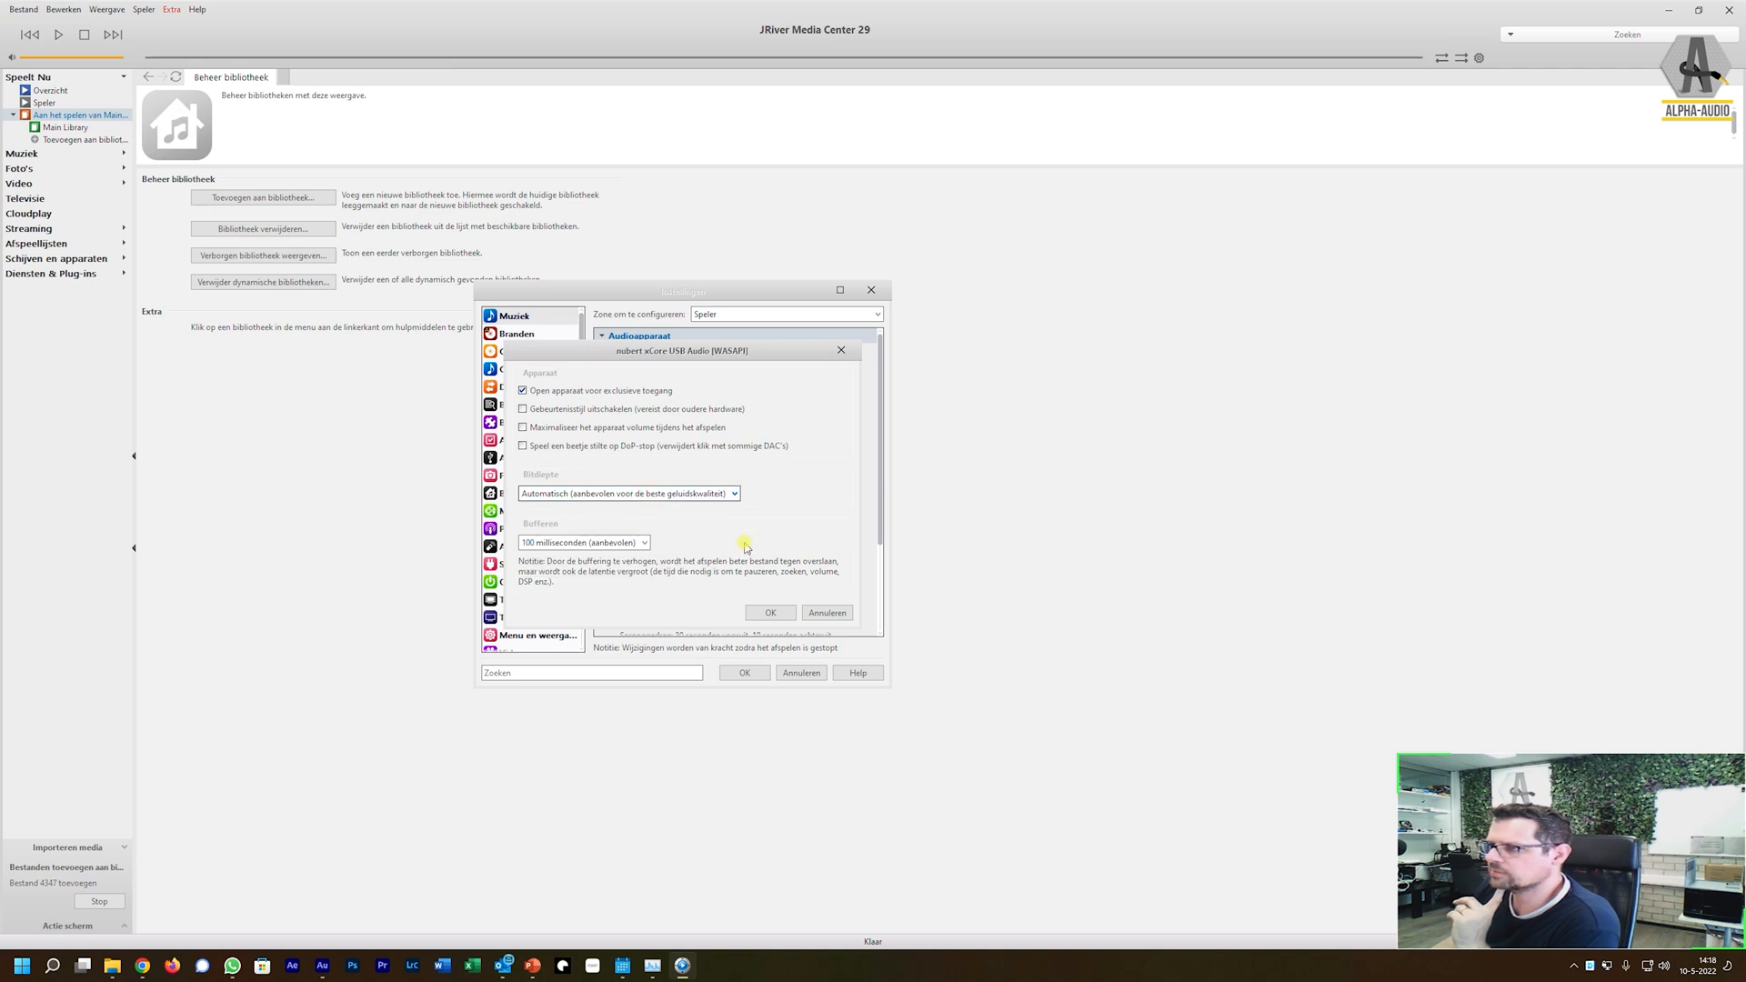
click(591, 542)
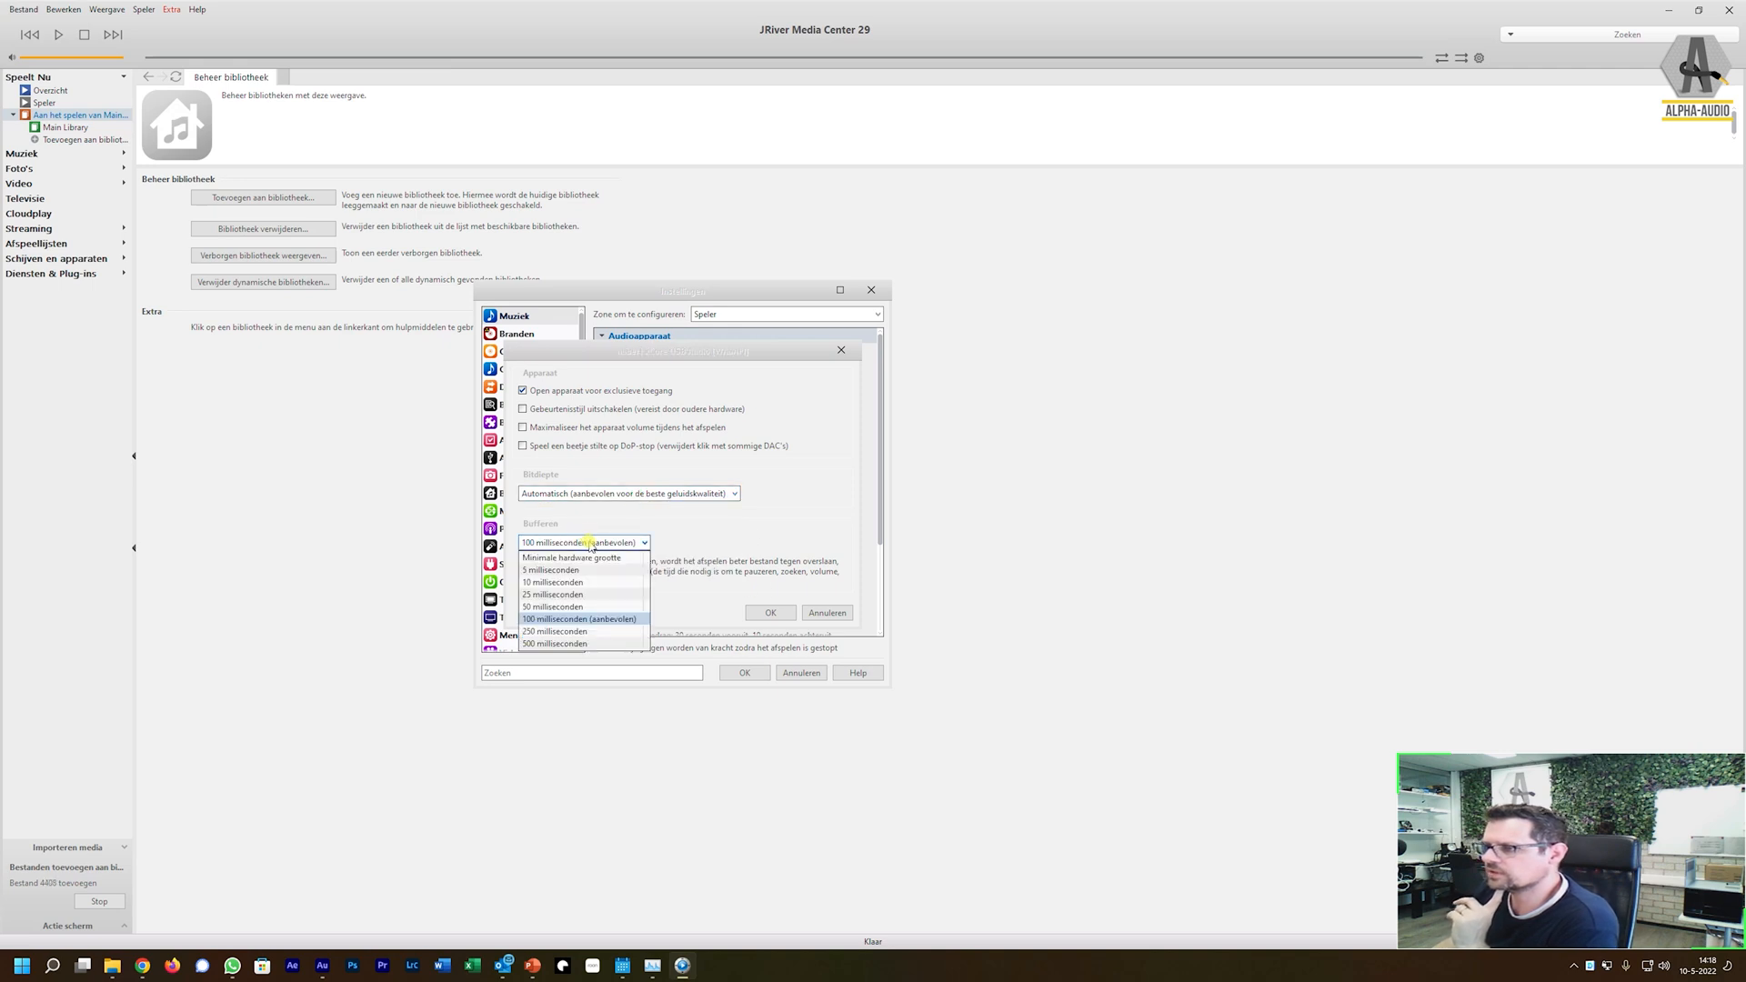
click(701, 546)
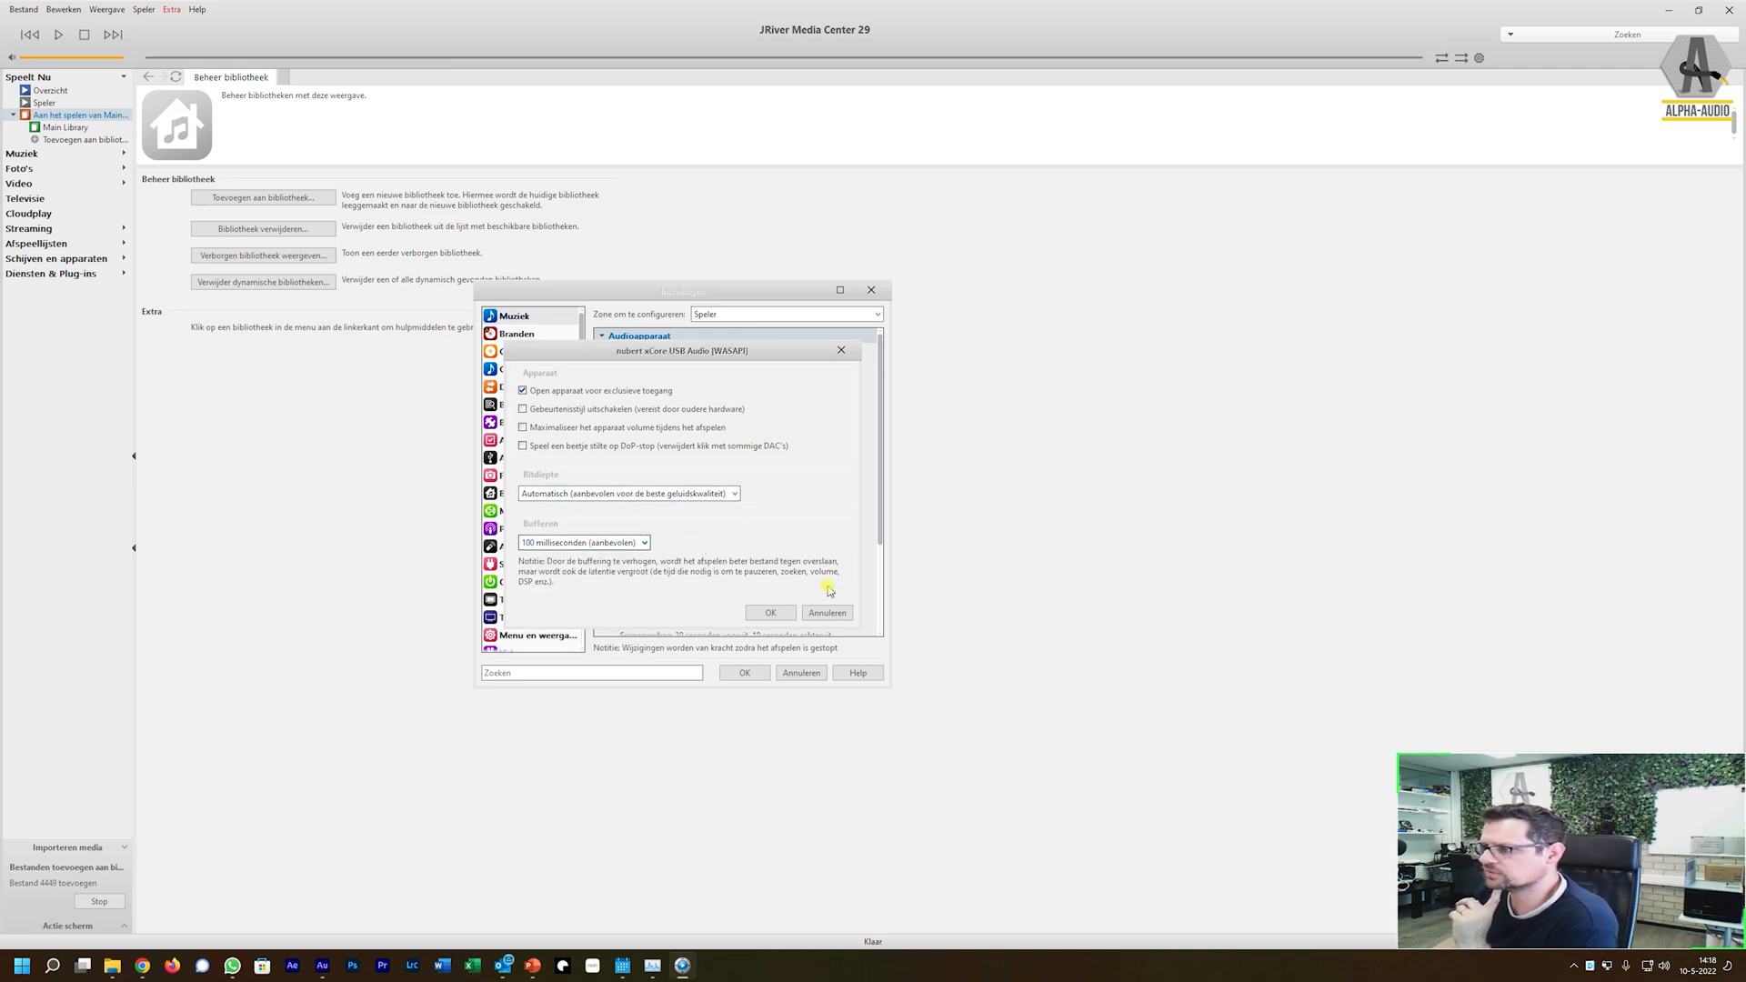
click(772, 612)
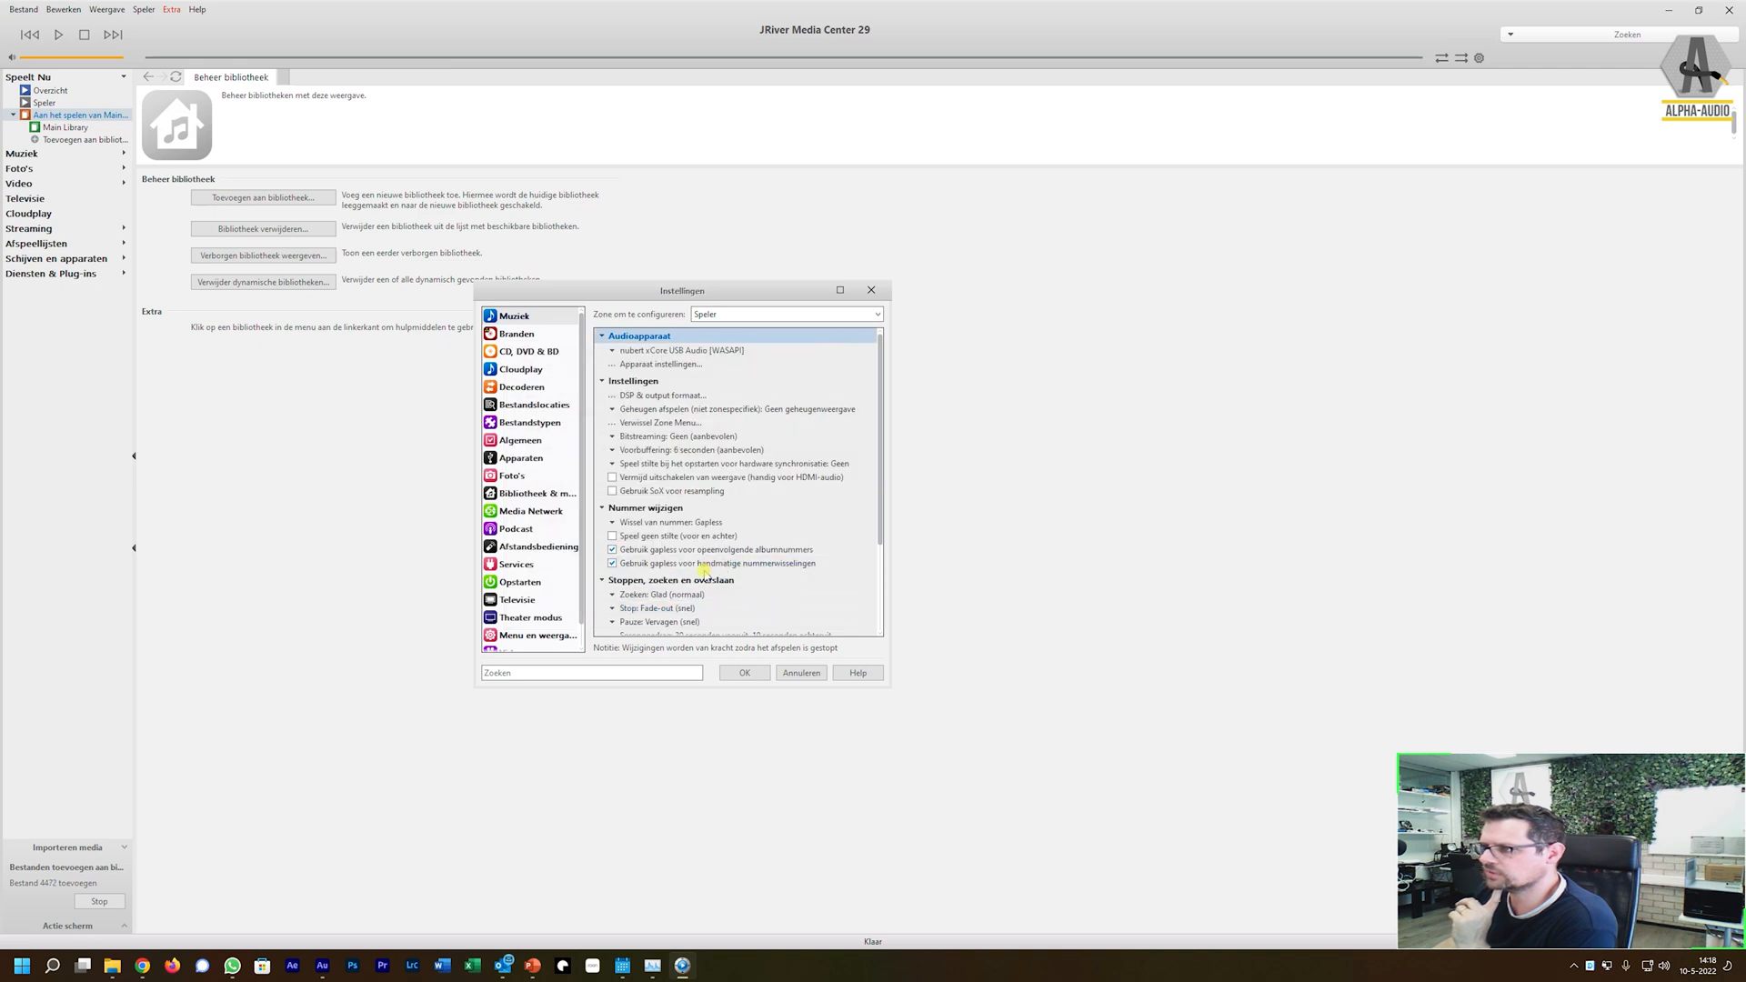
Step: Open the DSP & output format settings, check the available output encodings without changing them, and move the DSP Studio window aside
click(689, 397)
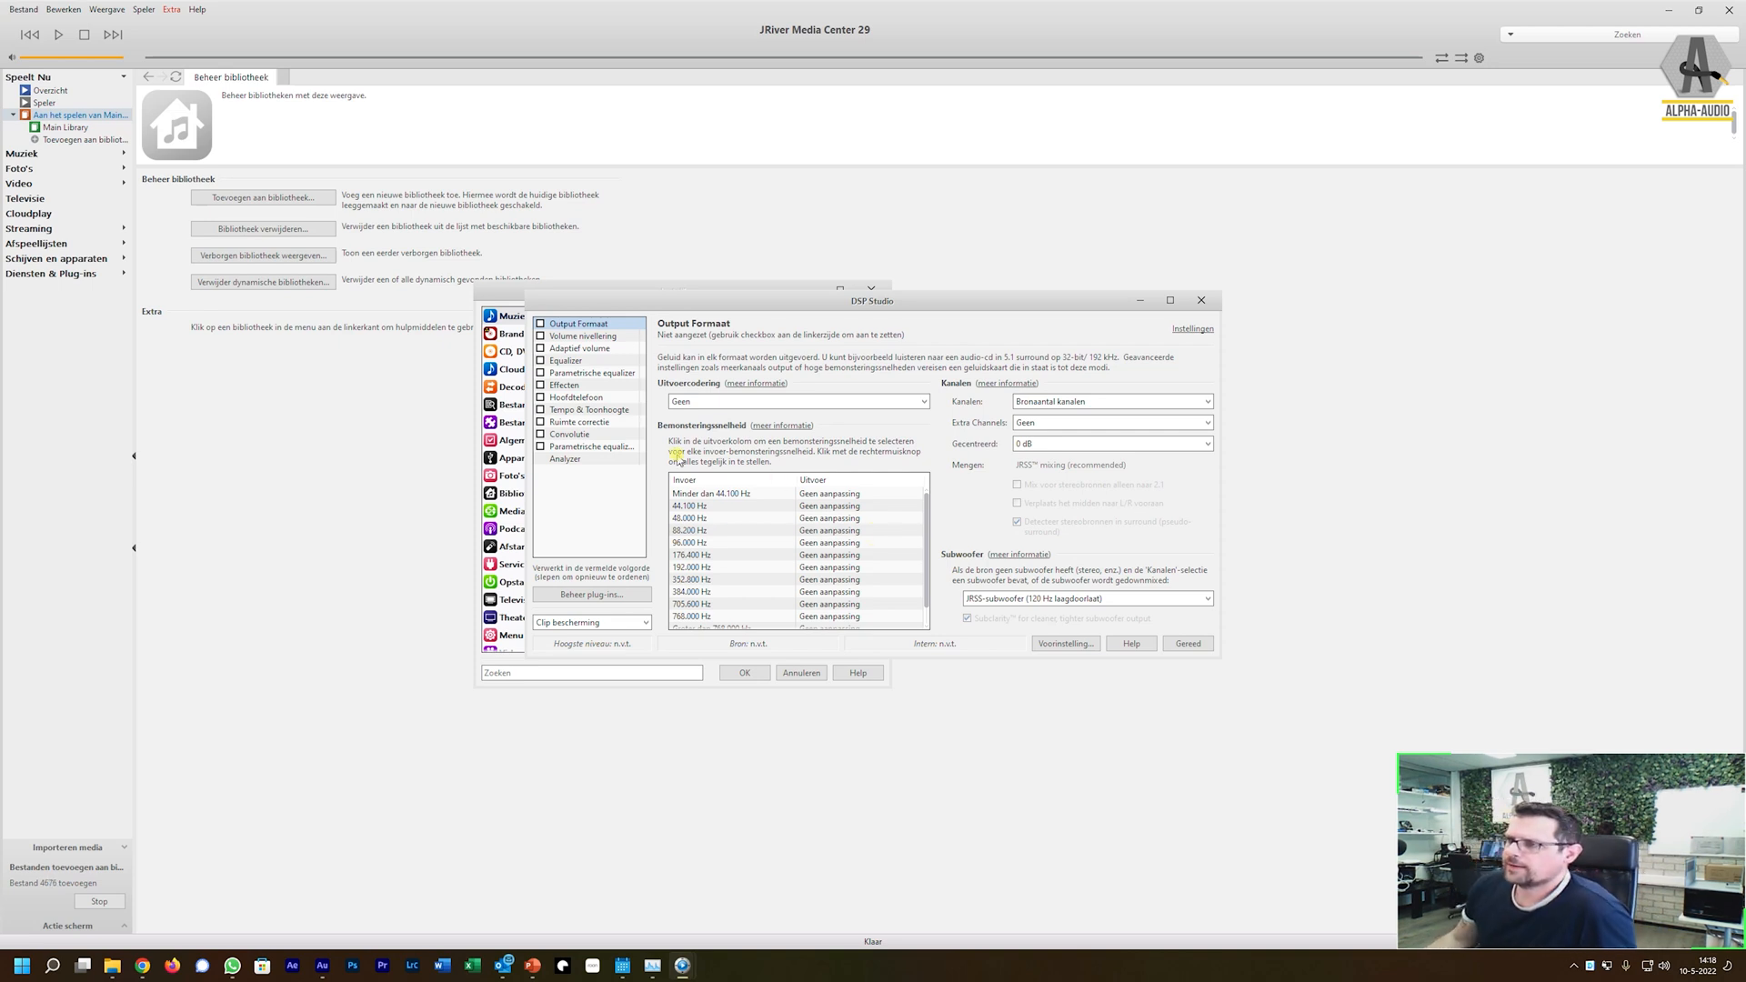
click(744, 400)
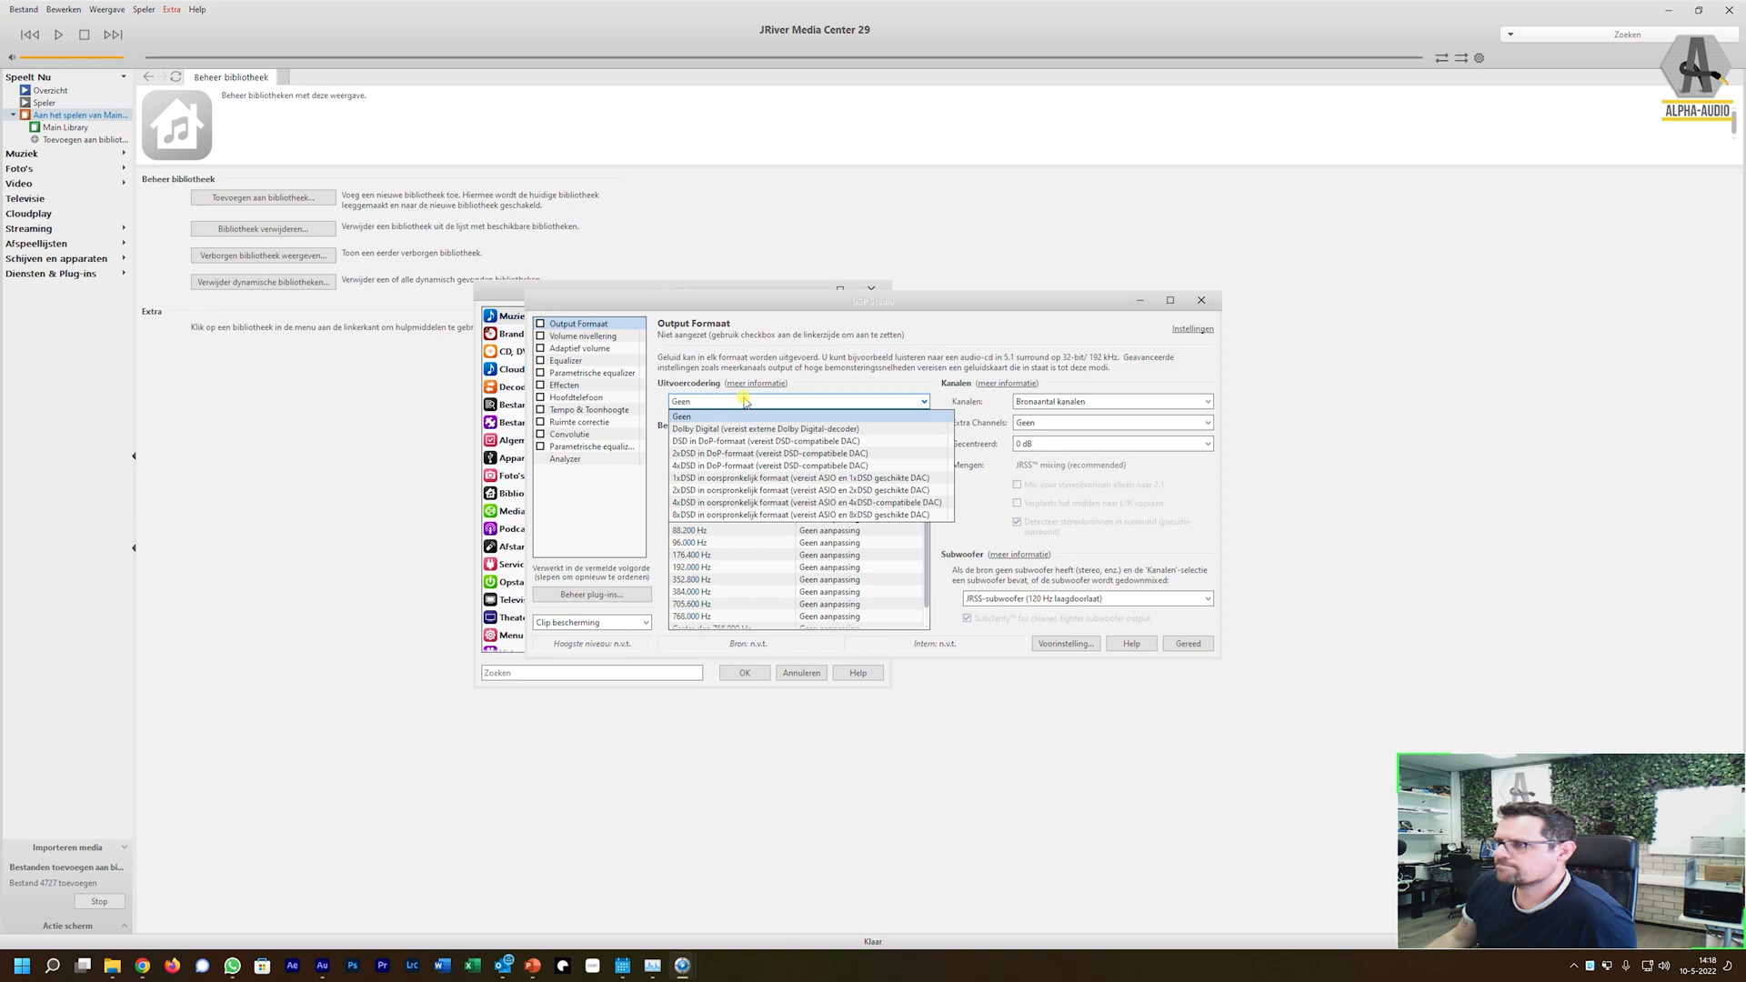
click(744, 400)
click(809, 304)
drag(809, 307, 710, 303)
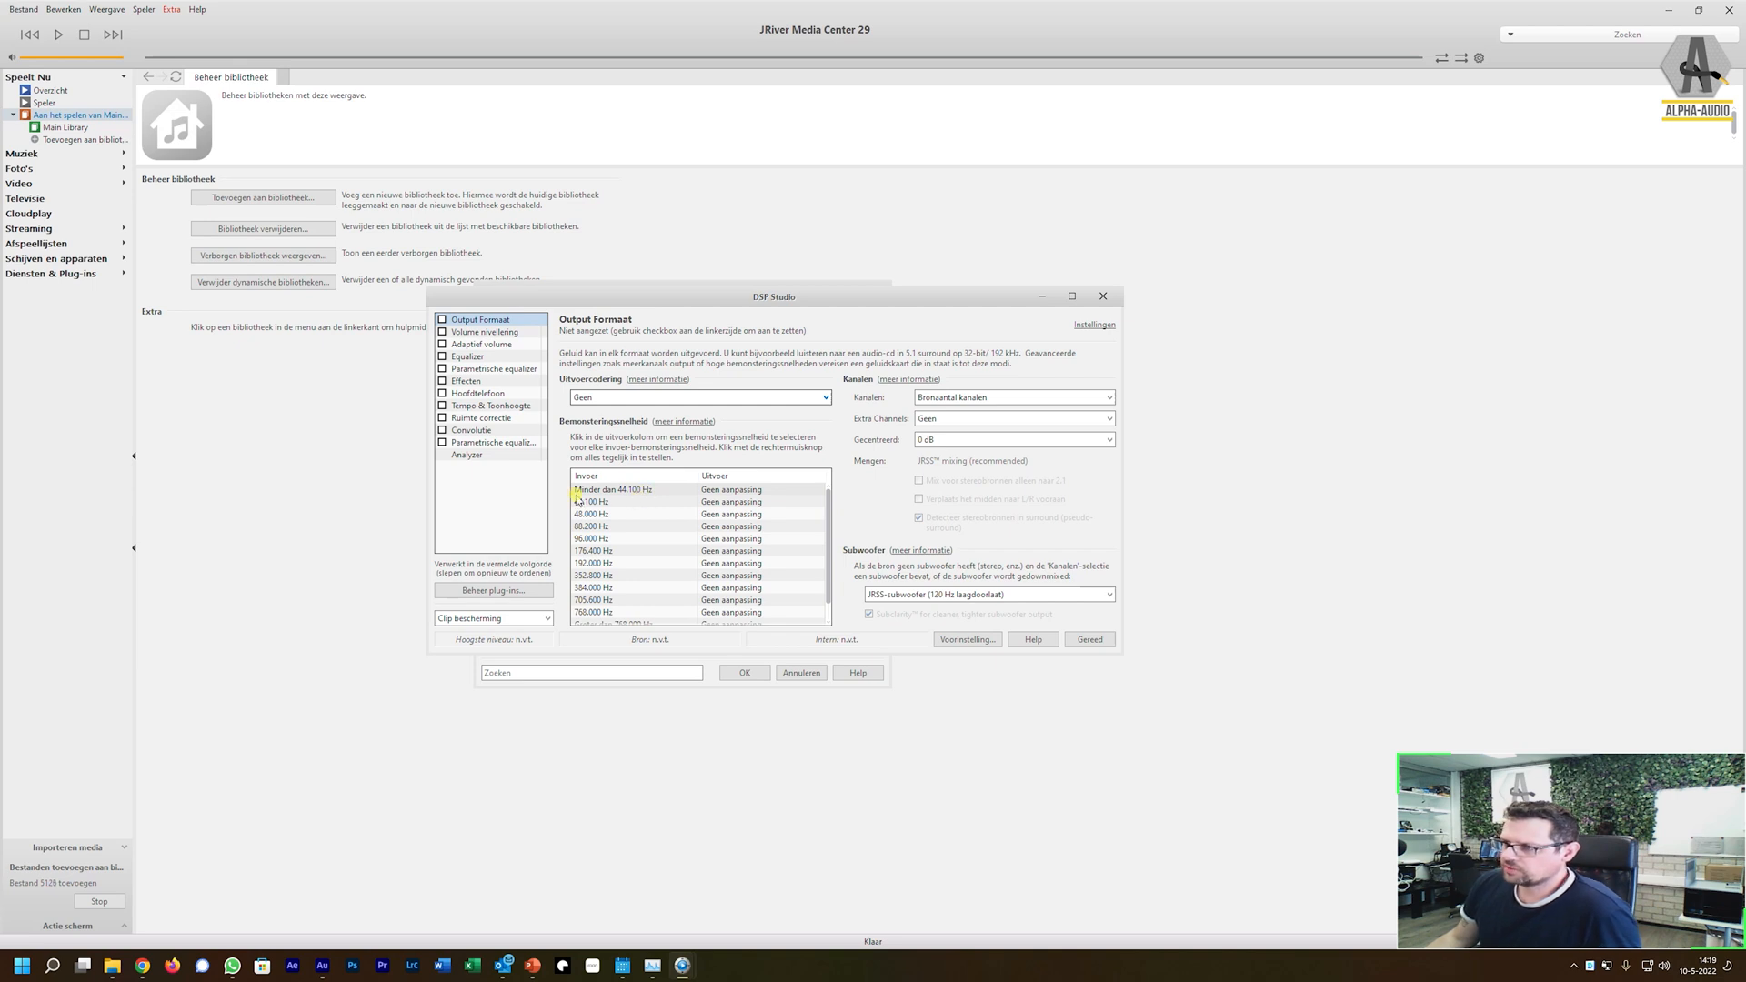
Step: Set the output sample rate to 44,100 Hz for inputs below 44,100 Hz, and to 96,000 Hz for 768,000 Hz and higher inputs
click(741, 490)
click(721, 515)
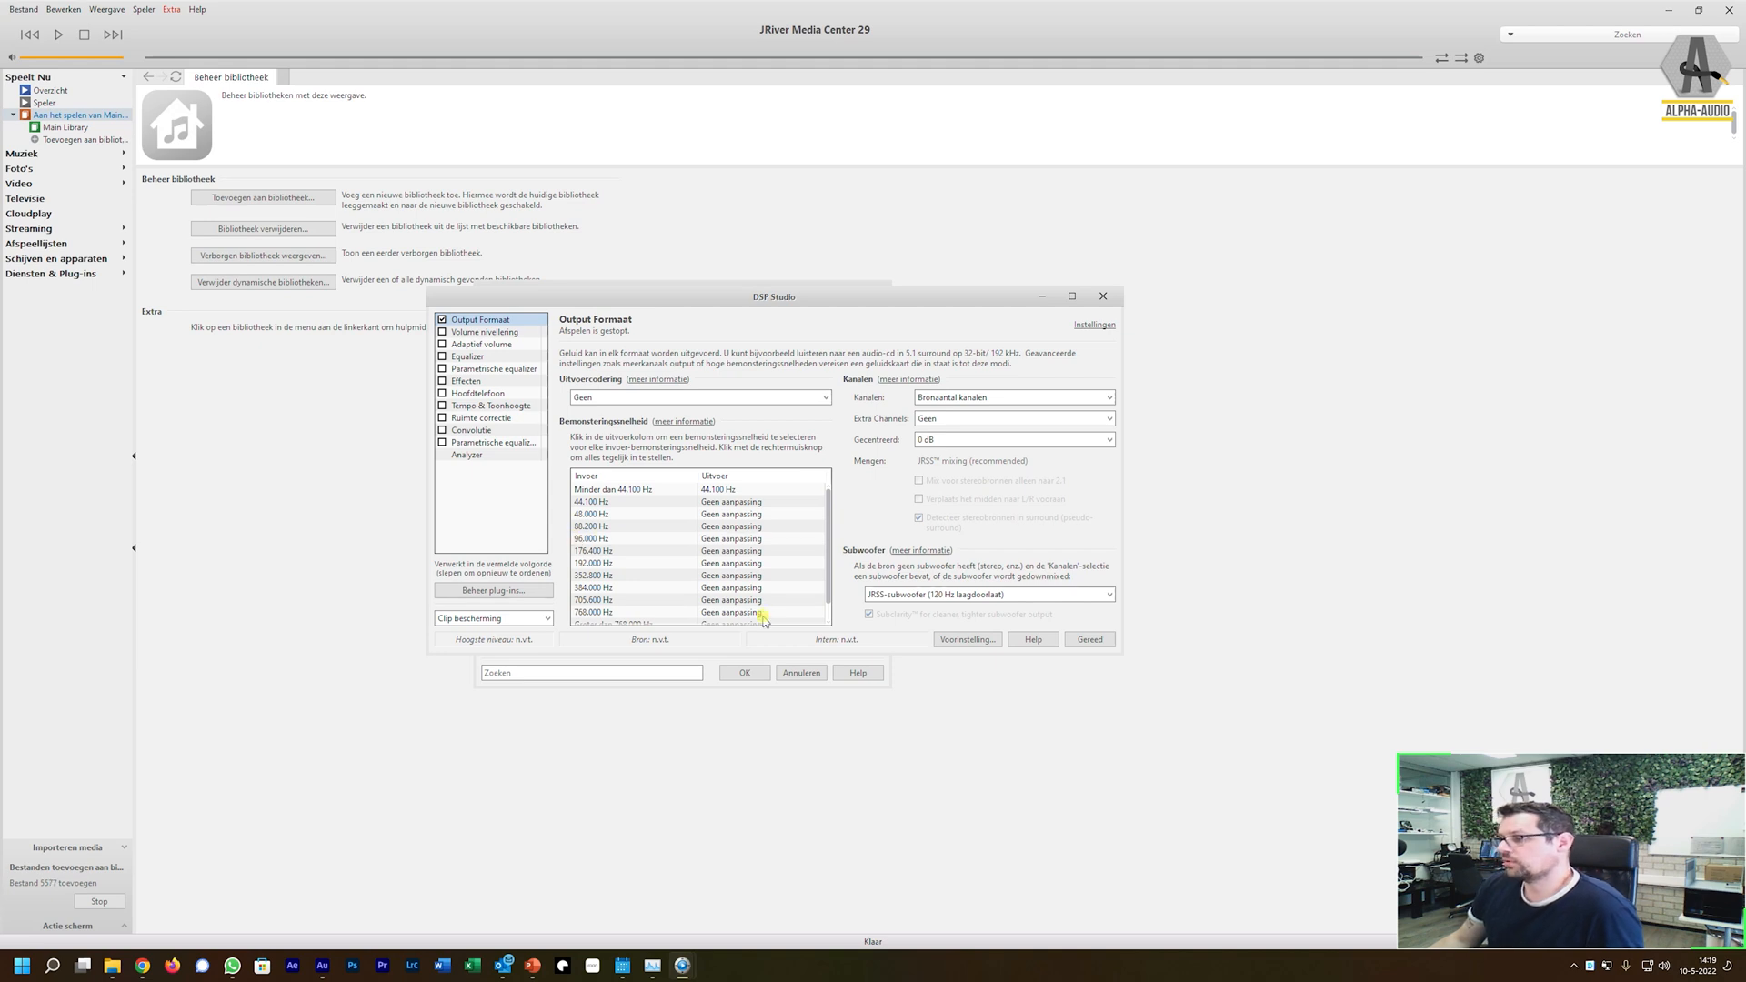
scroll(737, 595, down, 1)
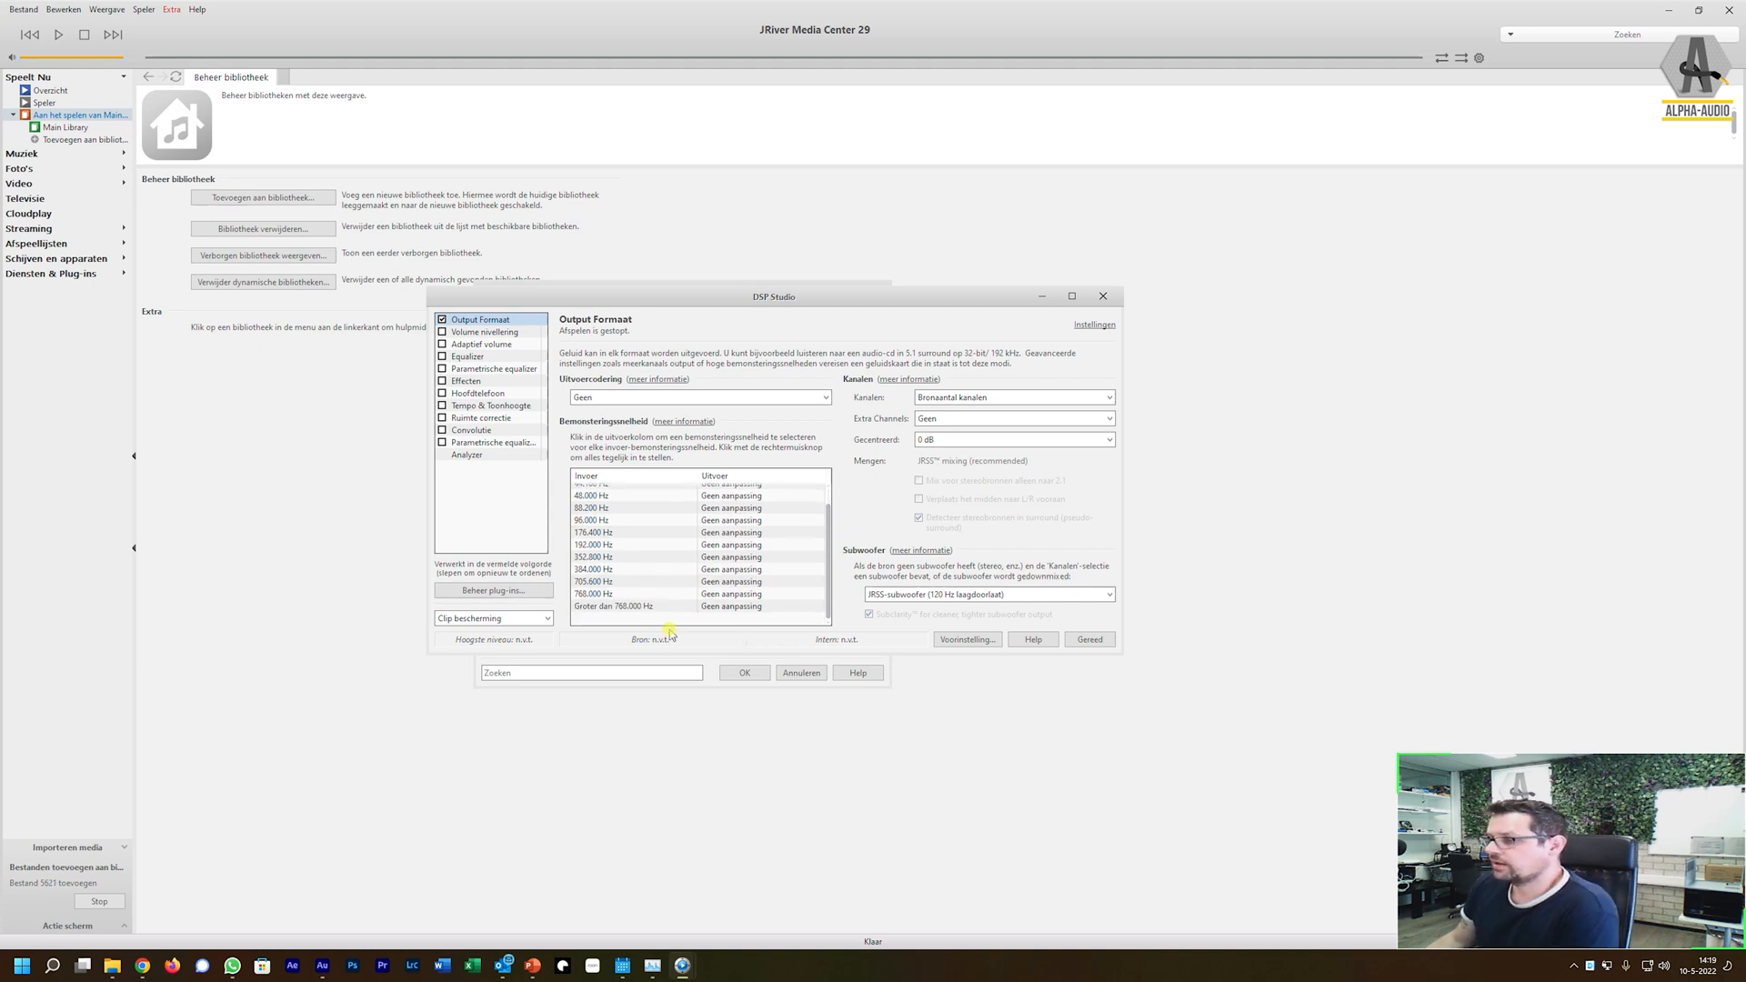
click(745, 608)
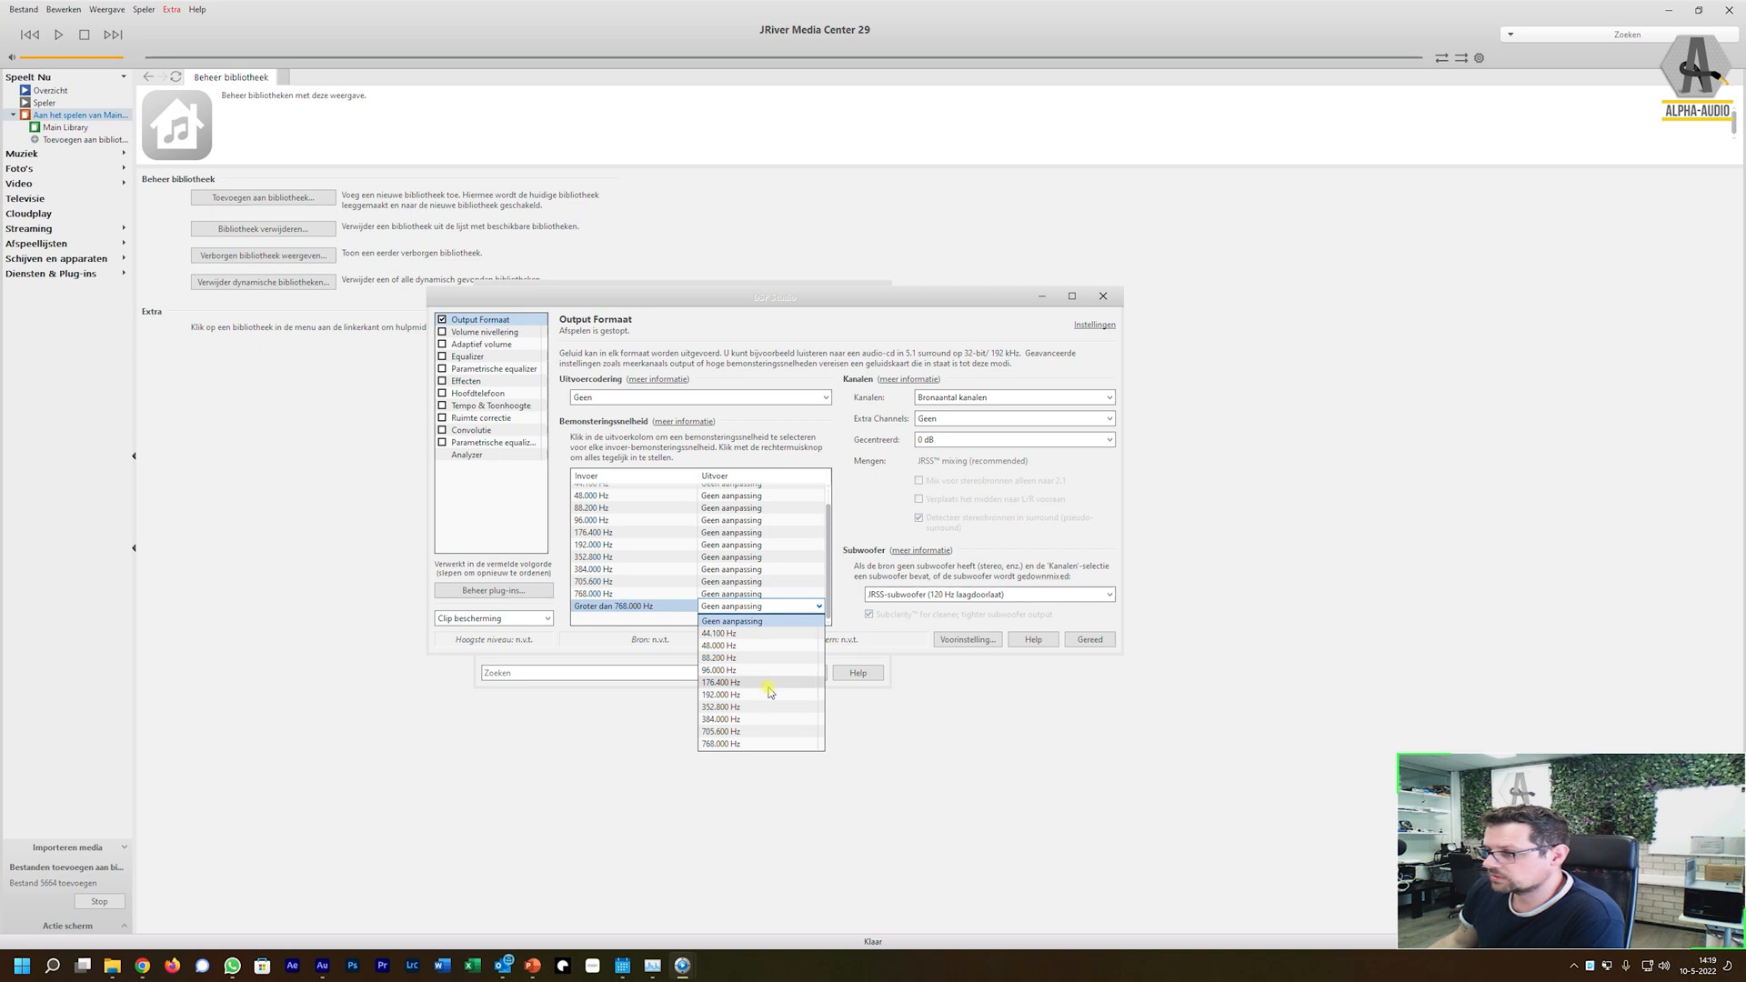
click(767, 678)
click(733, 595)
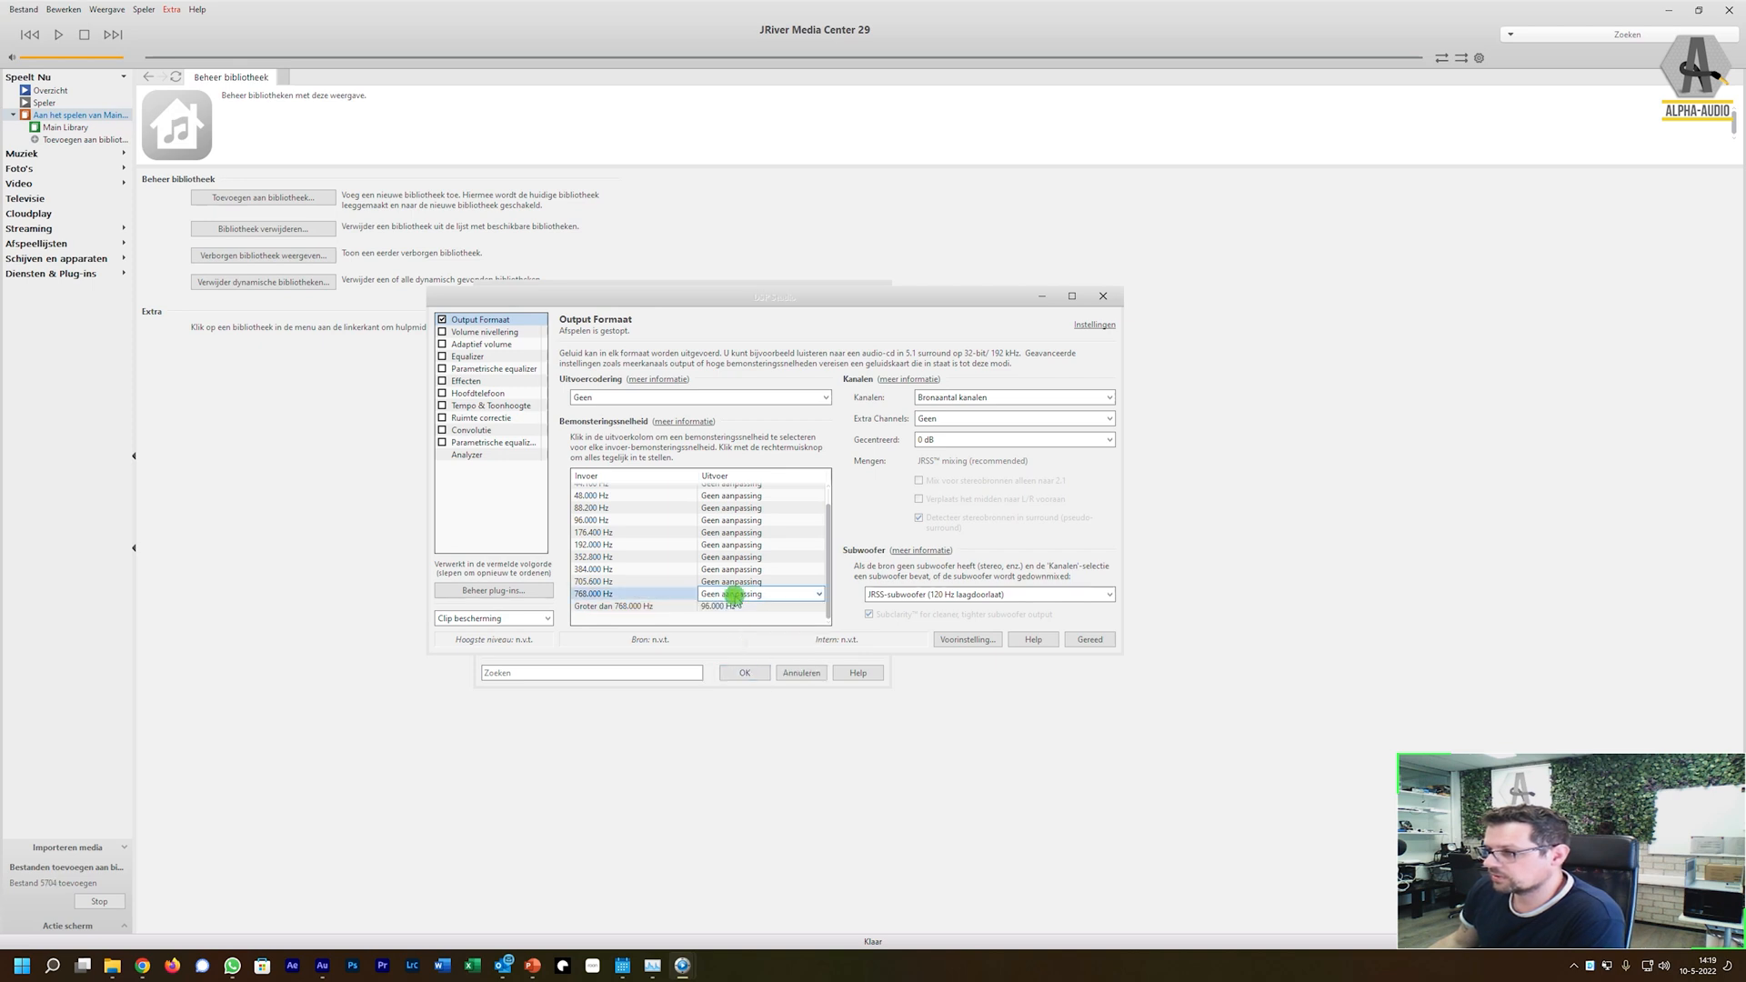
click(750, 659)
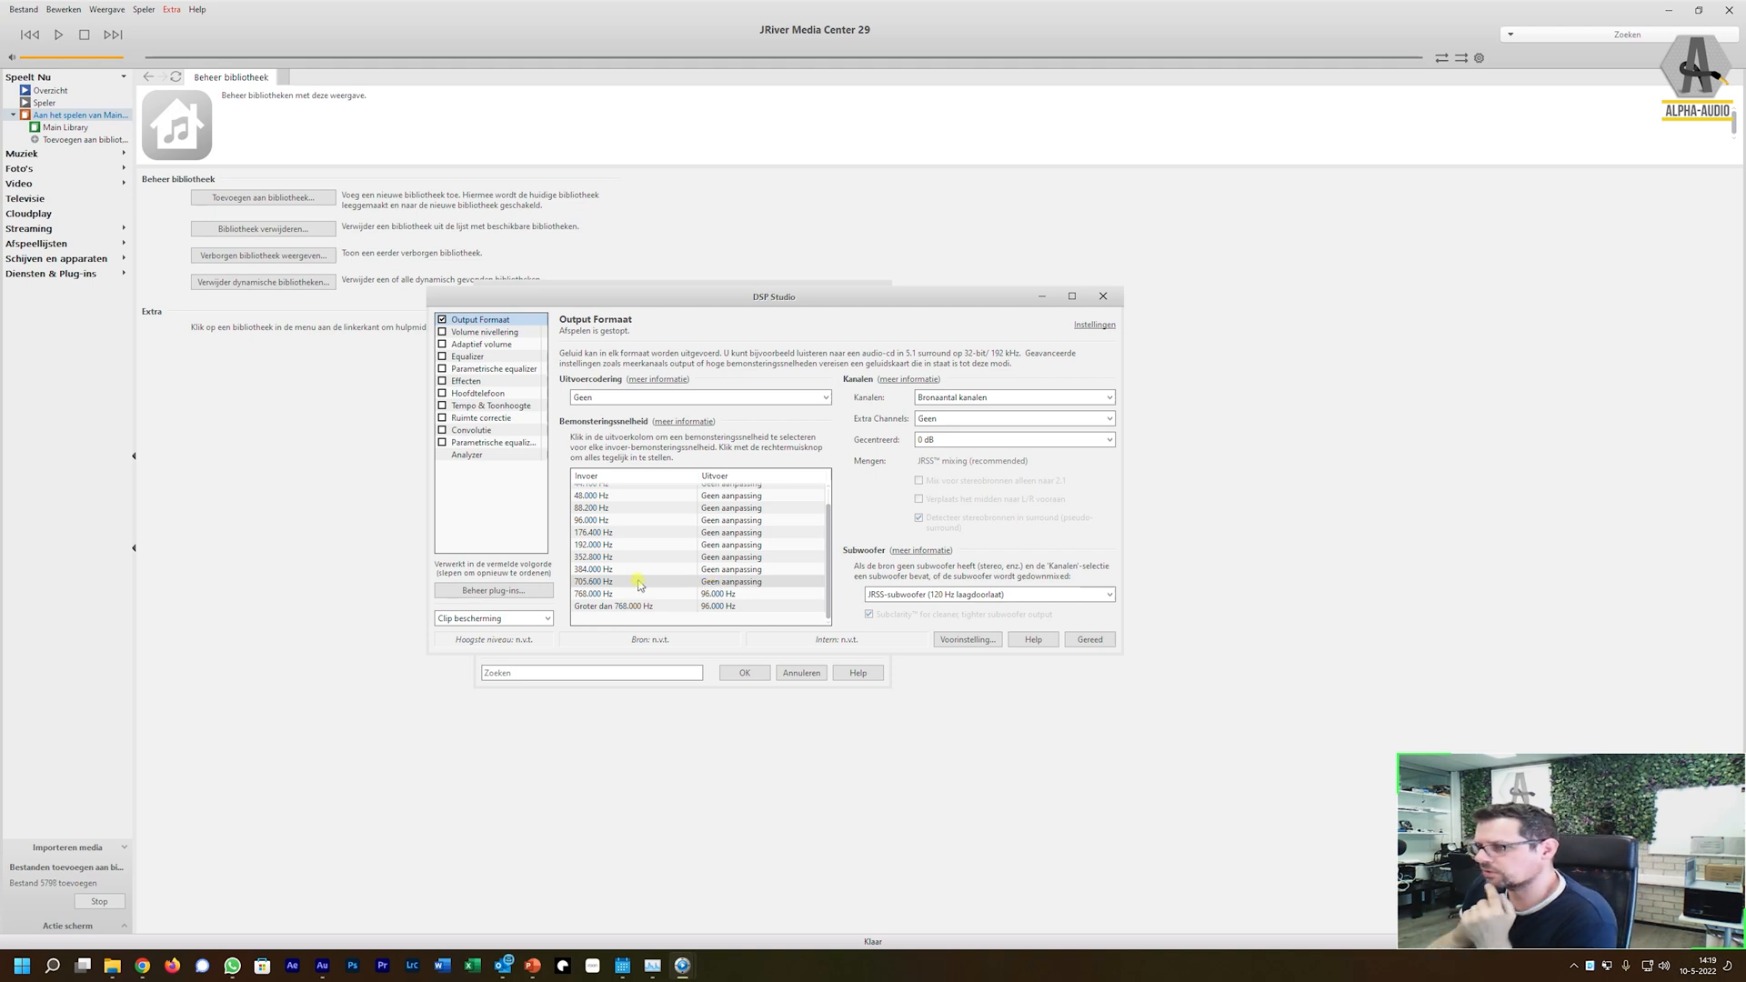
Step: Set the output sample rate to 88,200 Hz for 705,600 Hz input and to 96,000 Hz for 384,000 Hz input
click(585, 582)
click(712, 582)
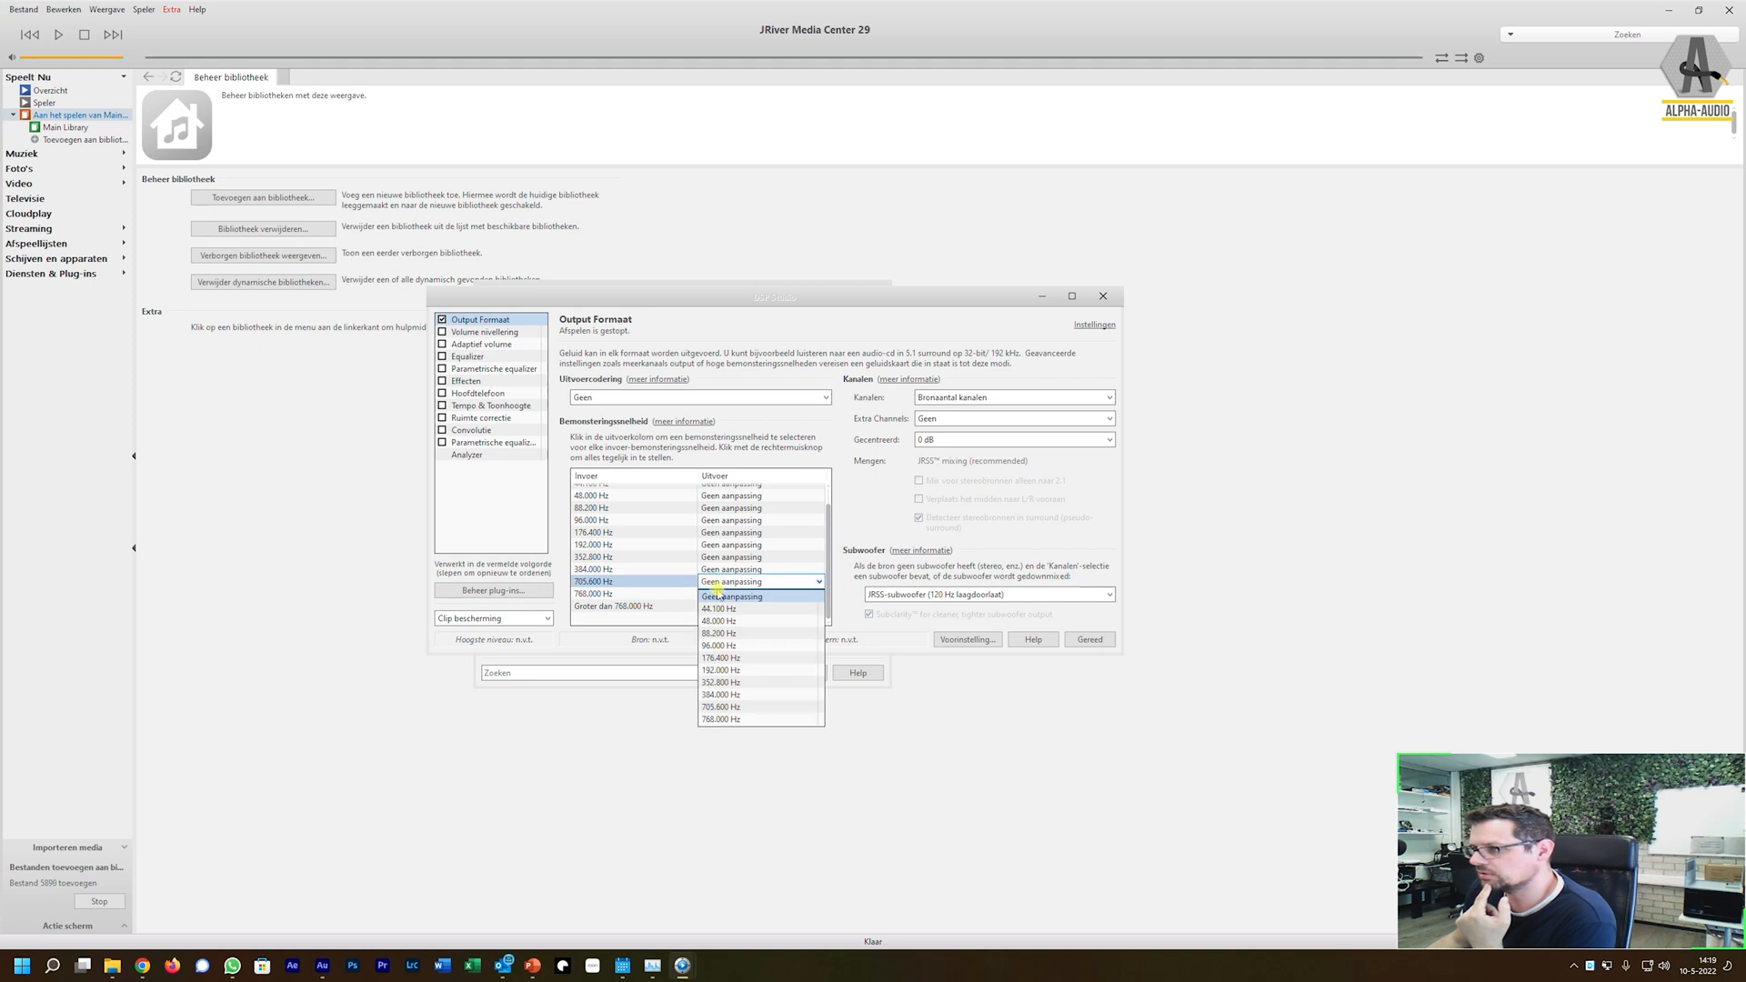
click(718, 633)
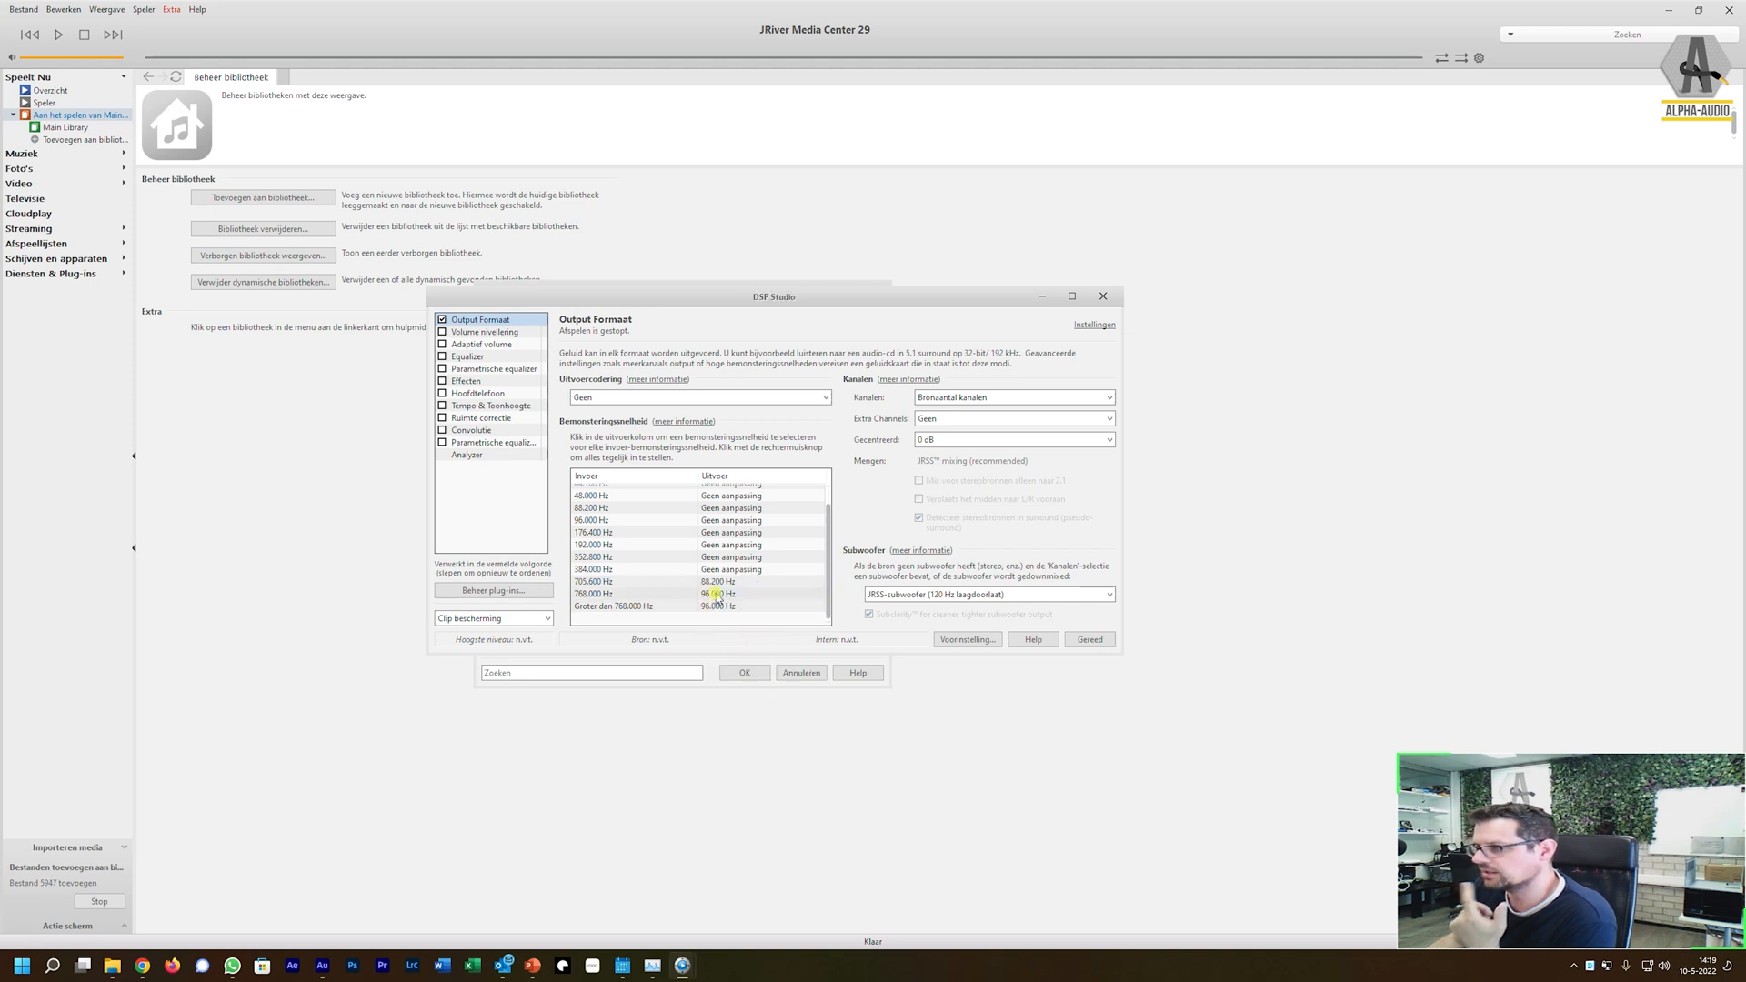
click(713, 570)
click(725, 570)
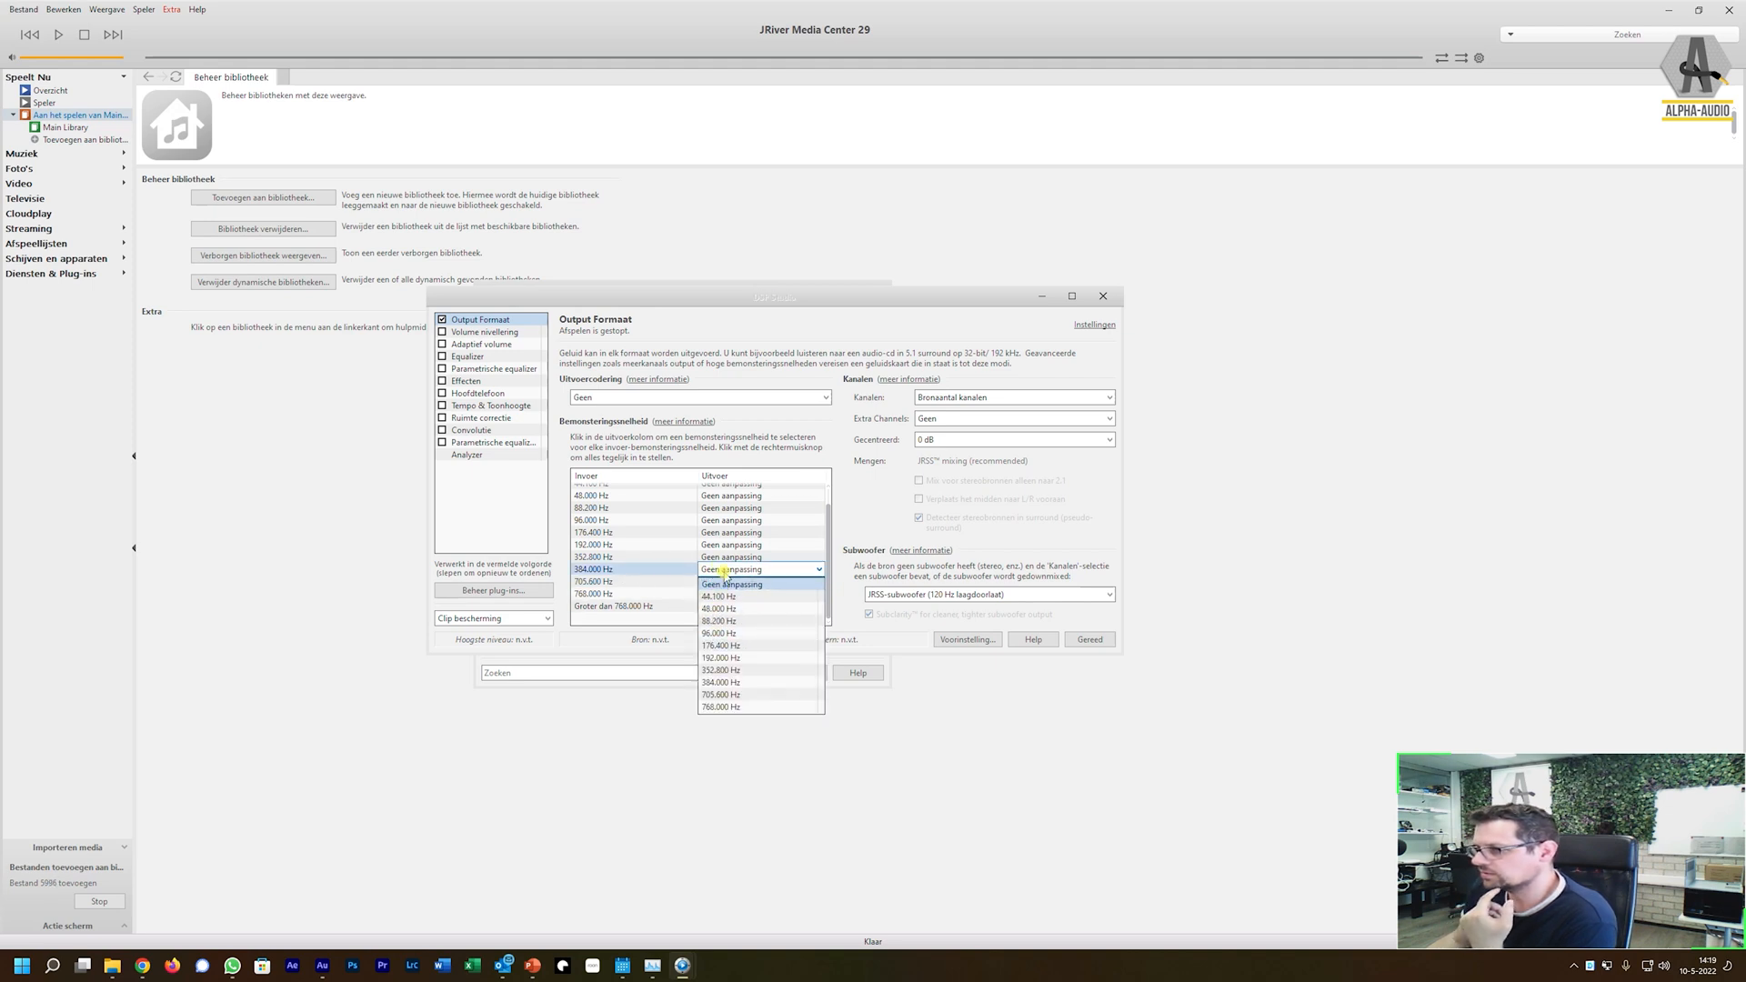
click(718, 633)
Step: Set the output sample rate to 88,200 Hz for 352,800 Hz and 176,400 Hz inputs, and to 96,000 Hz for 192,000 Hz input
click(729, 555)
click(735, 558)
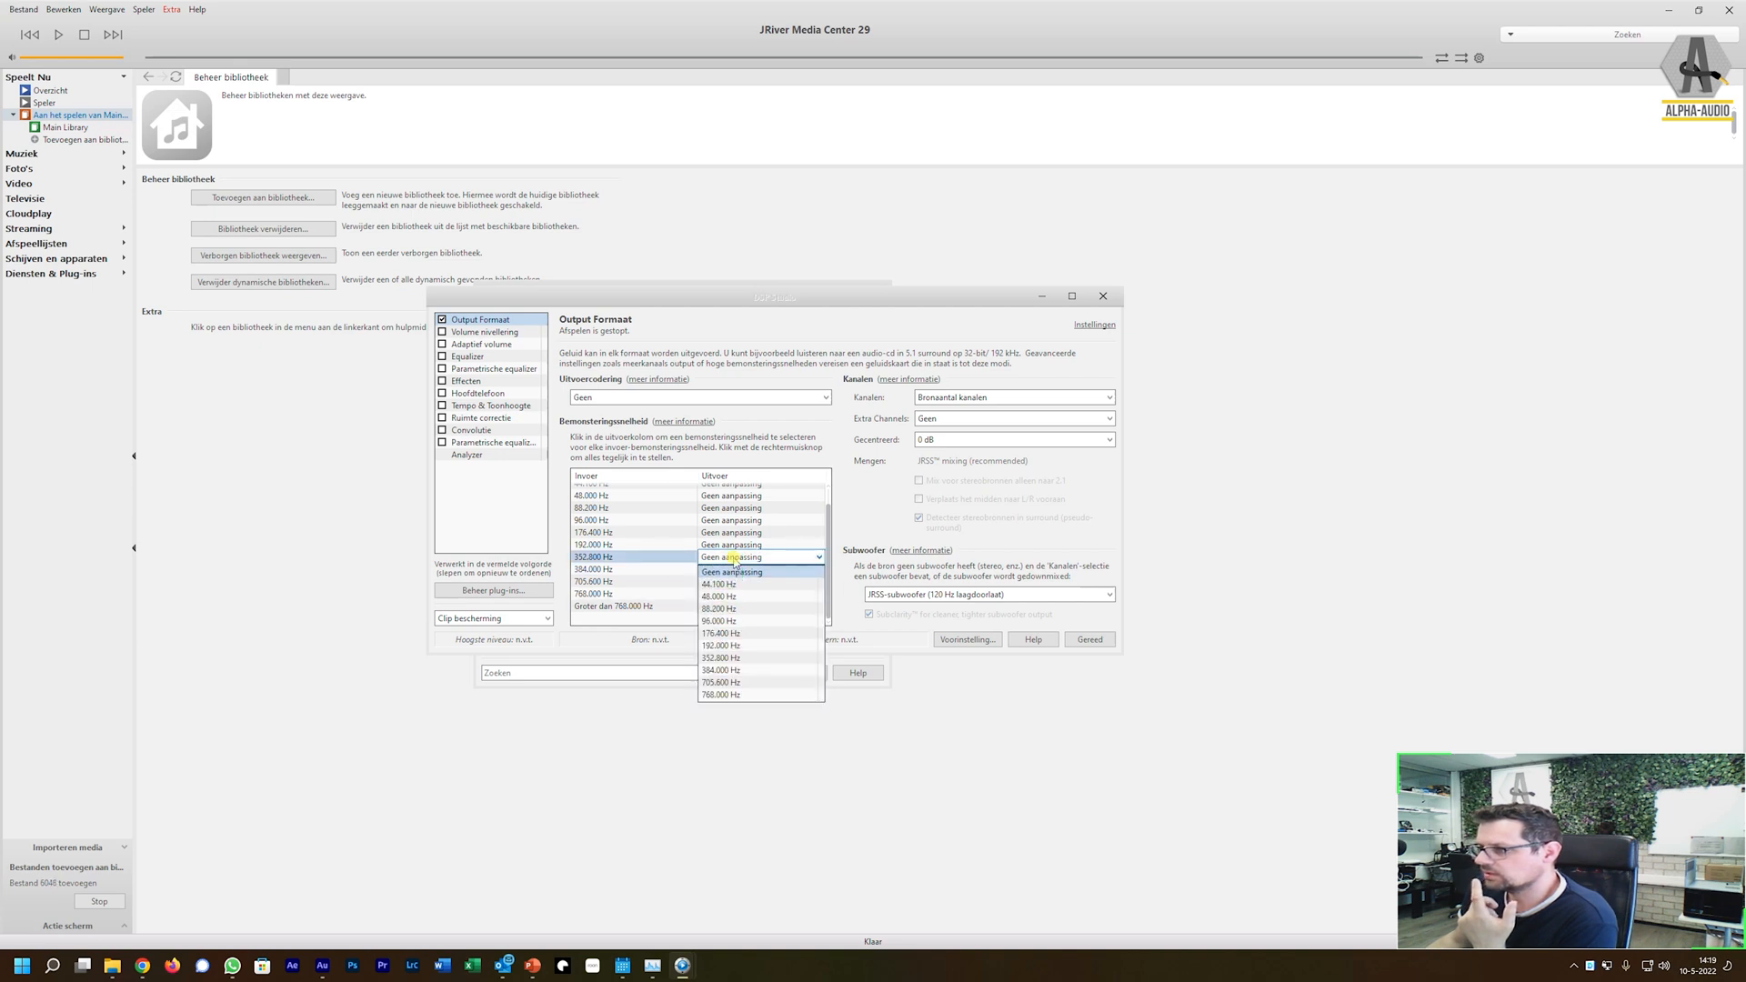
click(733, 609)
click(733, 549)
click(733, 546)
click(735, 608)
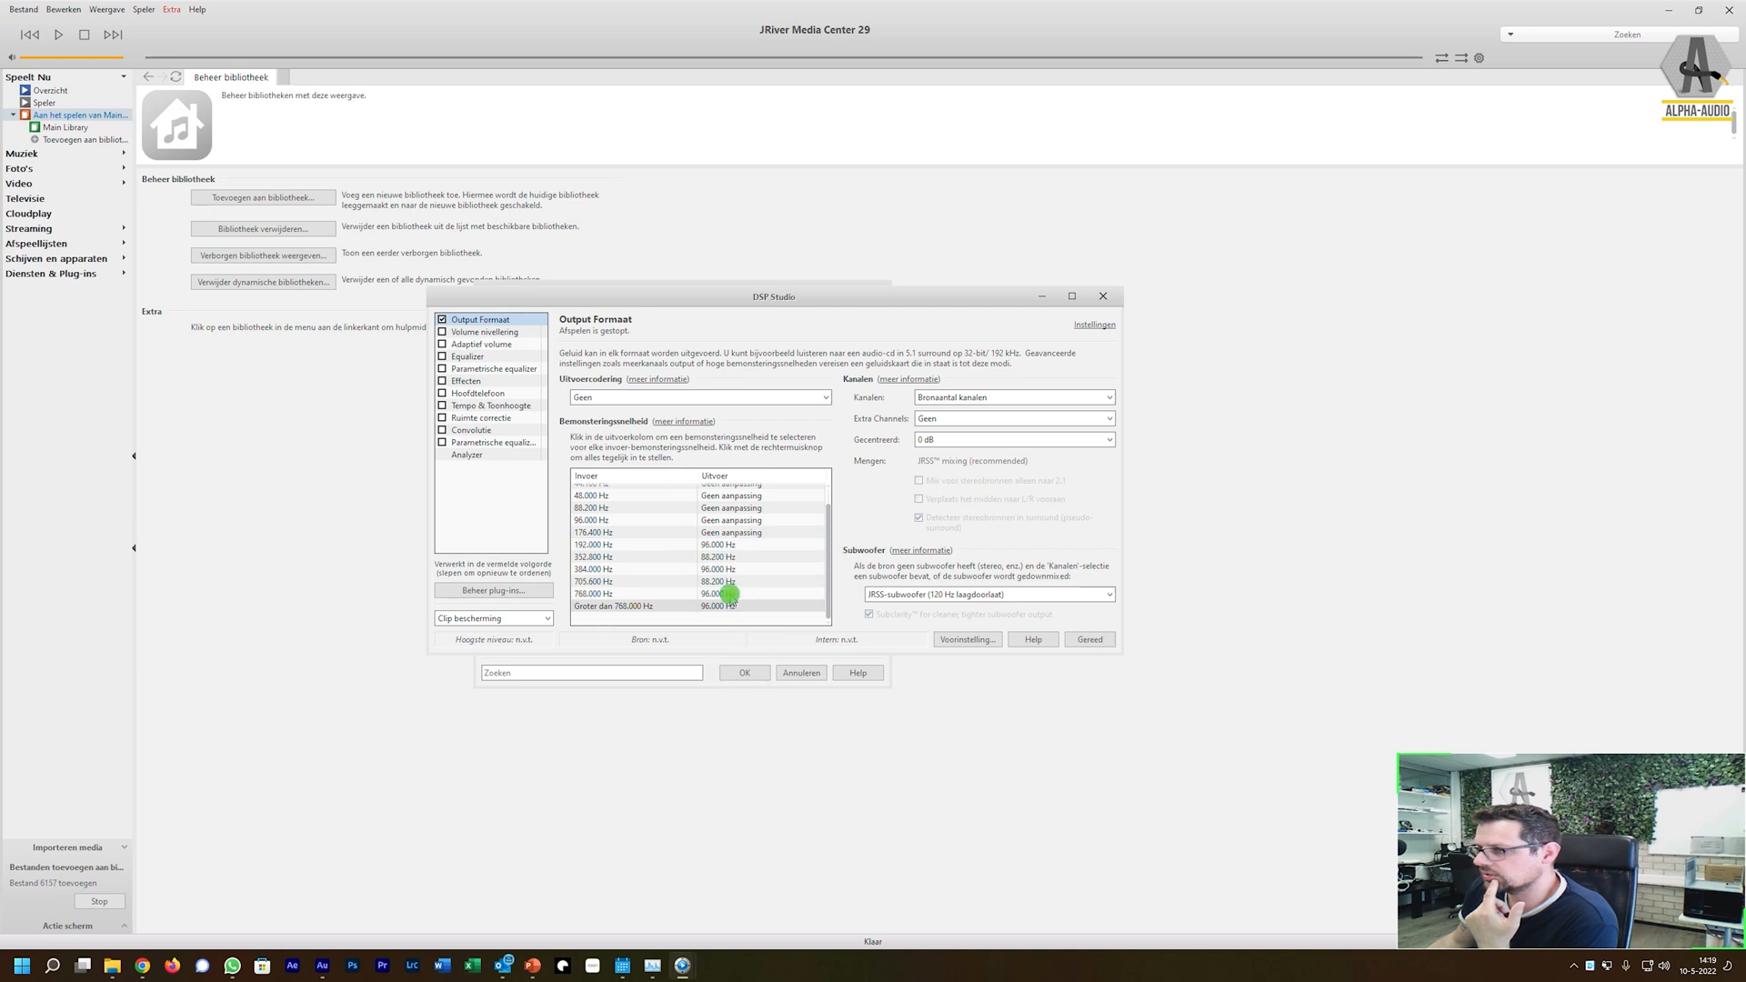
click(732, 530)
click(737, 571)
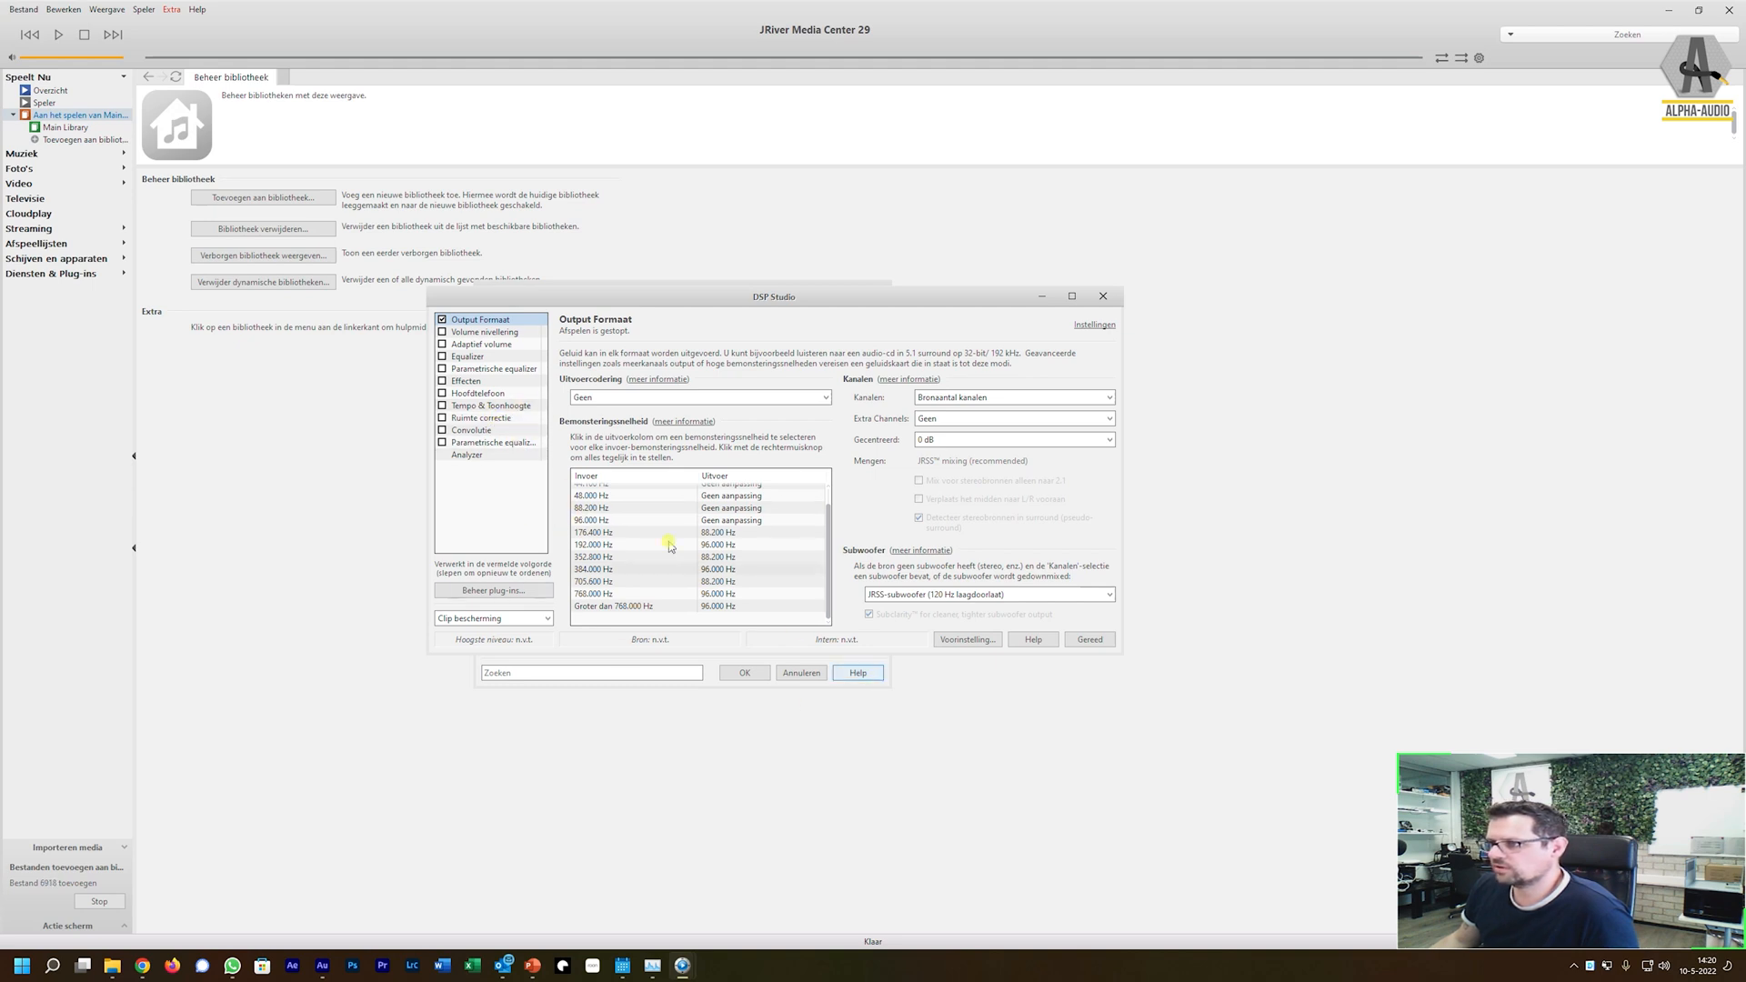
Step: Review the Ruimte correctie, Convolutie and second parametric equalizer pages, return to Output Formaat and close DSP Studio
click(491, 417)
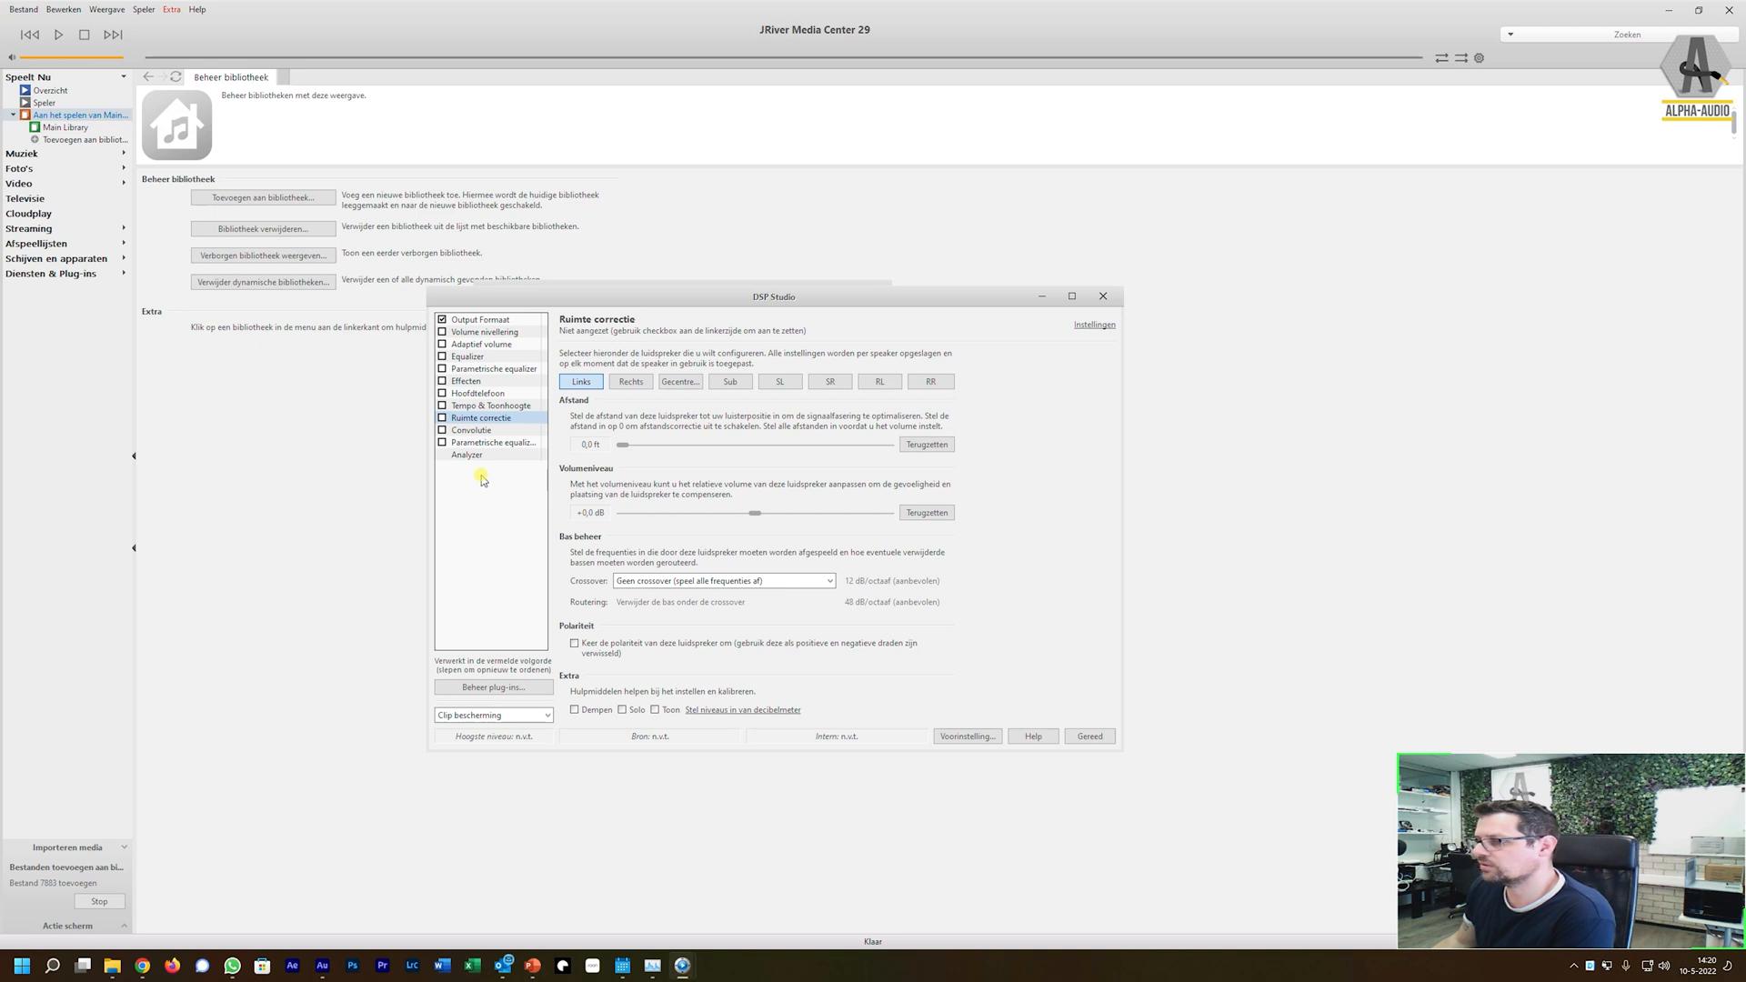
click(475, 429)
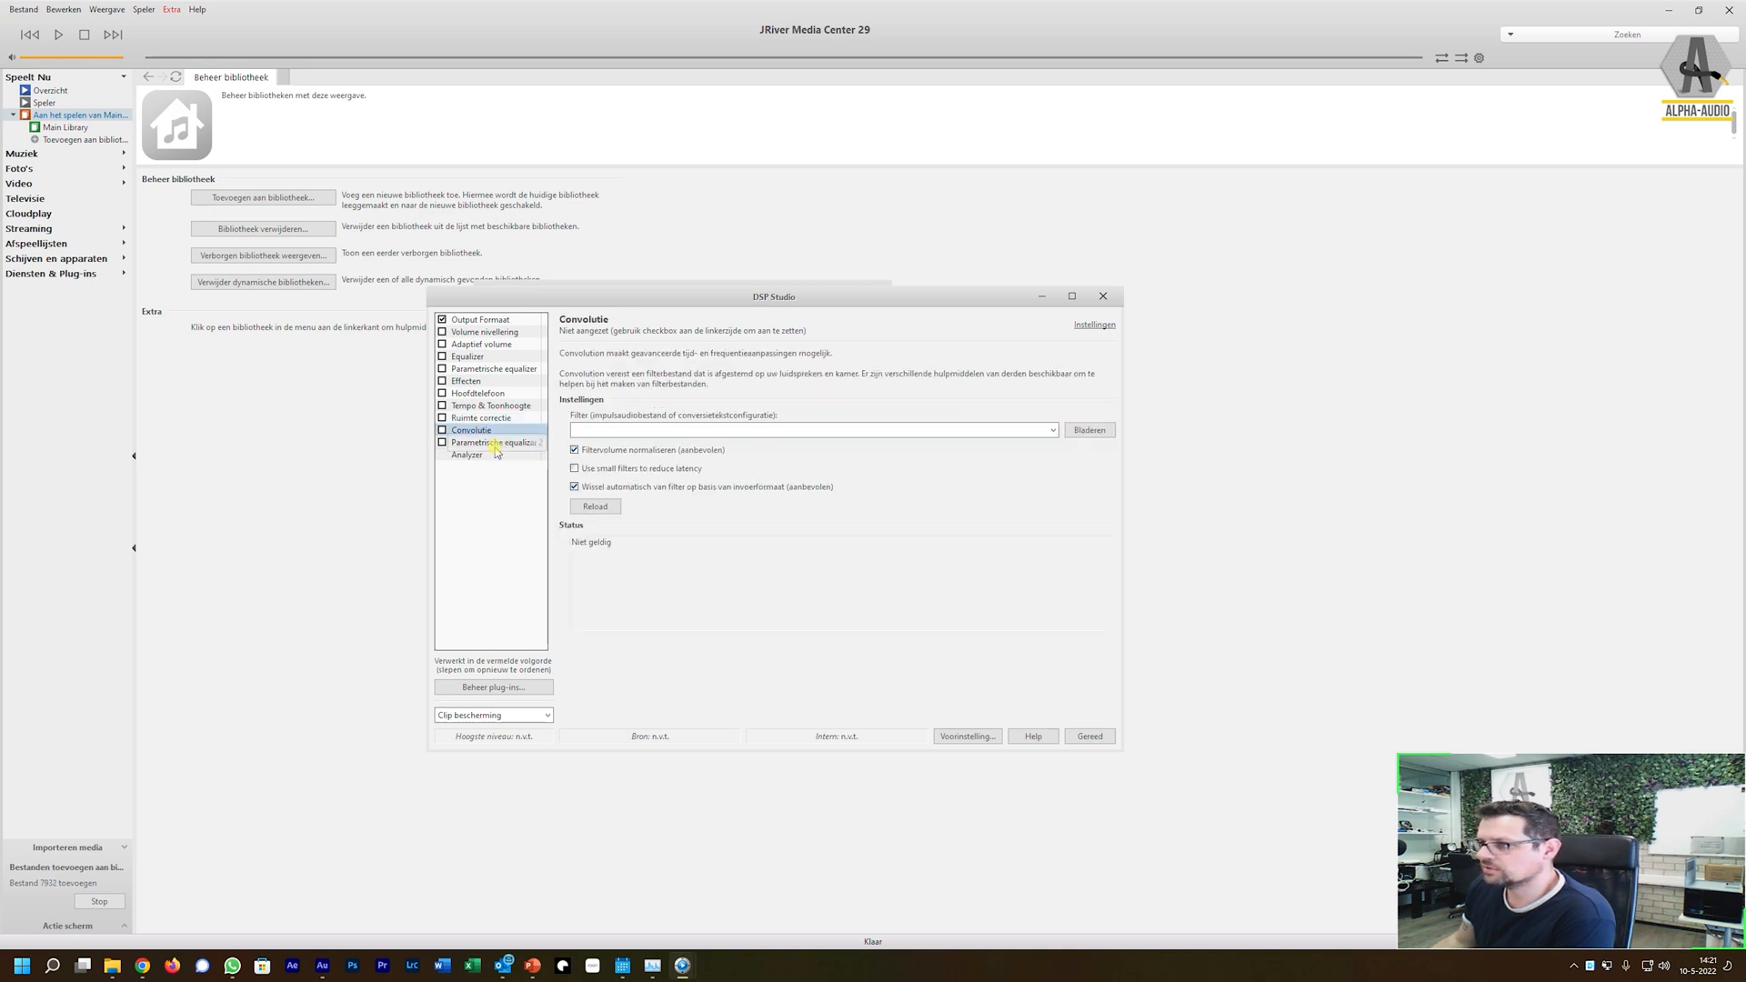
click(474, 443)
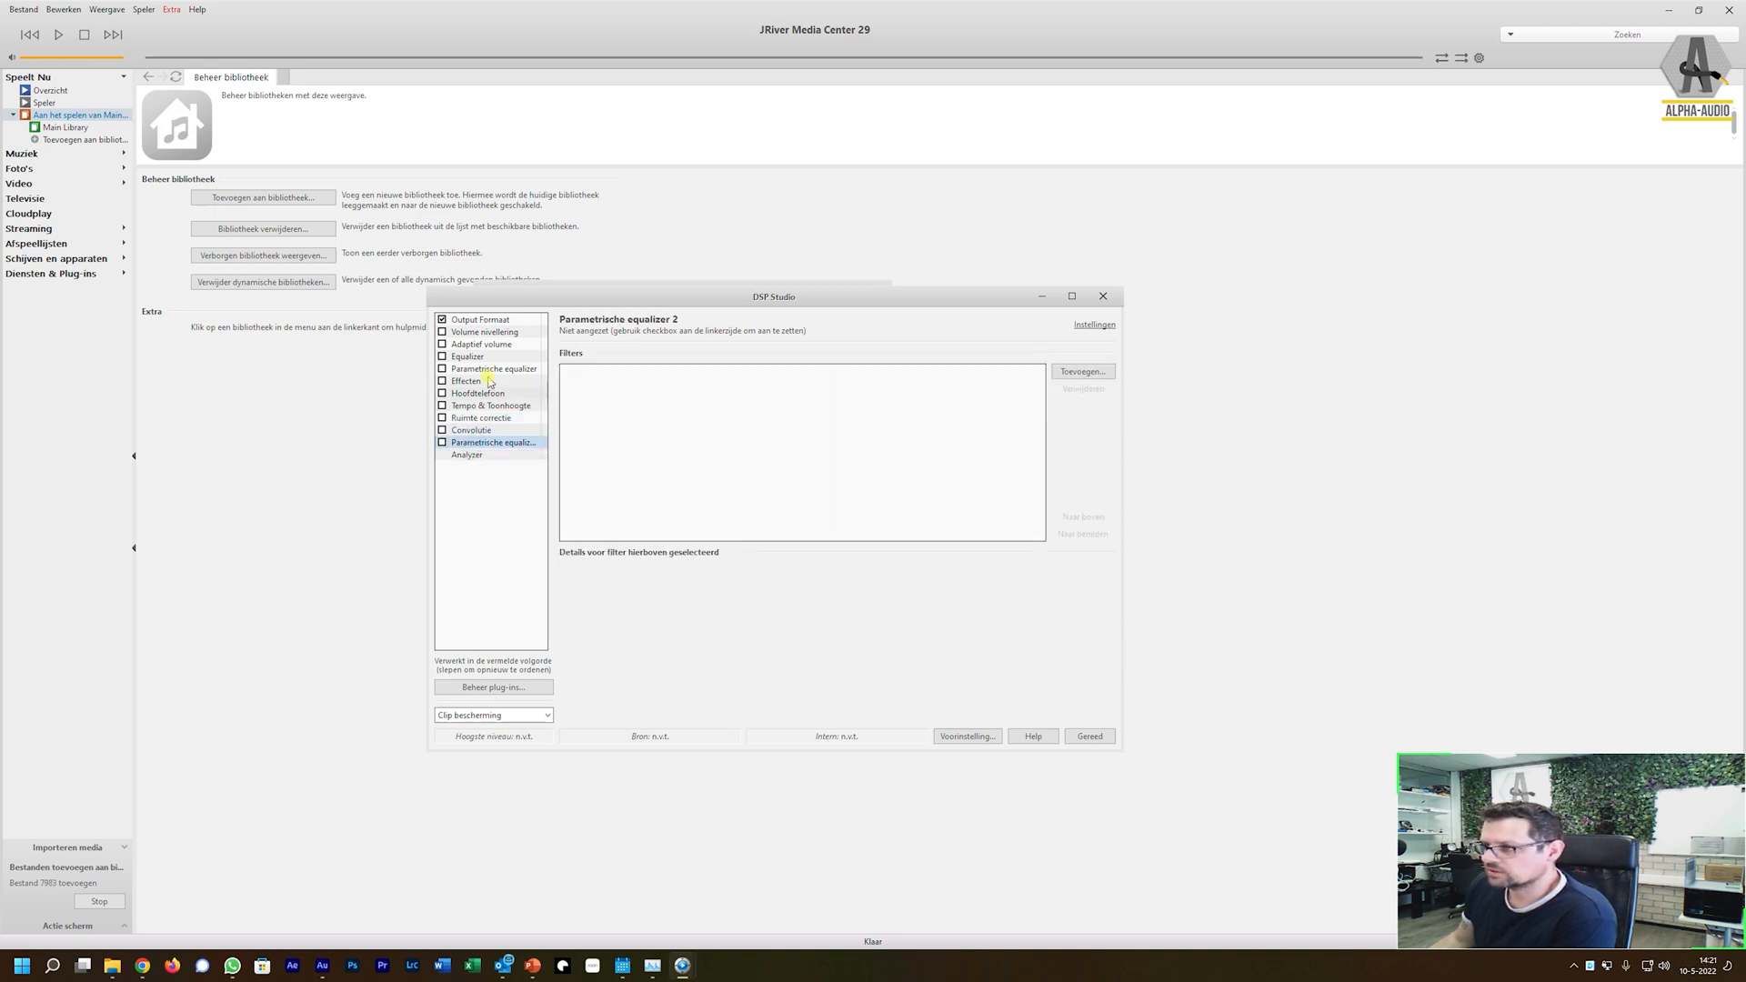
click(491, 319)
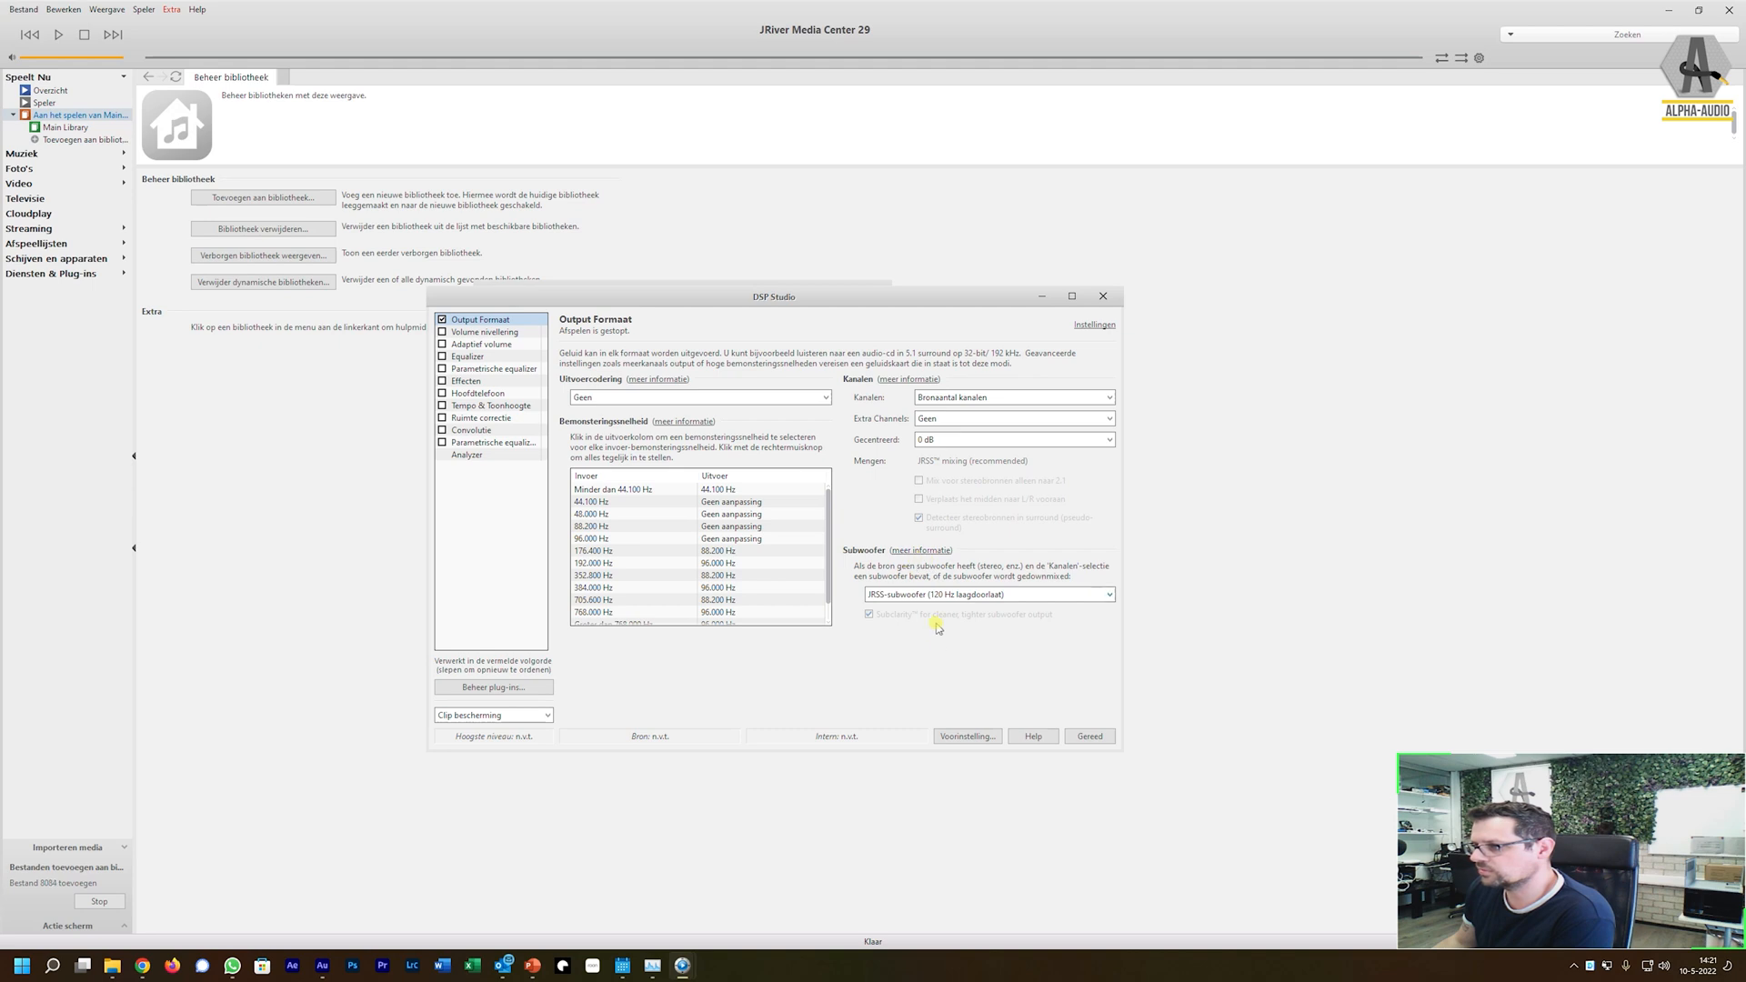
click(1090, 737)
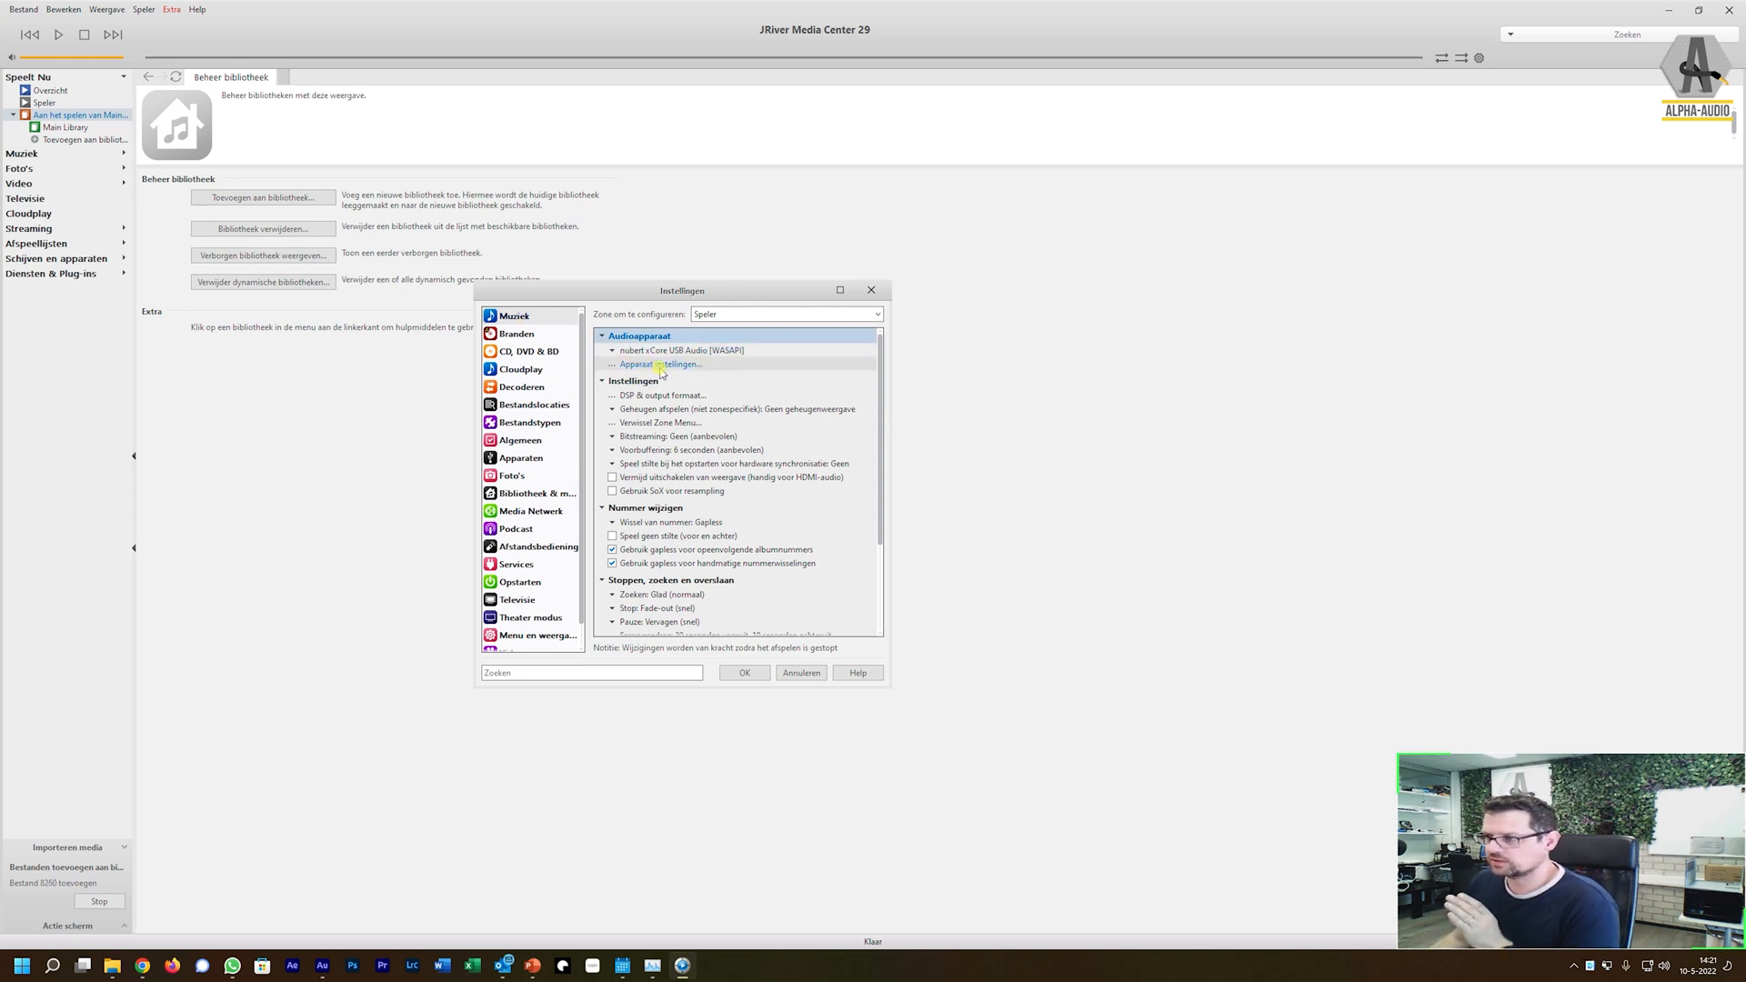
Step: Check the memory playback options, keeping Geen geheugenweergave, and look over the remaining music settings
click(673, 409)
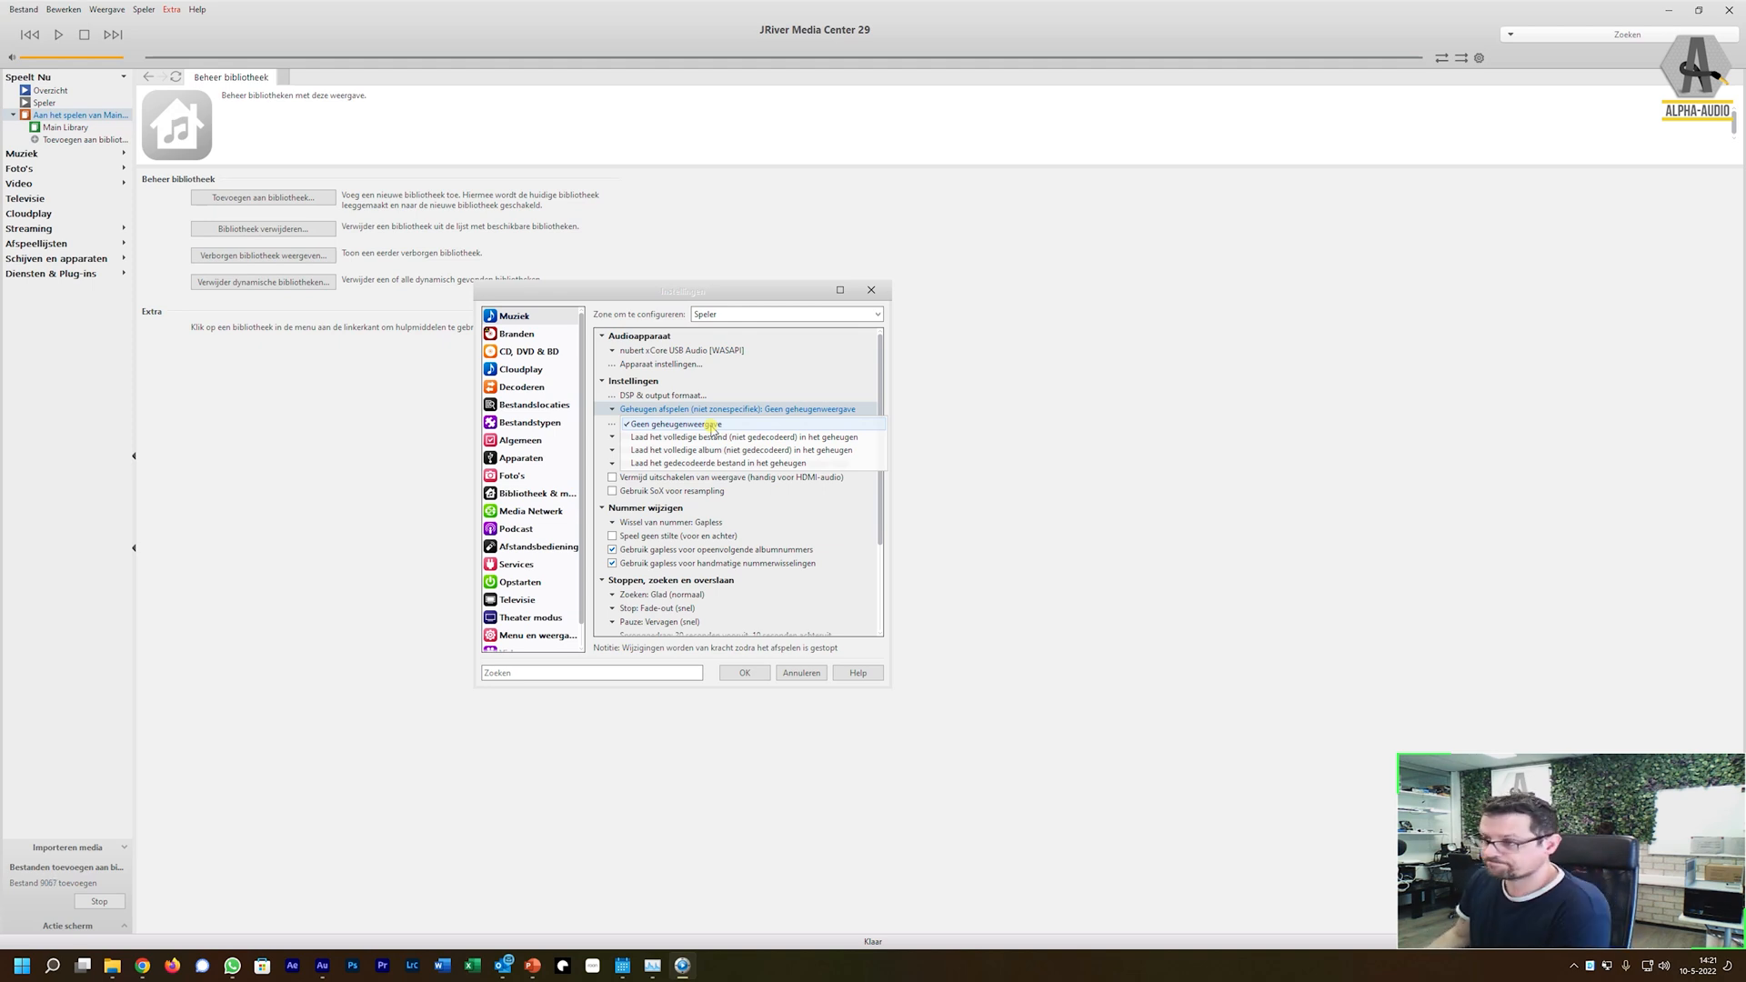
click(714, 428)
scroll(719, 572, down, 3)
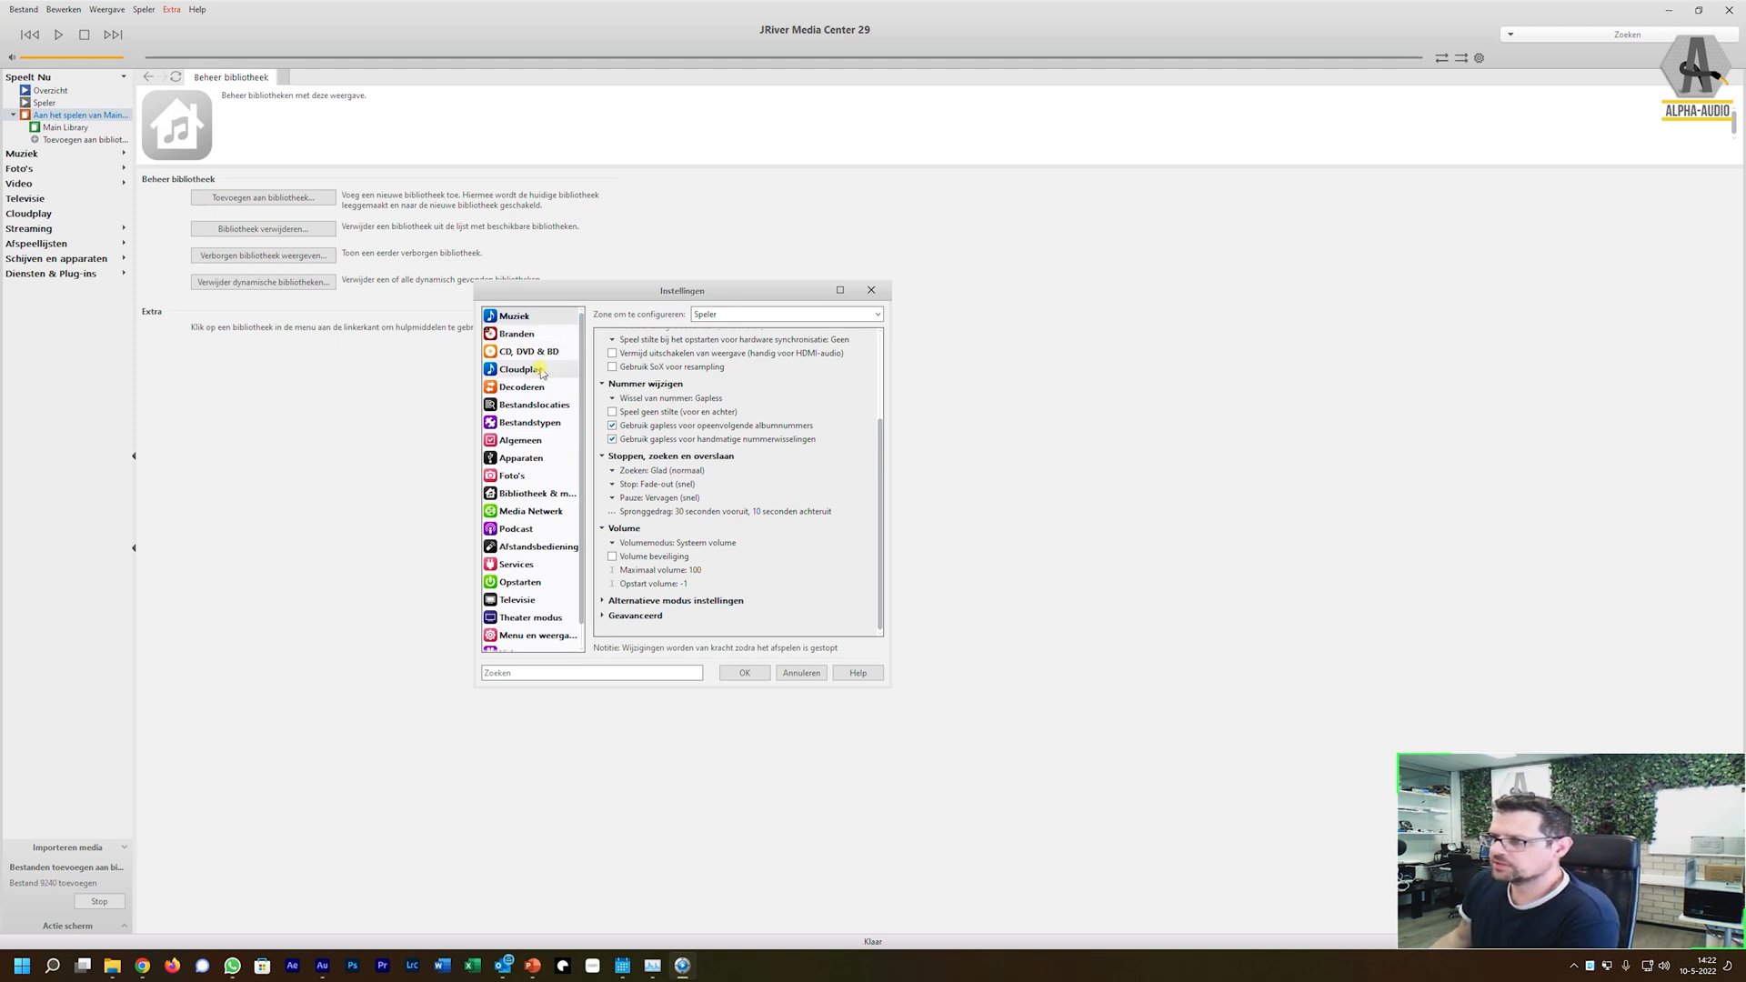
Step: Review the Cloudplay and Decoderen settings, checking the available CD ripping encoders while keeping FLAC Encoder
click(538, 371)
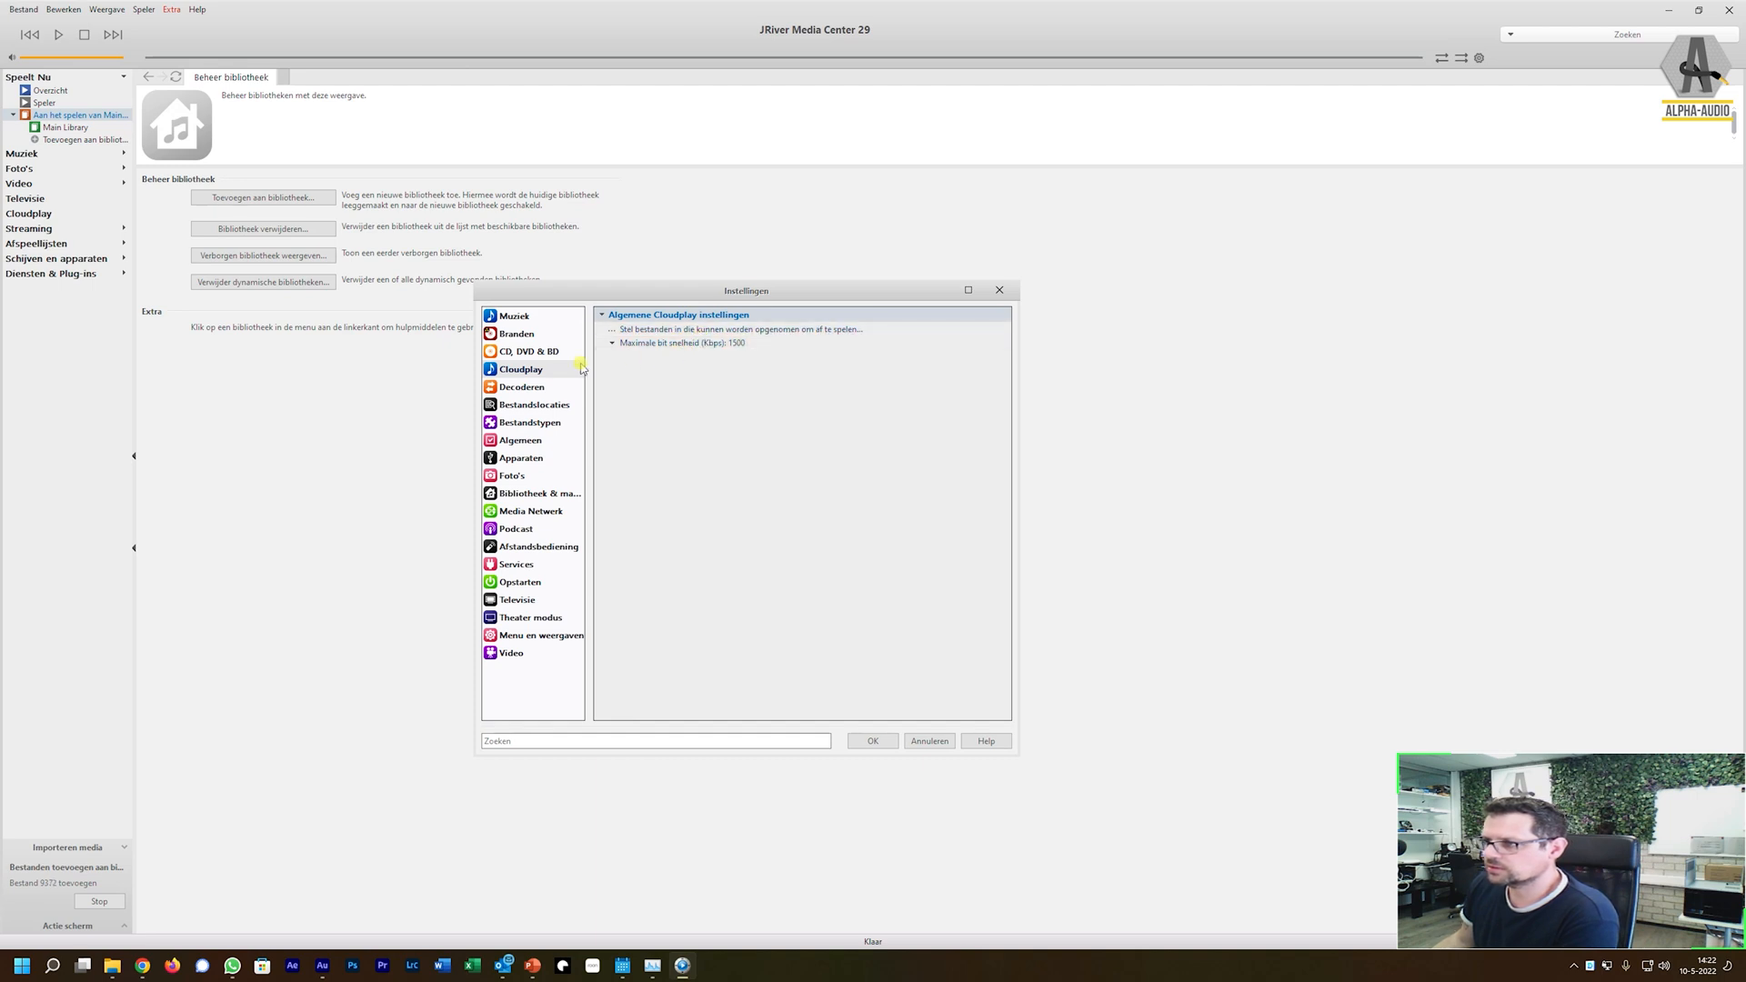
click(537, 387)
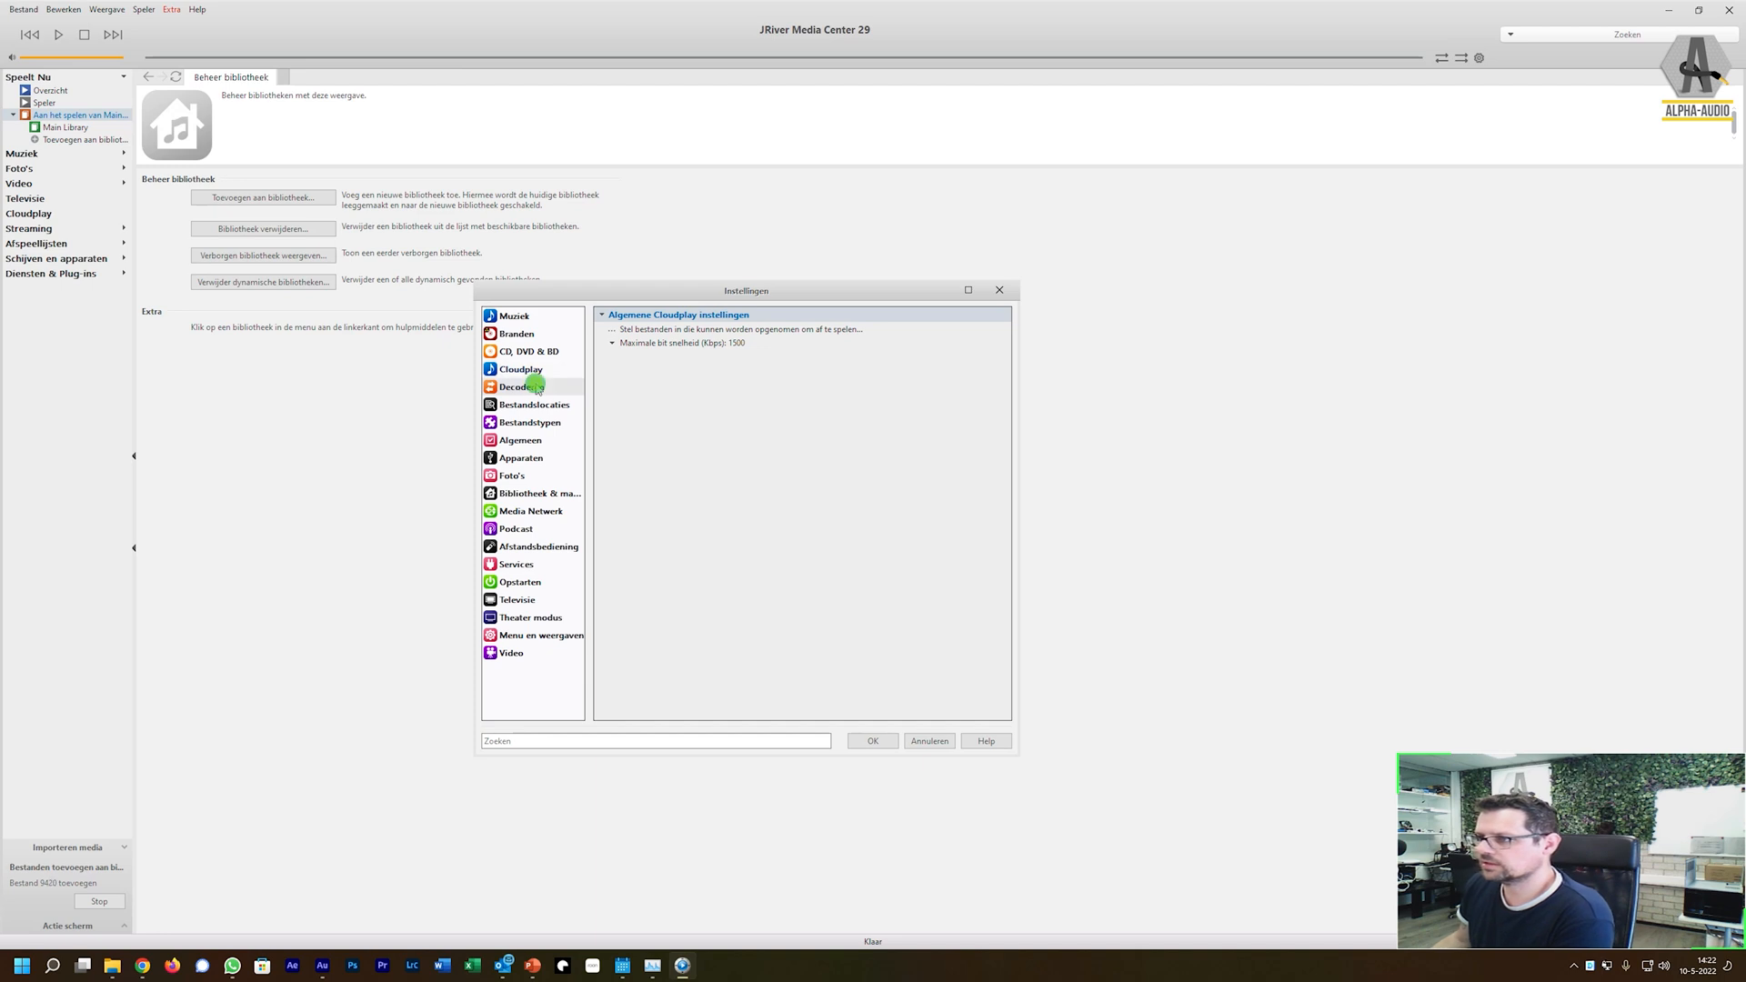
click(688, 331)
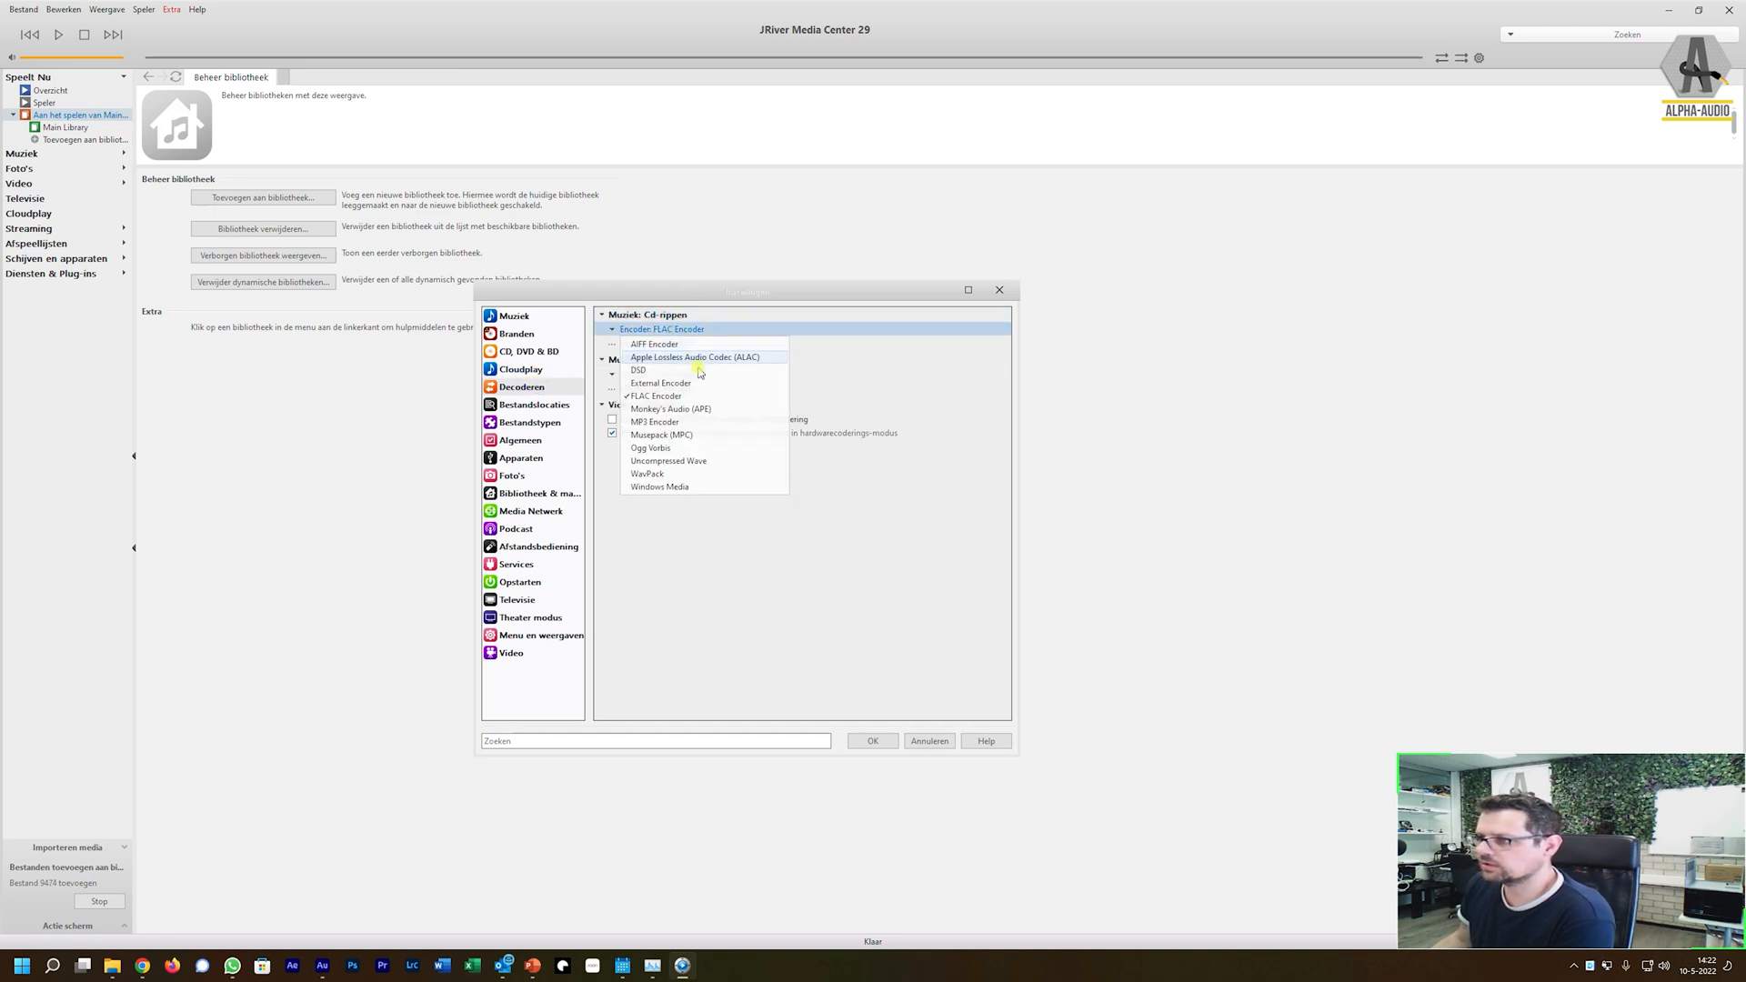
click(709, 601)
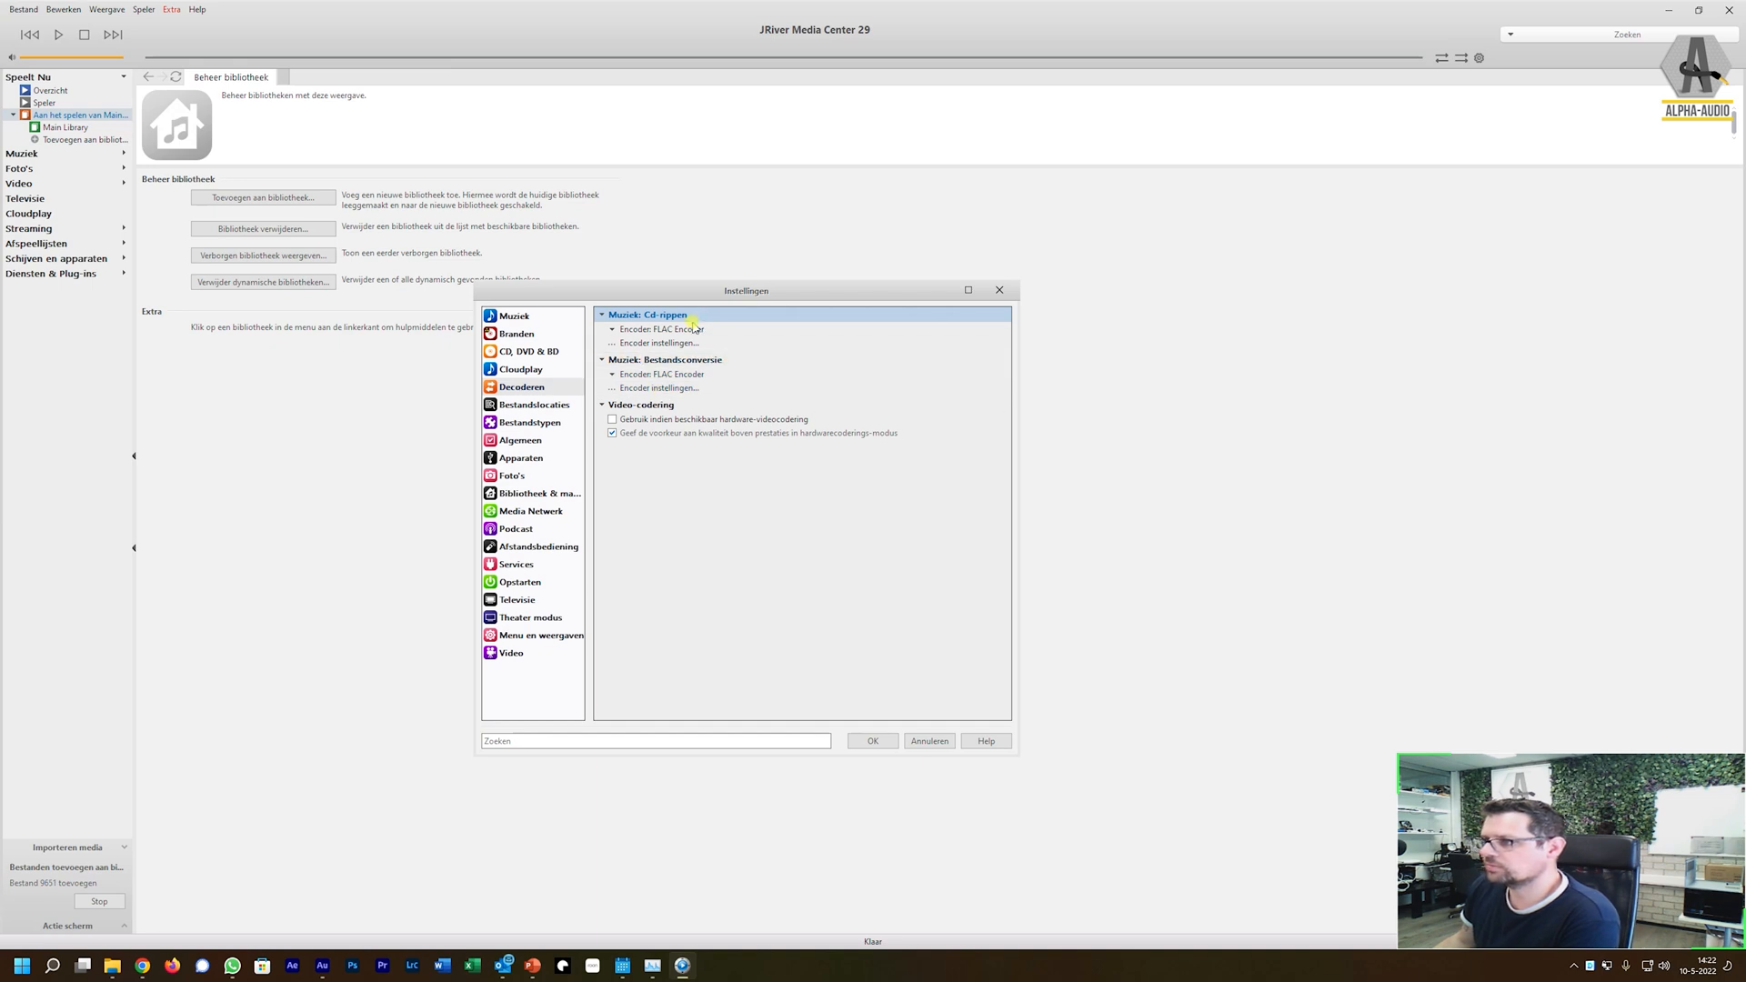
click(691, 330)
click(744, 516)
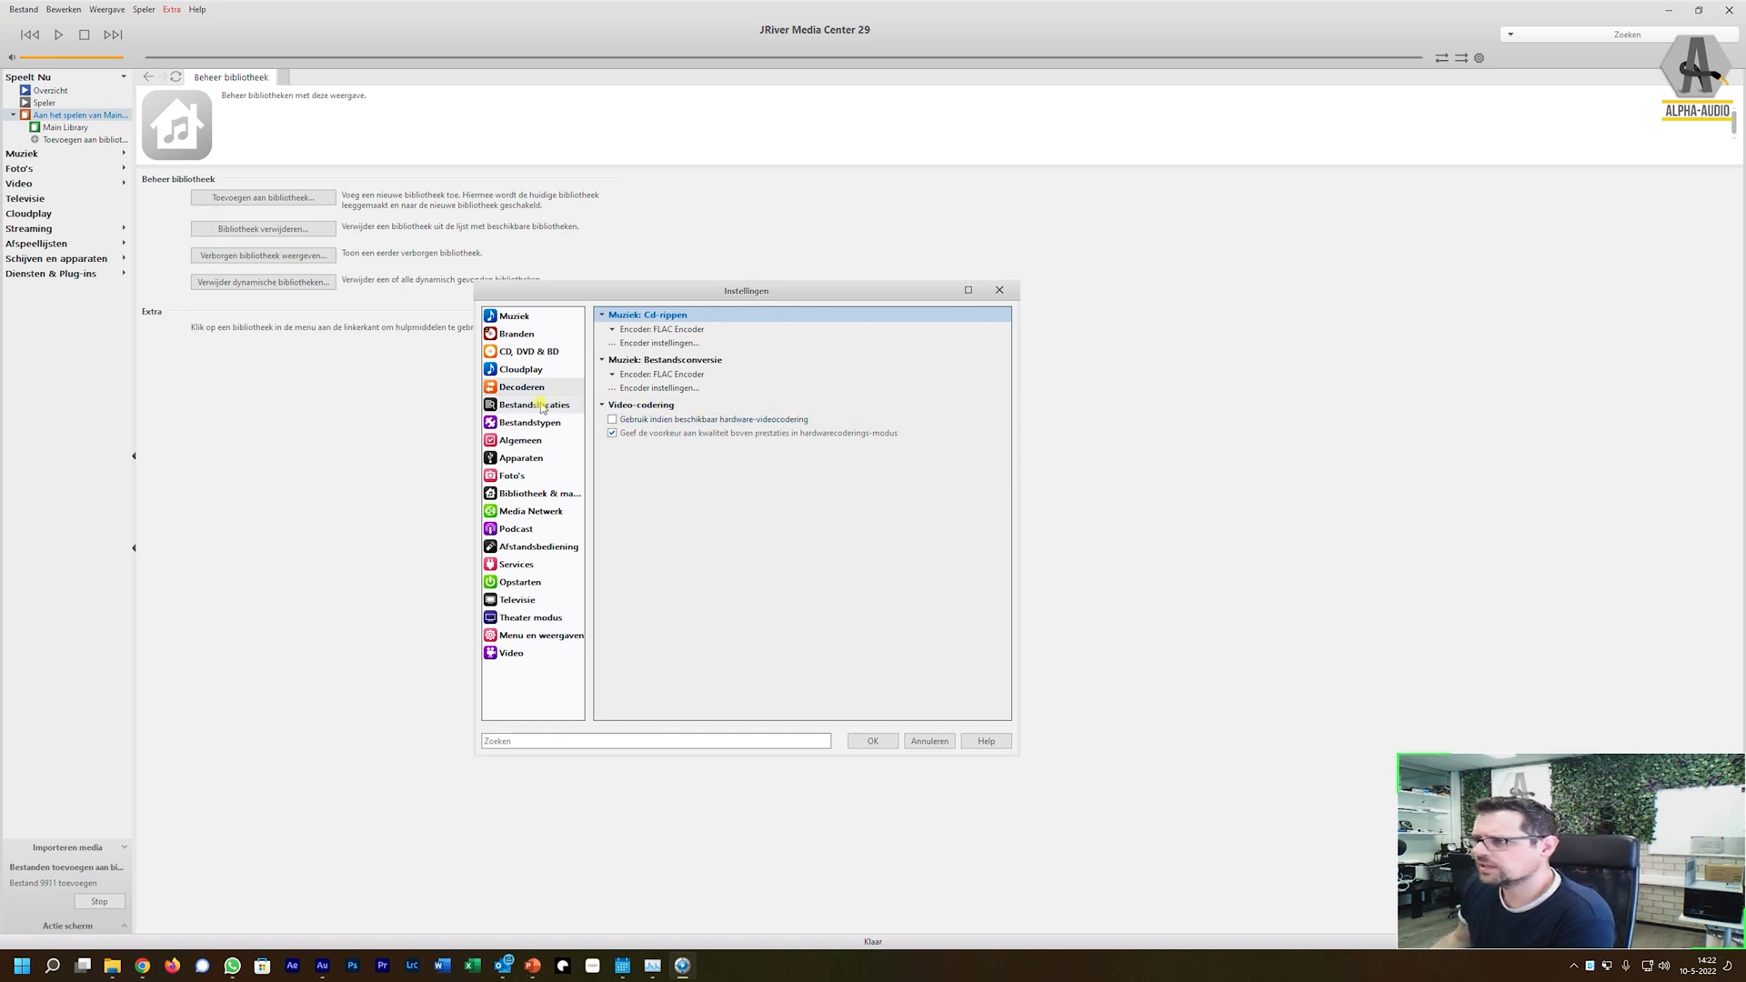
Step: Review the file type associations under Bestandstypen and the general program options under Algemeen
click(515, 423)
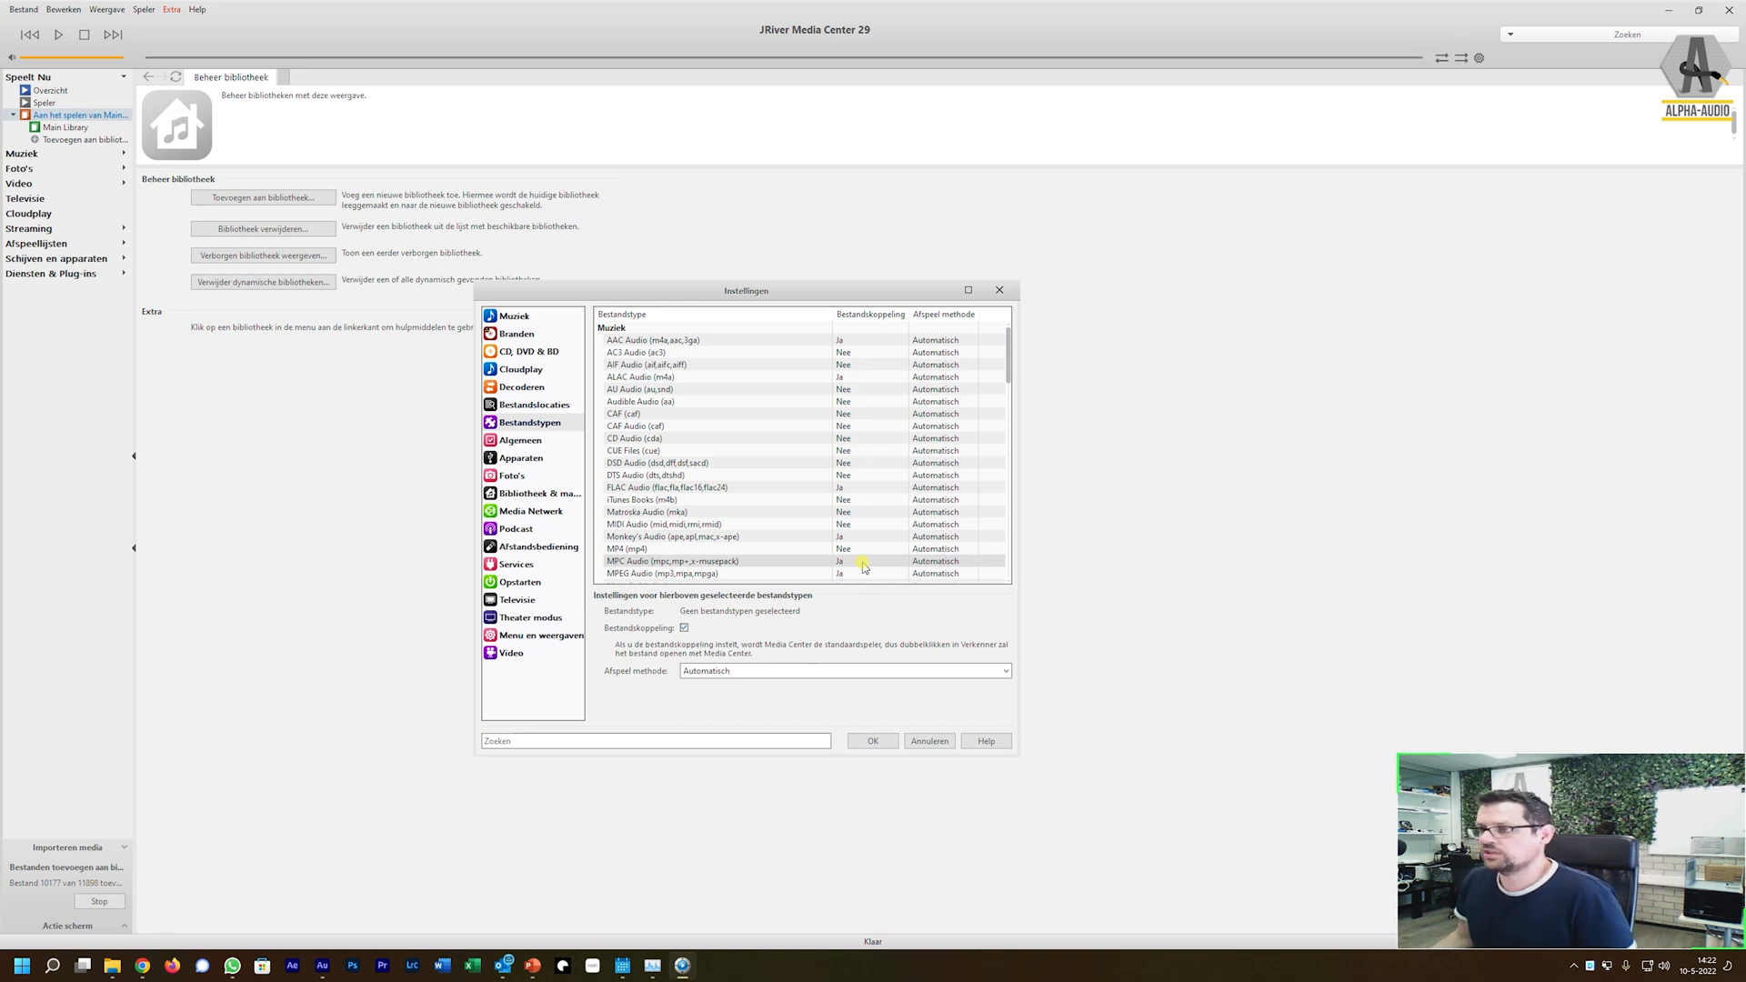
click(516, 442)
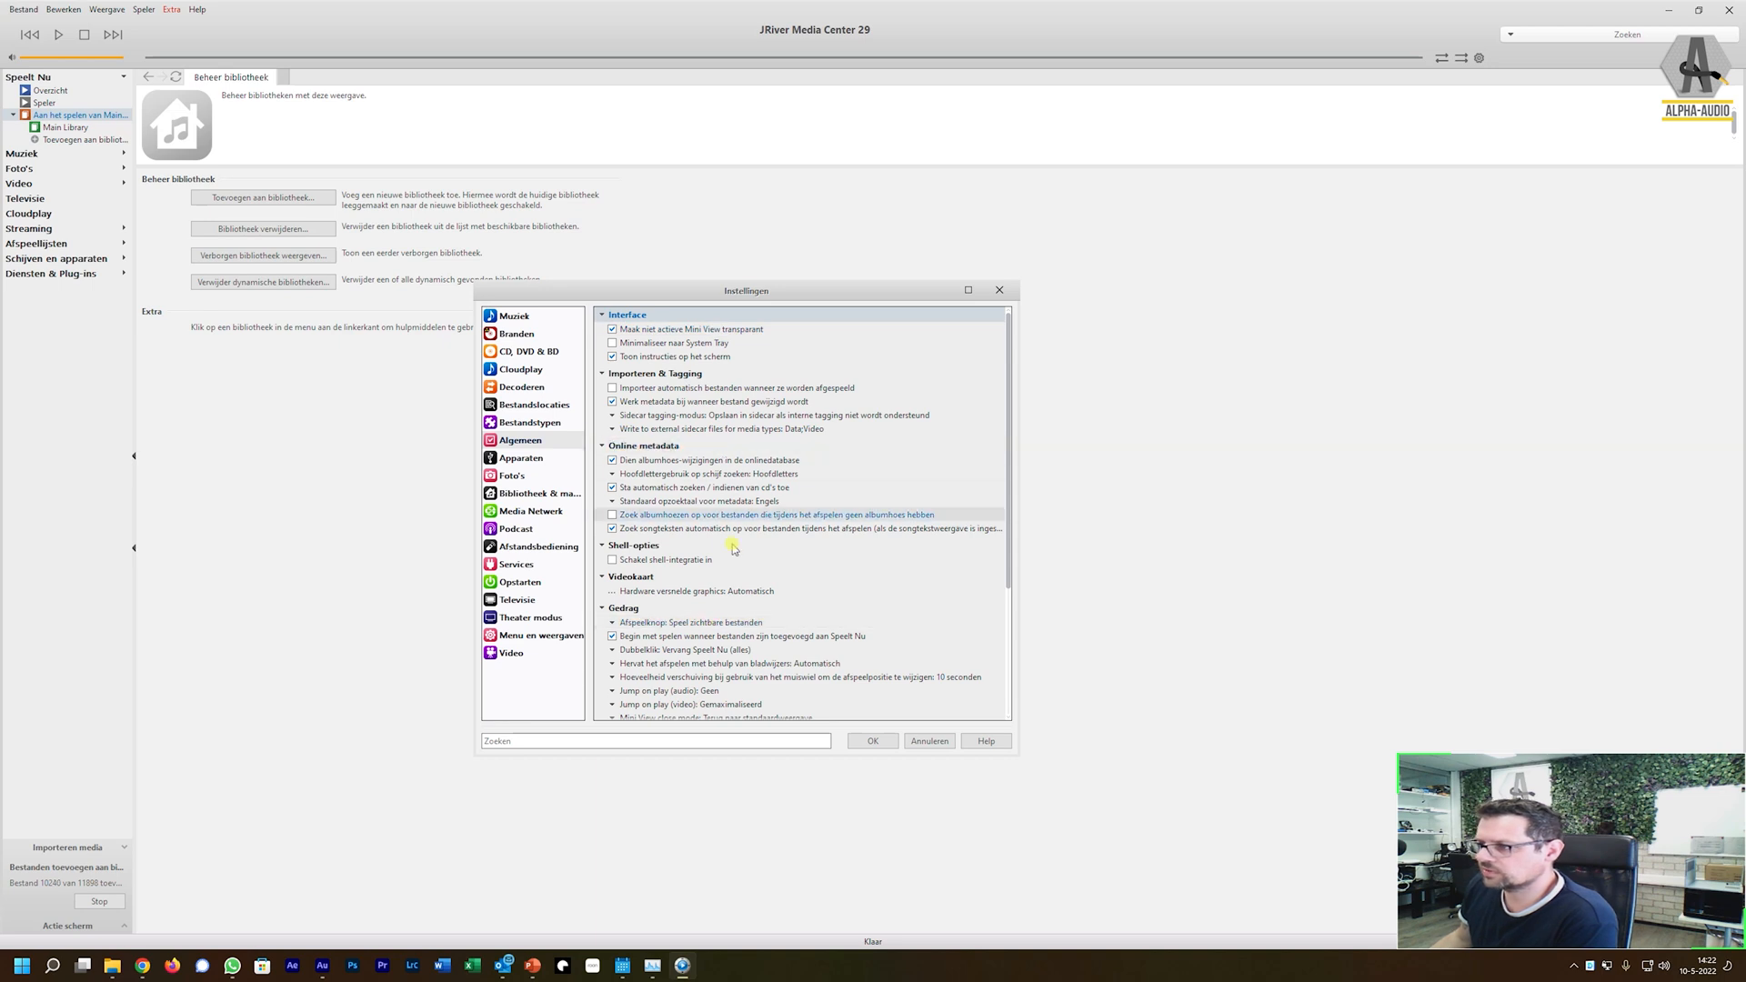
scroll(727, 582, down, 5)
scroll(727, 591, up, 2)
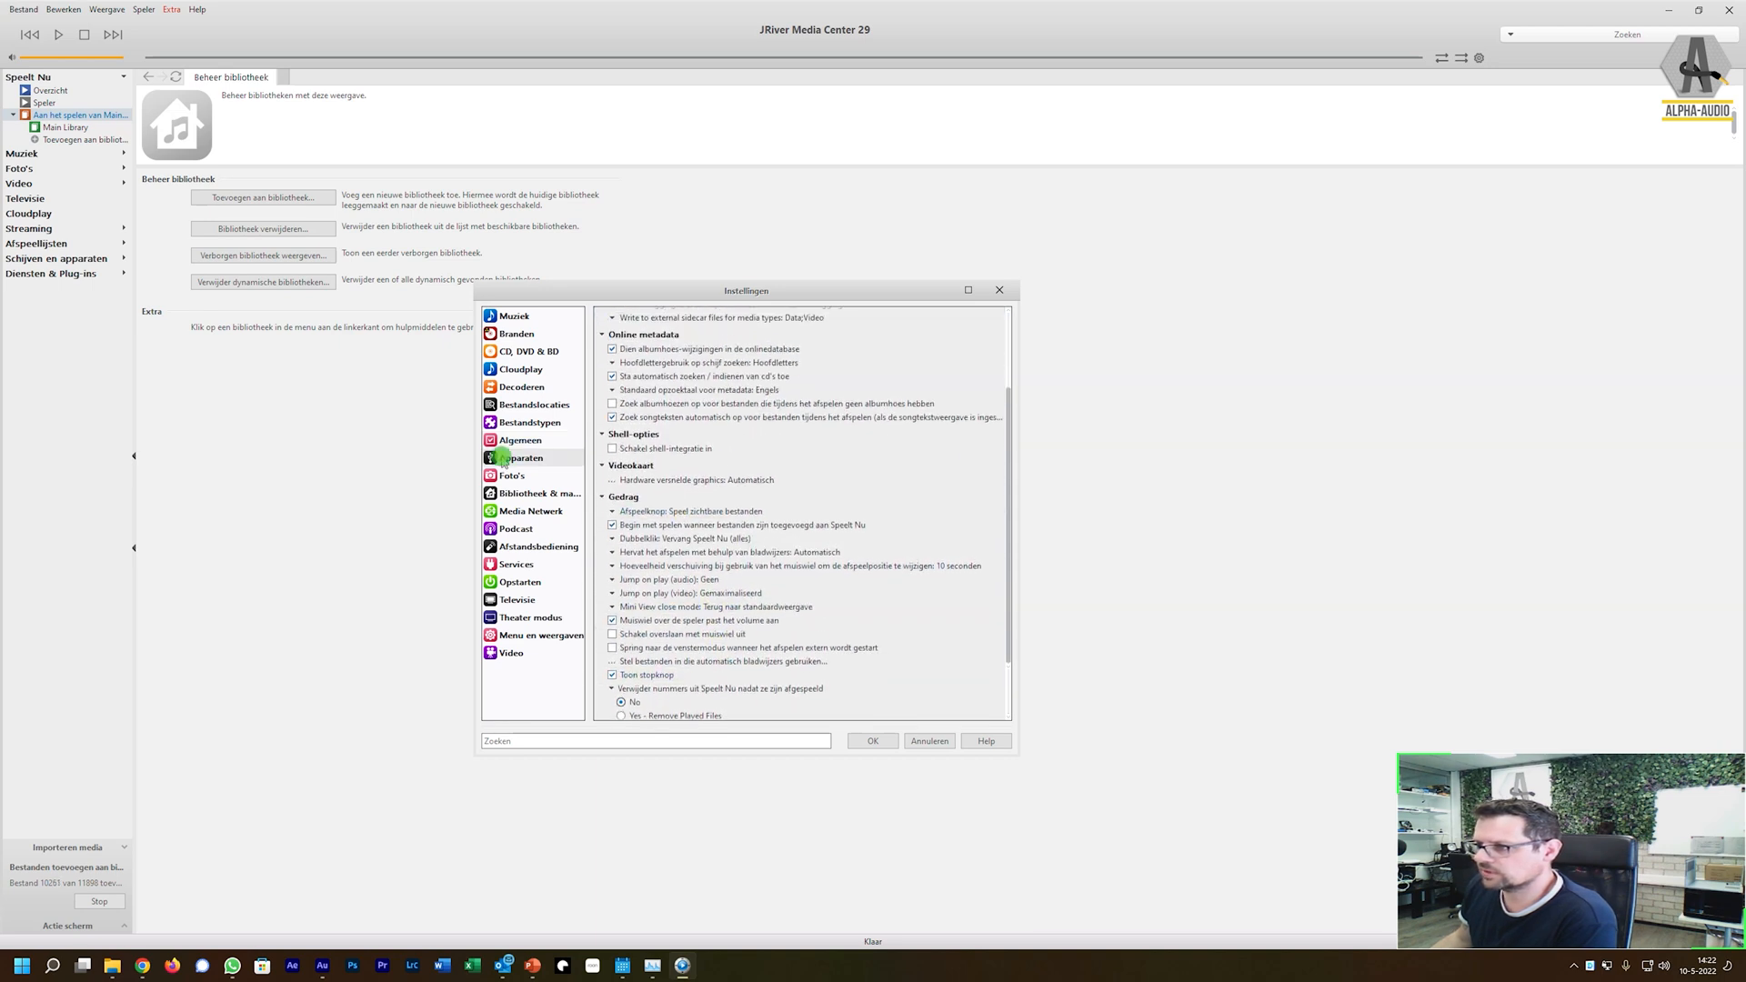
Step: Review the Apparaten, Foto's and Bibliotheek settings pages and widen the Instellingen window
click(520, 458)
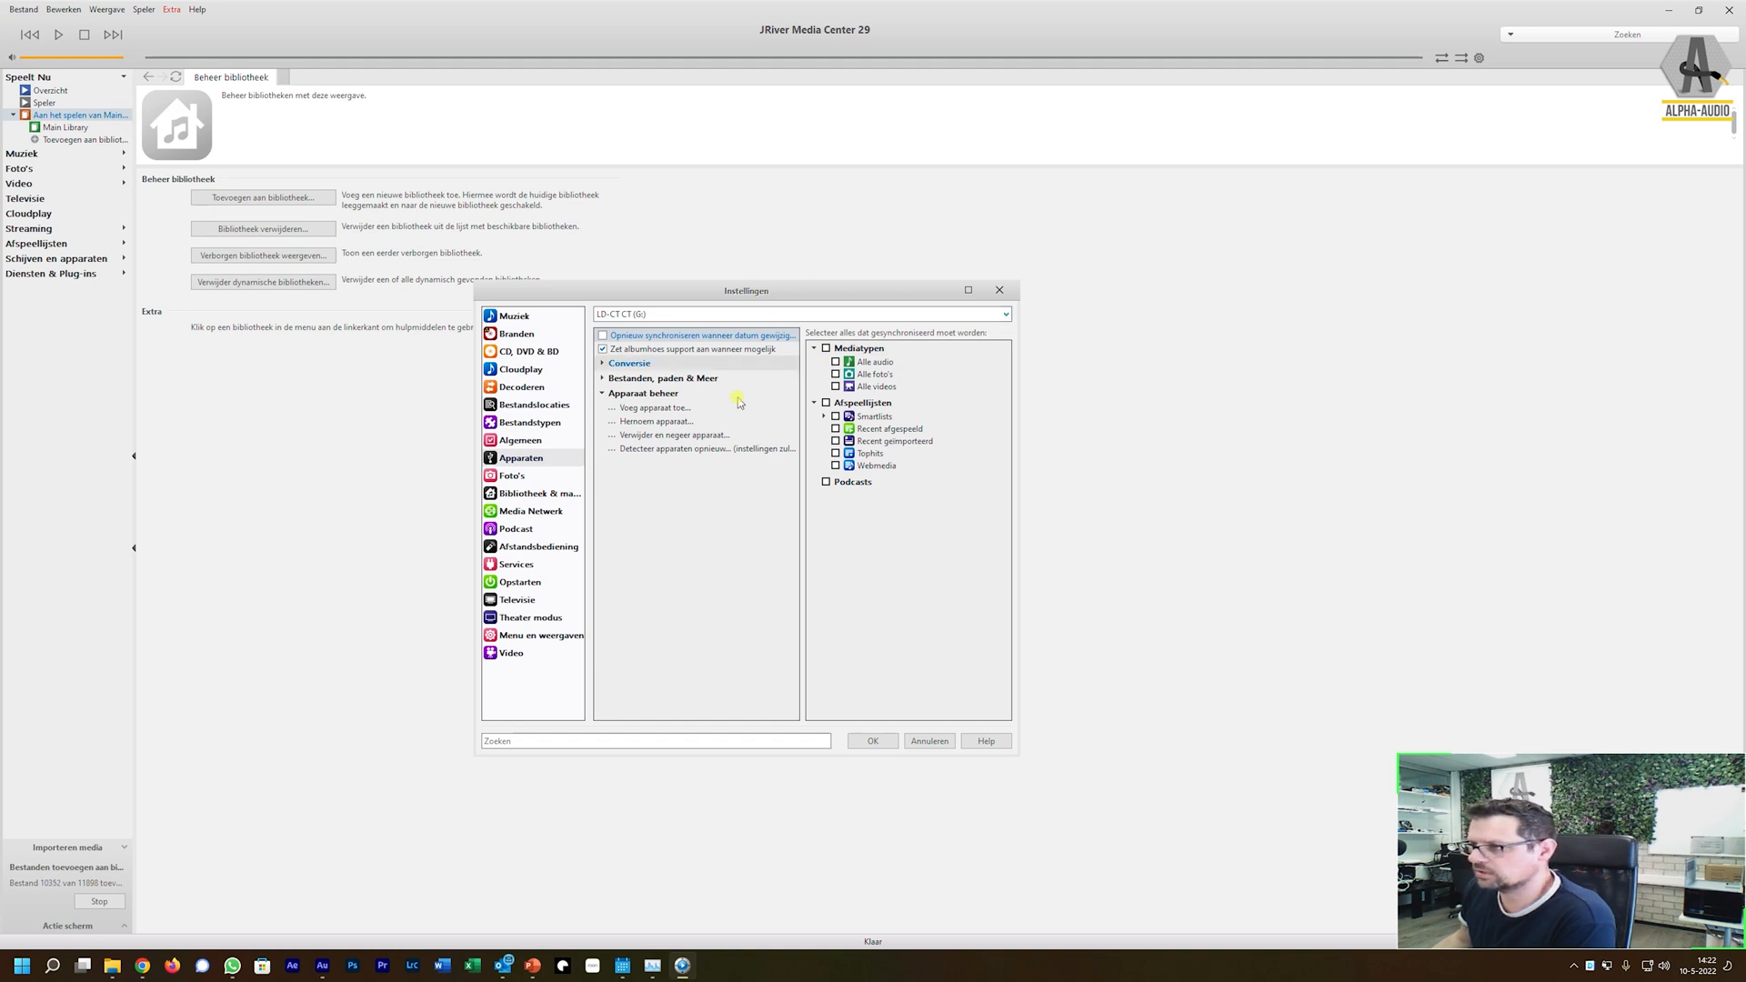
click(526, 477)
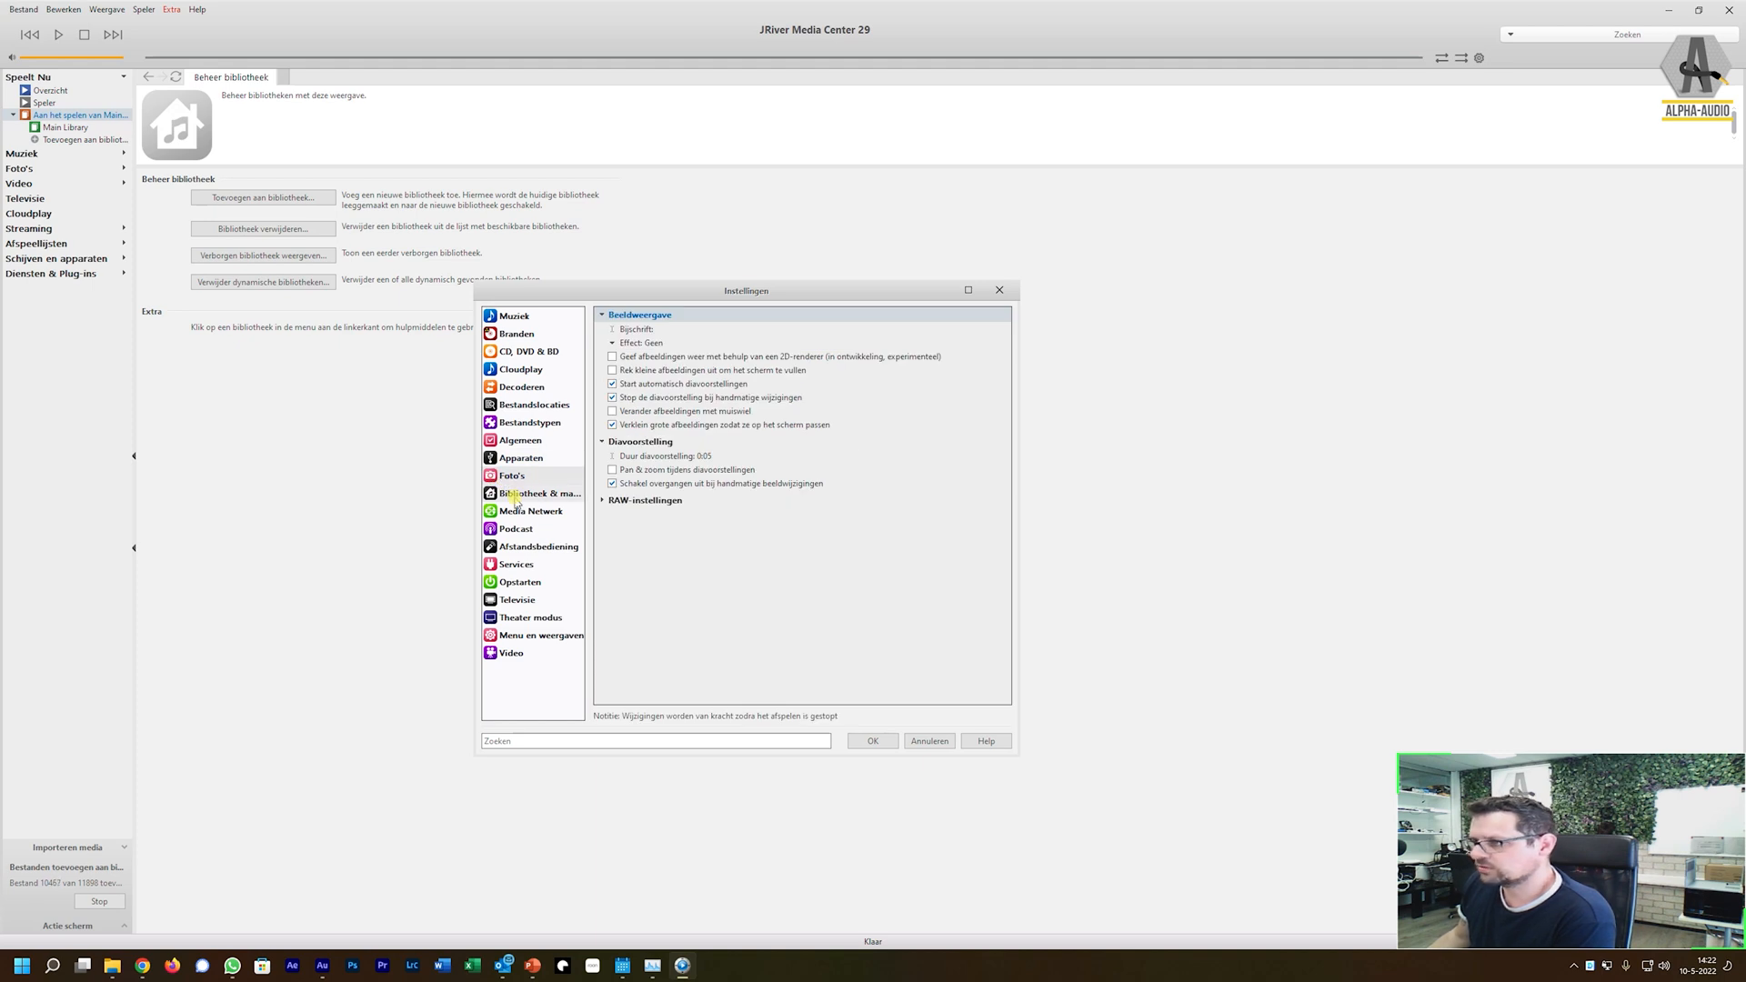
click(516, 496)
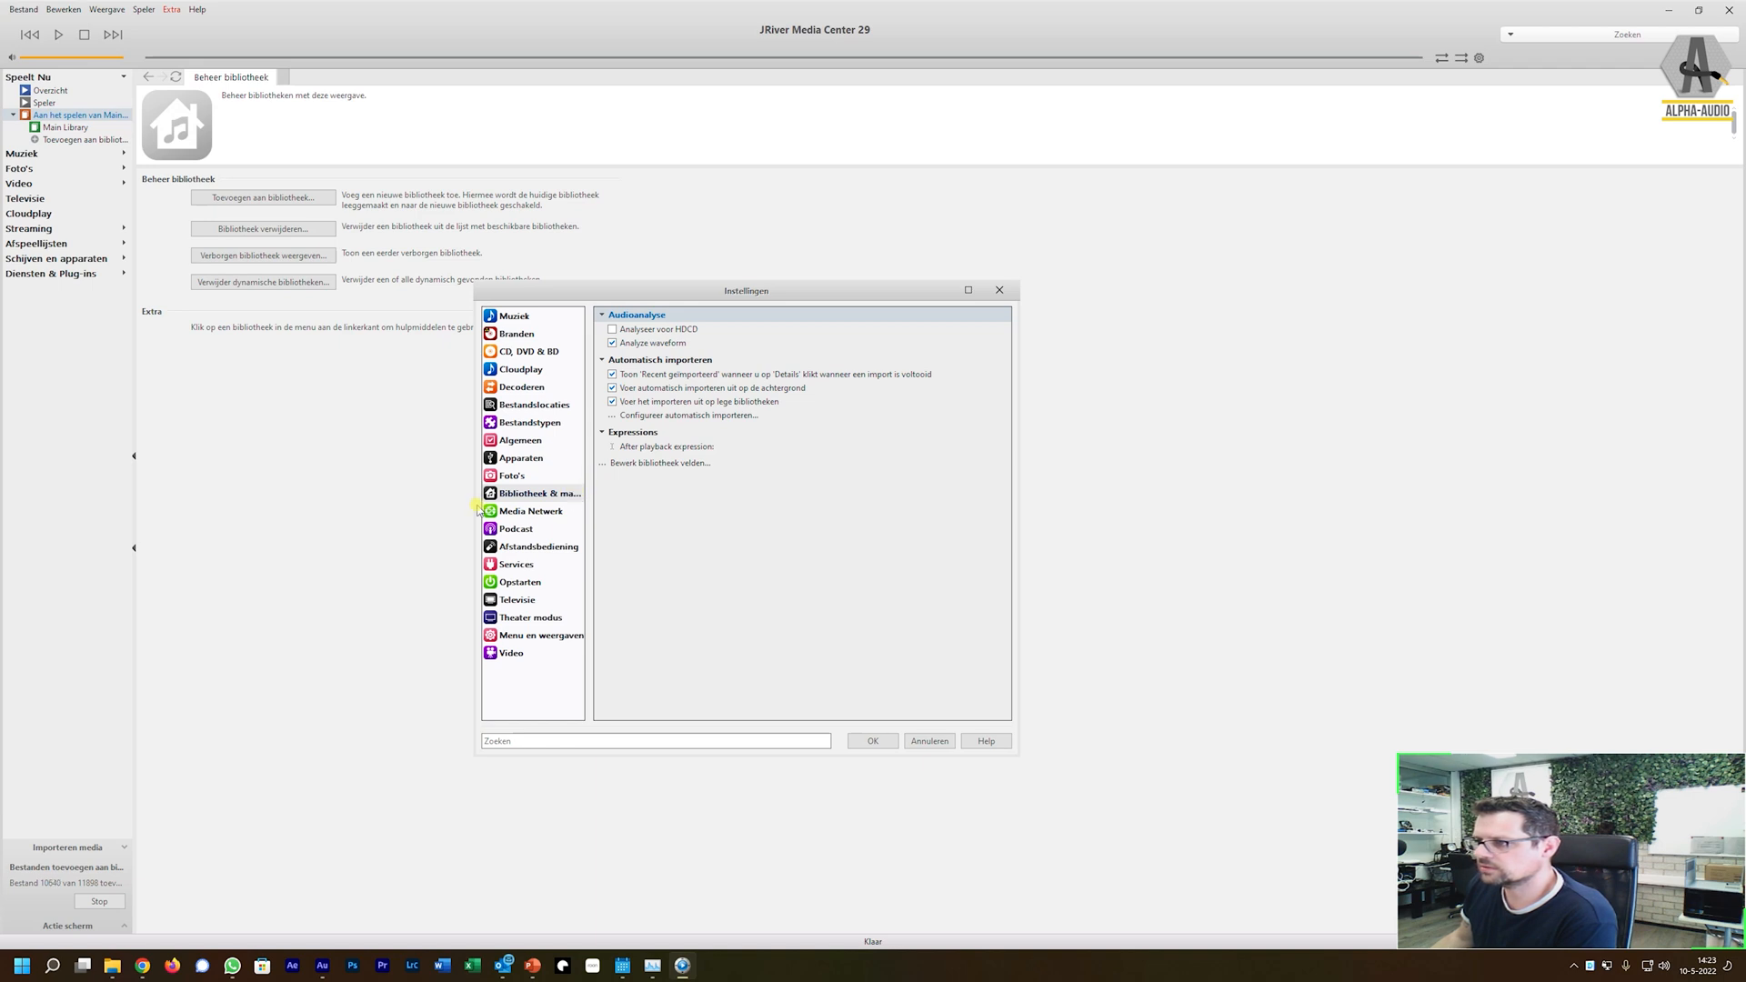
drag(475, 507, 353, 511)
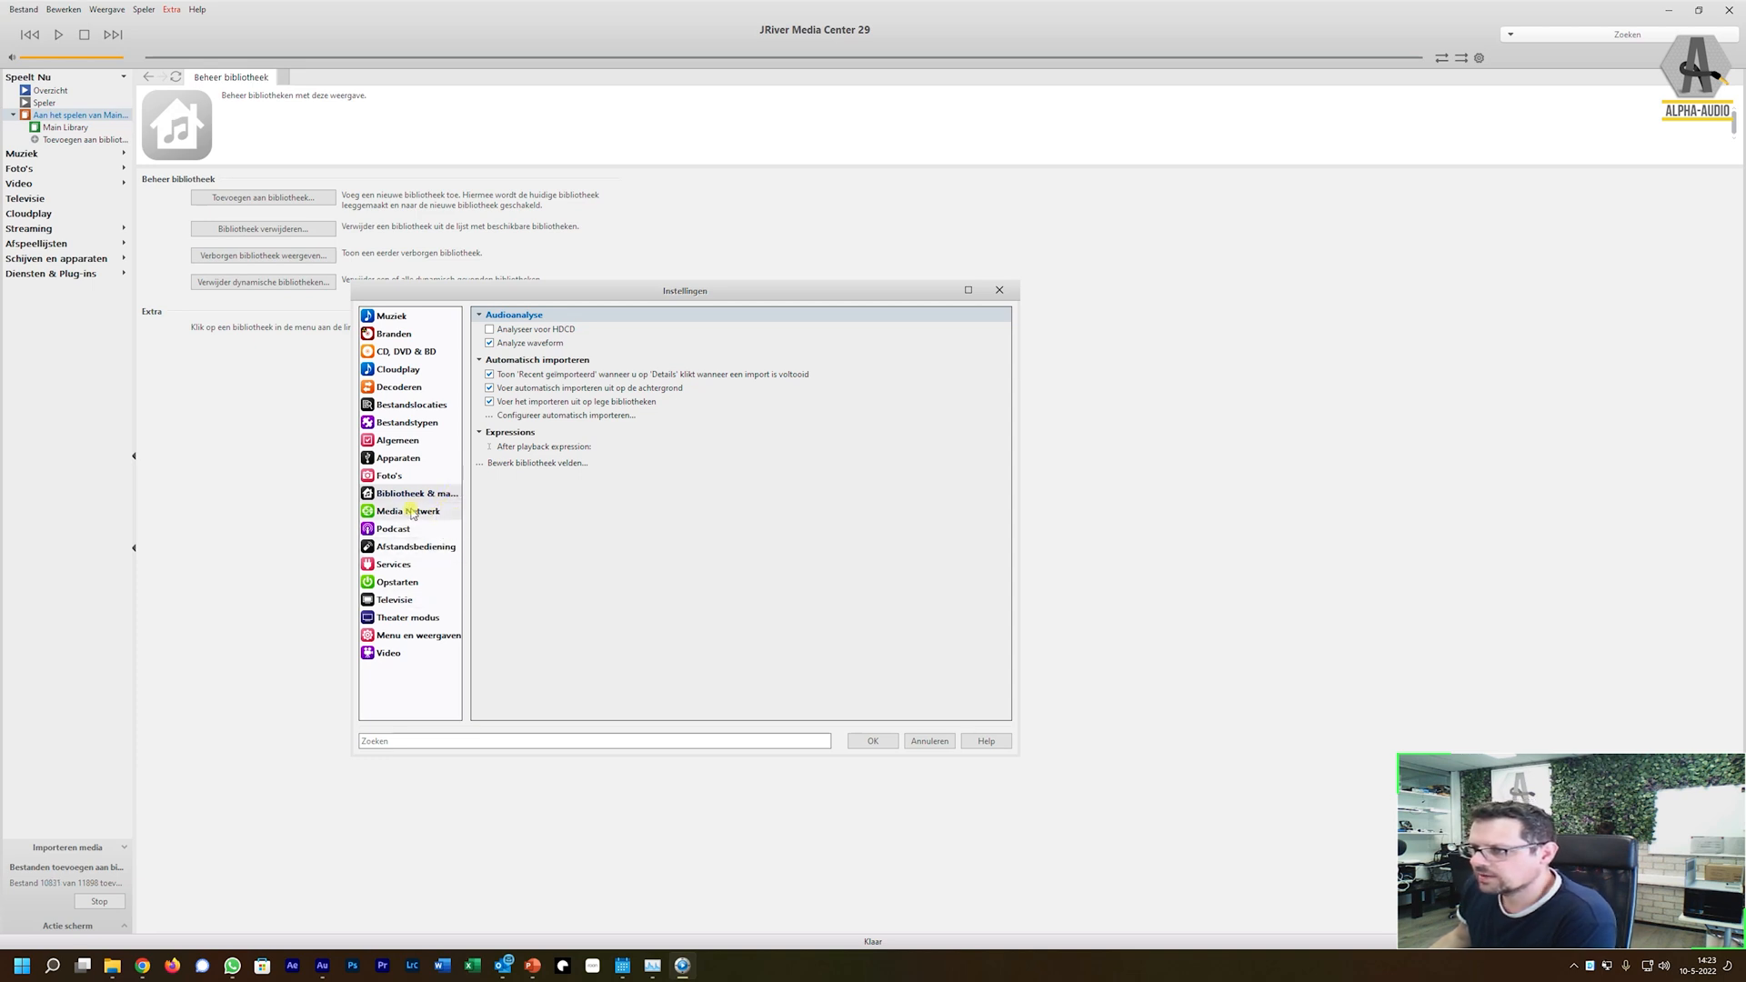
Step: Enable Media Network for library sharing and DLNA, start the server and register it for an access key
click(423, 512)
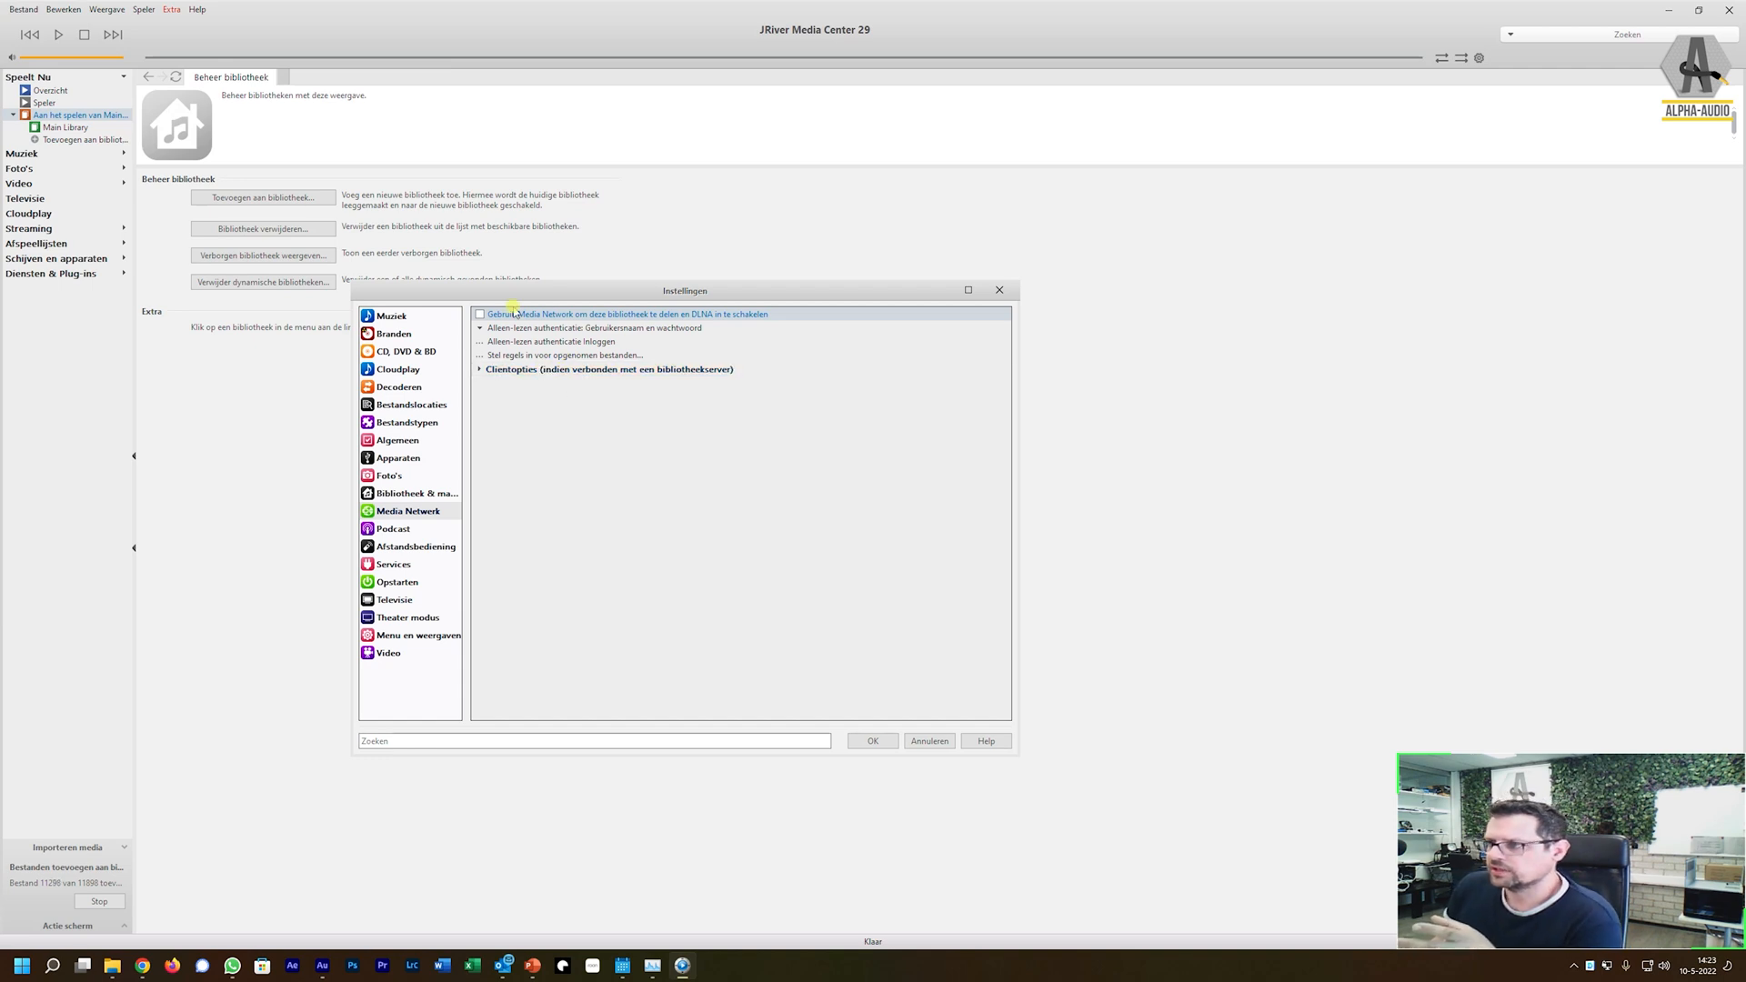
click(481, 315)
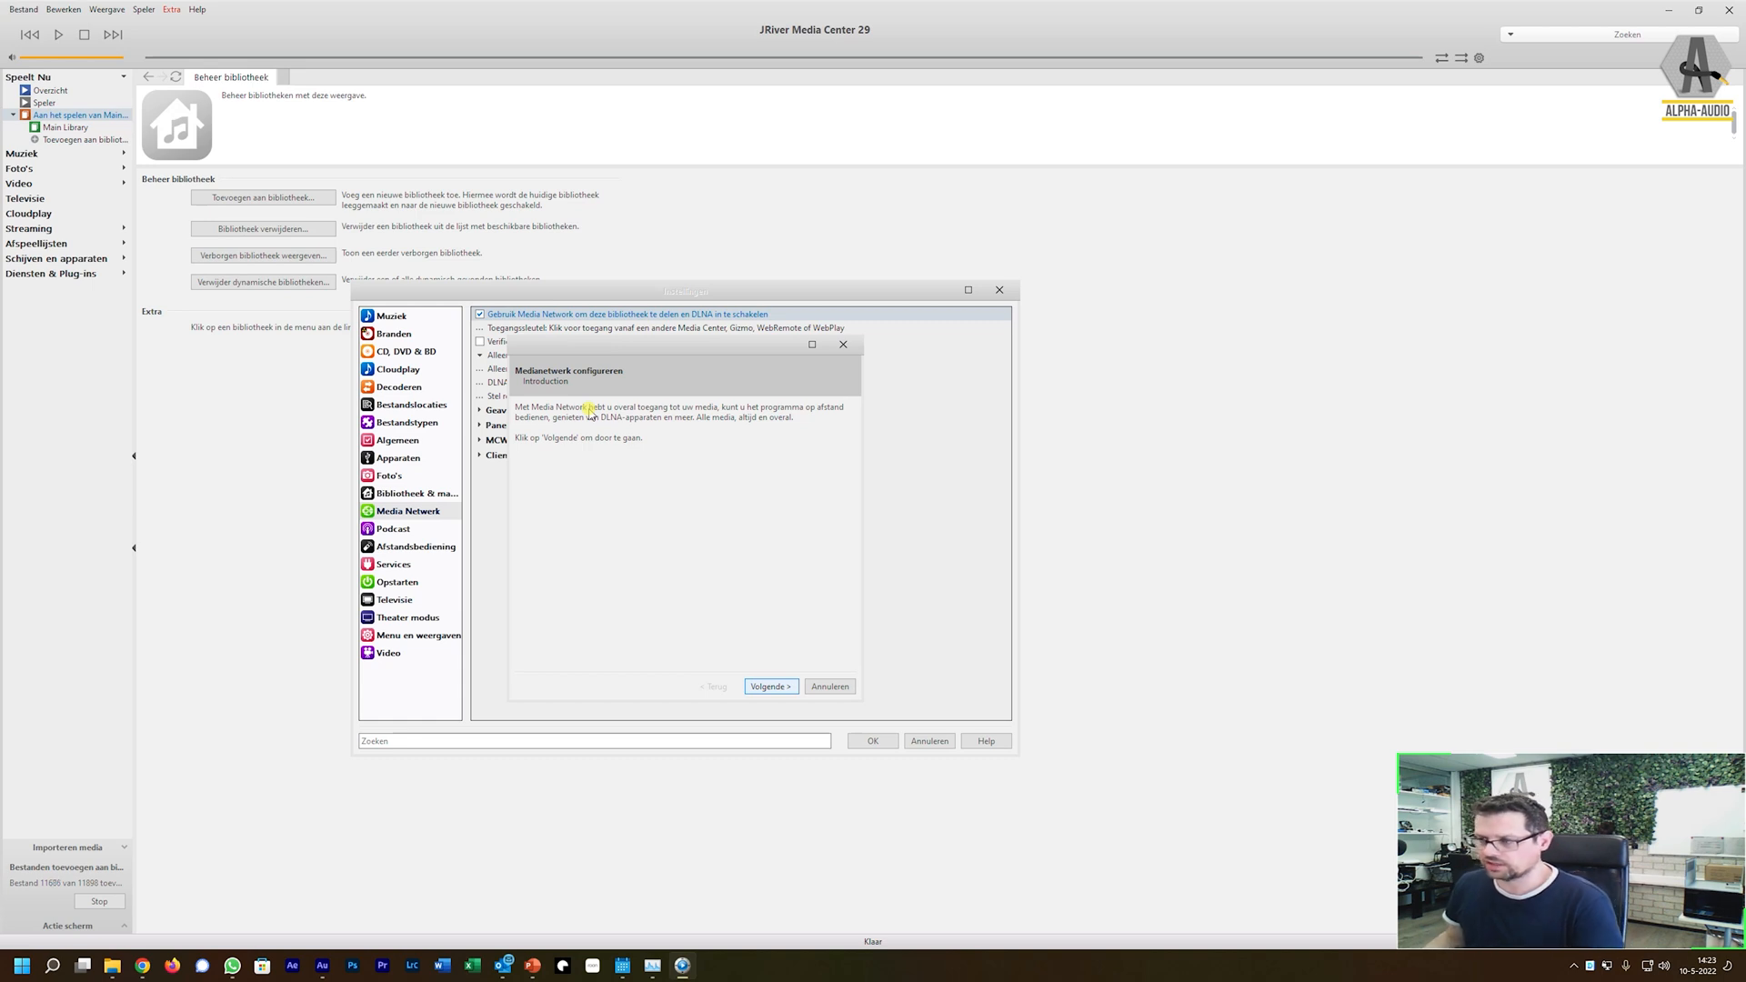
click(772, 686)
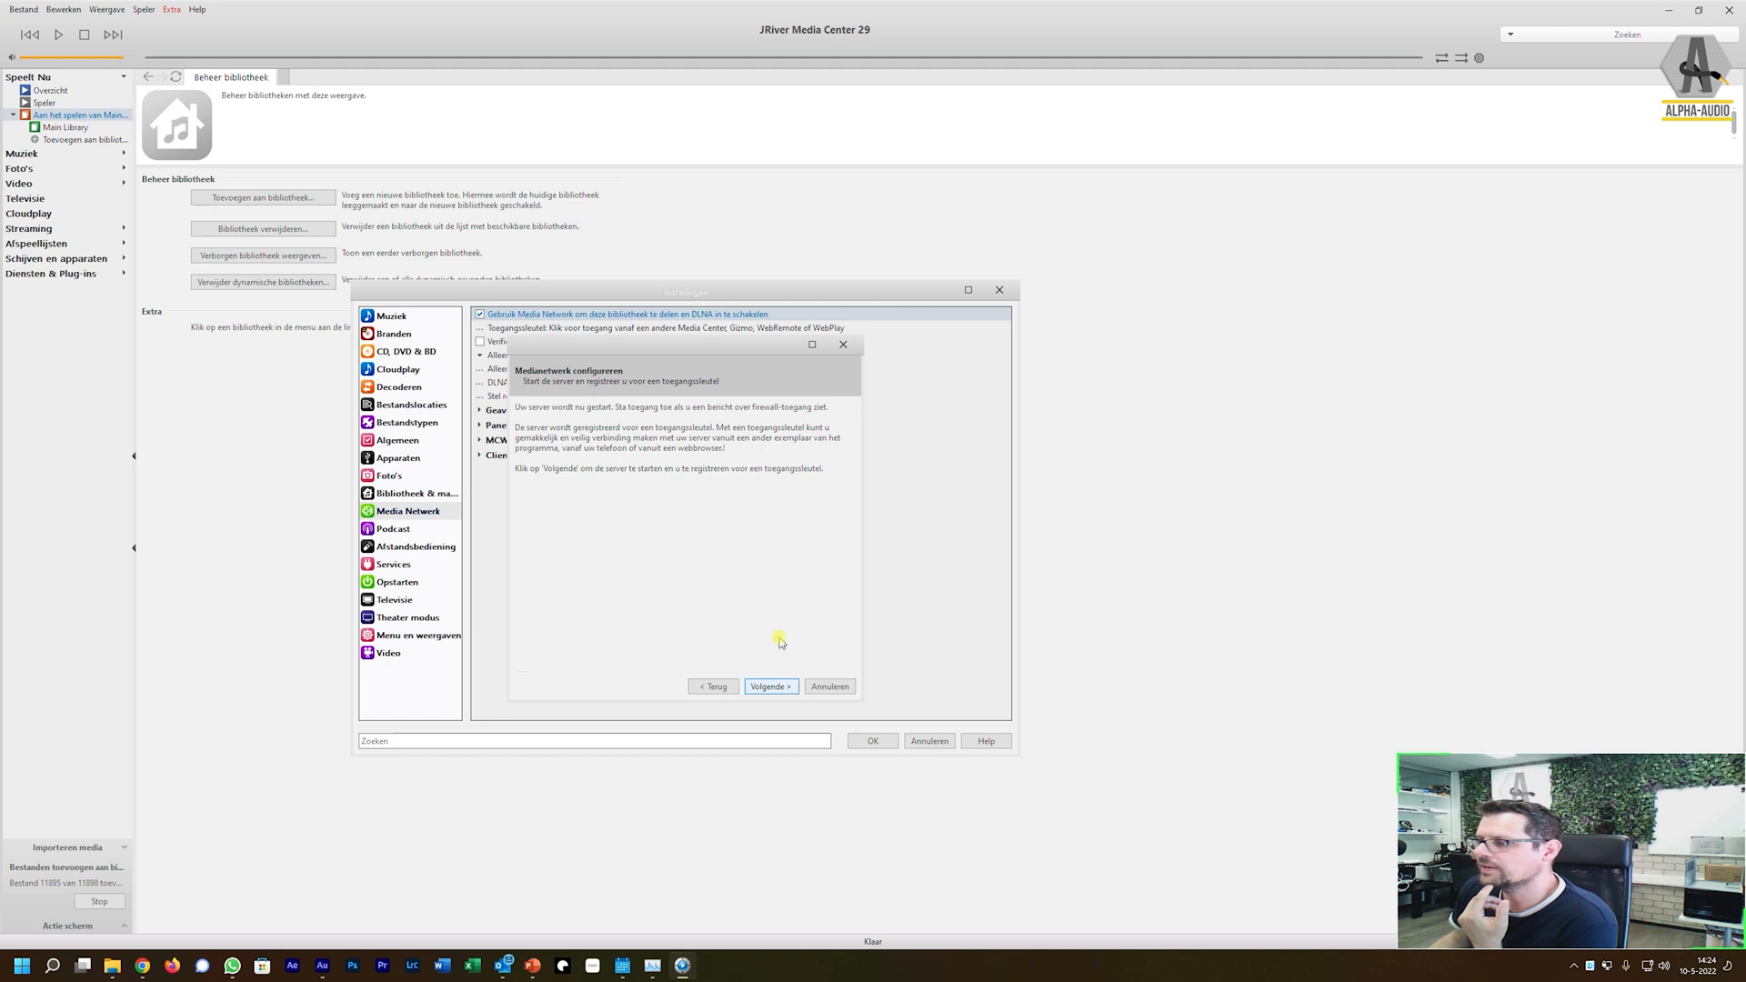
click(782, 686)
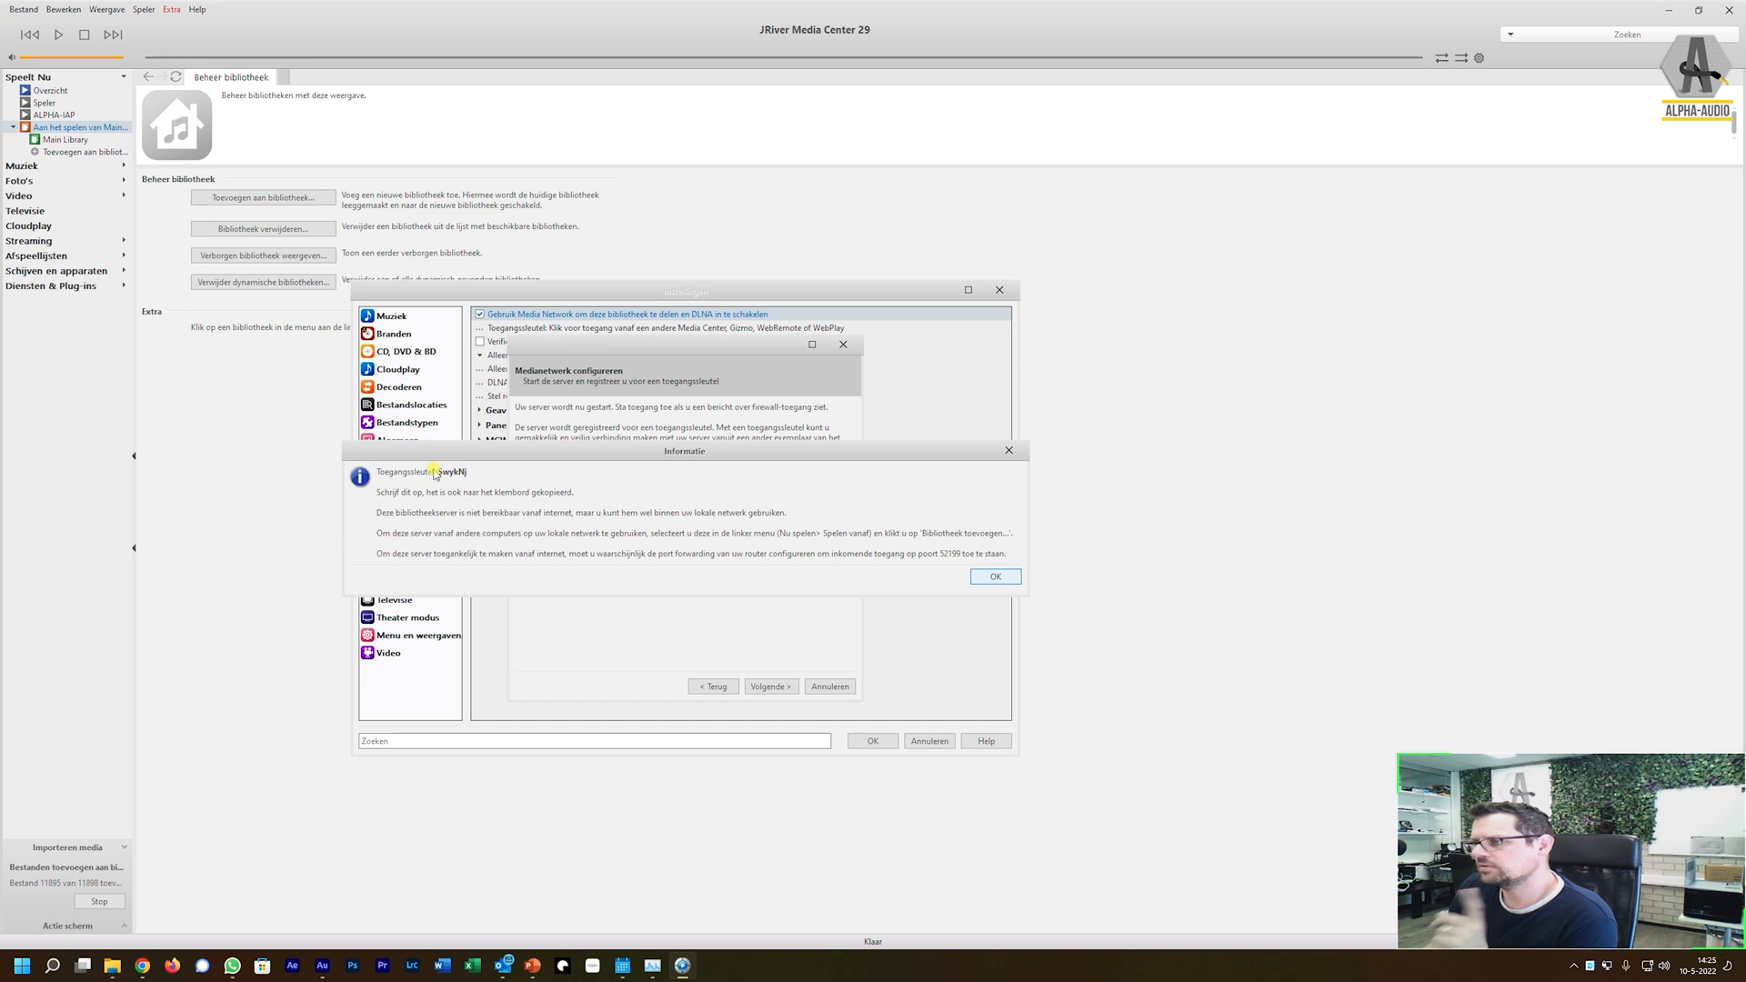
click(995, 577)
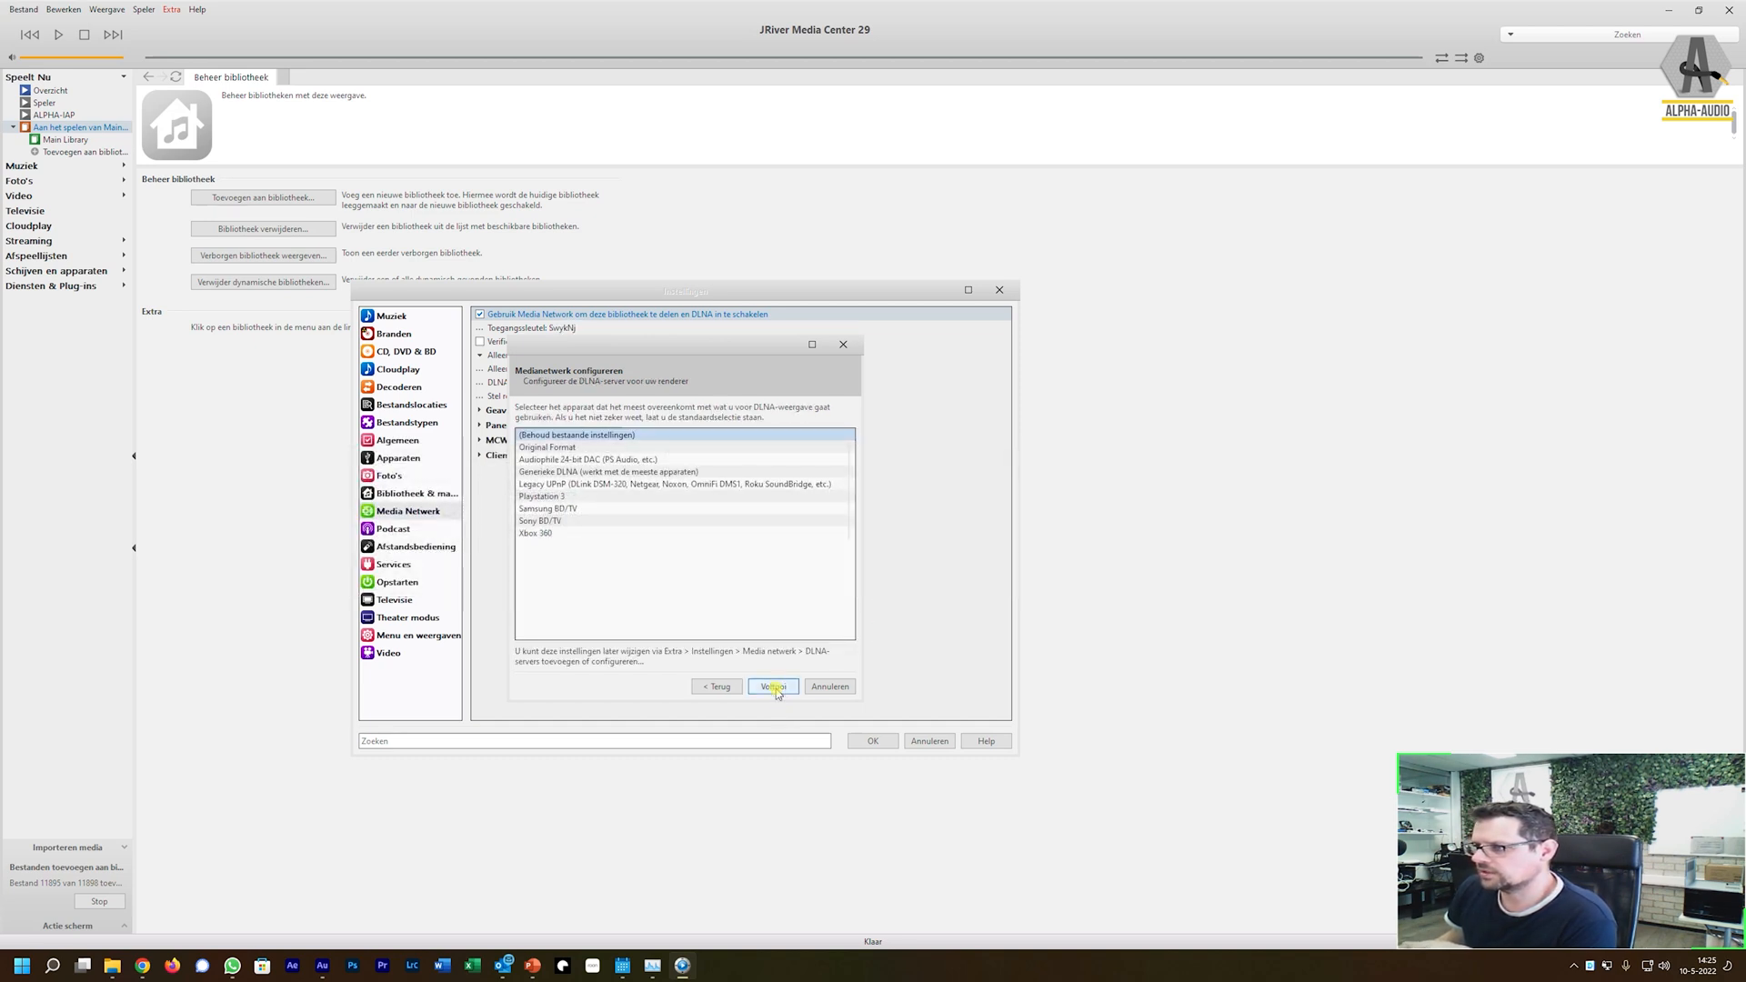
Step: Compare the DLNA device profiles, select Audiophile 24-bit DAC (PS Audio, etc.) and finish the Media Network setup
drag(594, 344, 643, 345)
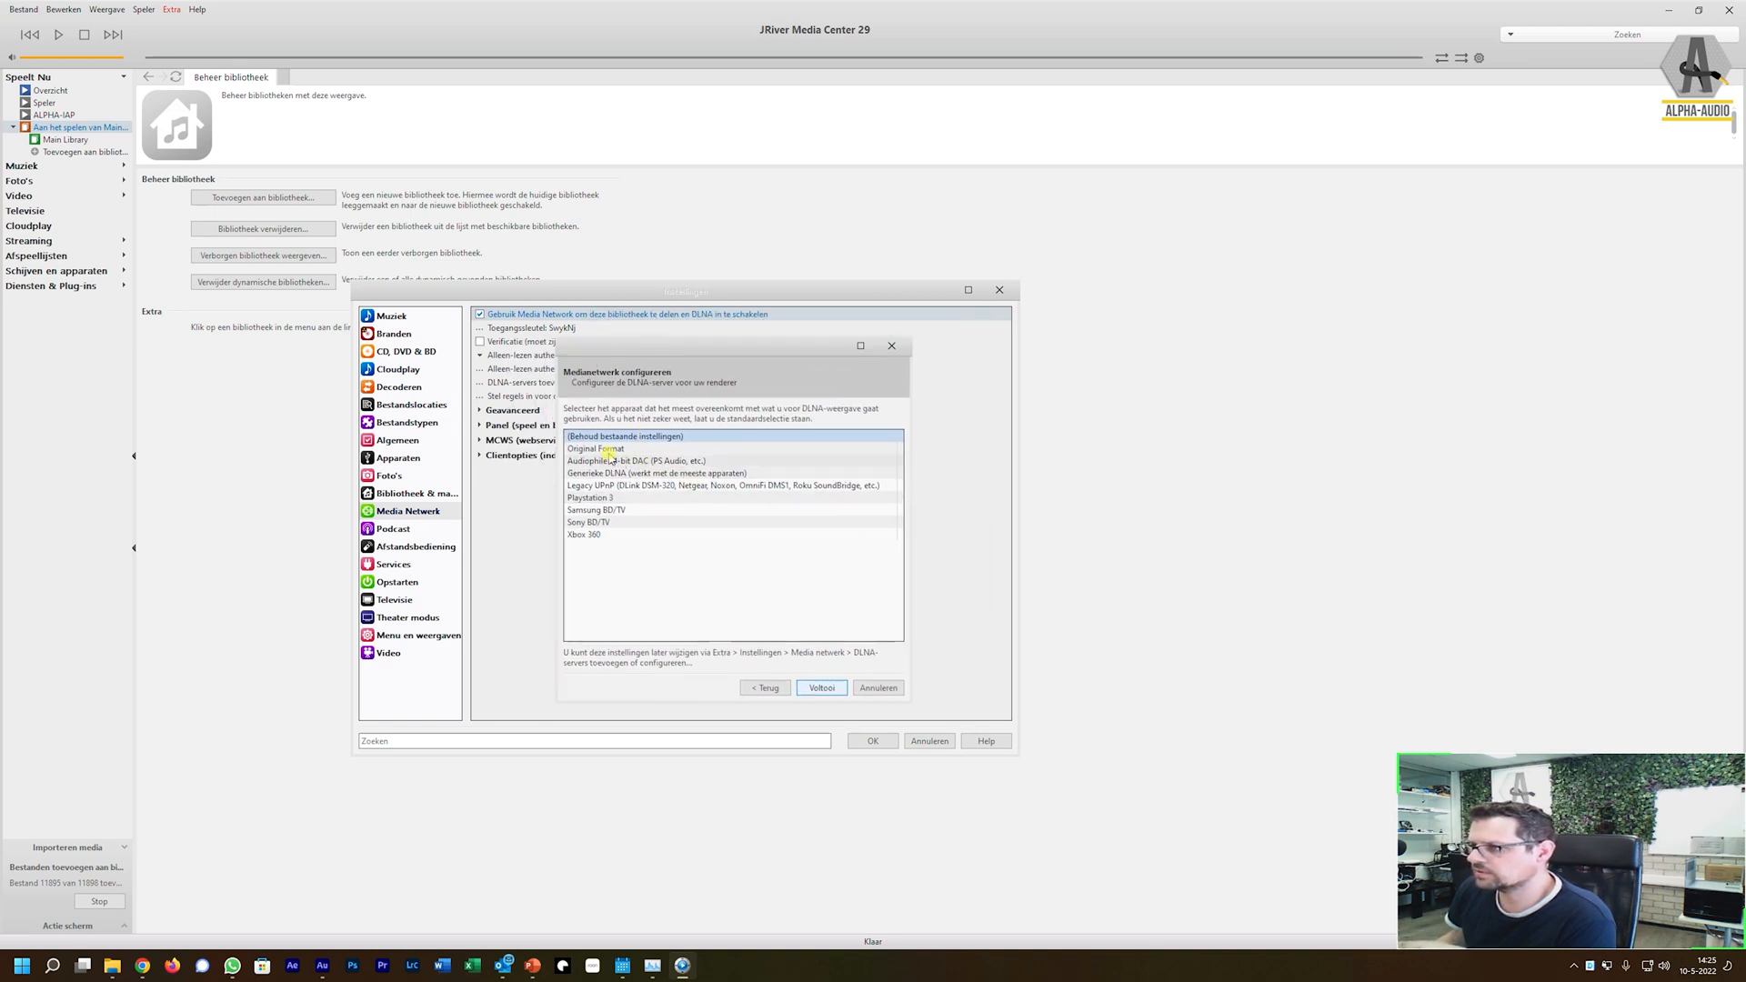
click(615, 449)
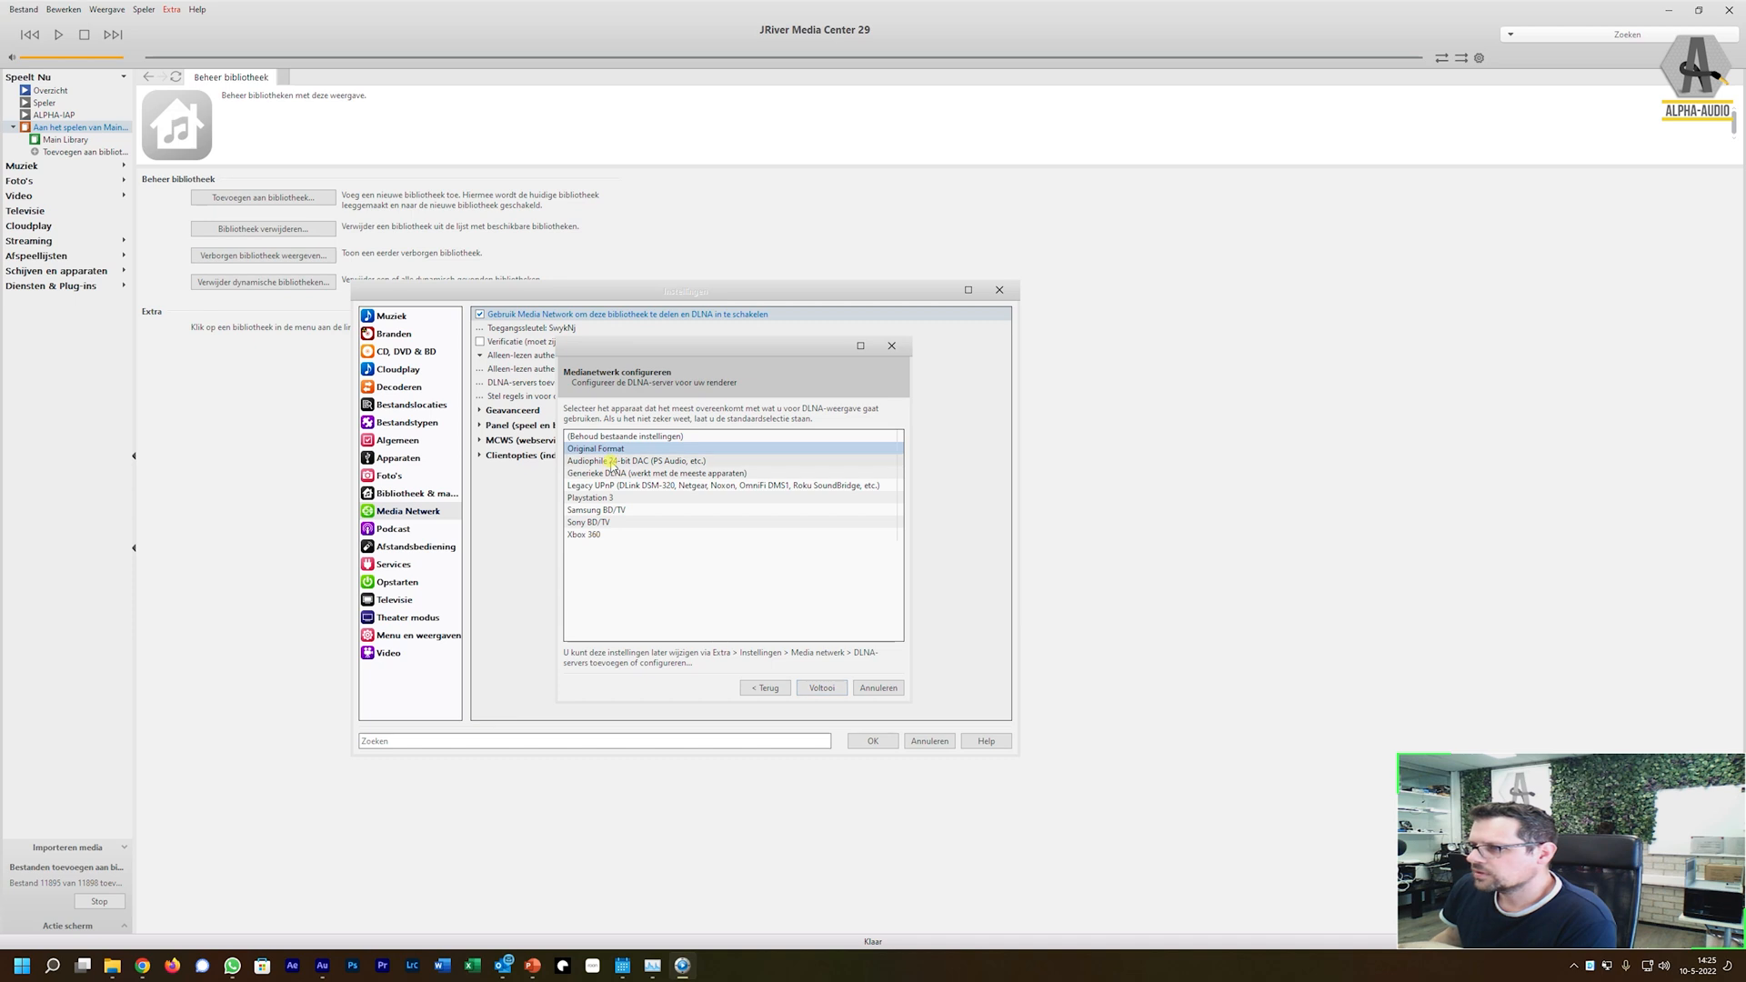
click(615, 461)
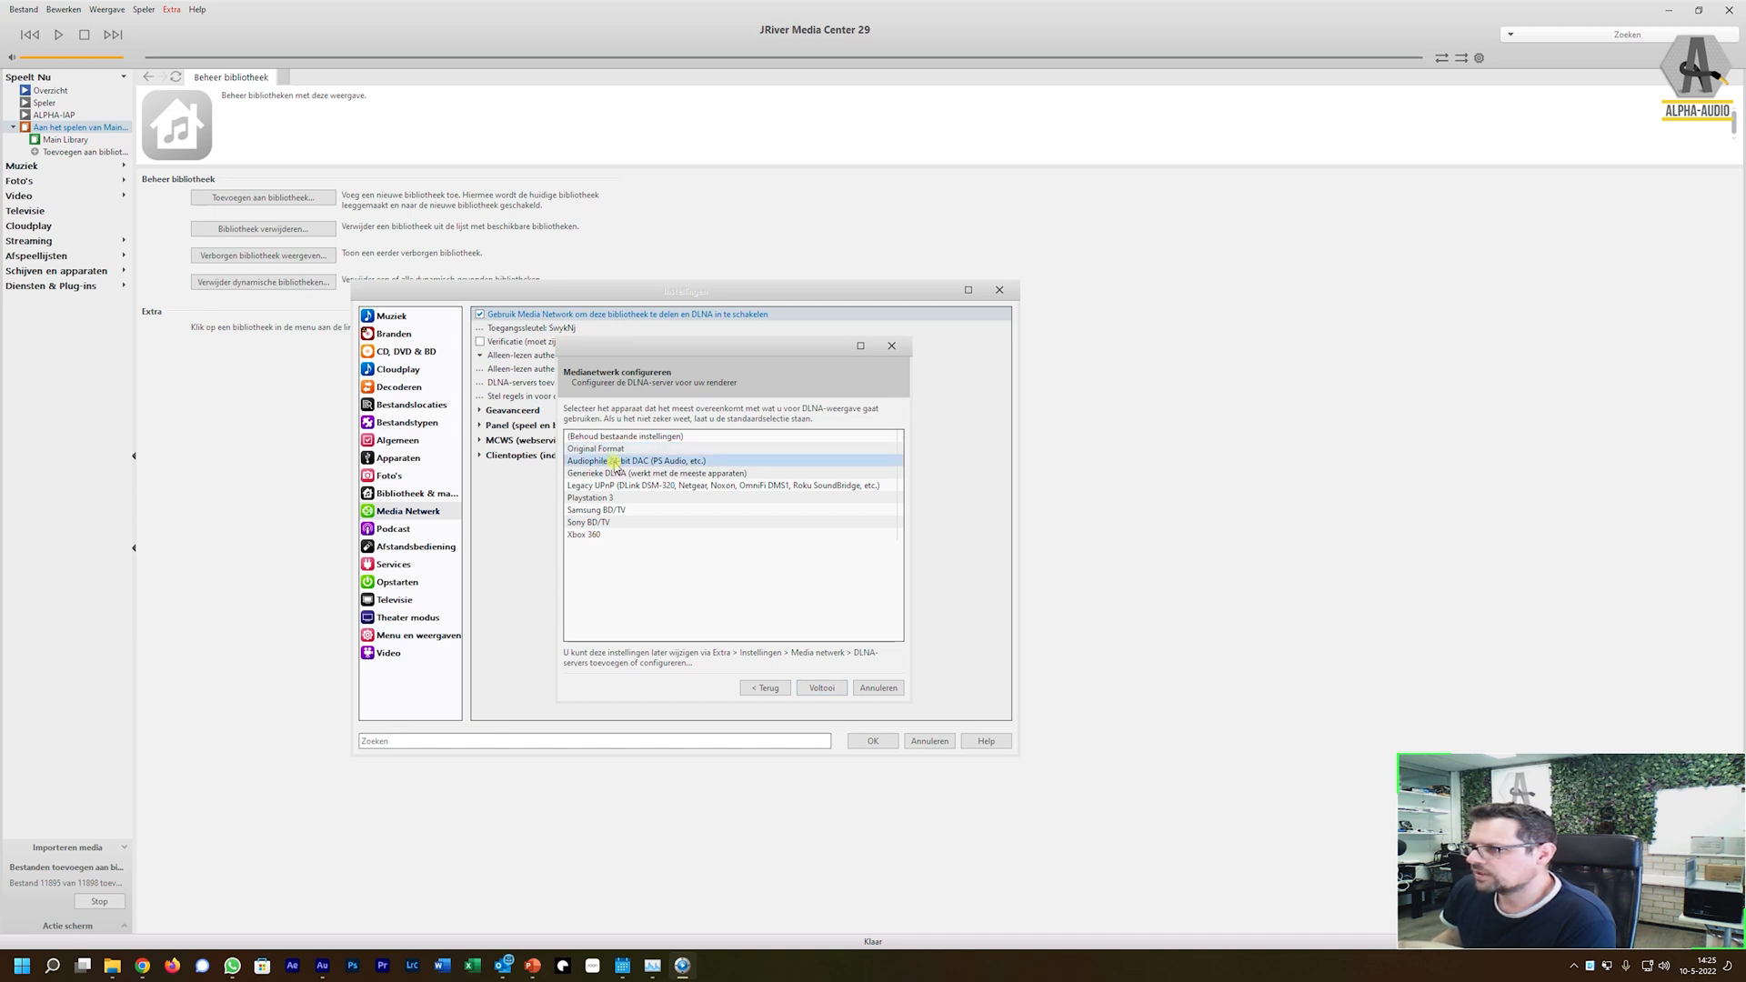
click(634, 473)
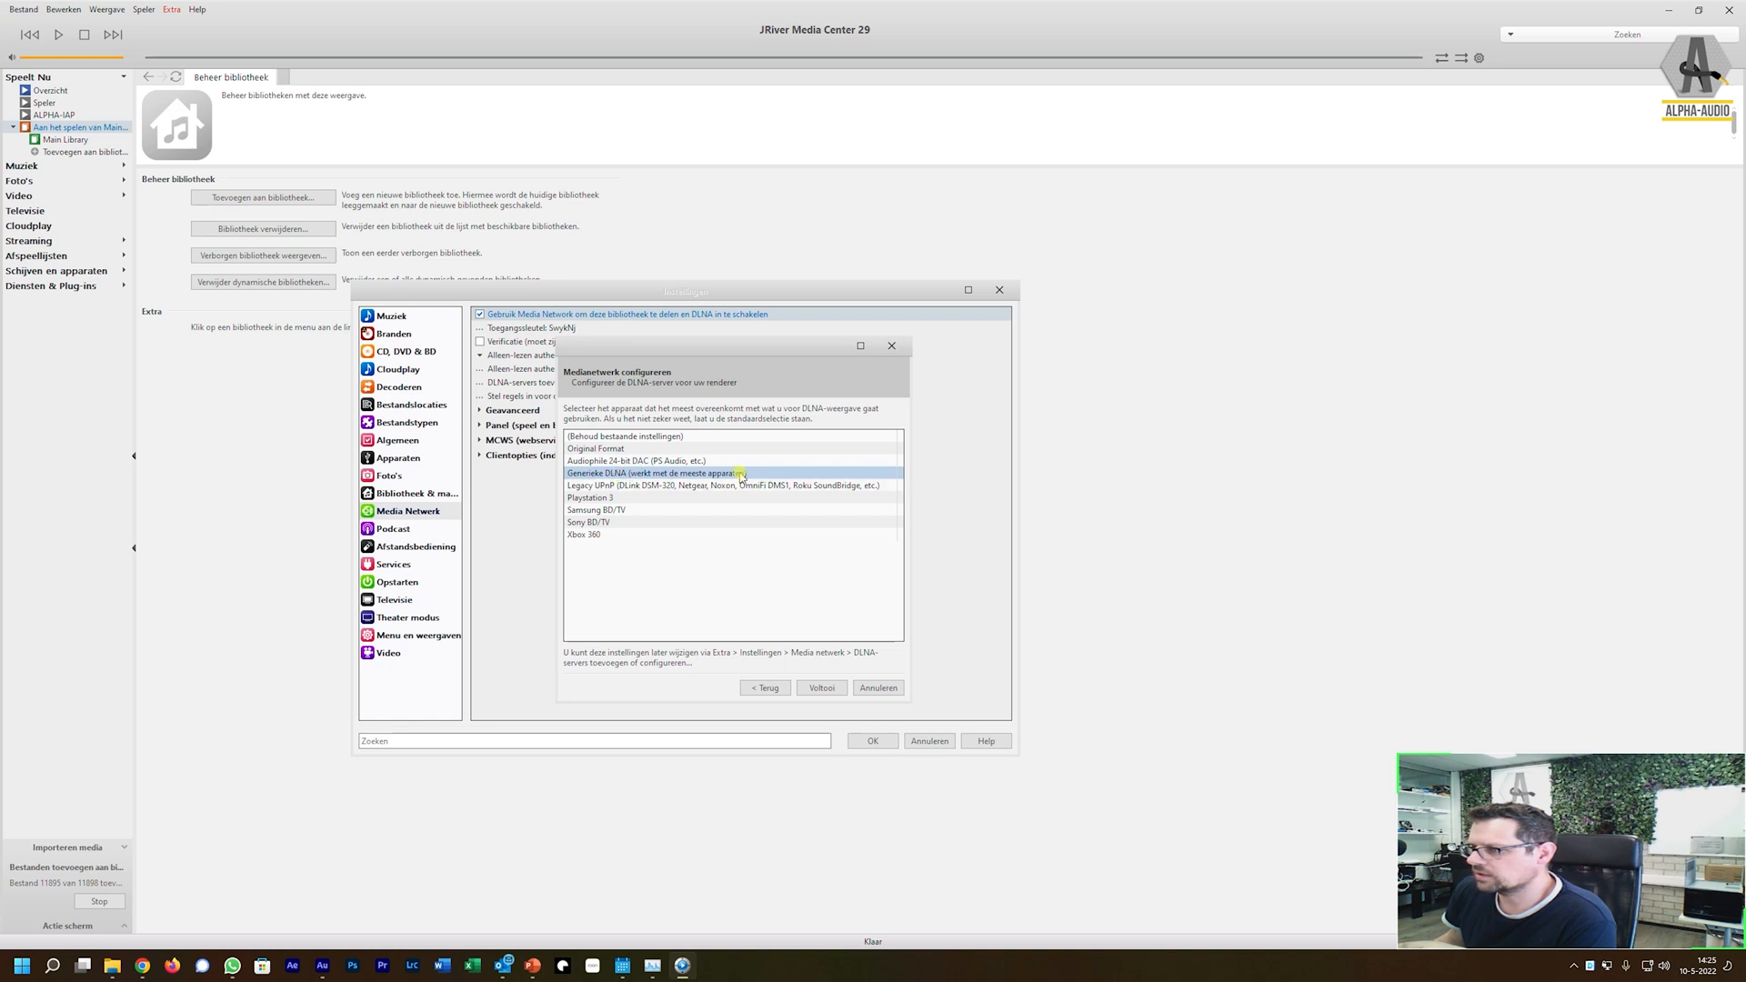
click(773, 486)
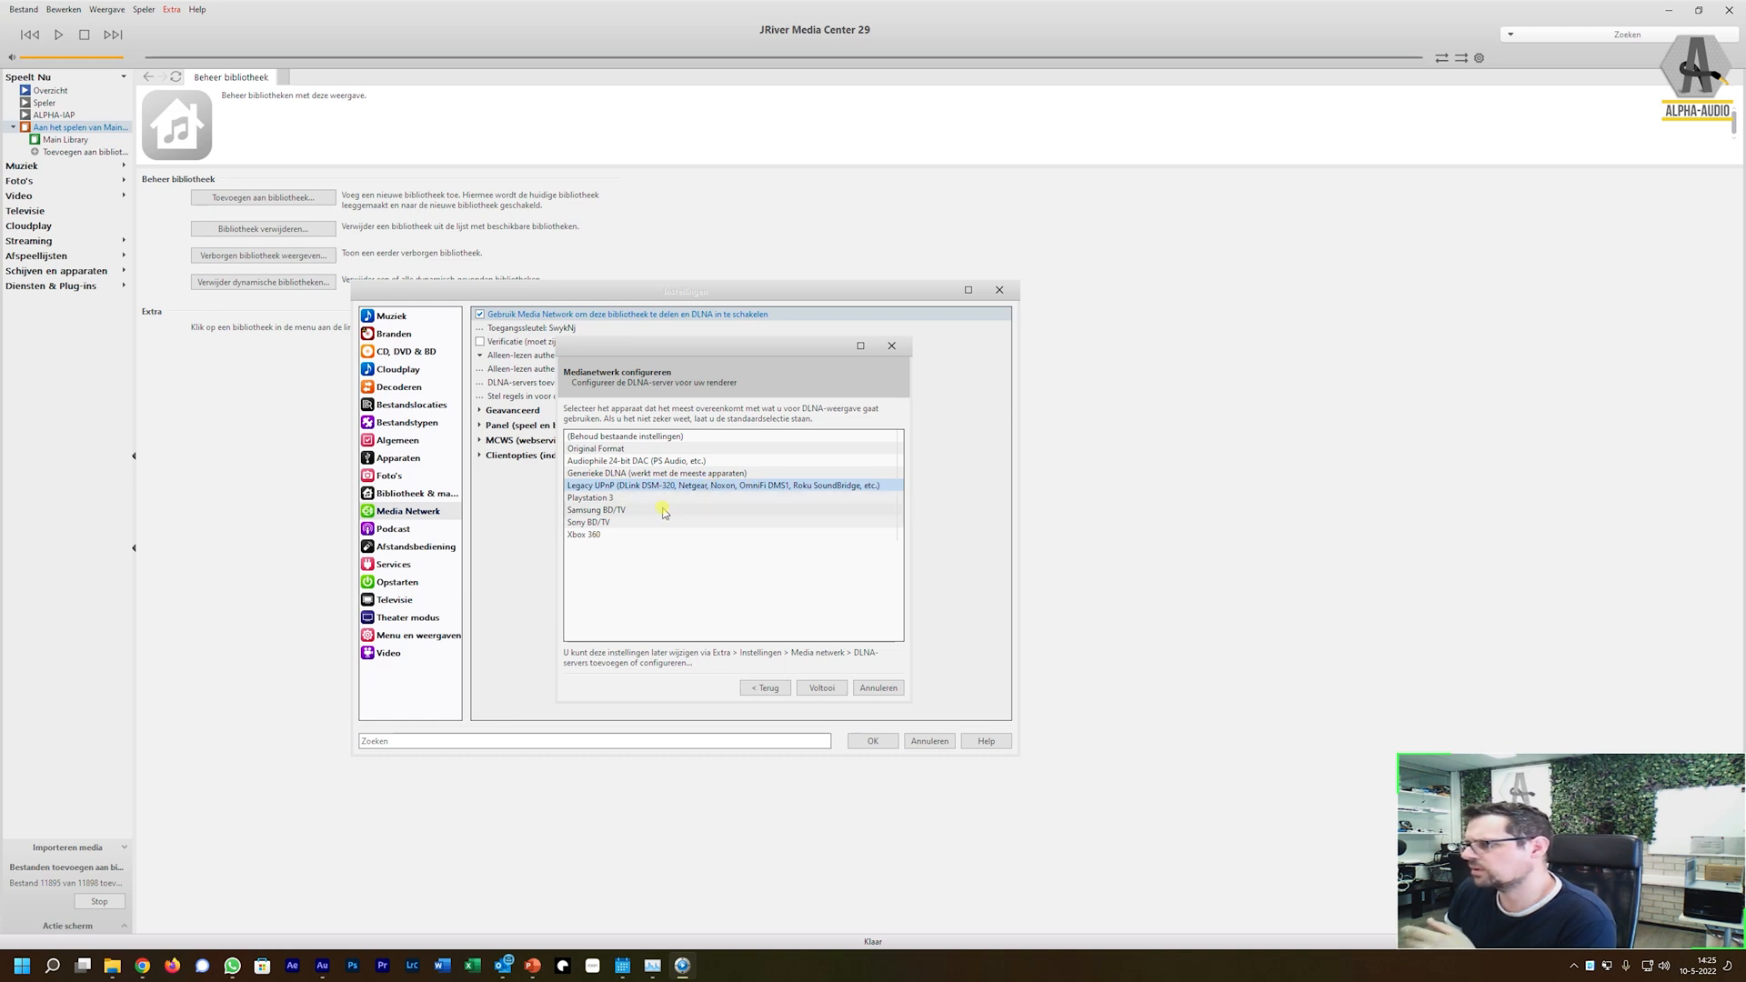
click(637, 474)
click(638, 463)
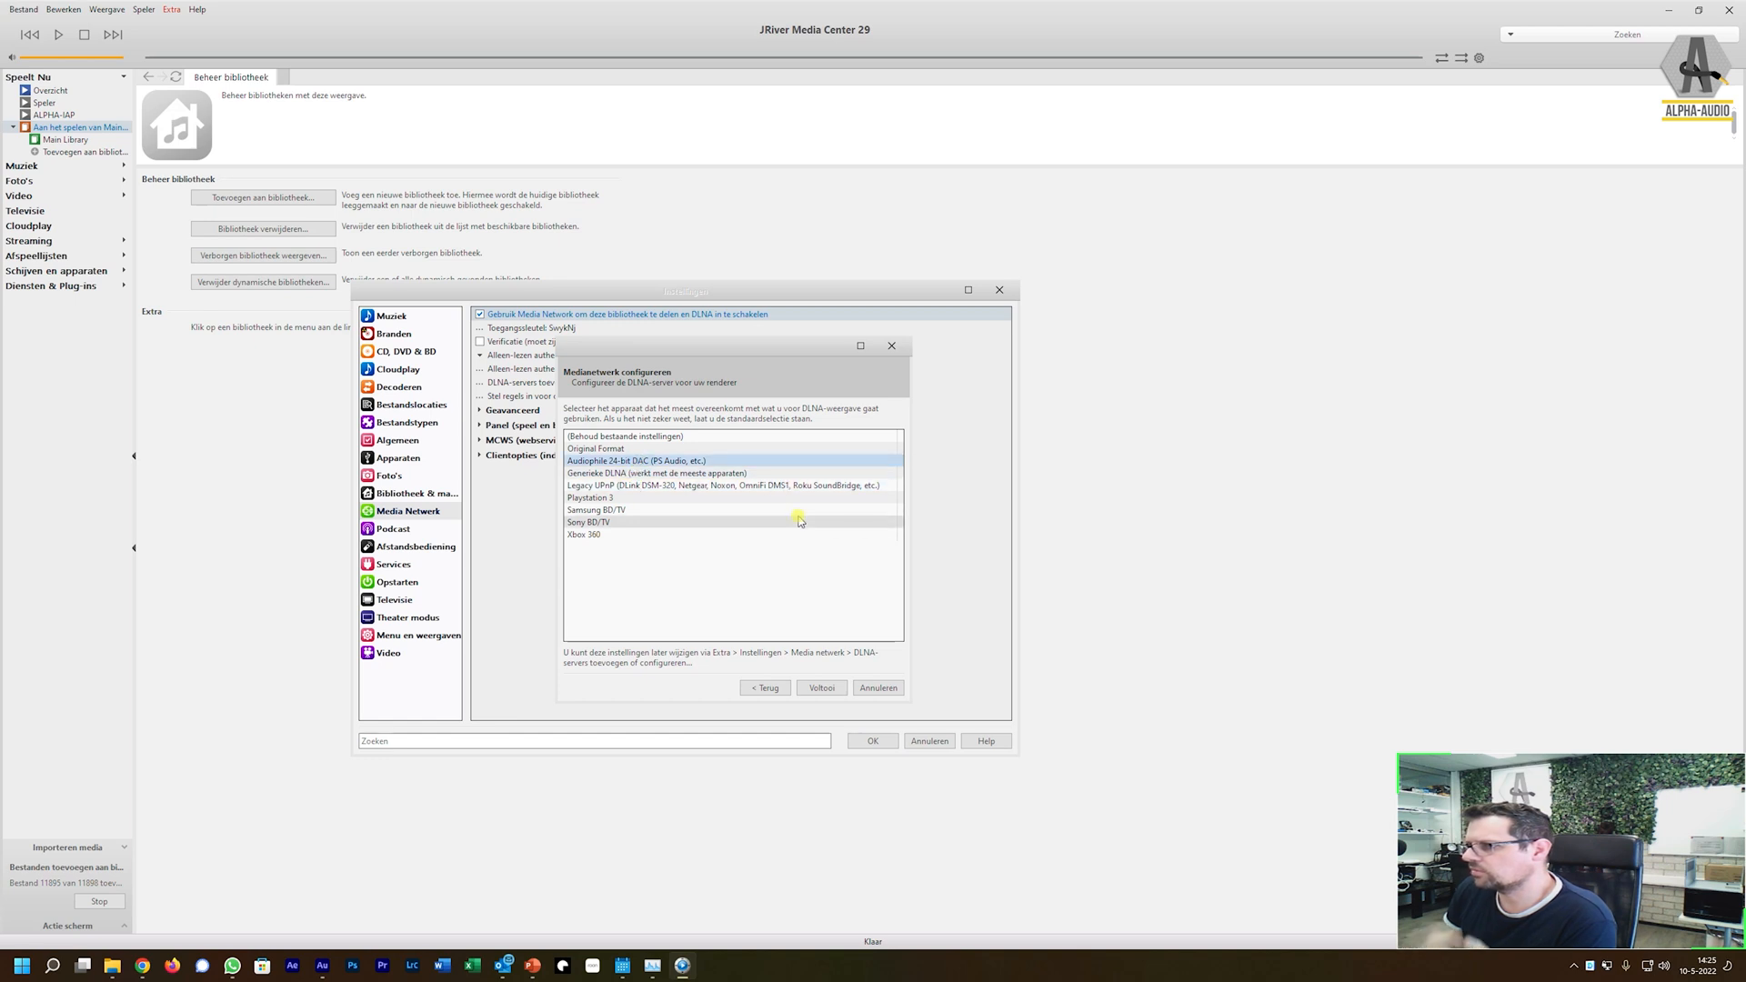
click(822, 688)
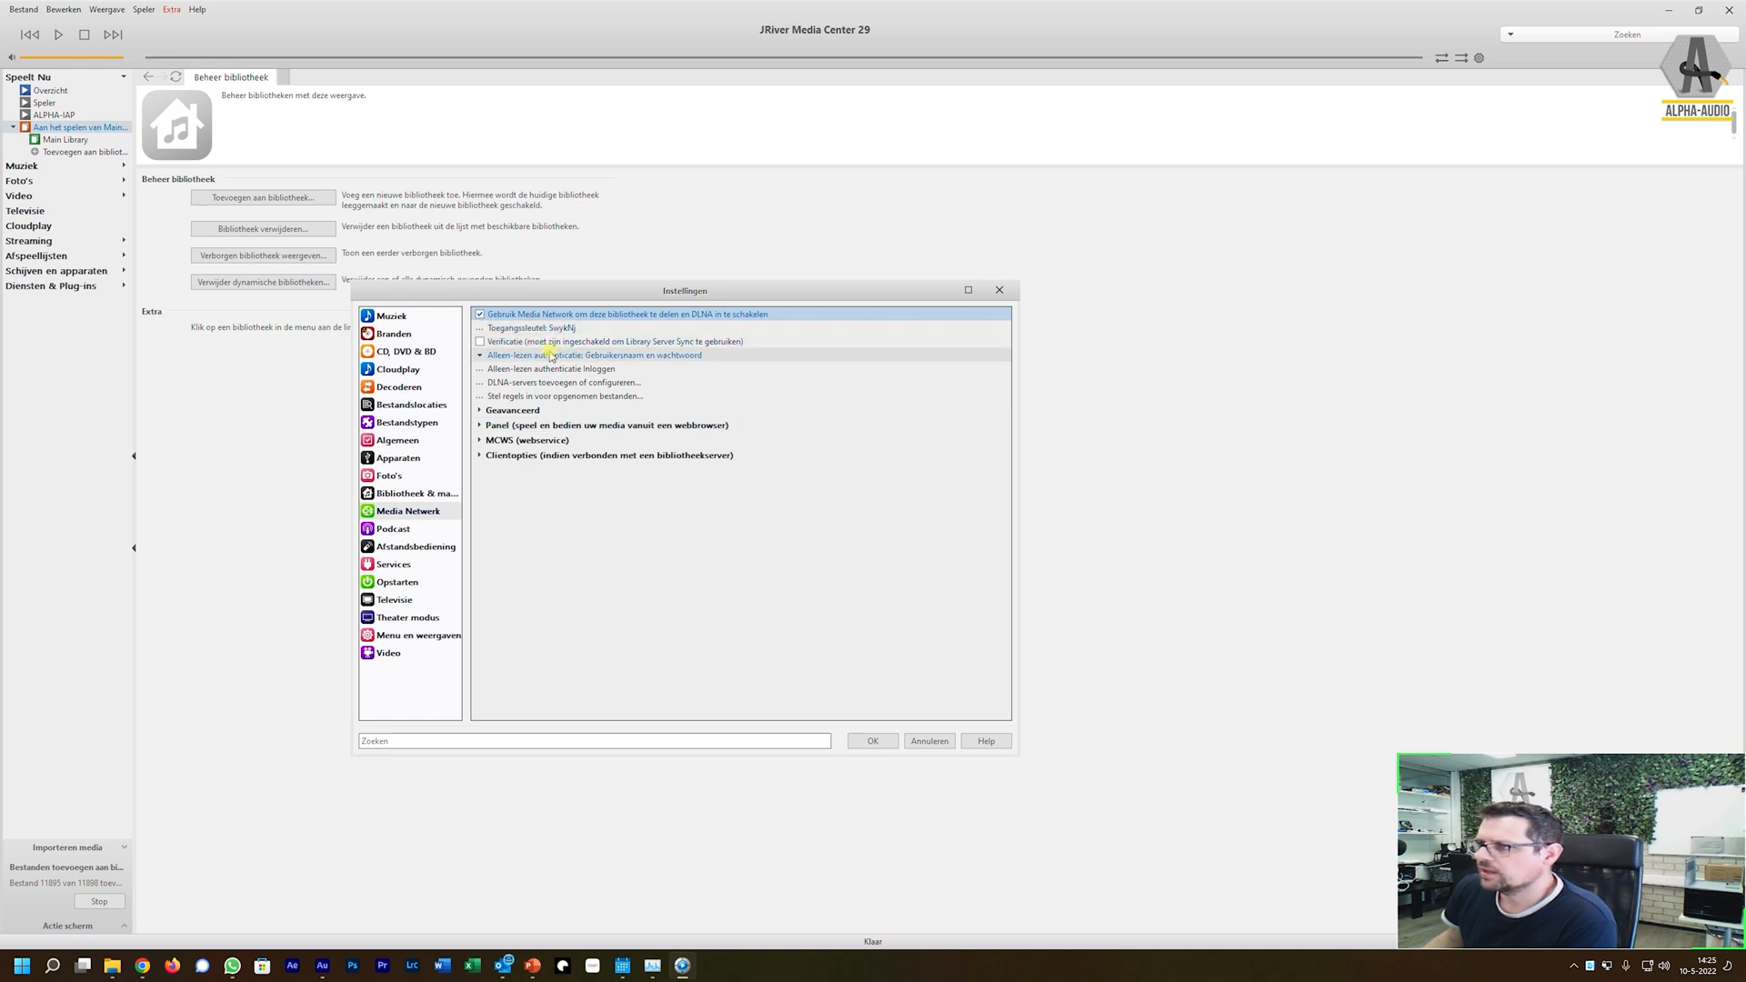
Step: Look at the Verificatie login prompt without entering credentials, and review the Podcast, Afstandsbediening and Services settings
click(480, 341)
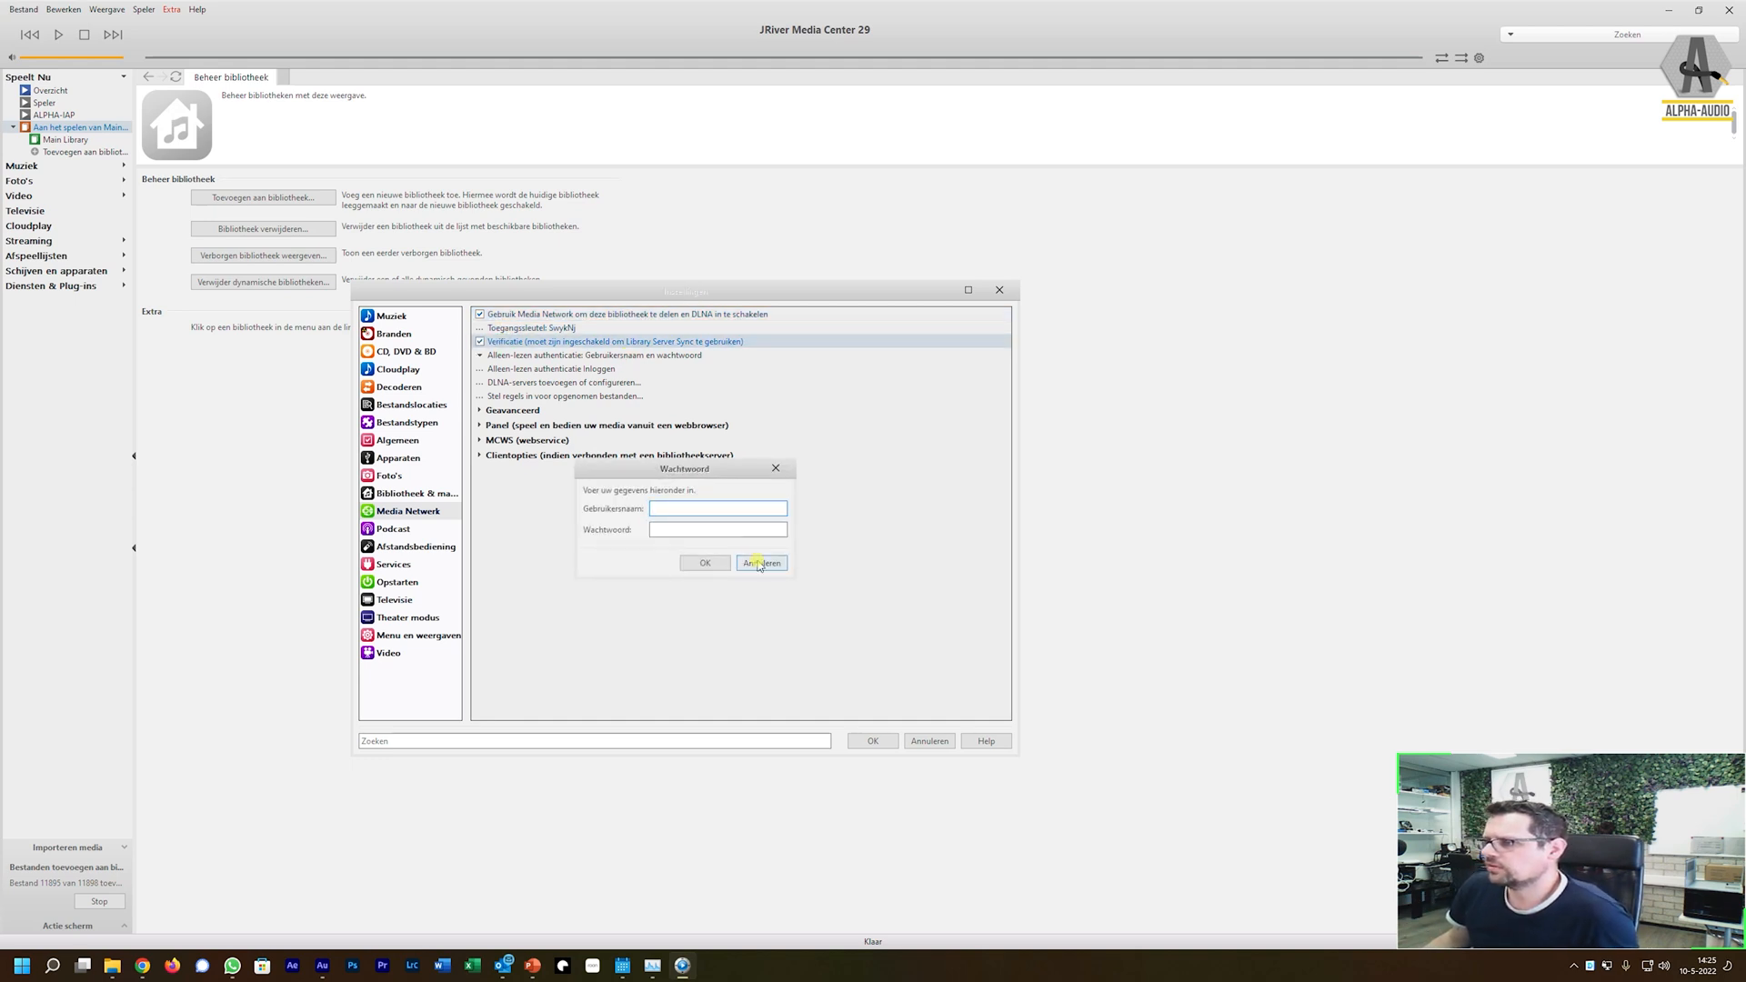
click(760, 564)
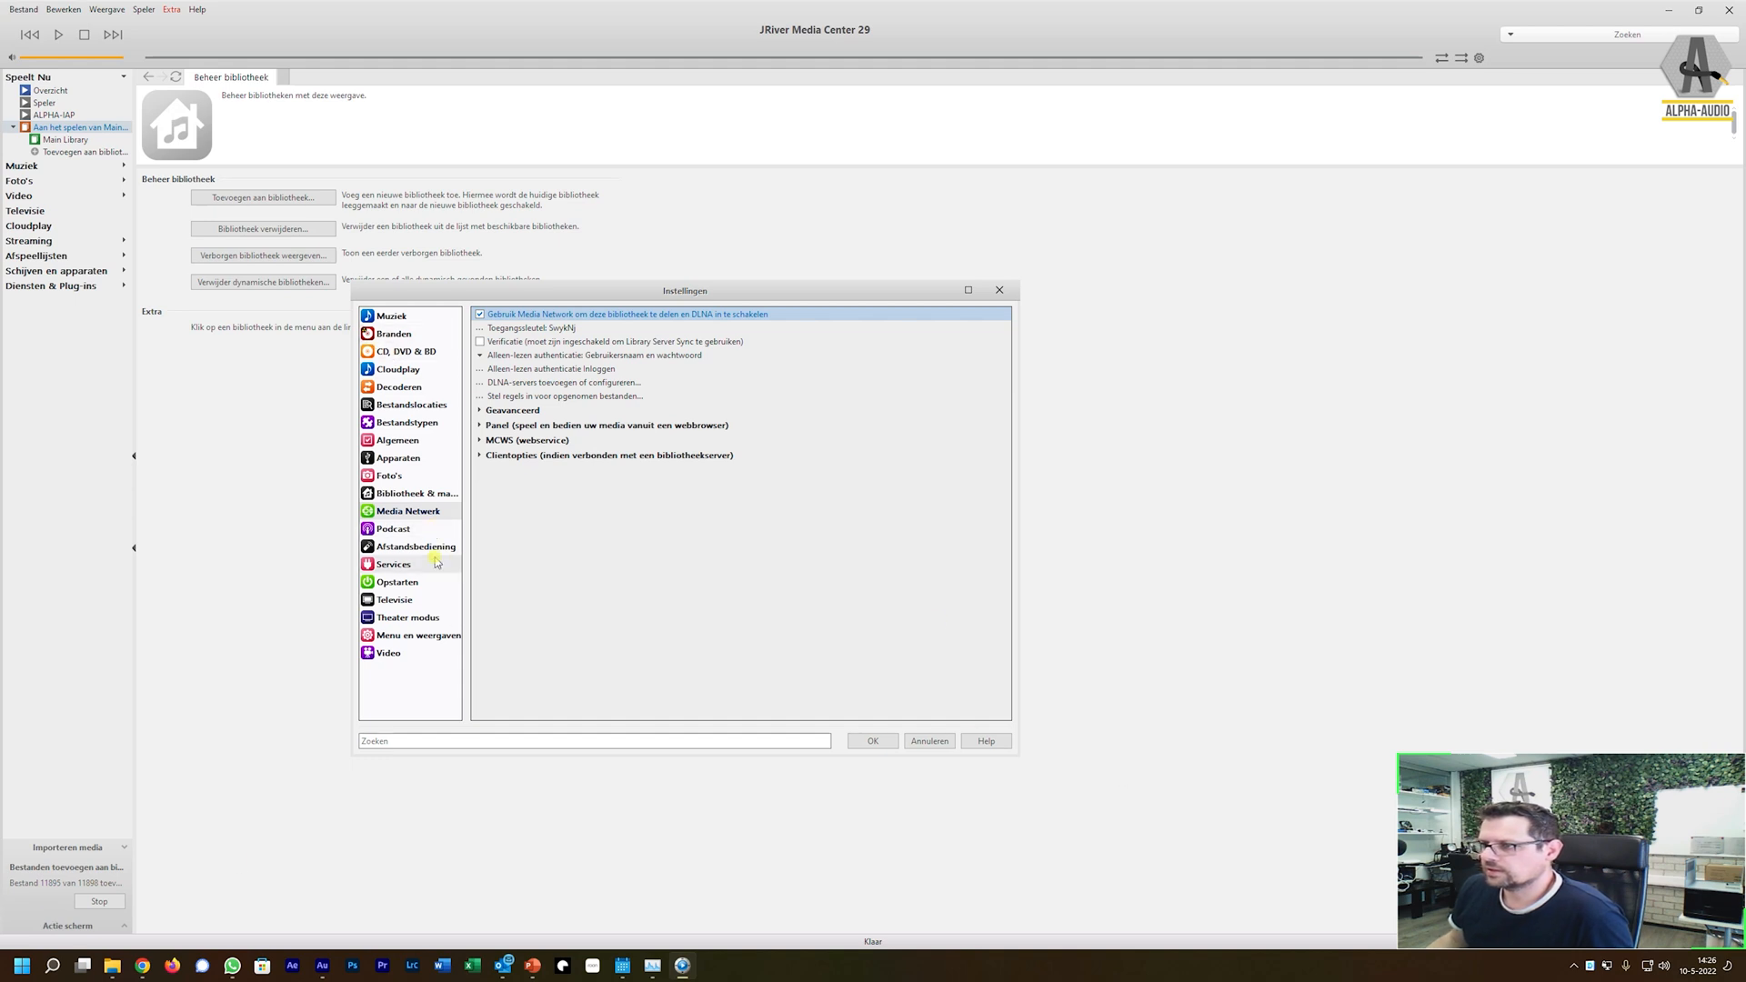
click(408, 531)
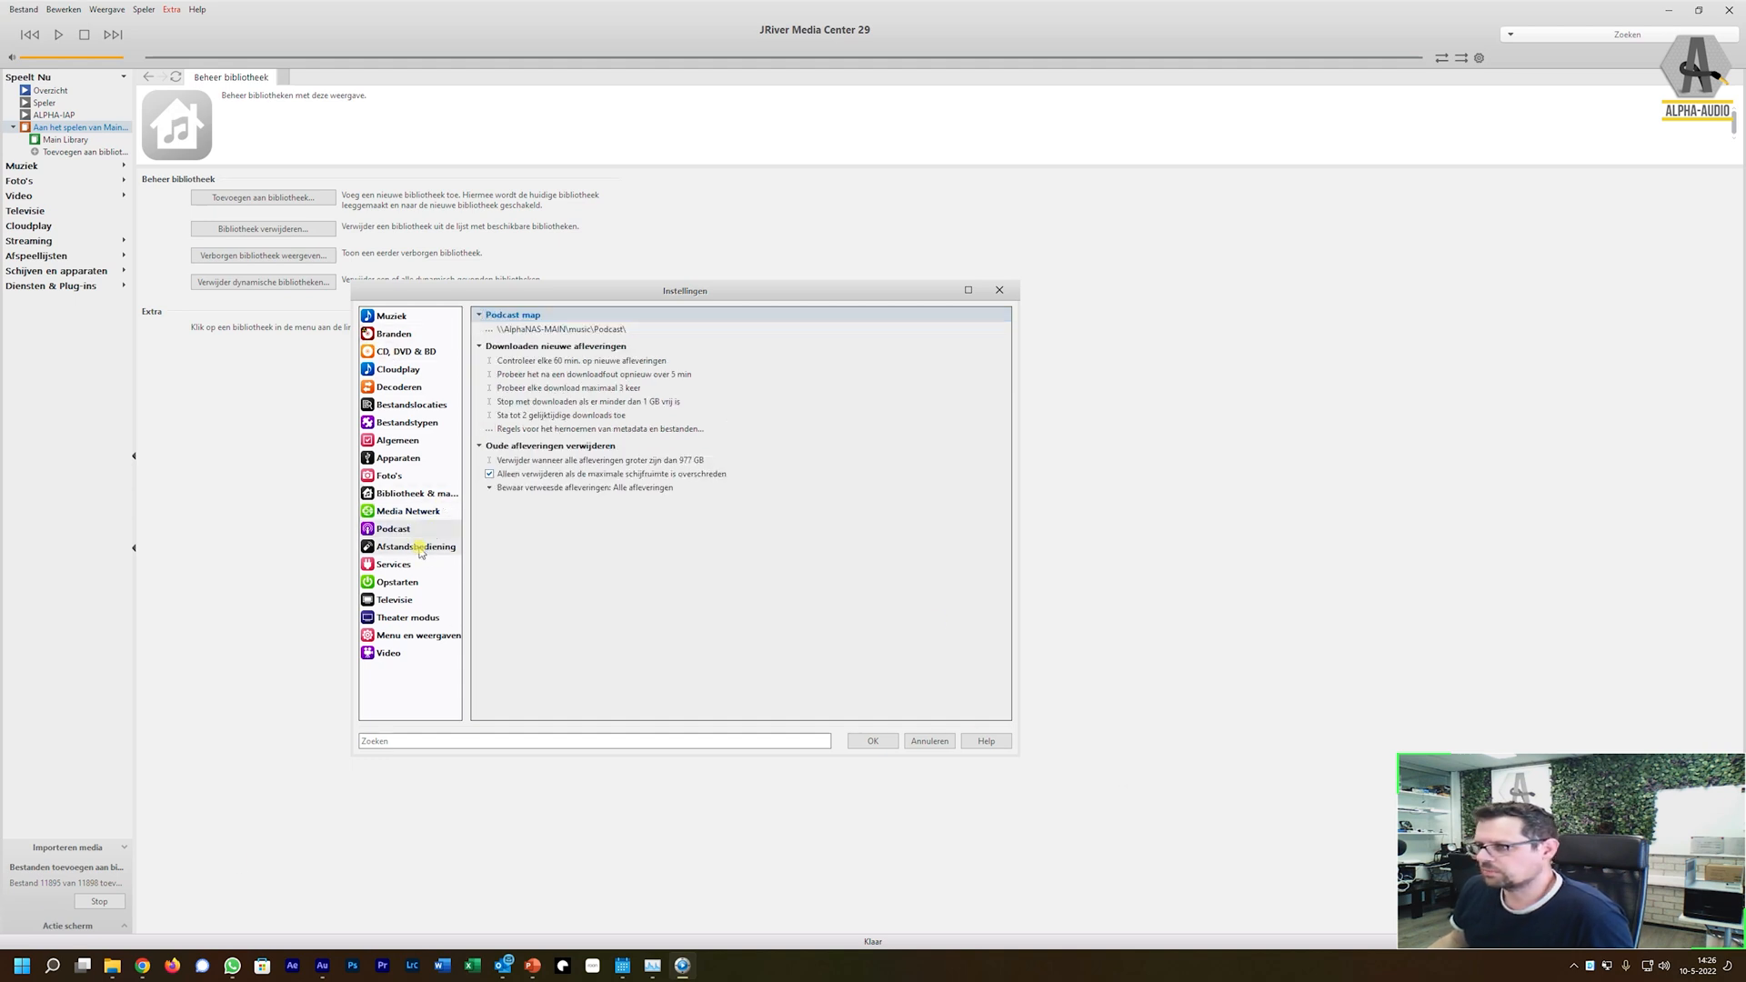
click(420, 548)
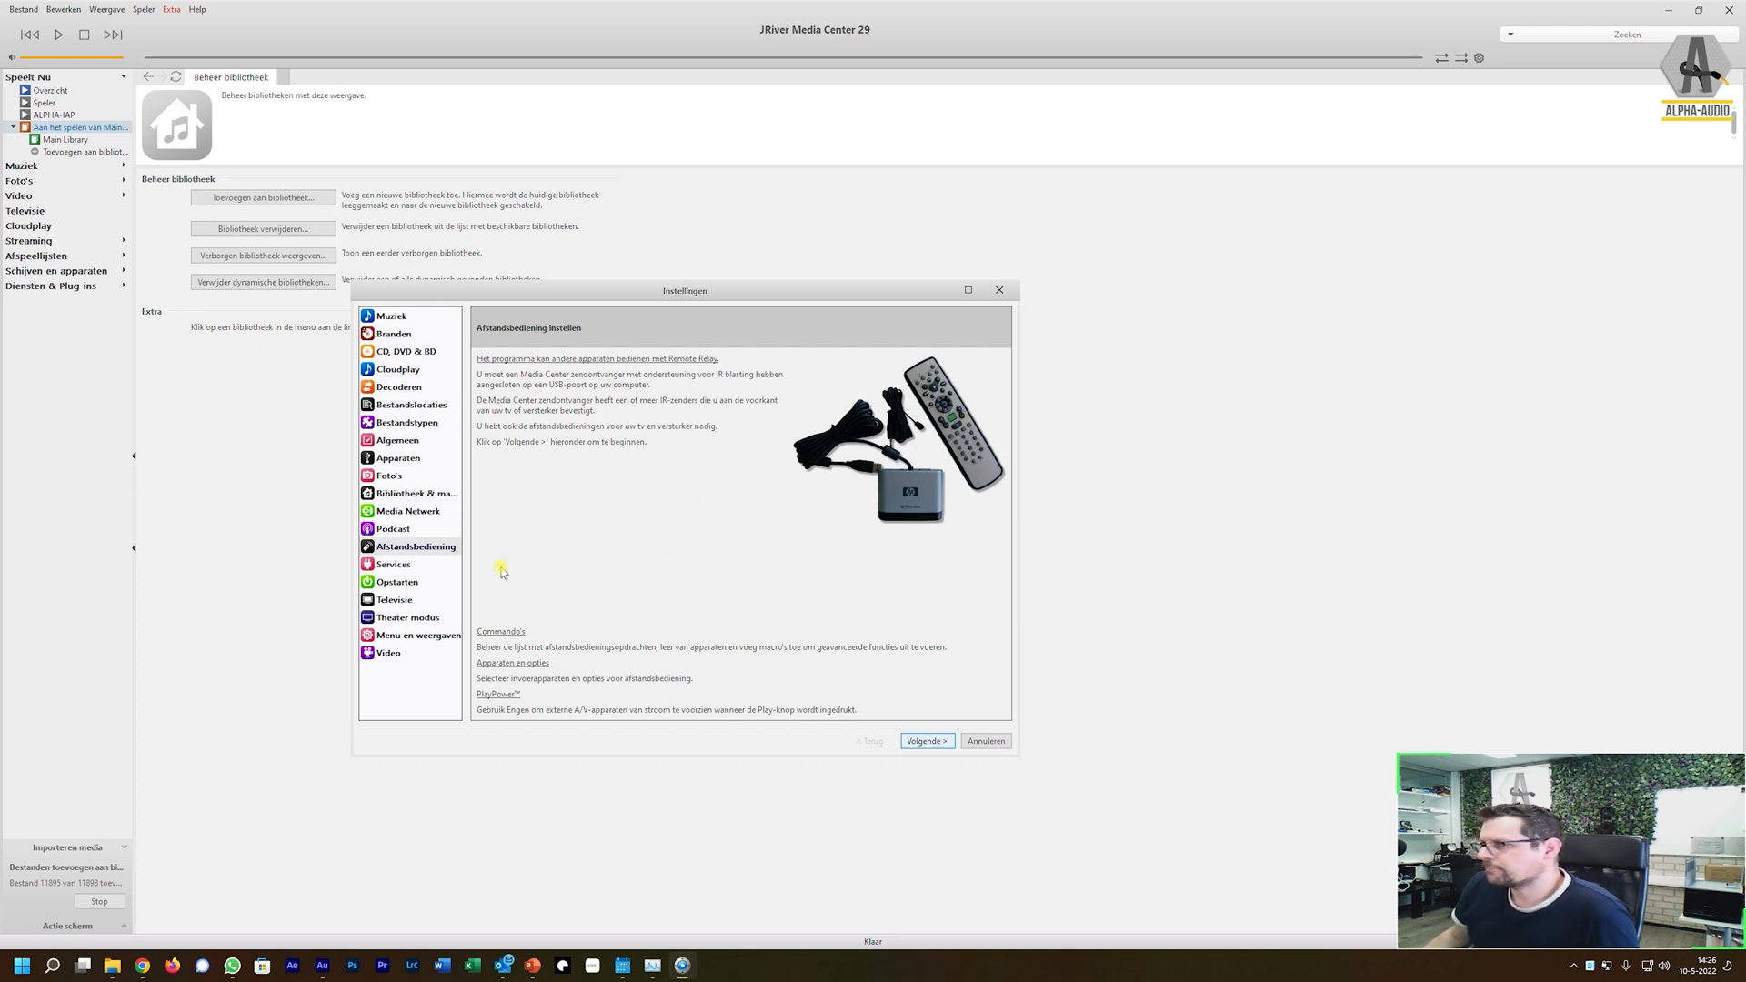
click(401, 568)
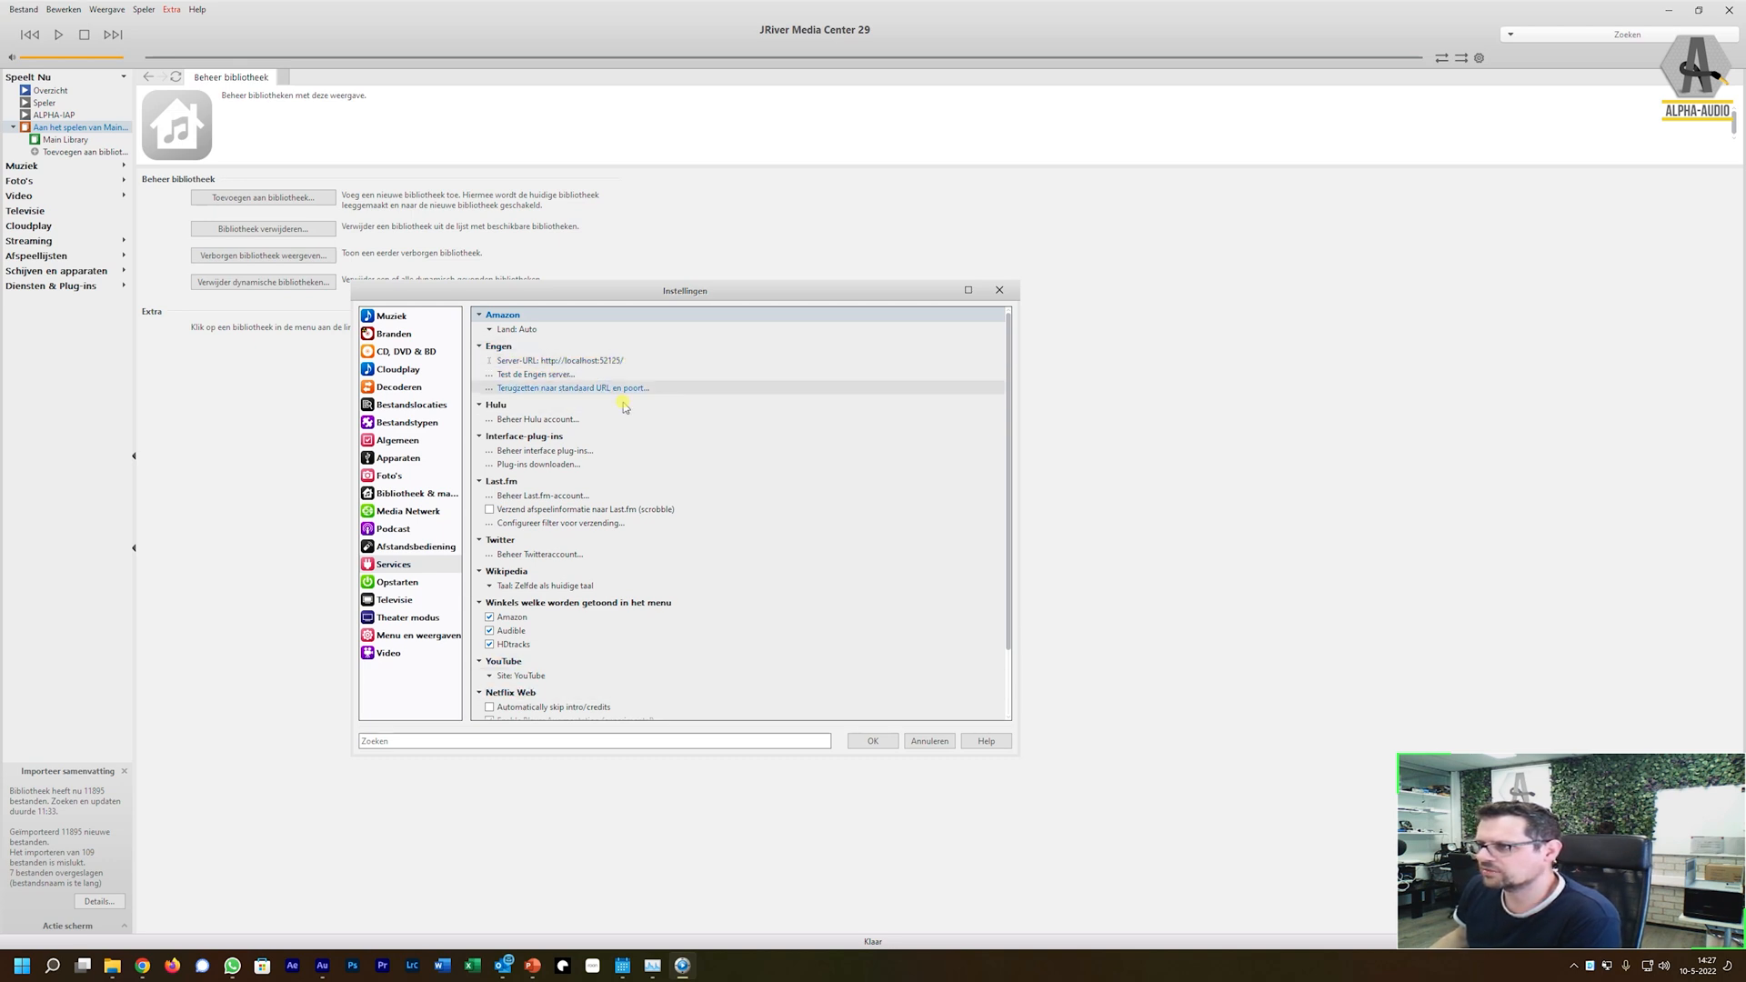
Step: Switch to Chrome and try to open the Engen server at localhost:52125 in a new tab
click(141, 966)
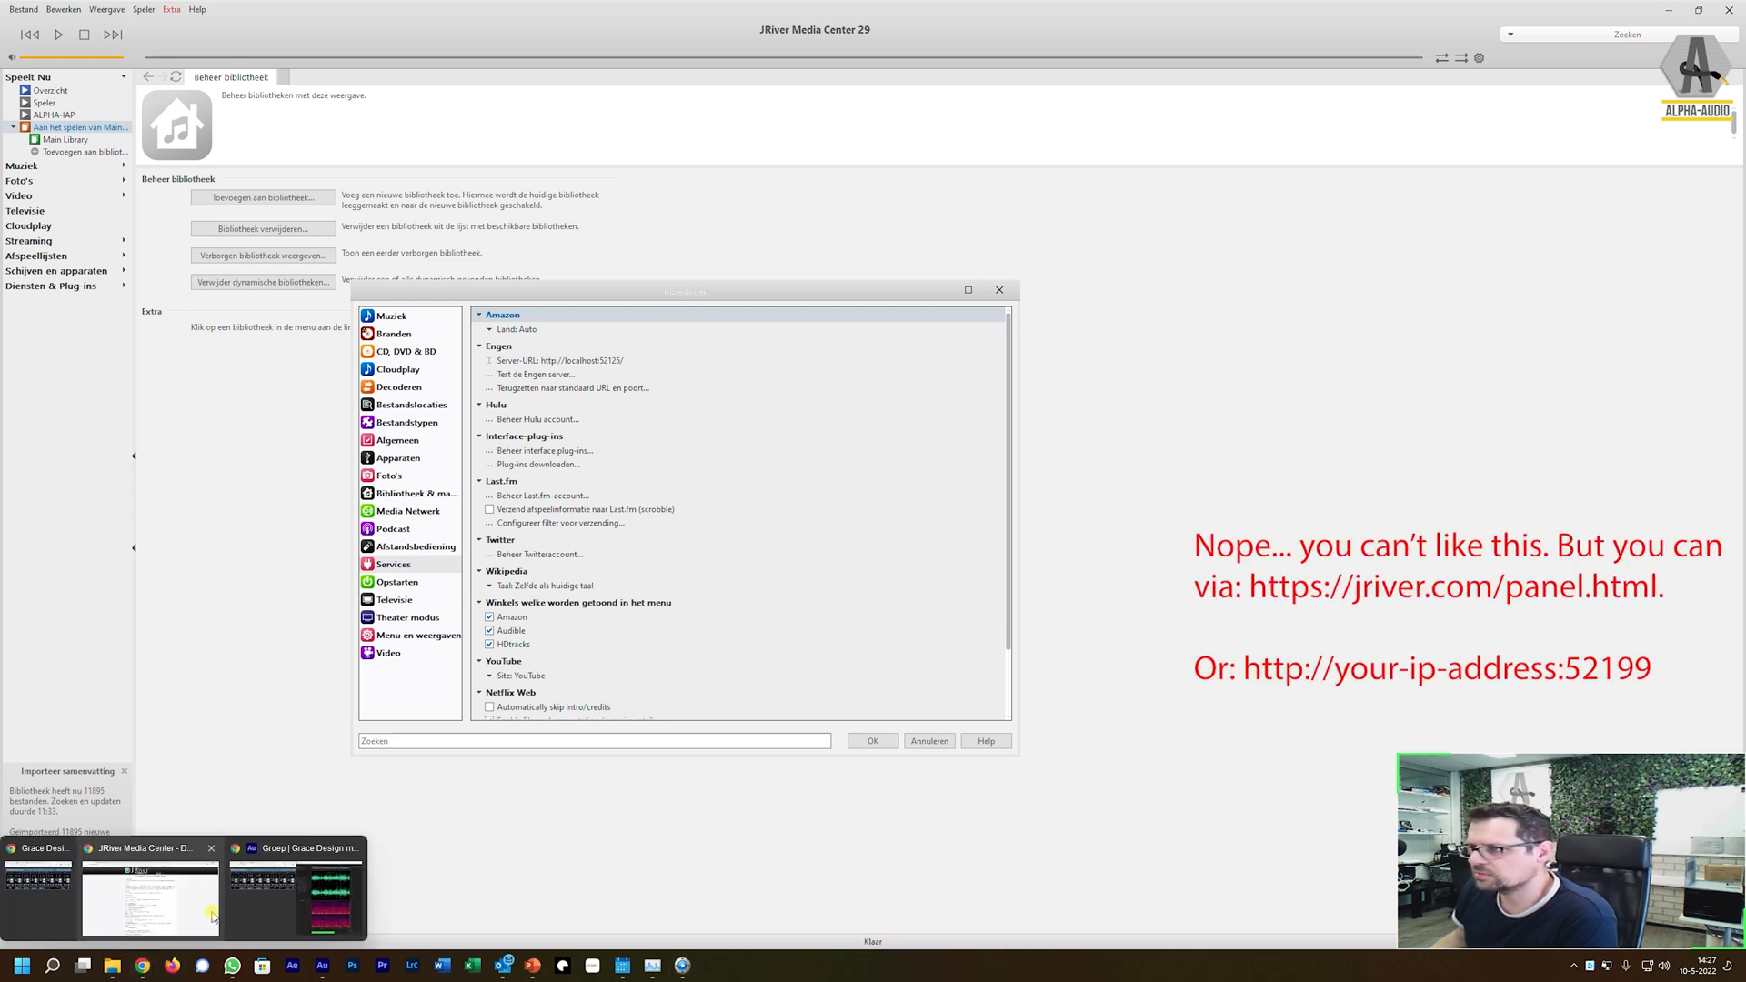
click(156, 910)
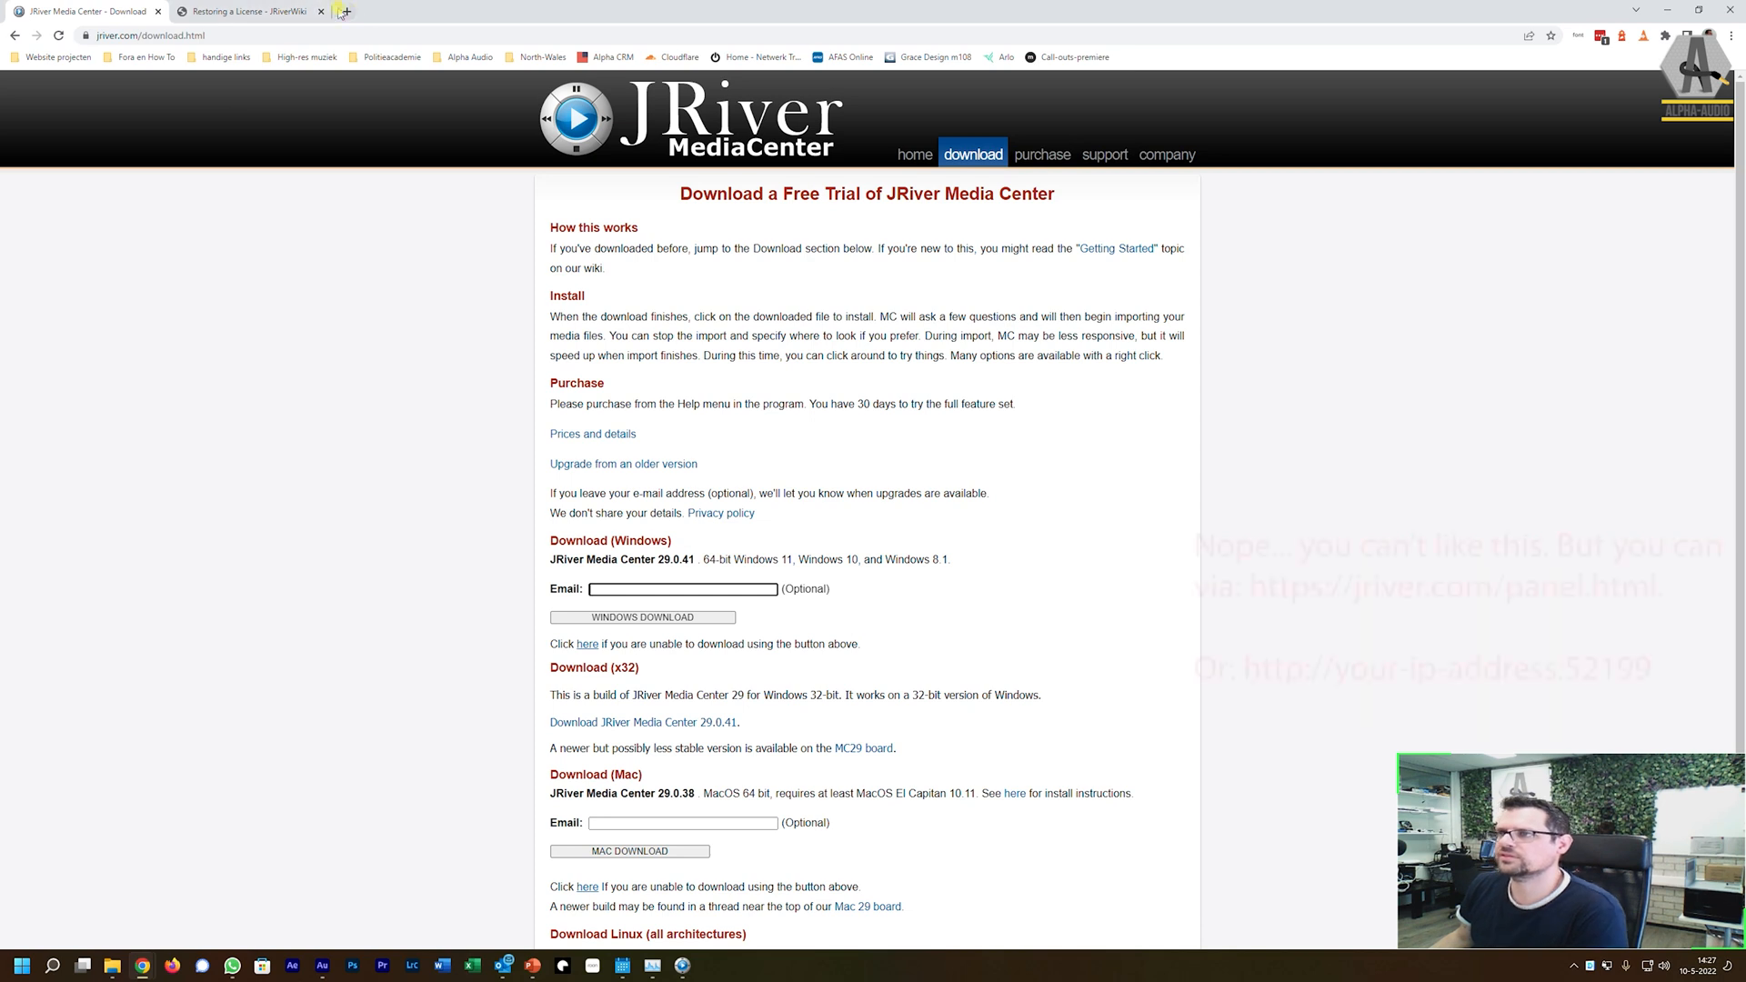
click(342, 12)
text(lo)
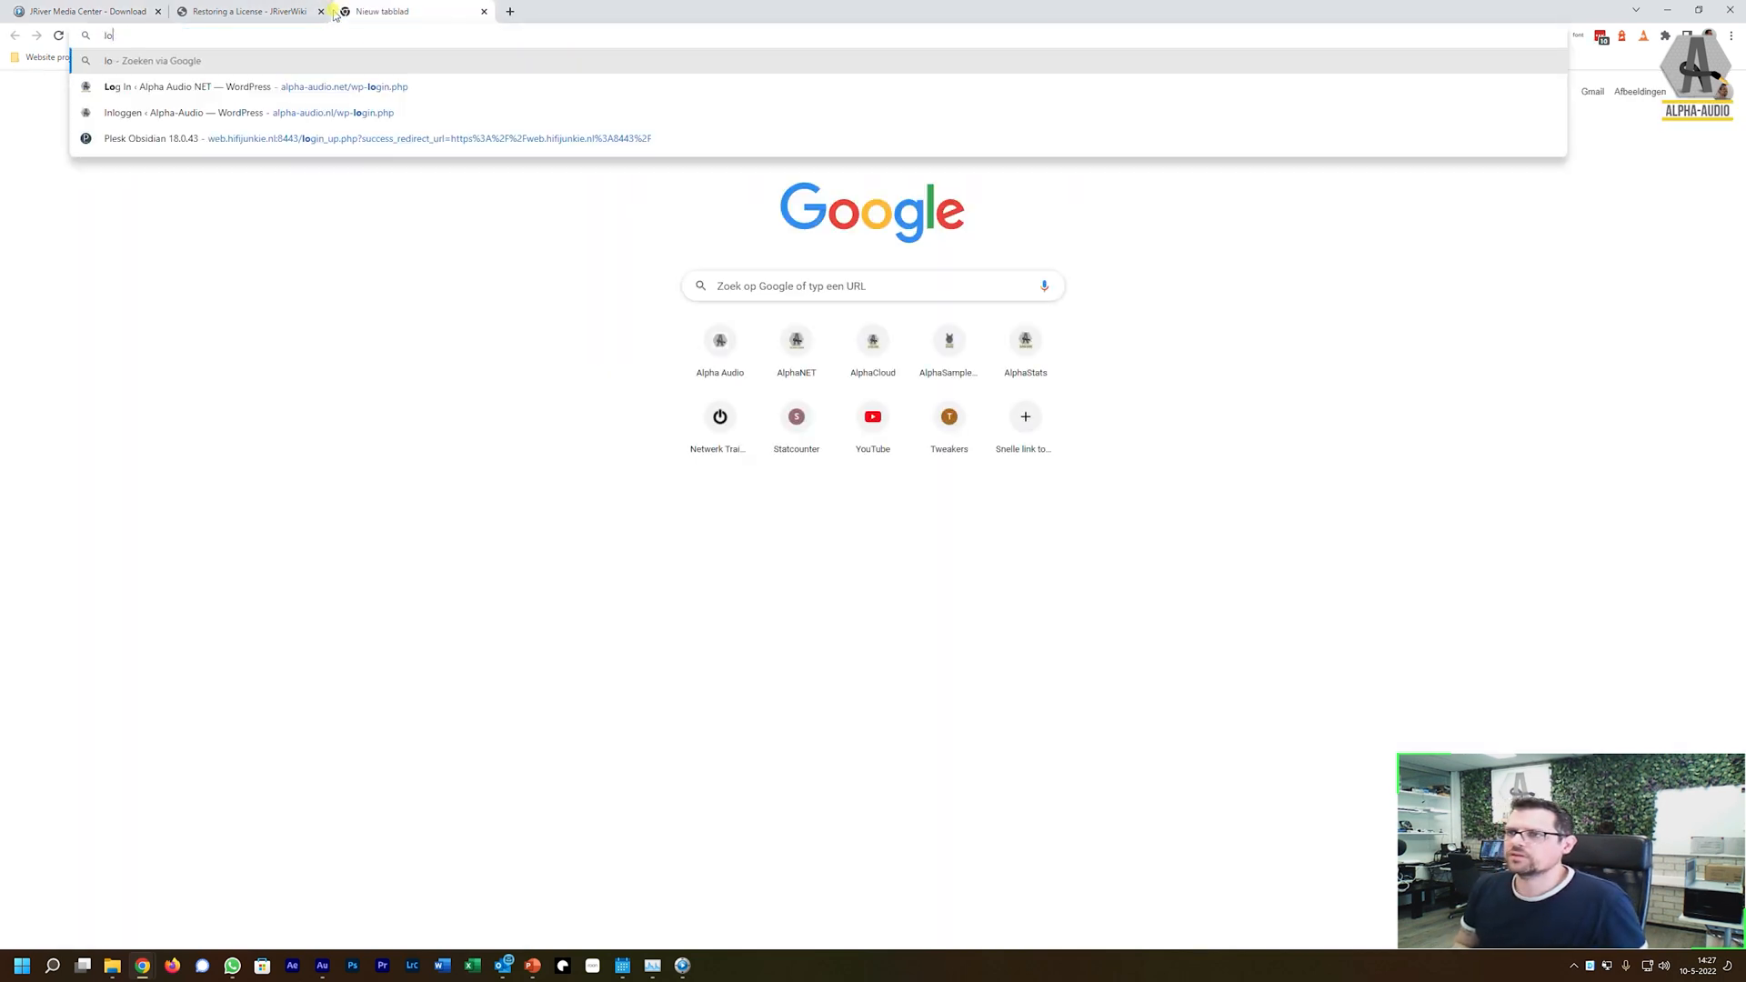
text(calhost)
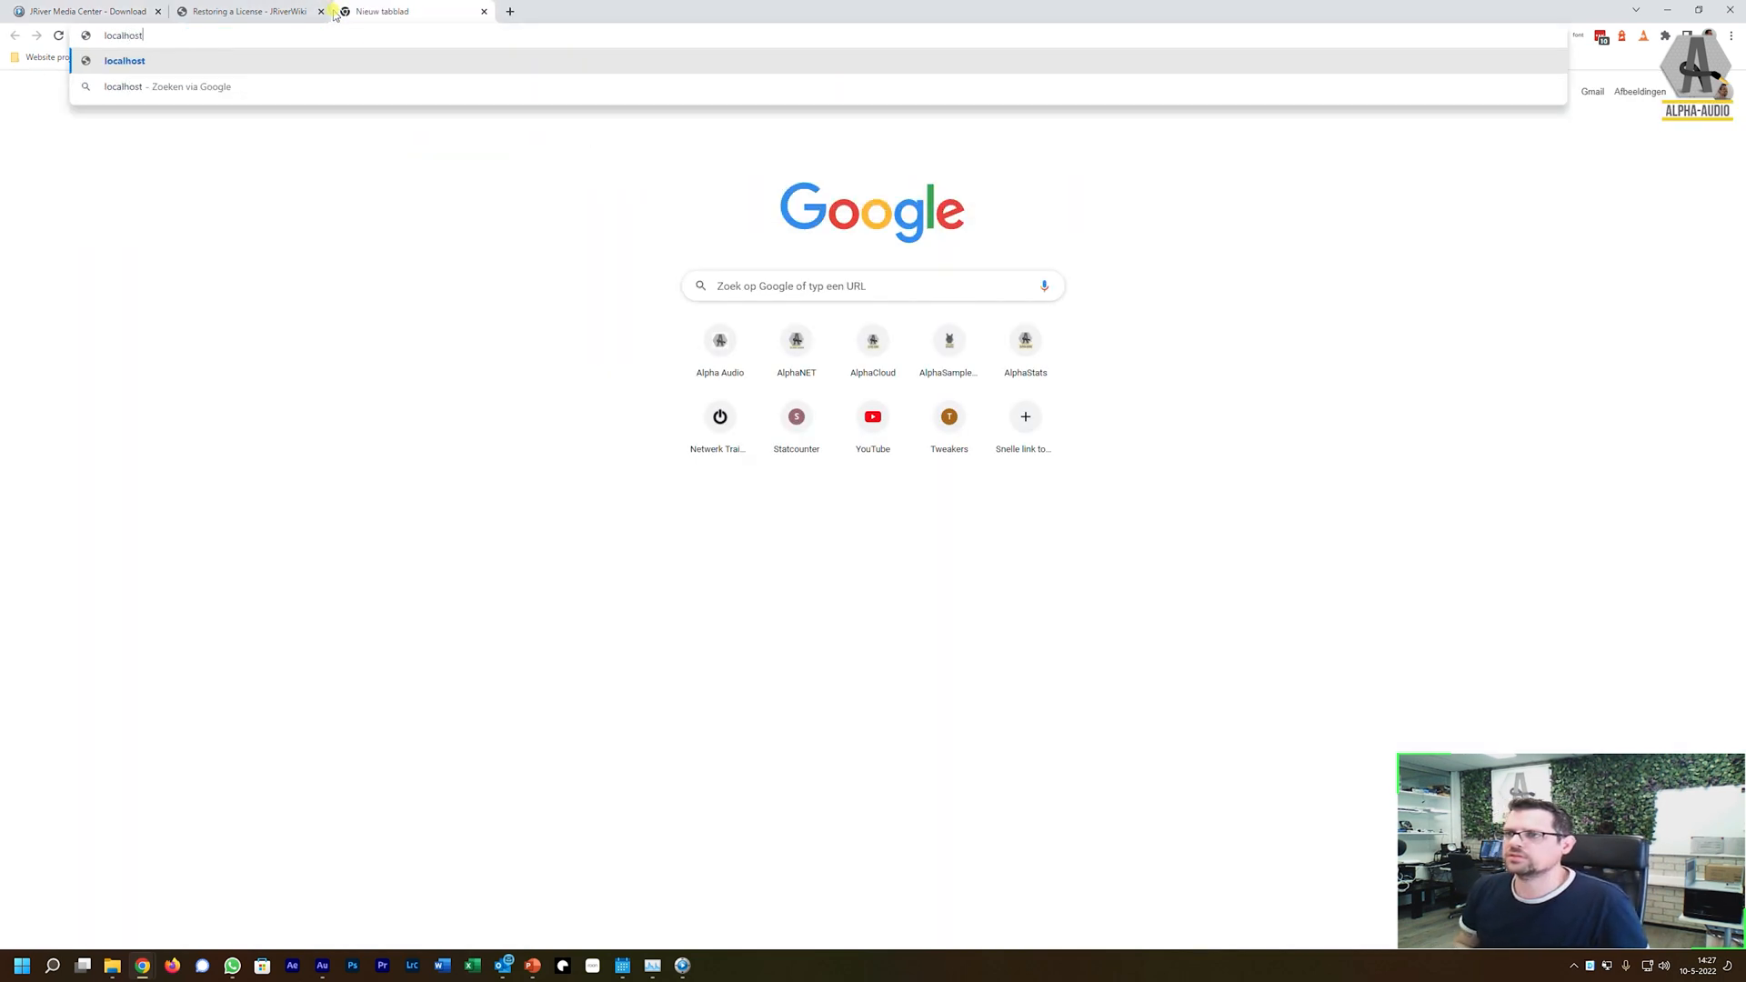
key(alt+Tab)
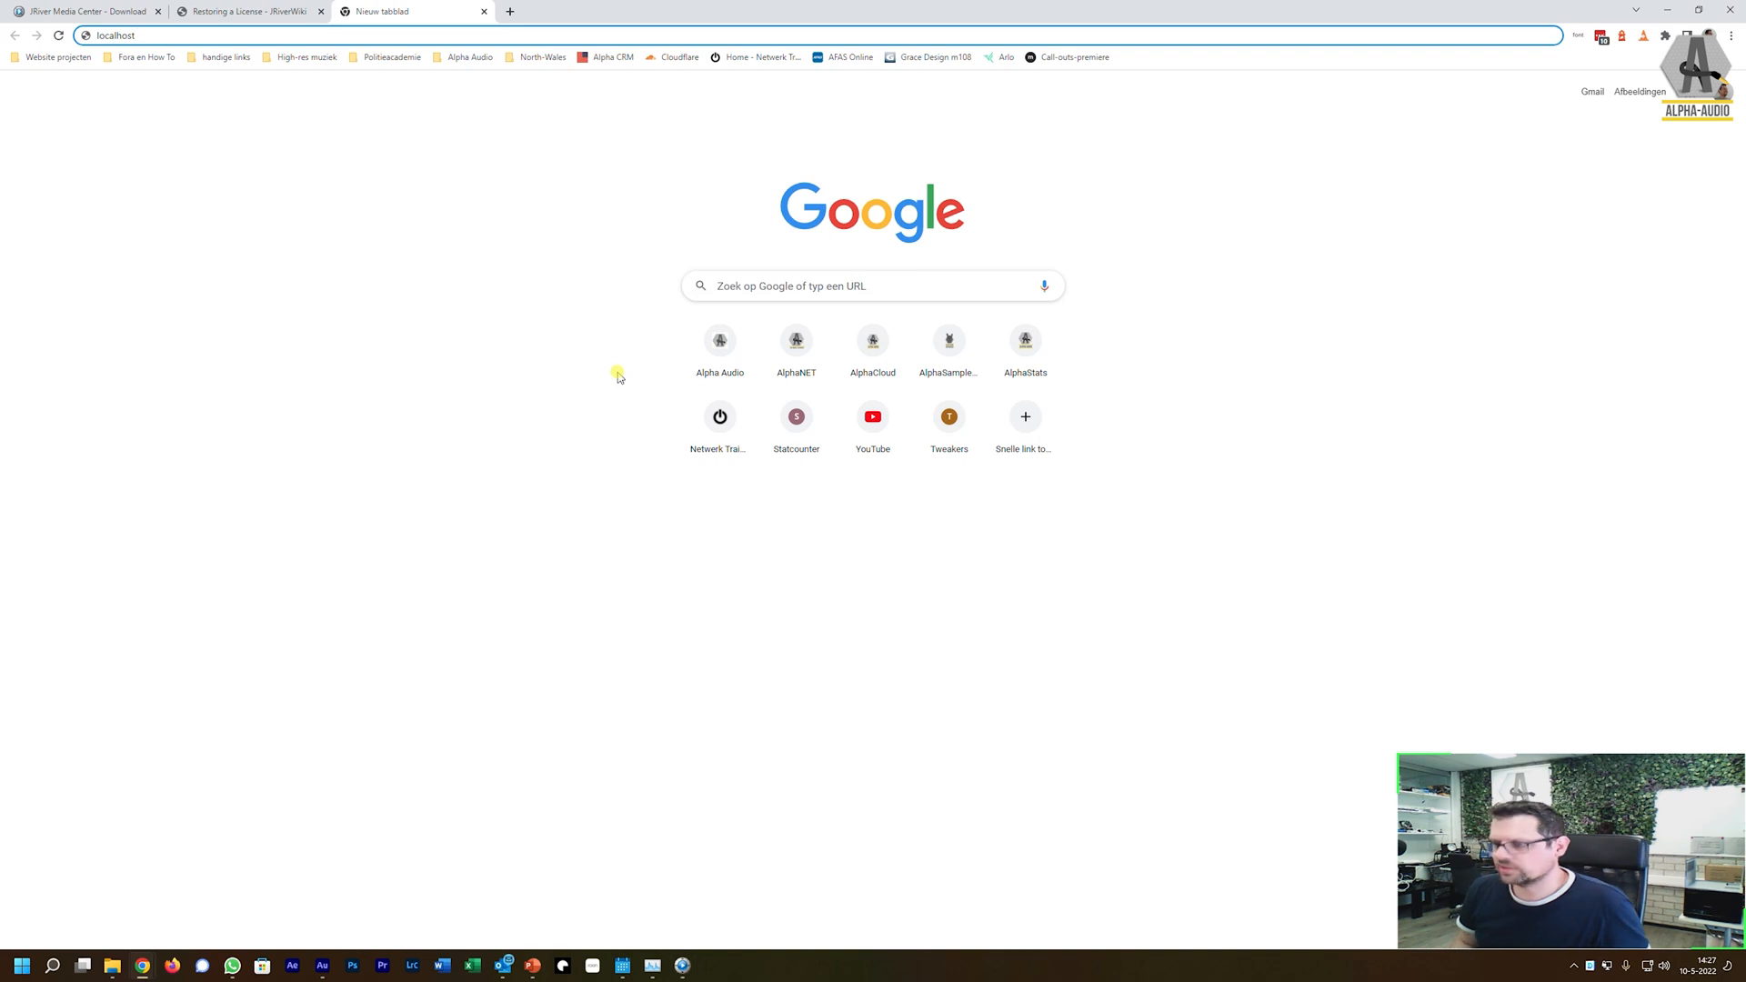
text(:52125)
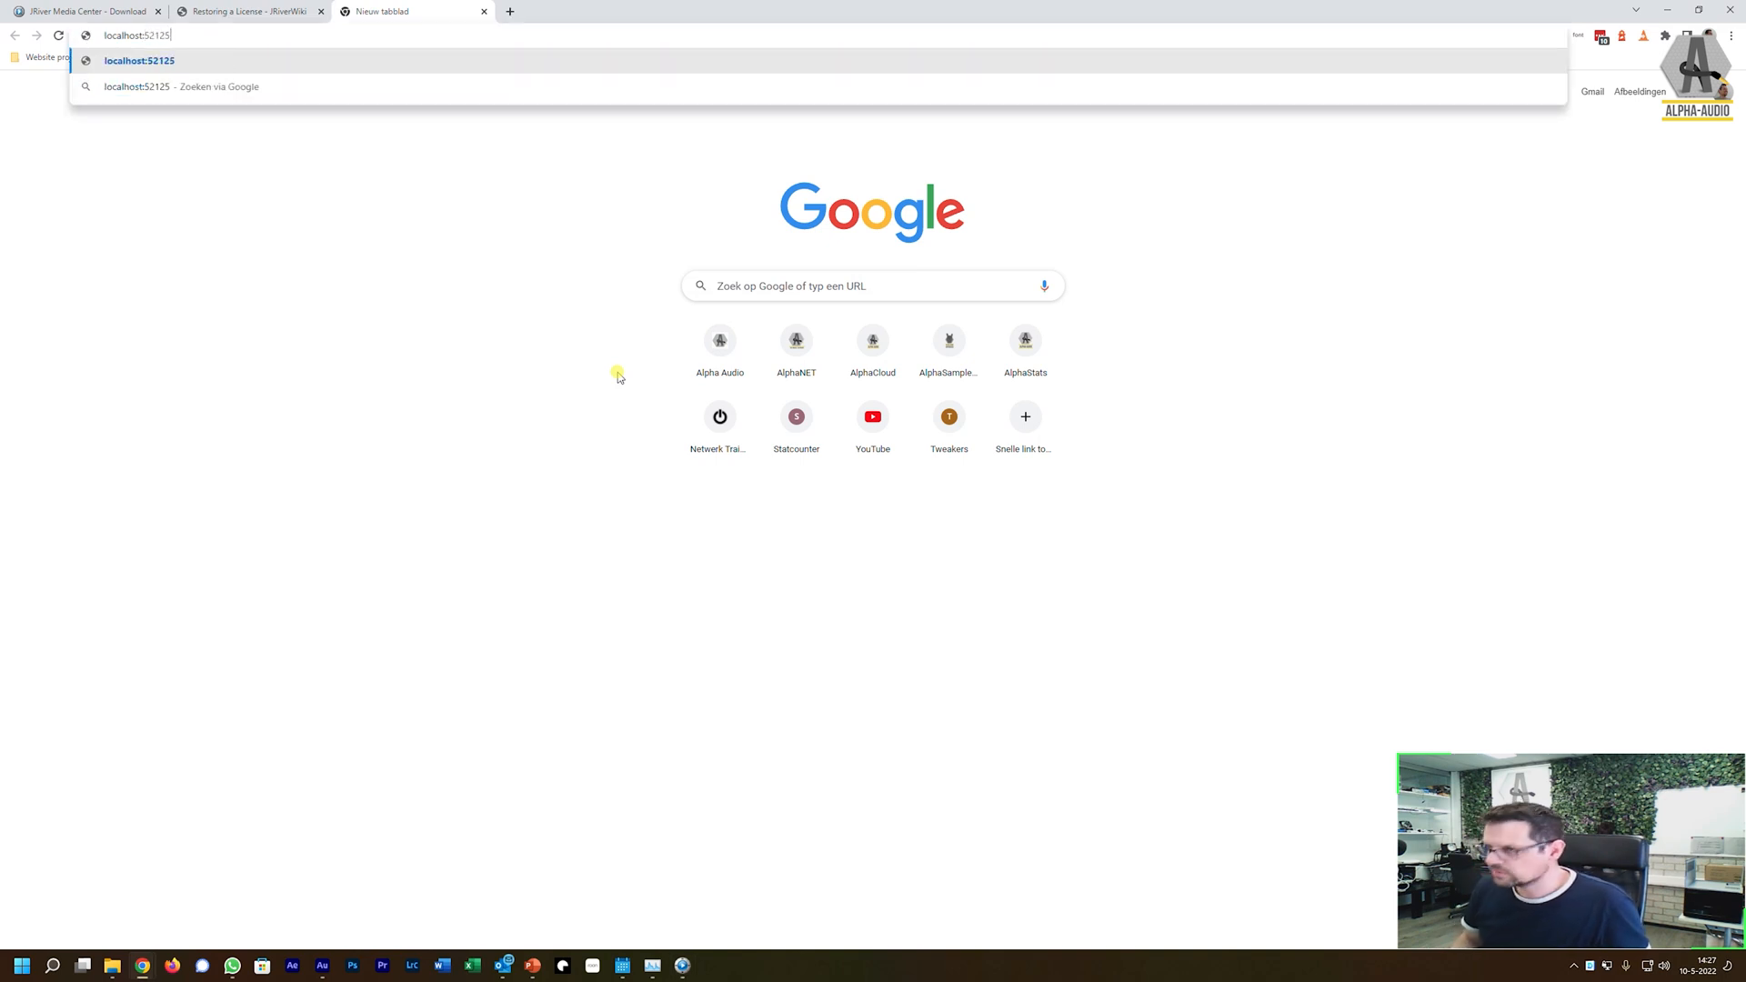
key(Return)
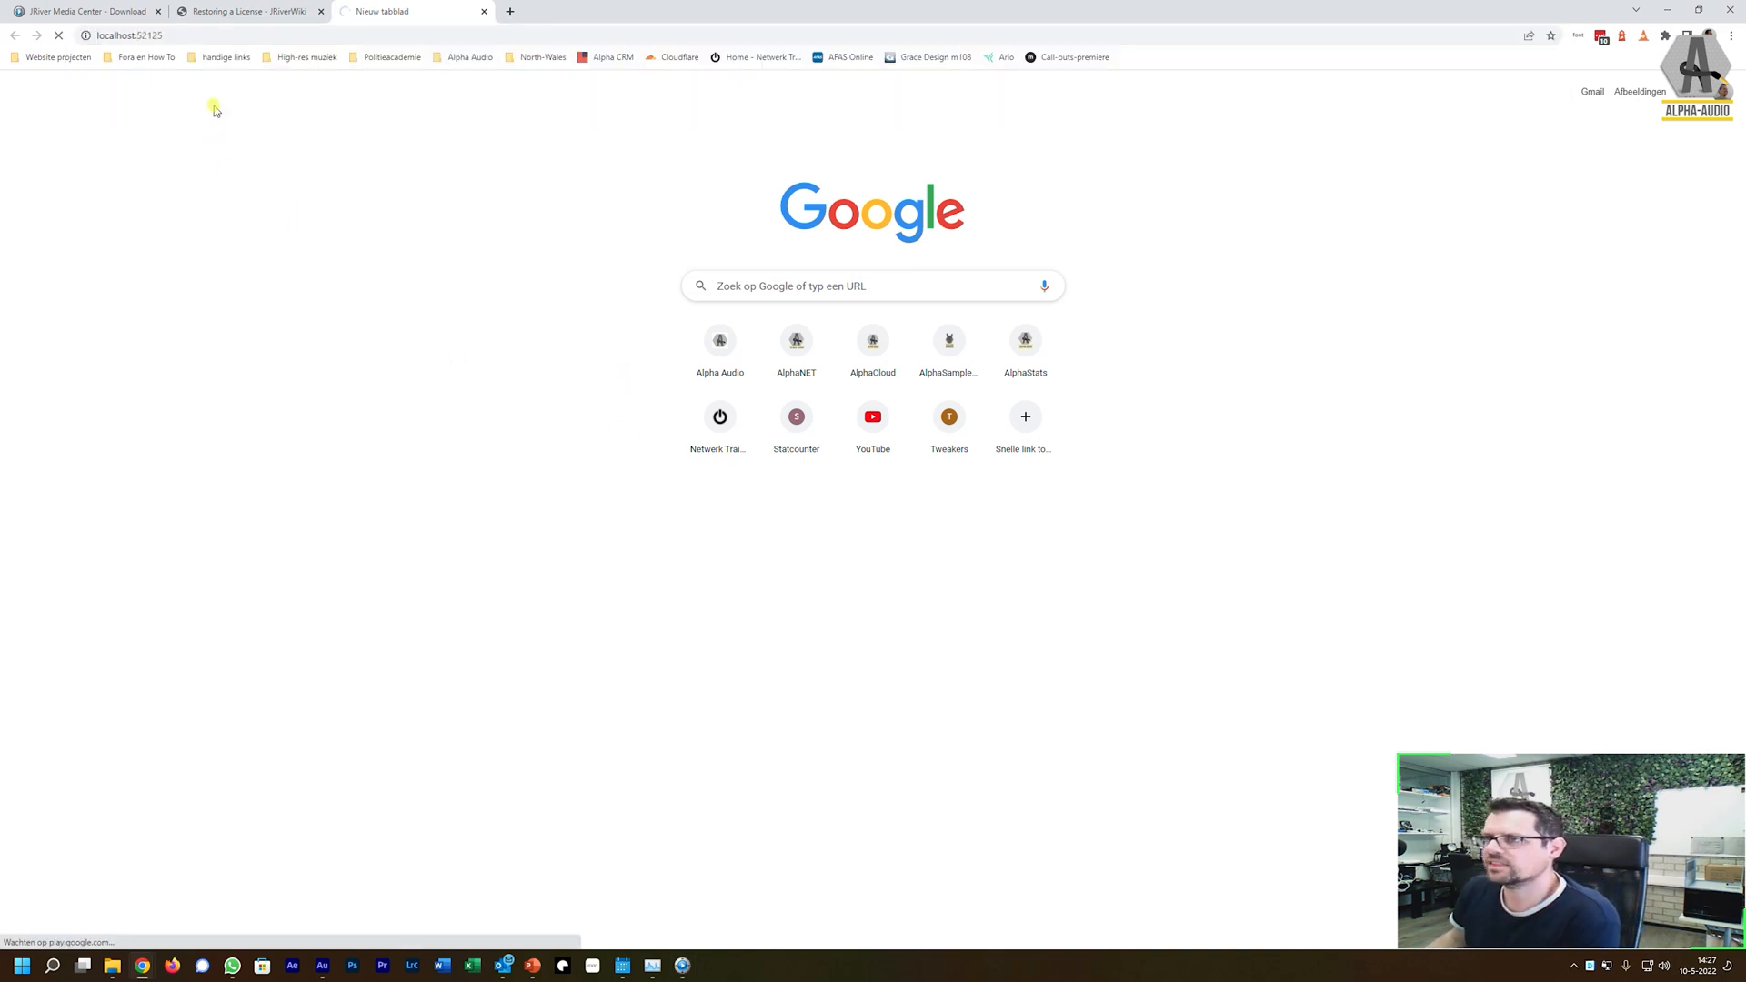
click(229, 35)
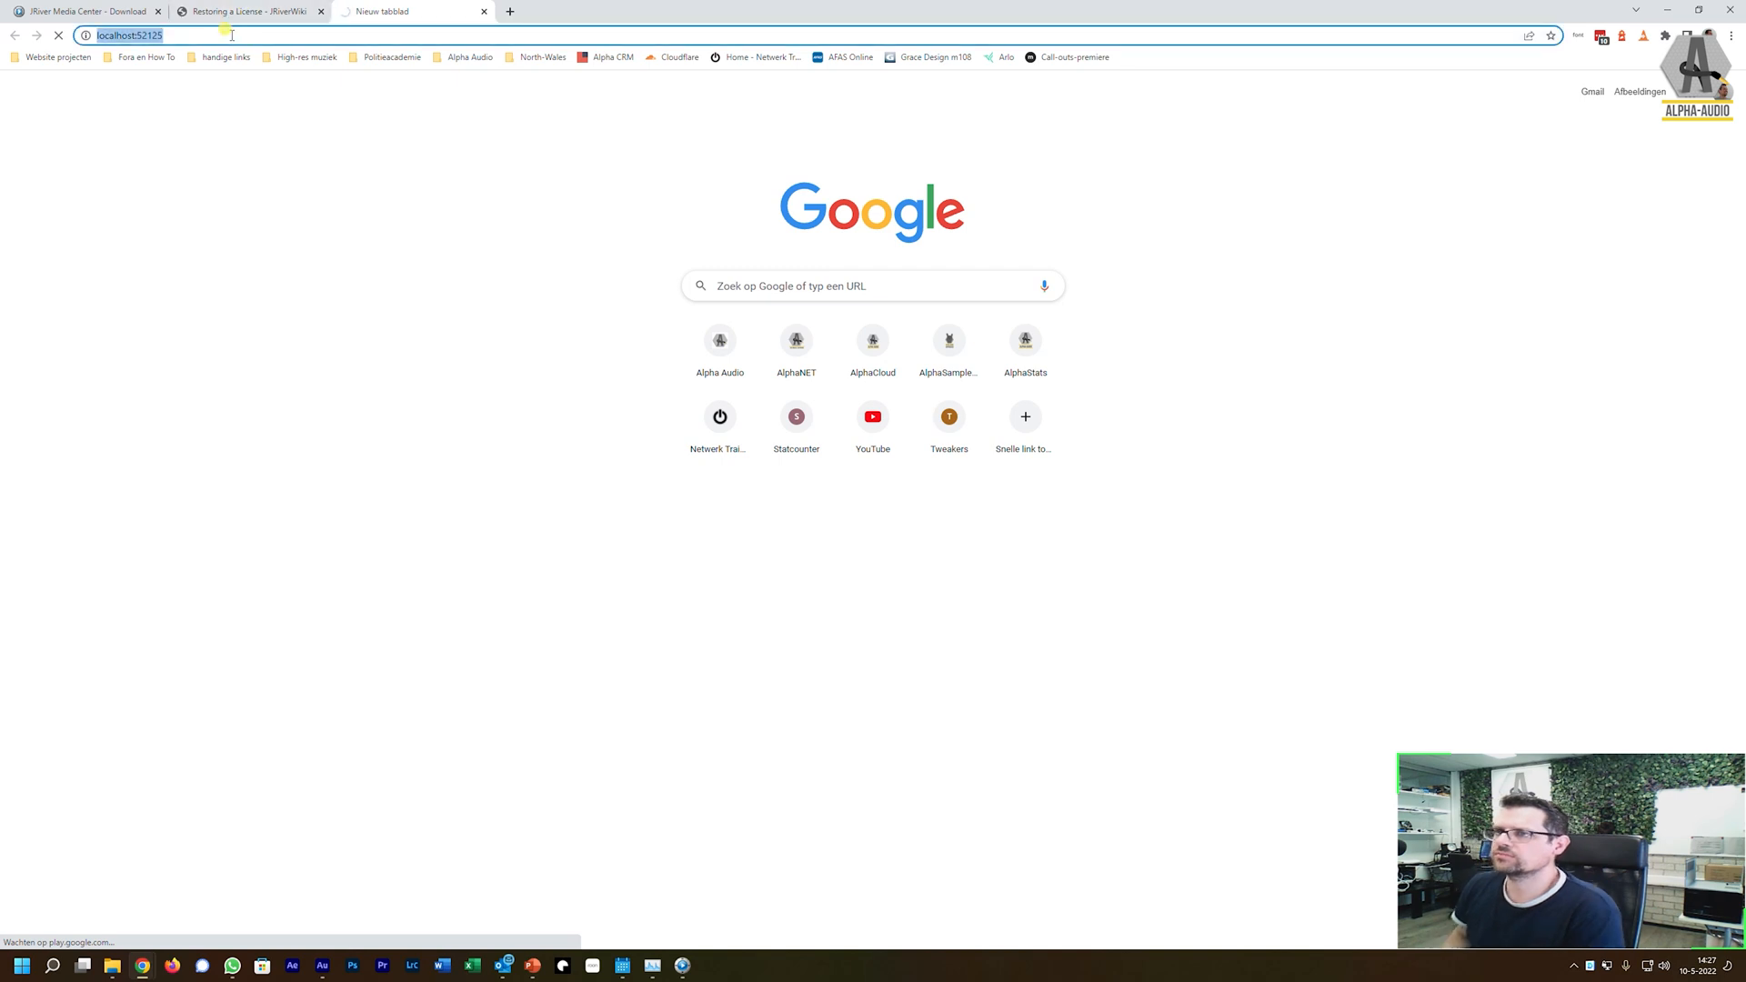
text(http://)
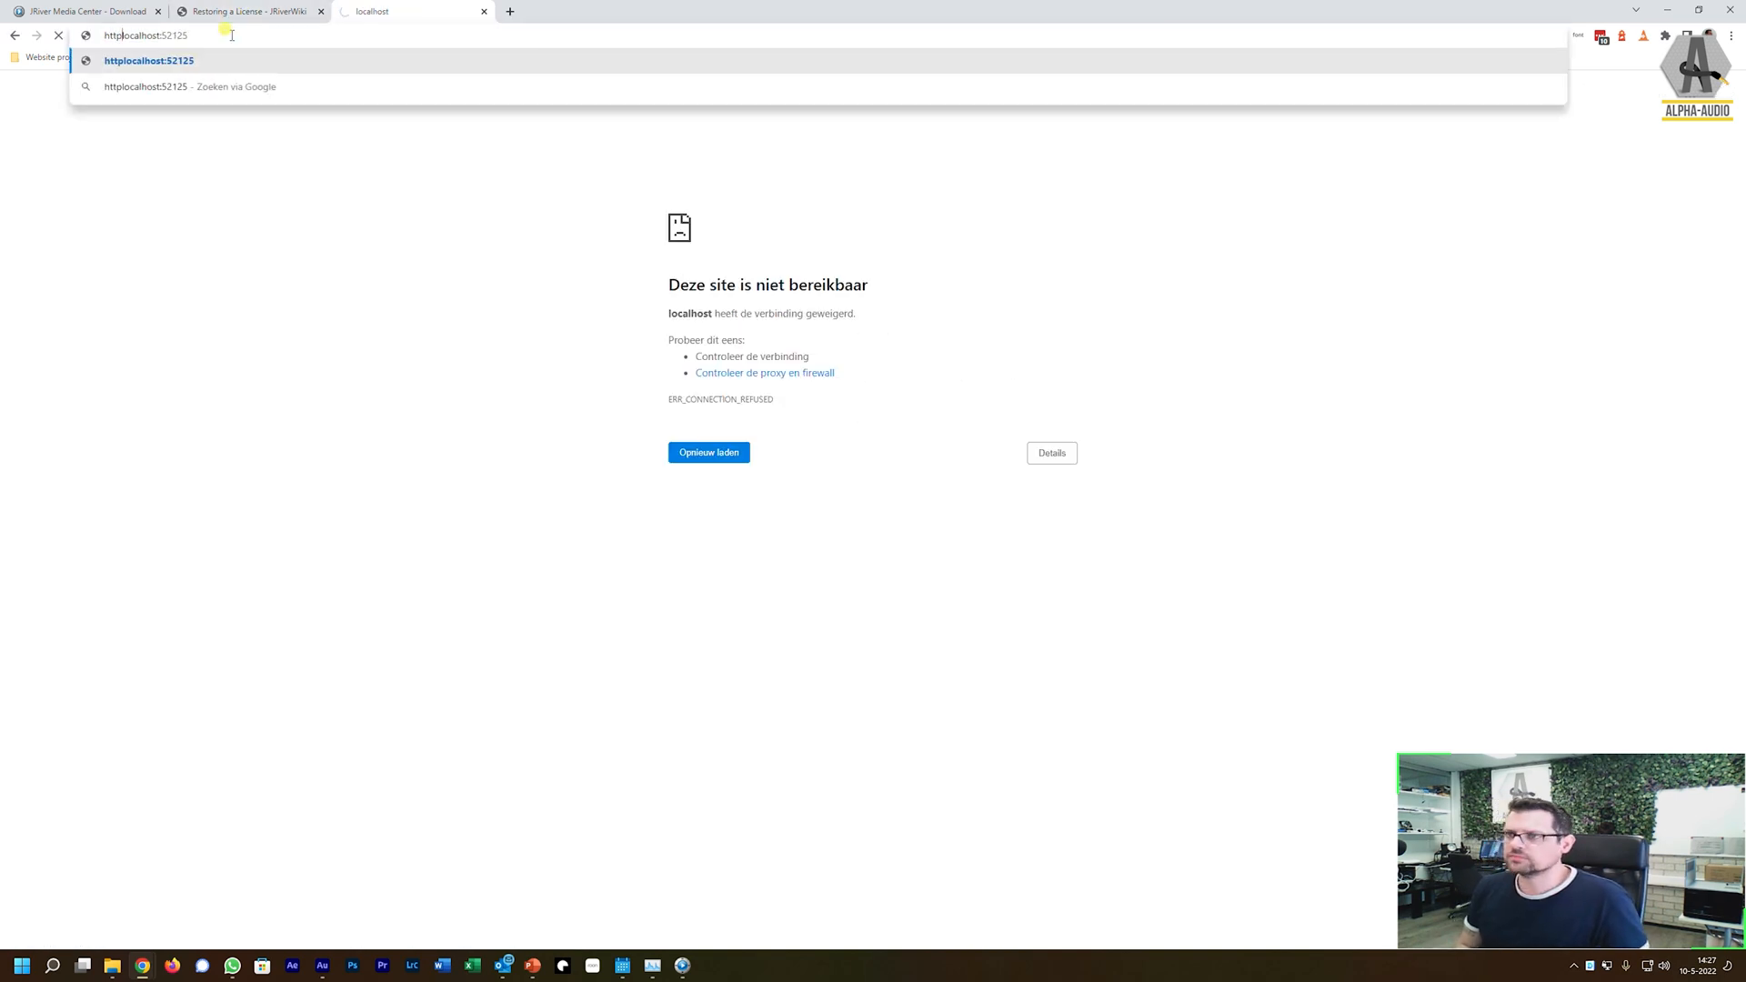
key(Return)
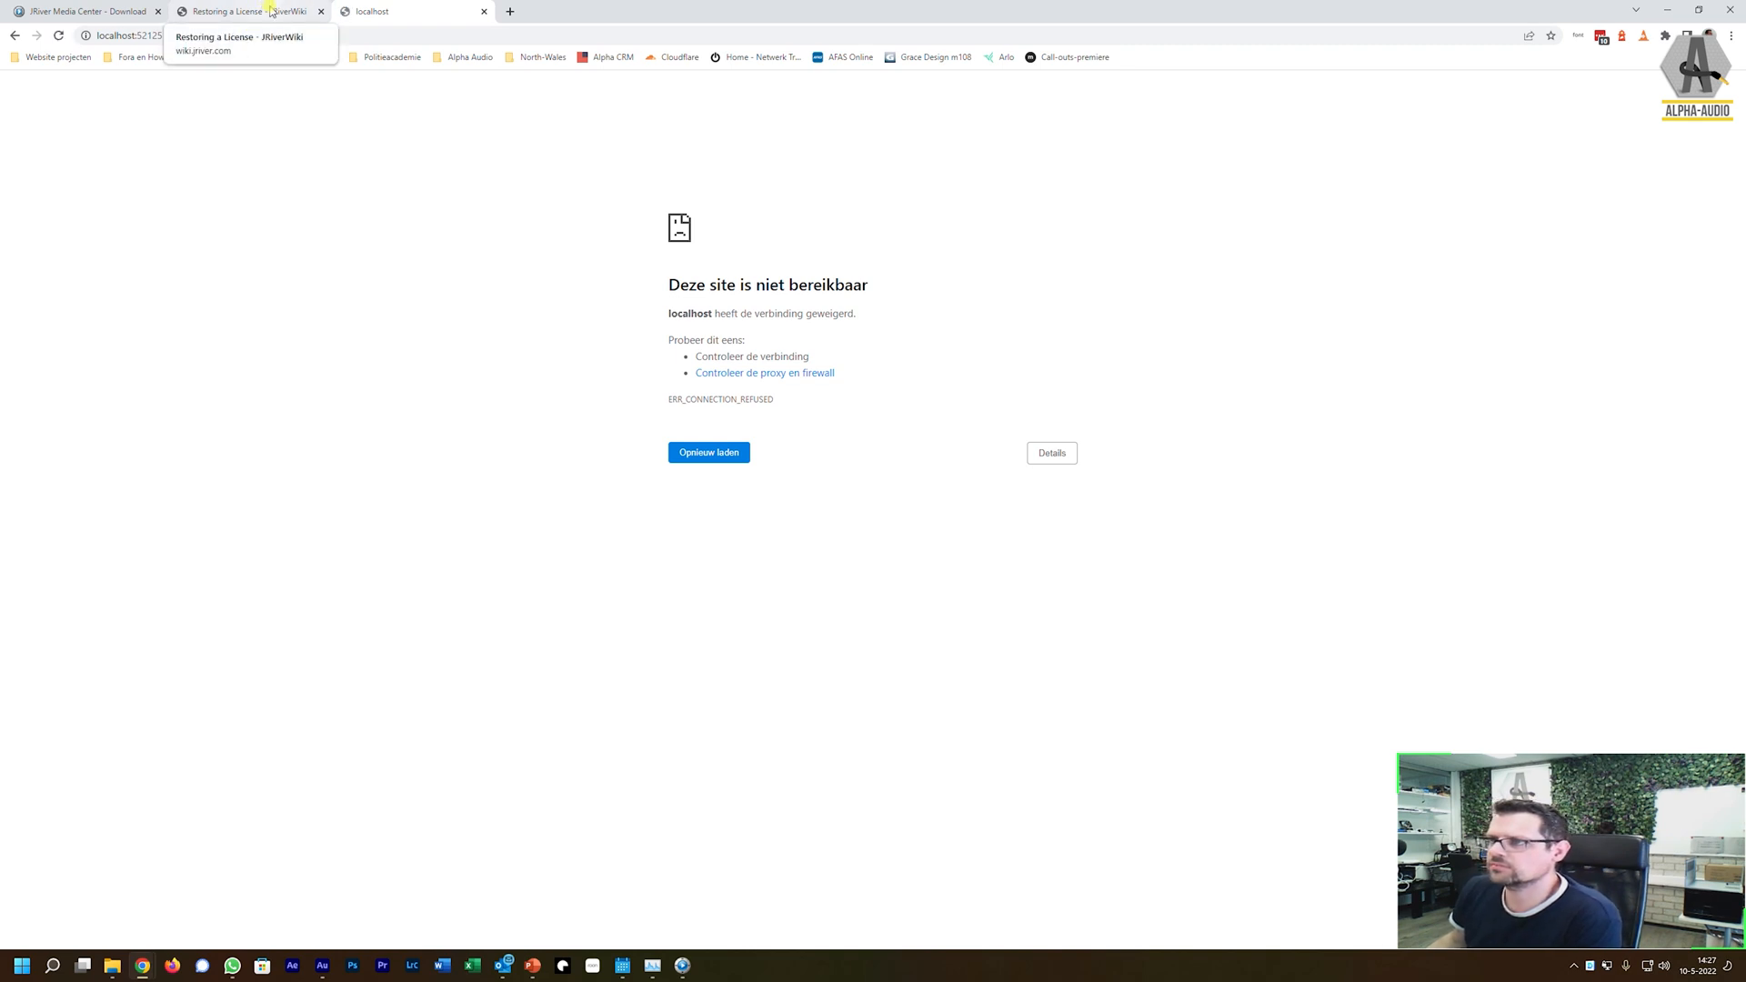
click(272, 11)
click(393, 13)
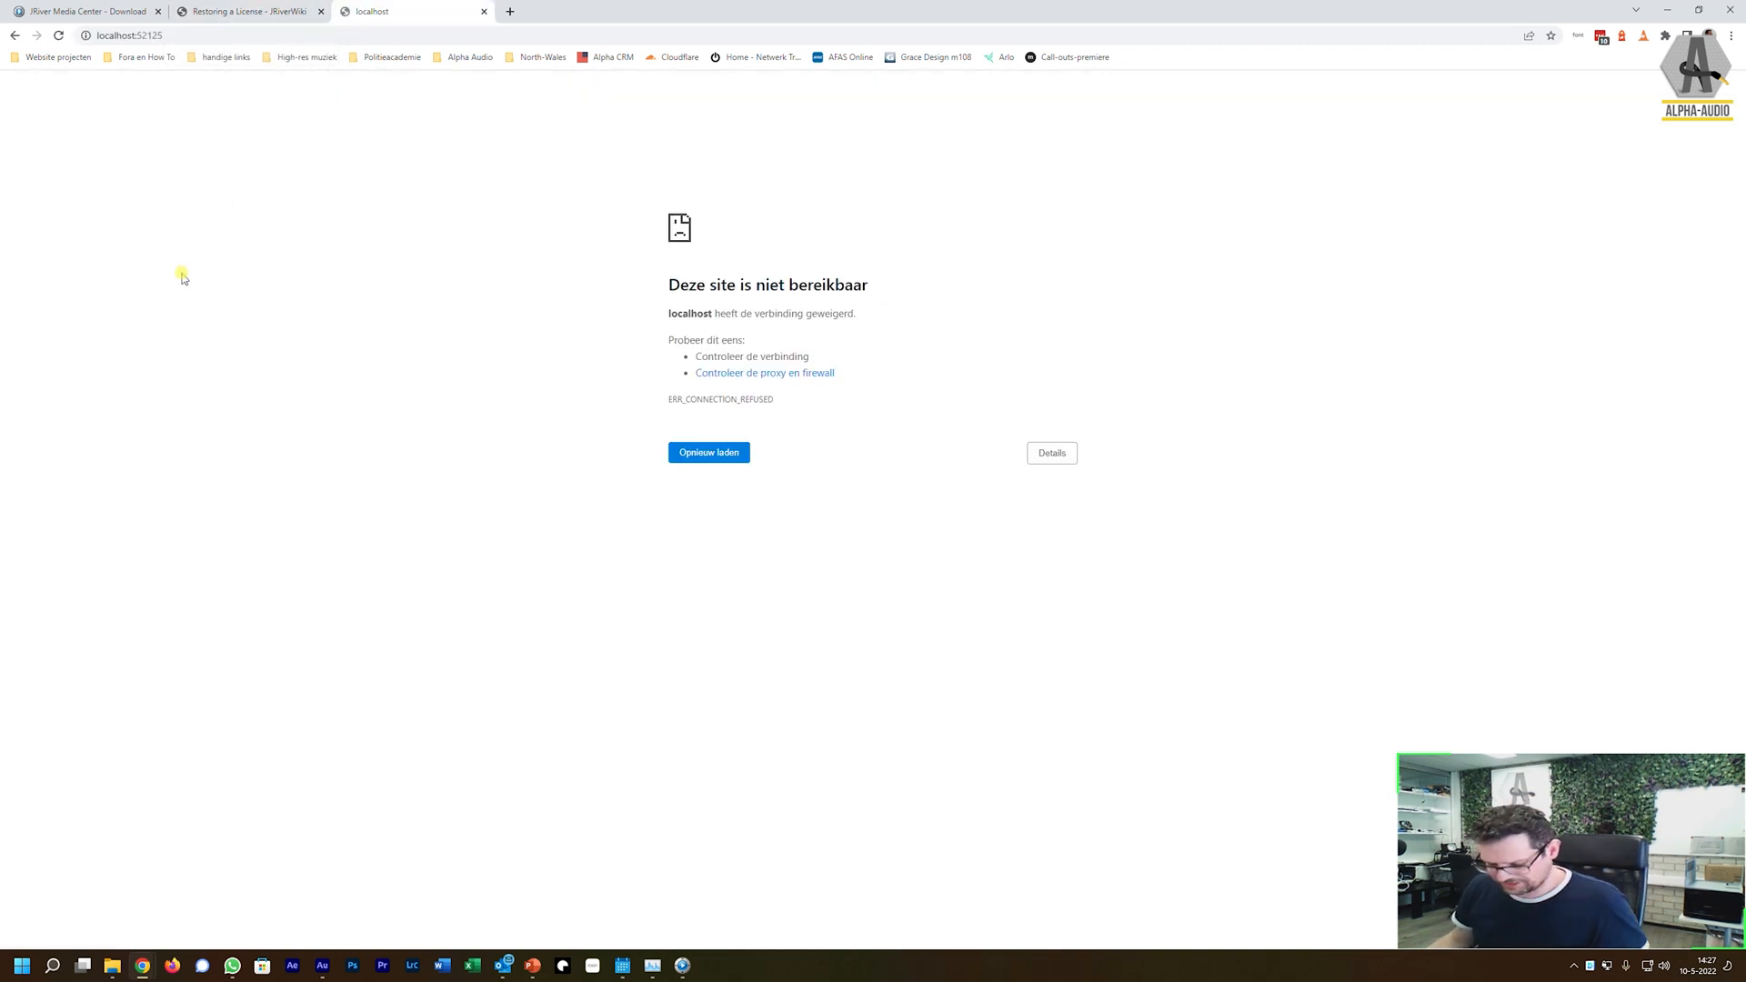
key(alt+Tab)
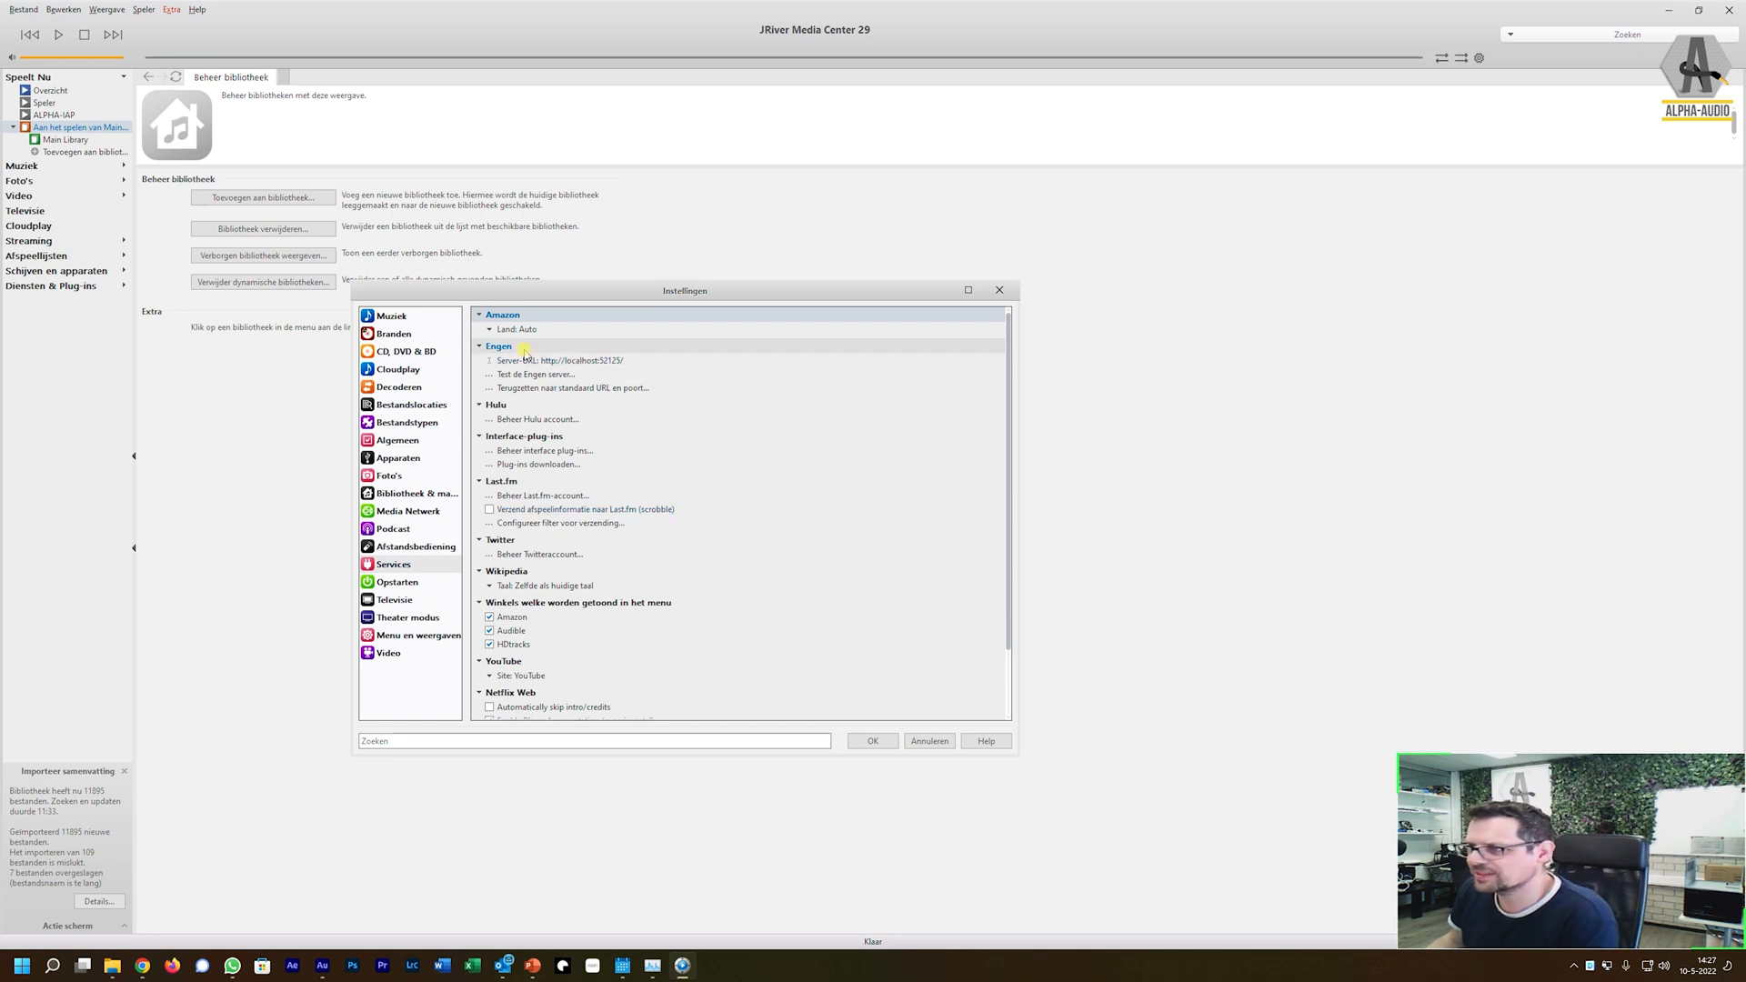
Step: Disable Amazon, Audible and HDtracks as stores shown in the menu within the Services settings
click(525, 351)
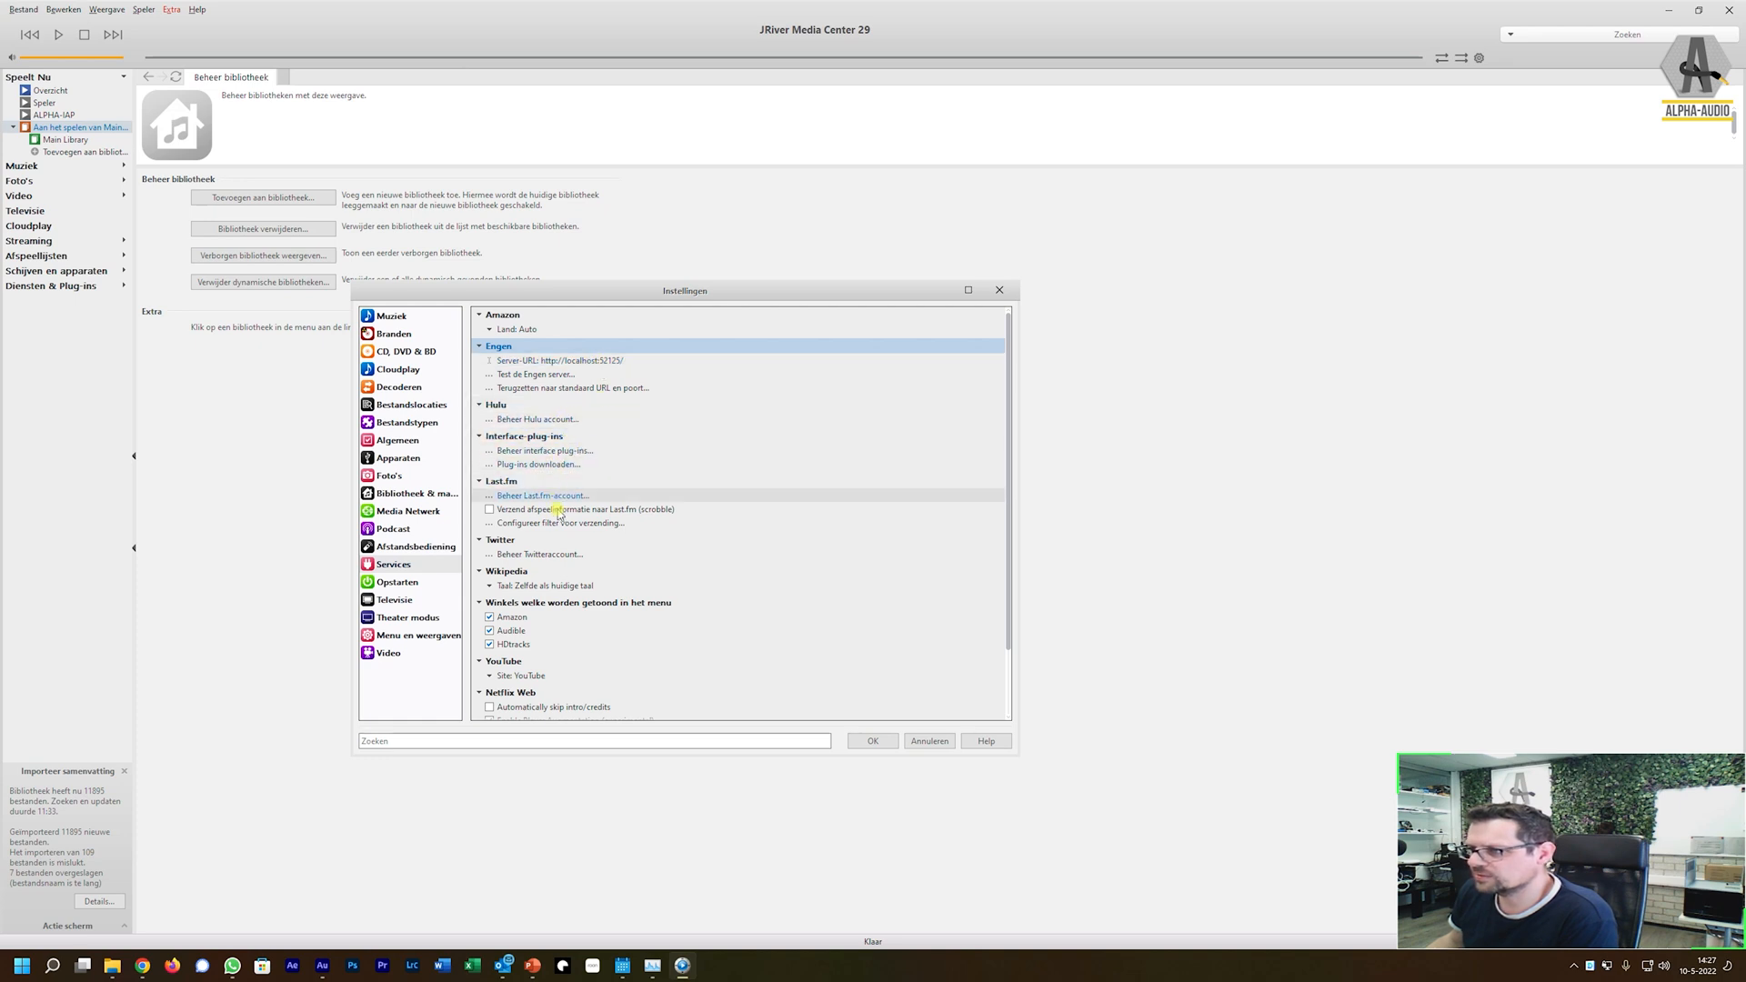
click(489, 617)
click(491, 631)
click(489, 644)
scroll(527, 650, down, 2)
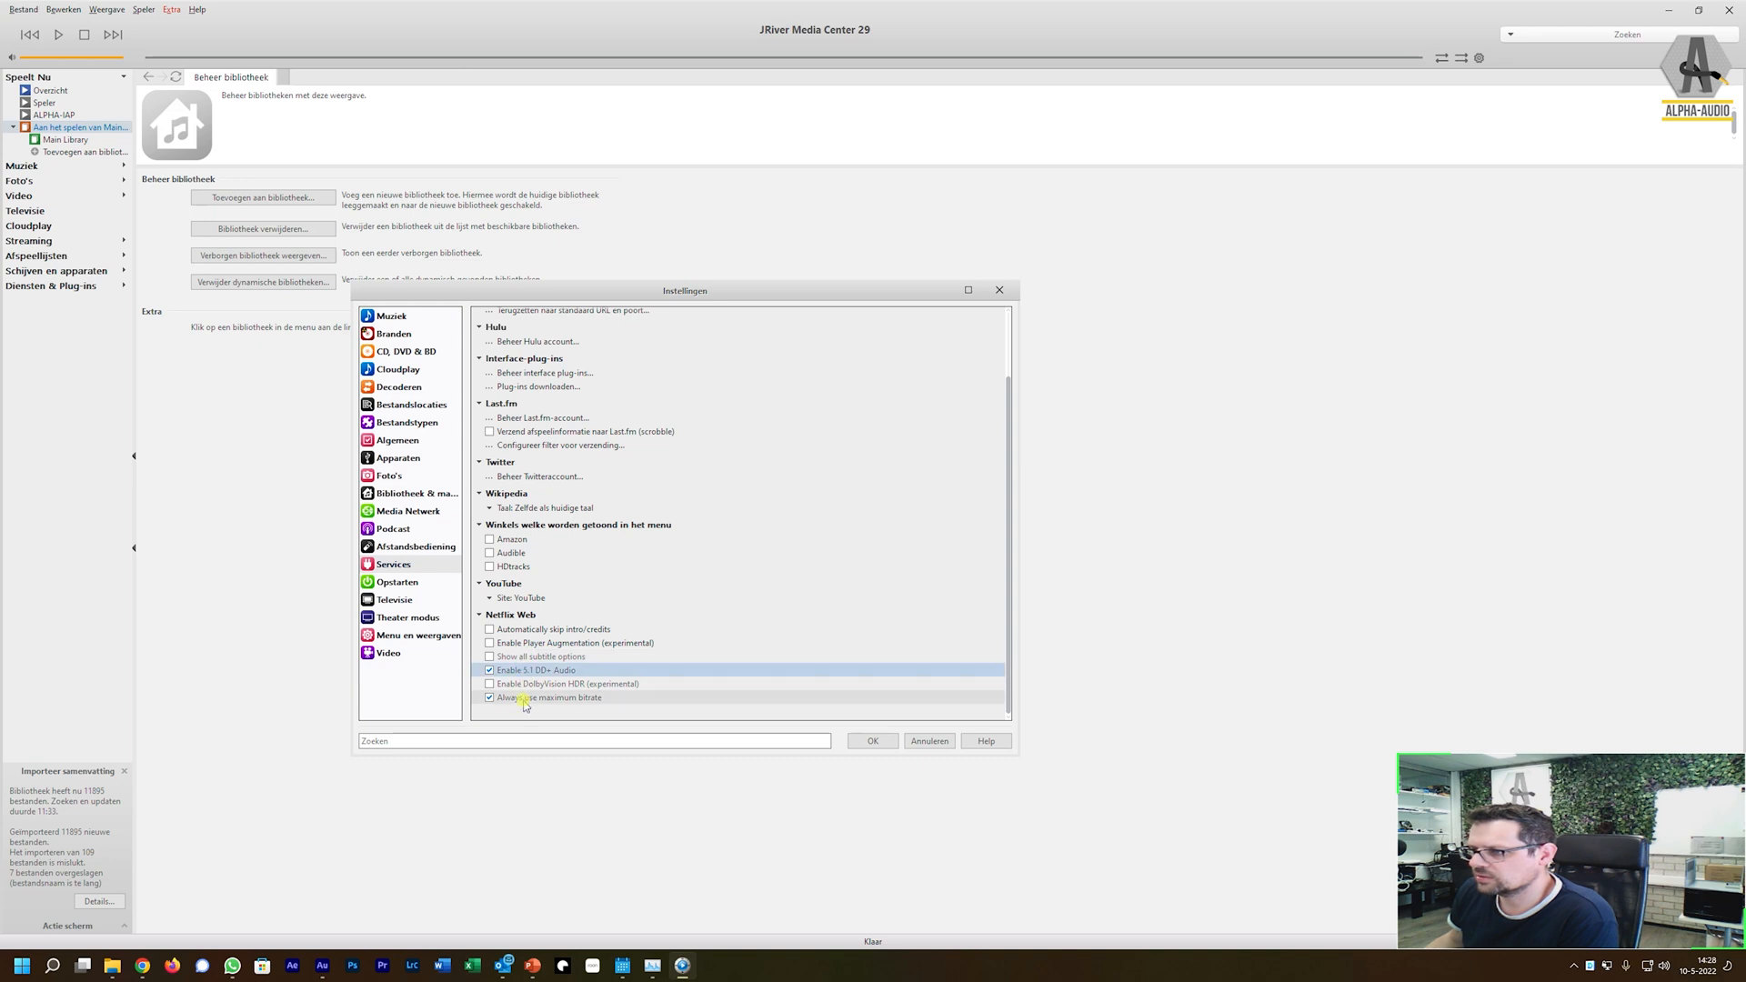
Step: Look over the Netflix Web options in Services, and review the Opstarten and Televisie settings
click(546, 644)
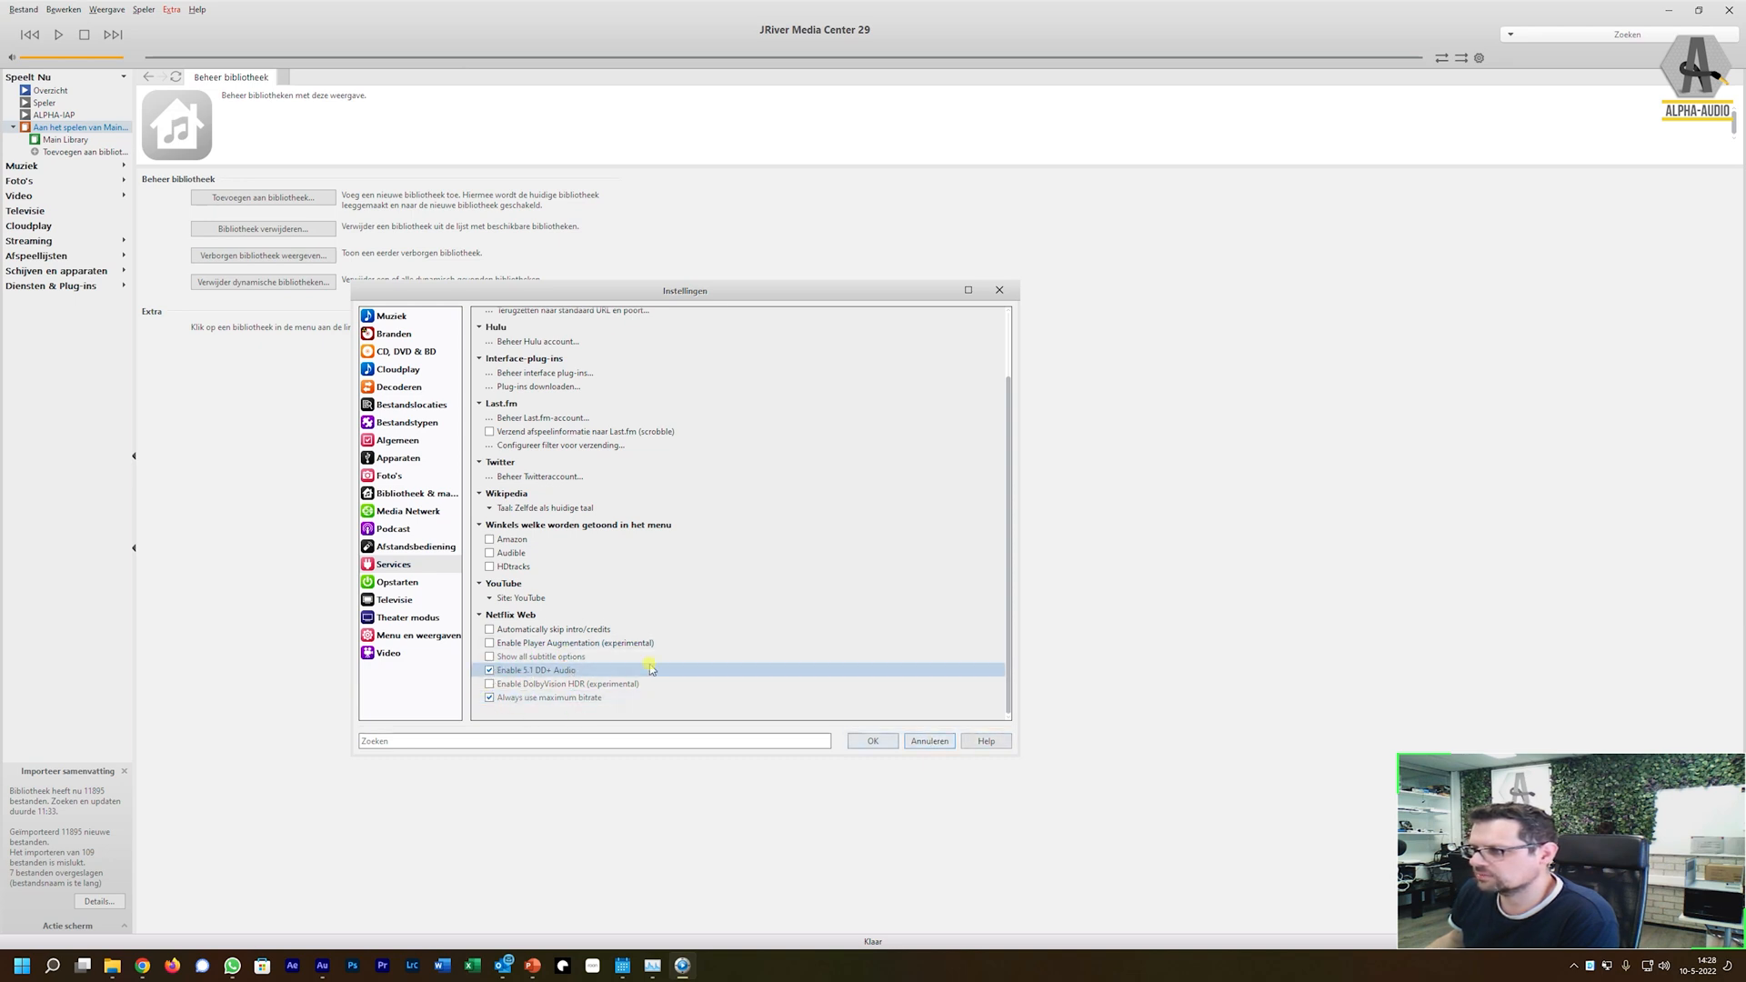
click(397, 583)
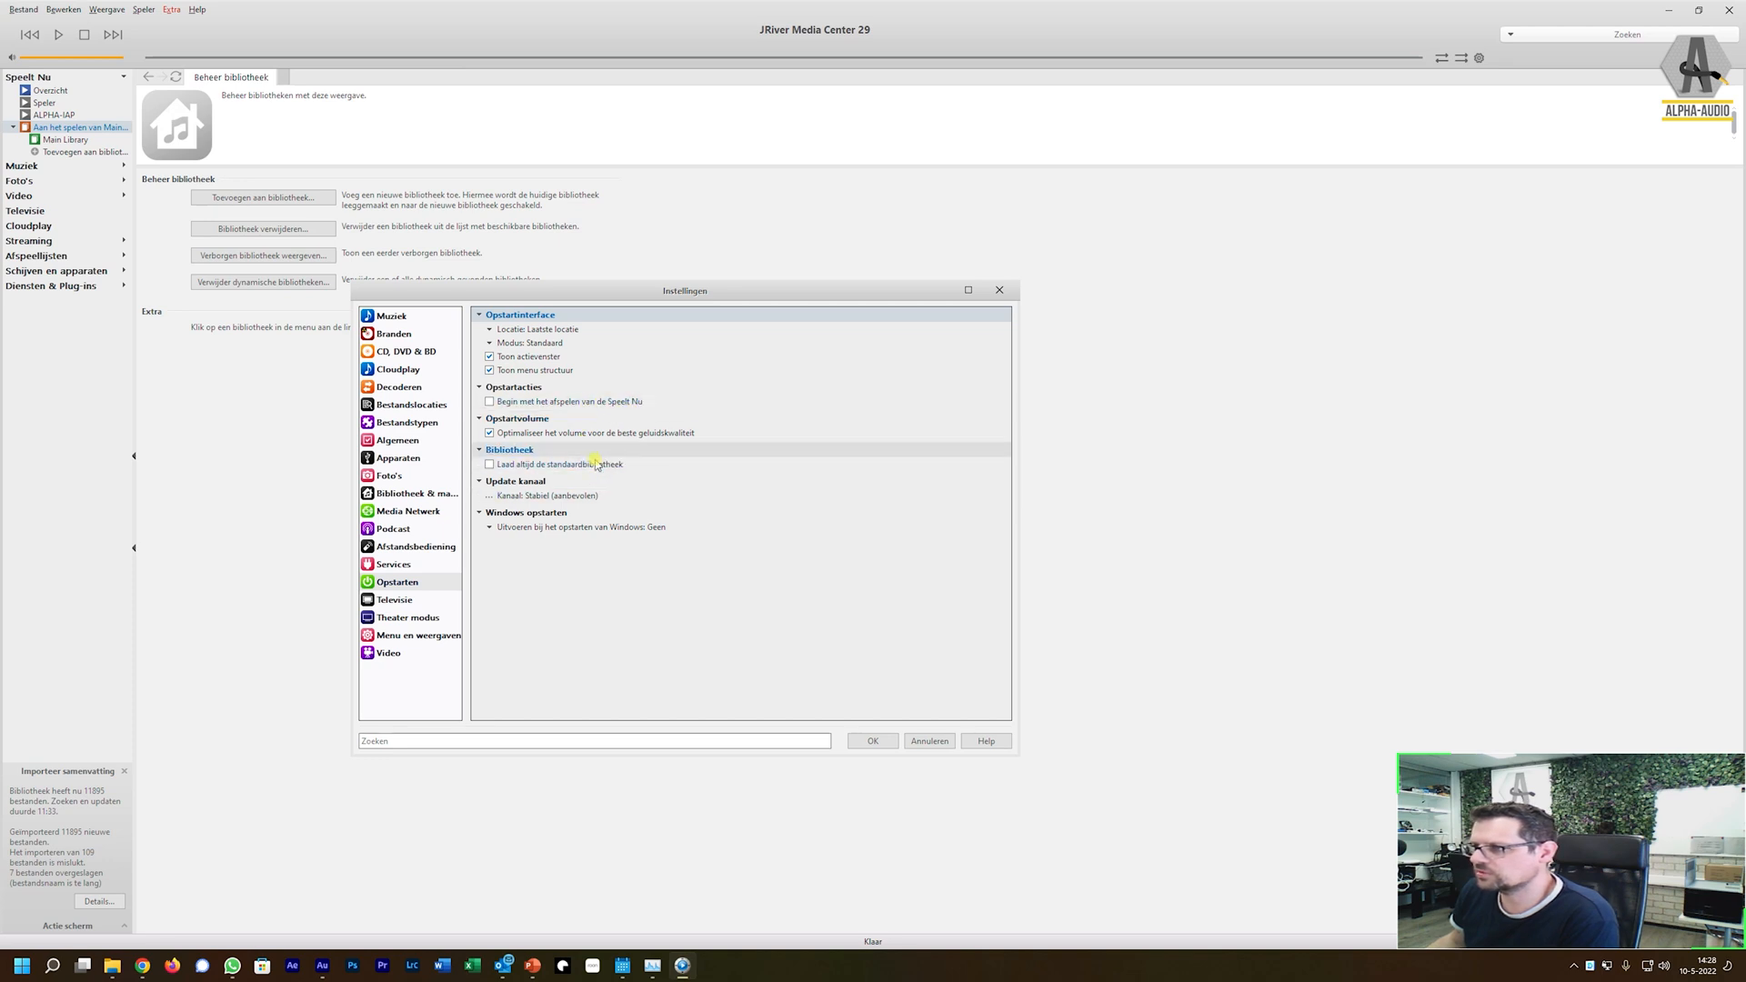
click(418, 599)
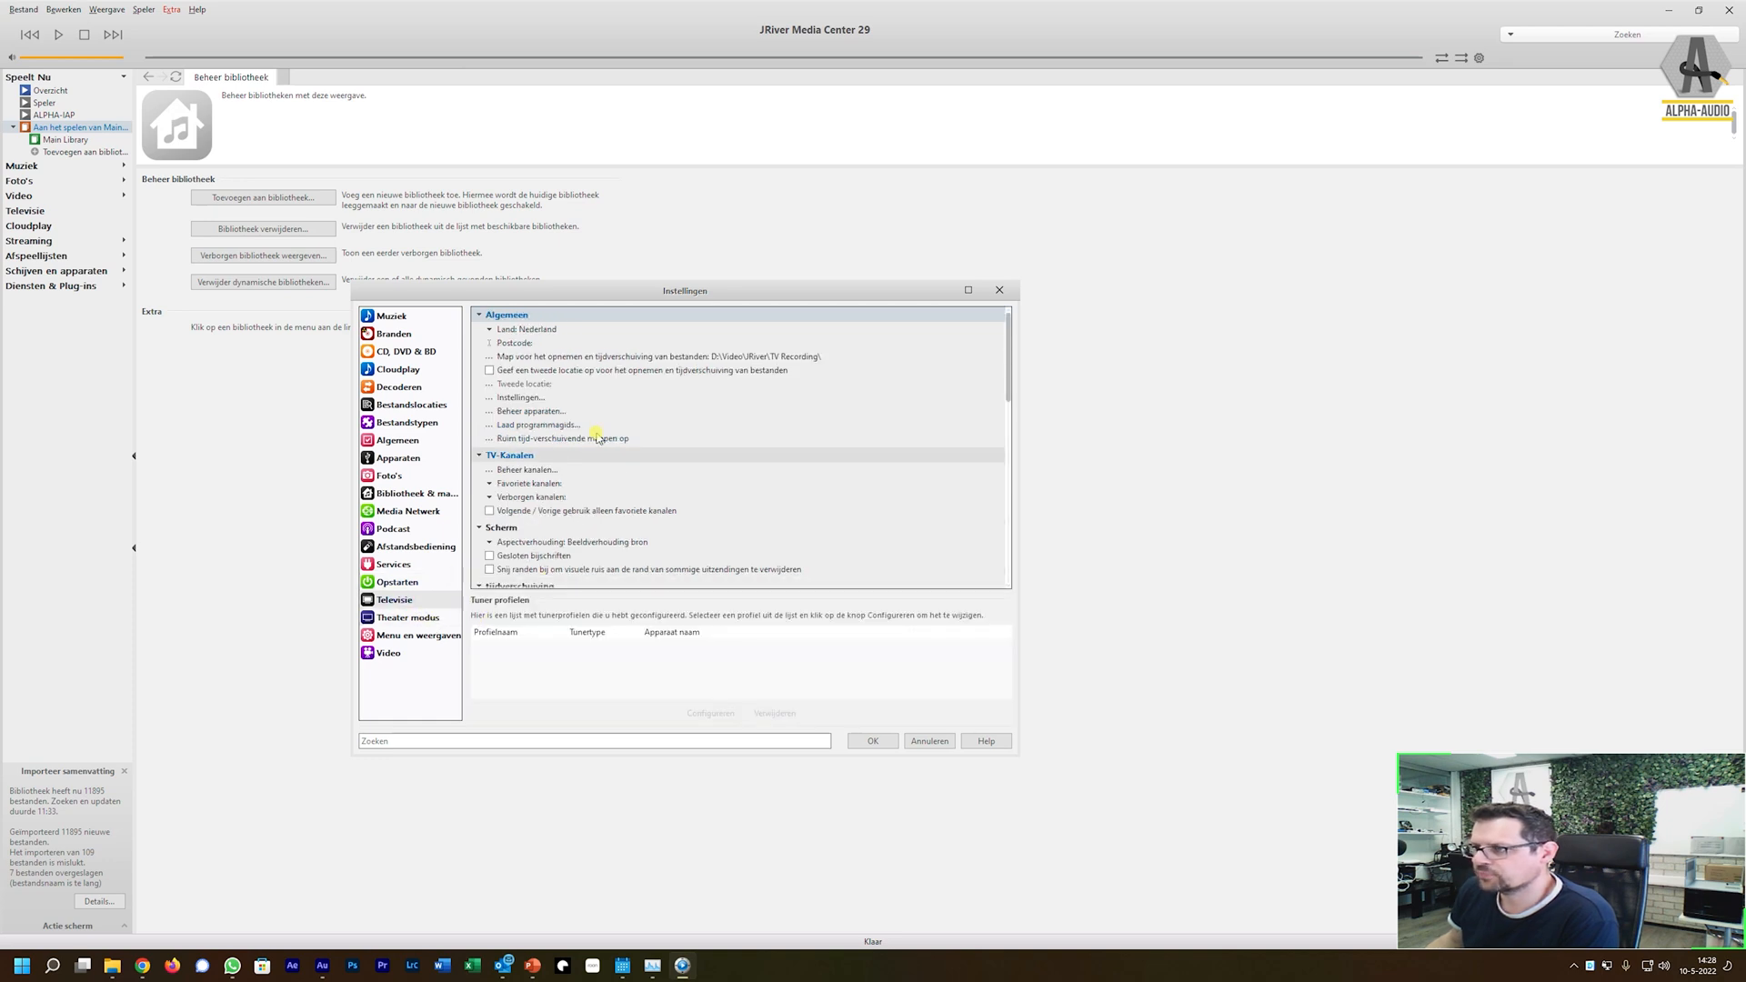
scroll(540, 583, down, 5)
scroll(539, 583, down, 5)
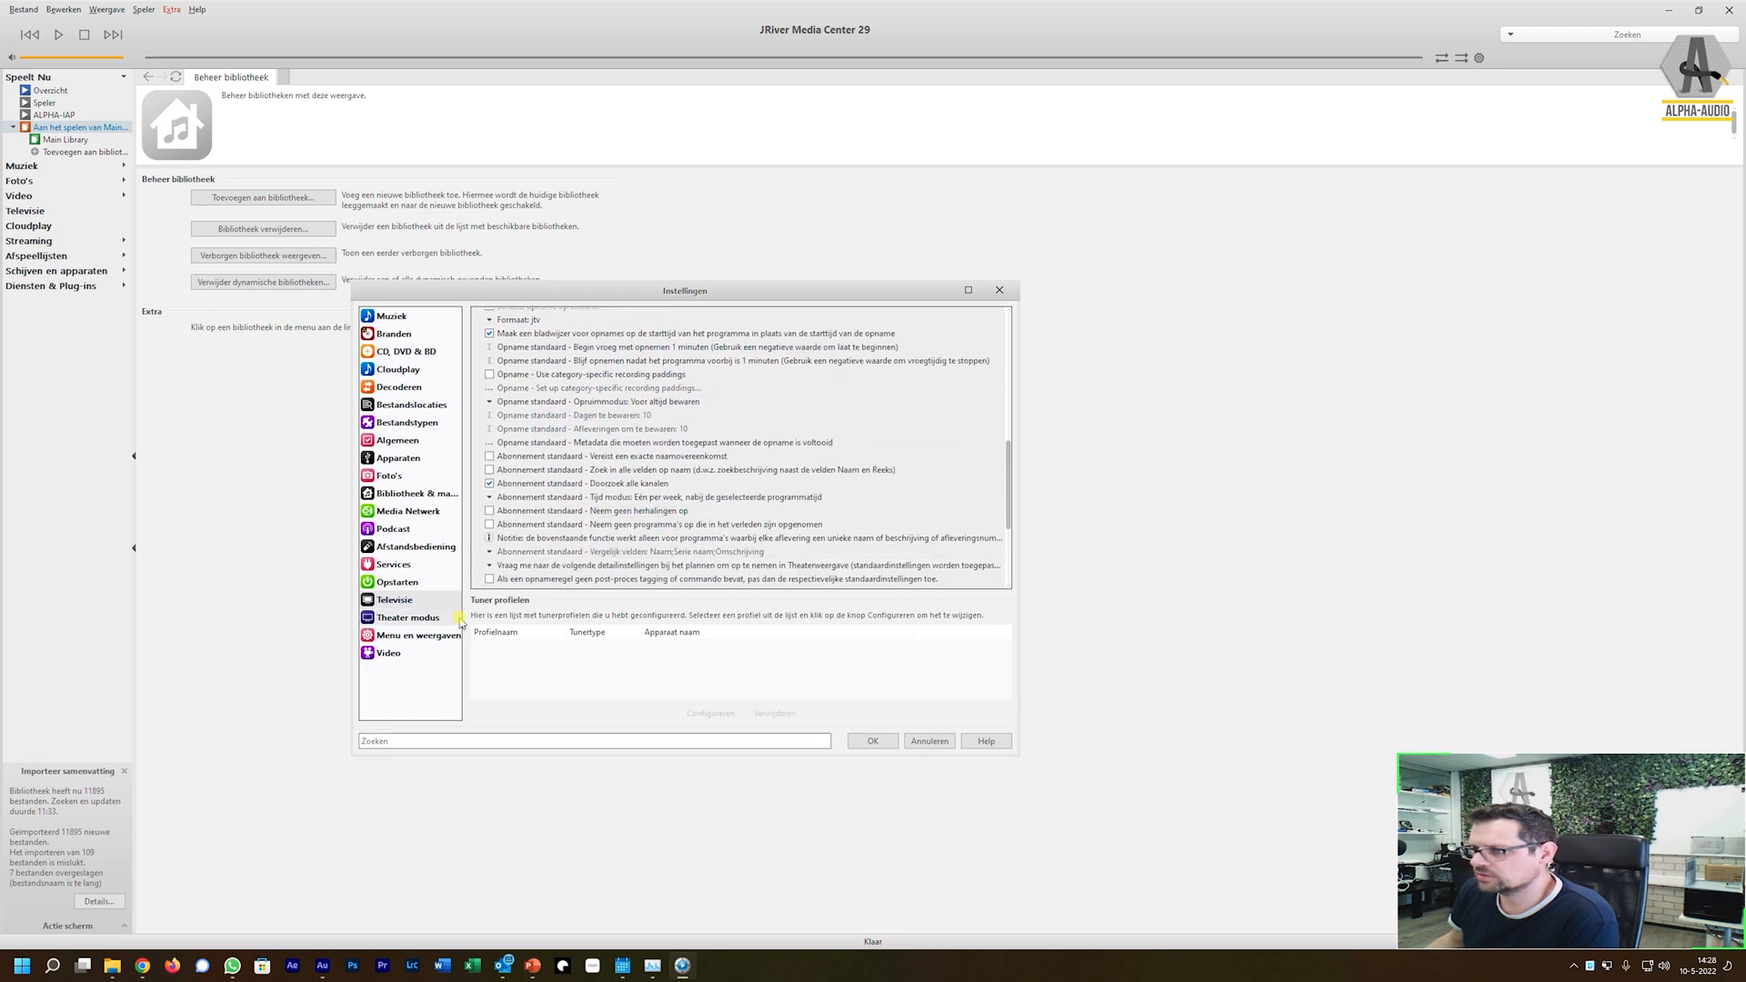
Step: Review the Theater modus, Menu en weergaven and Video settings, and save the program settings
click(408, 617)
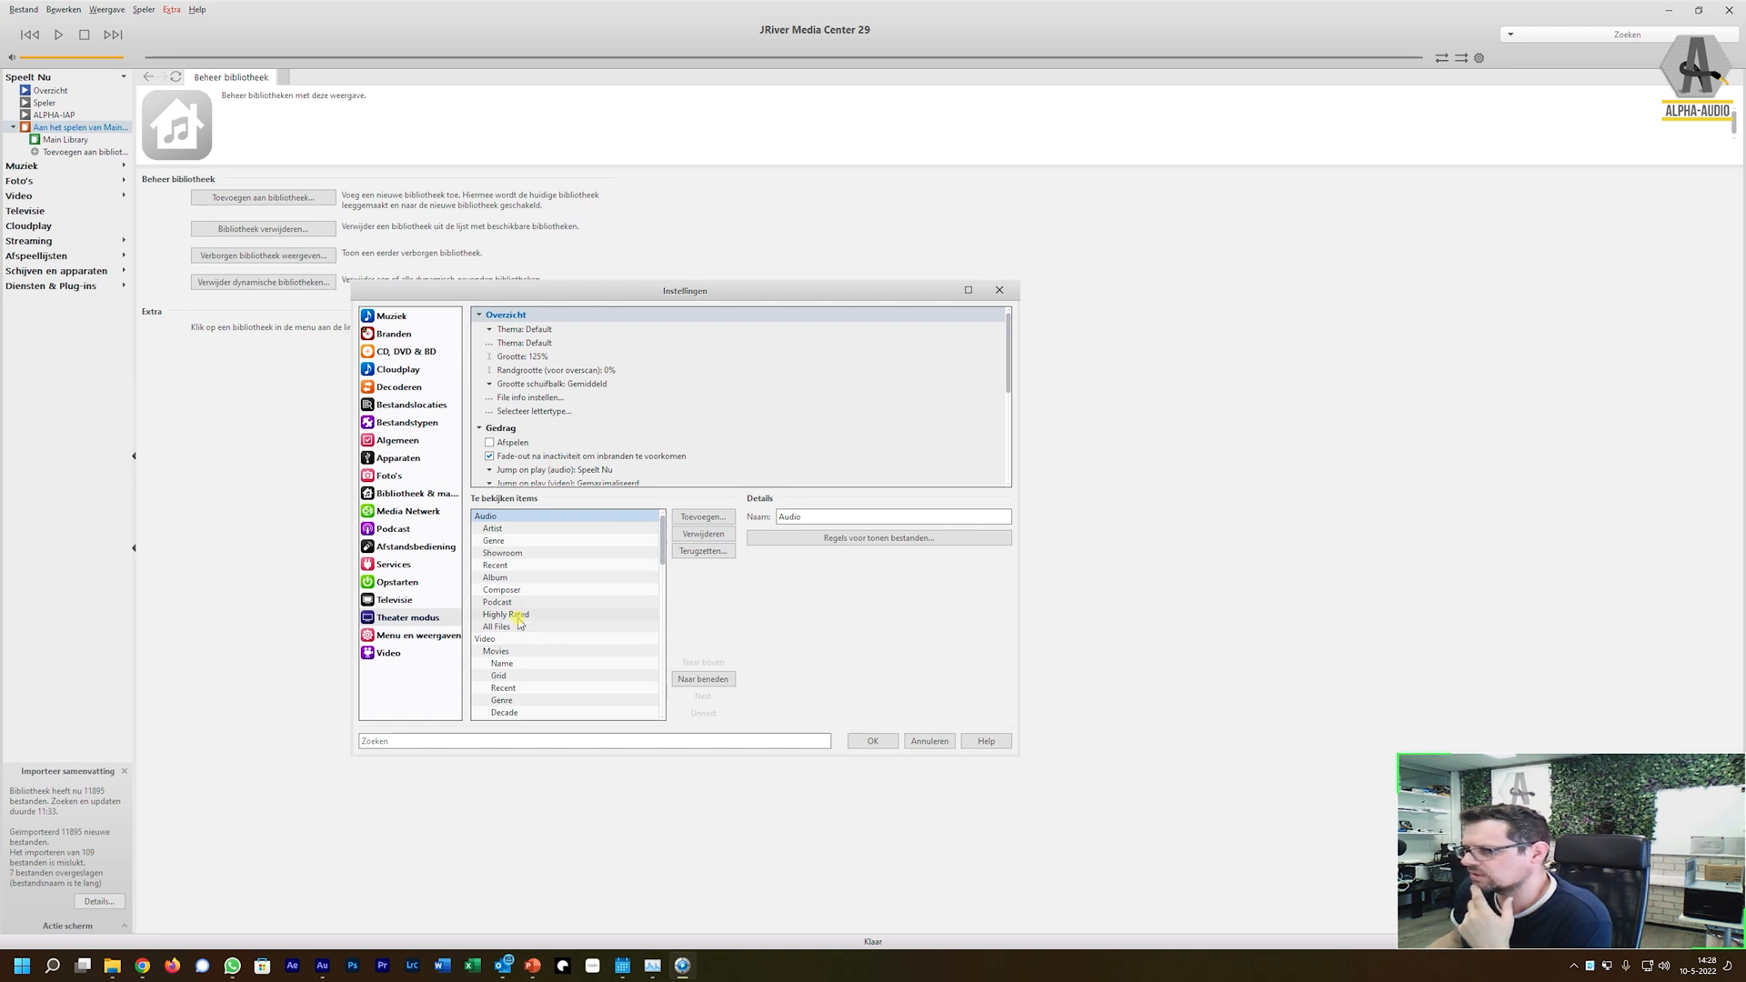
click(424, 638)
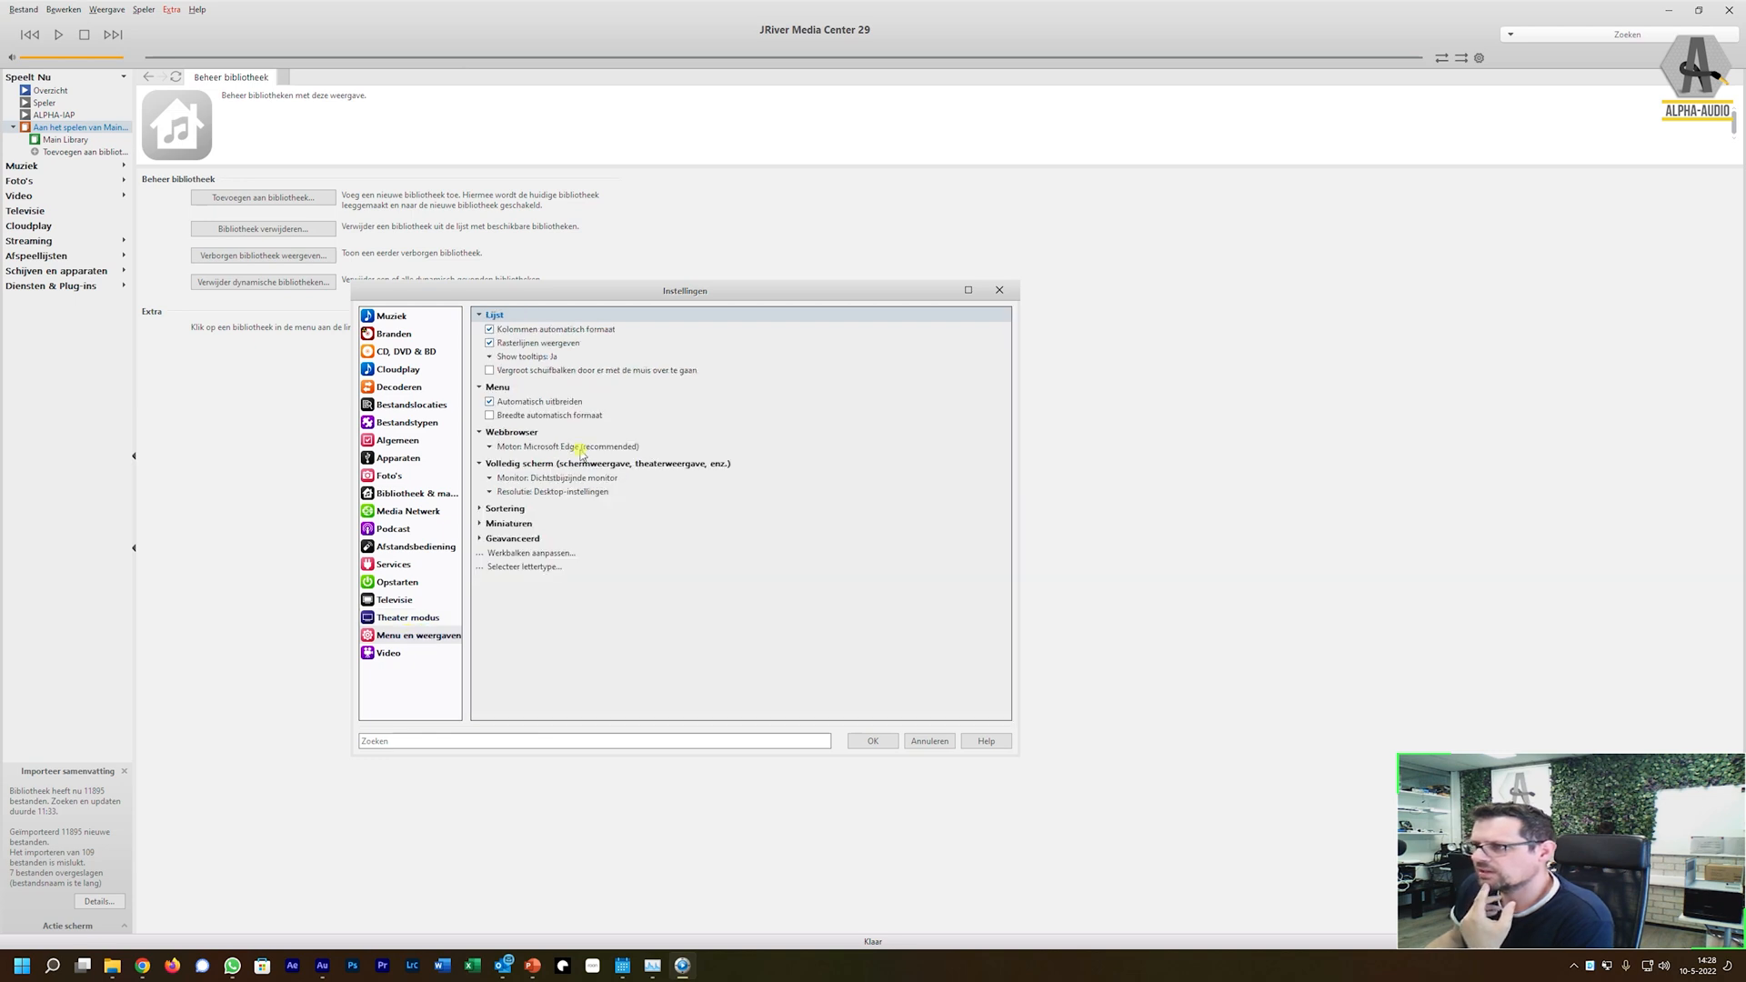
click(391, 655)
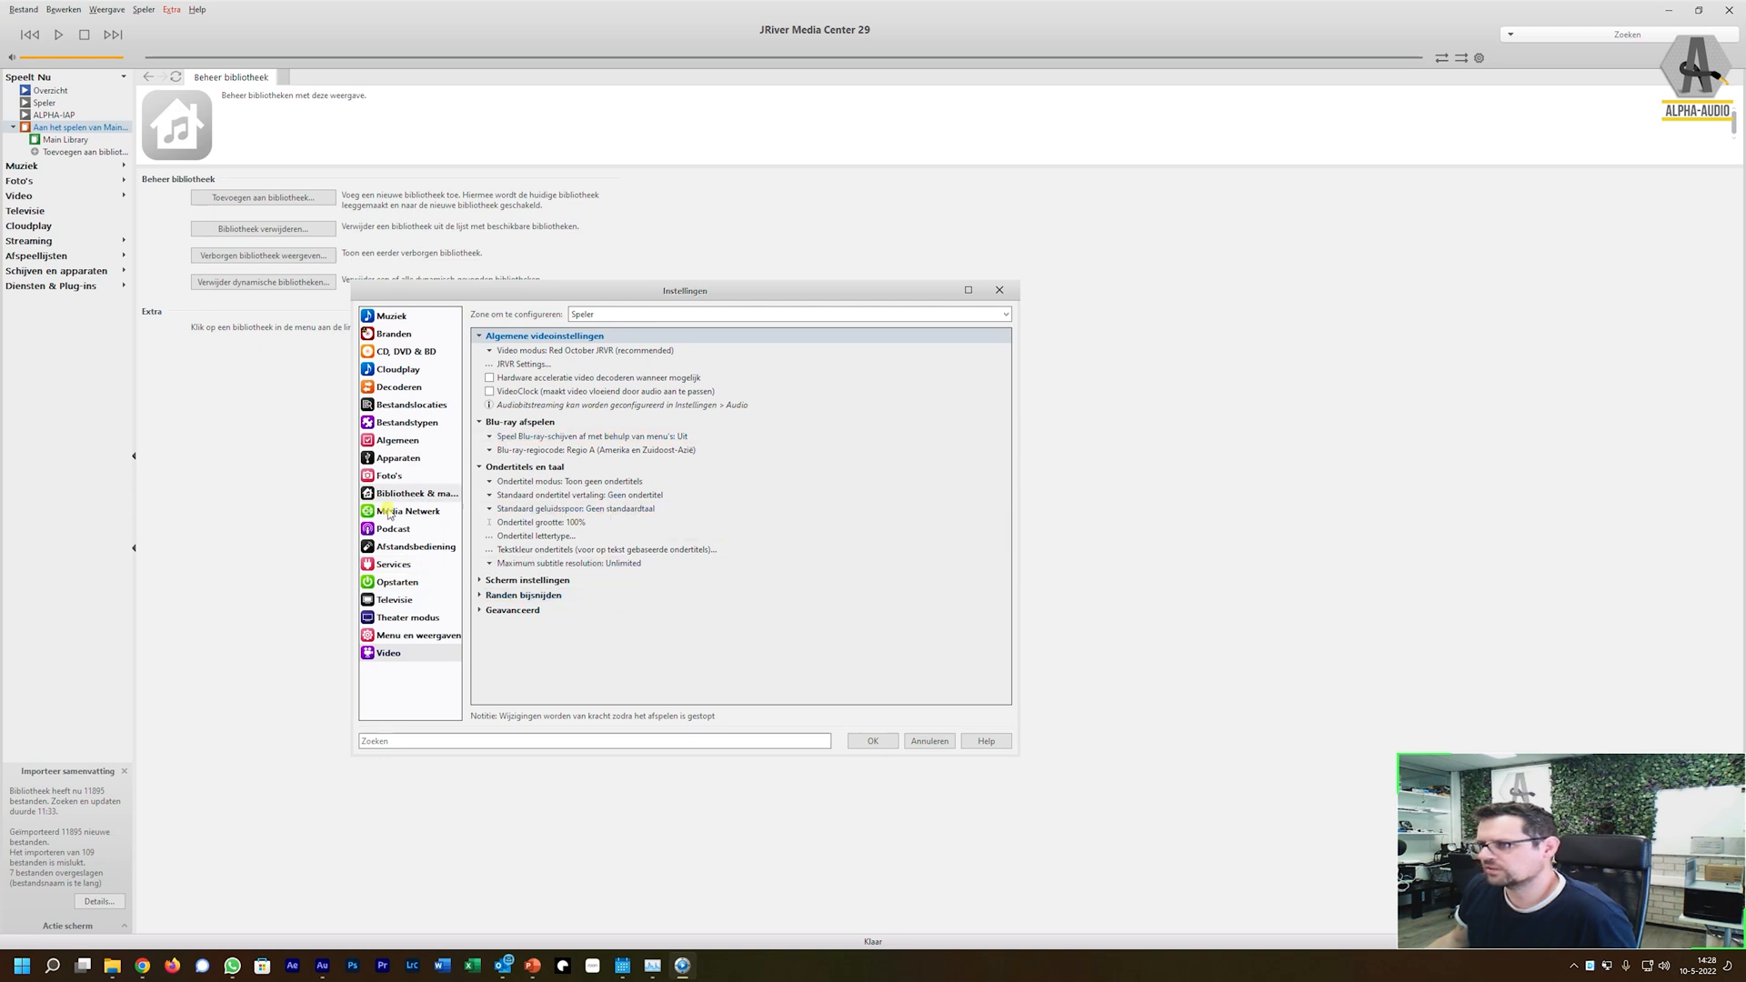
click(853, 745)
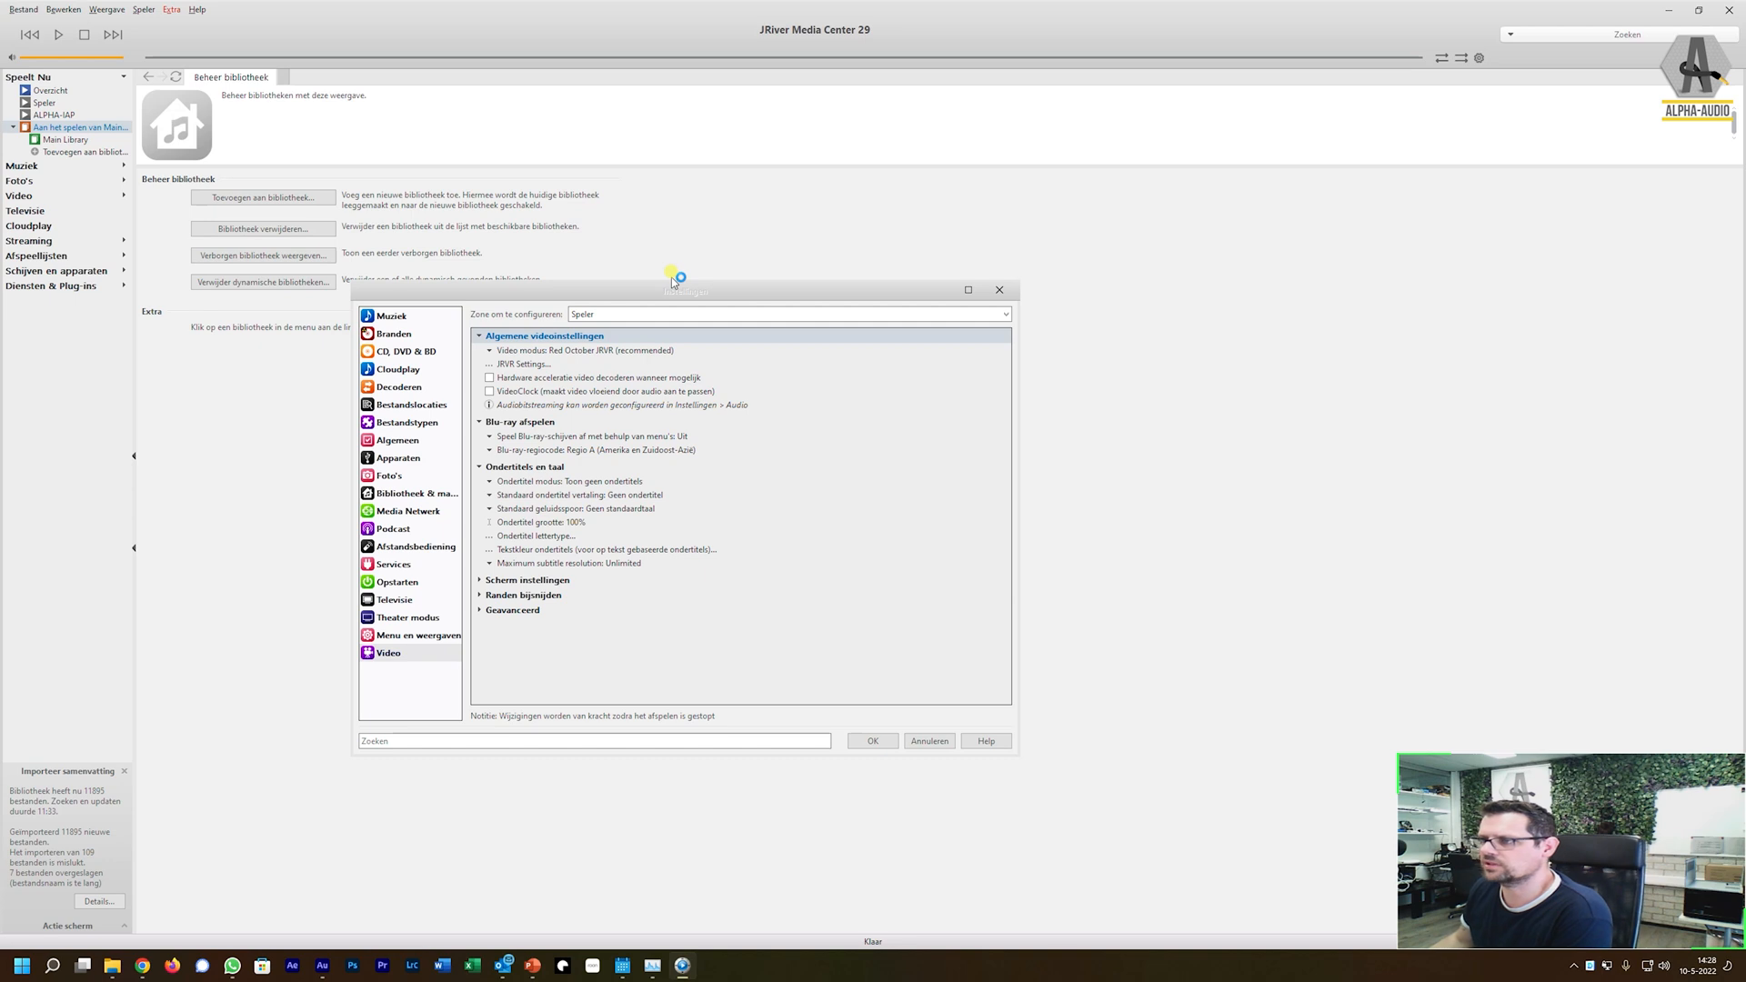
mouse_move(688, 970)
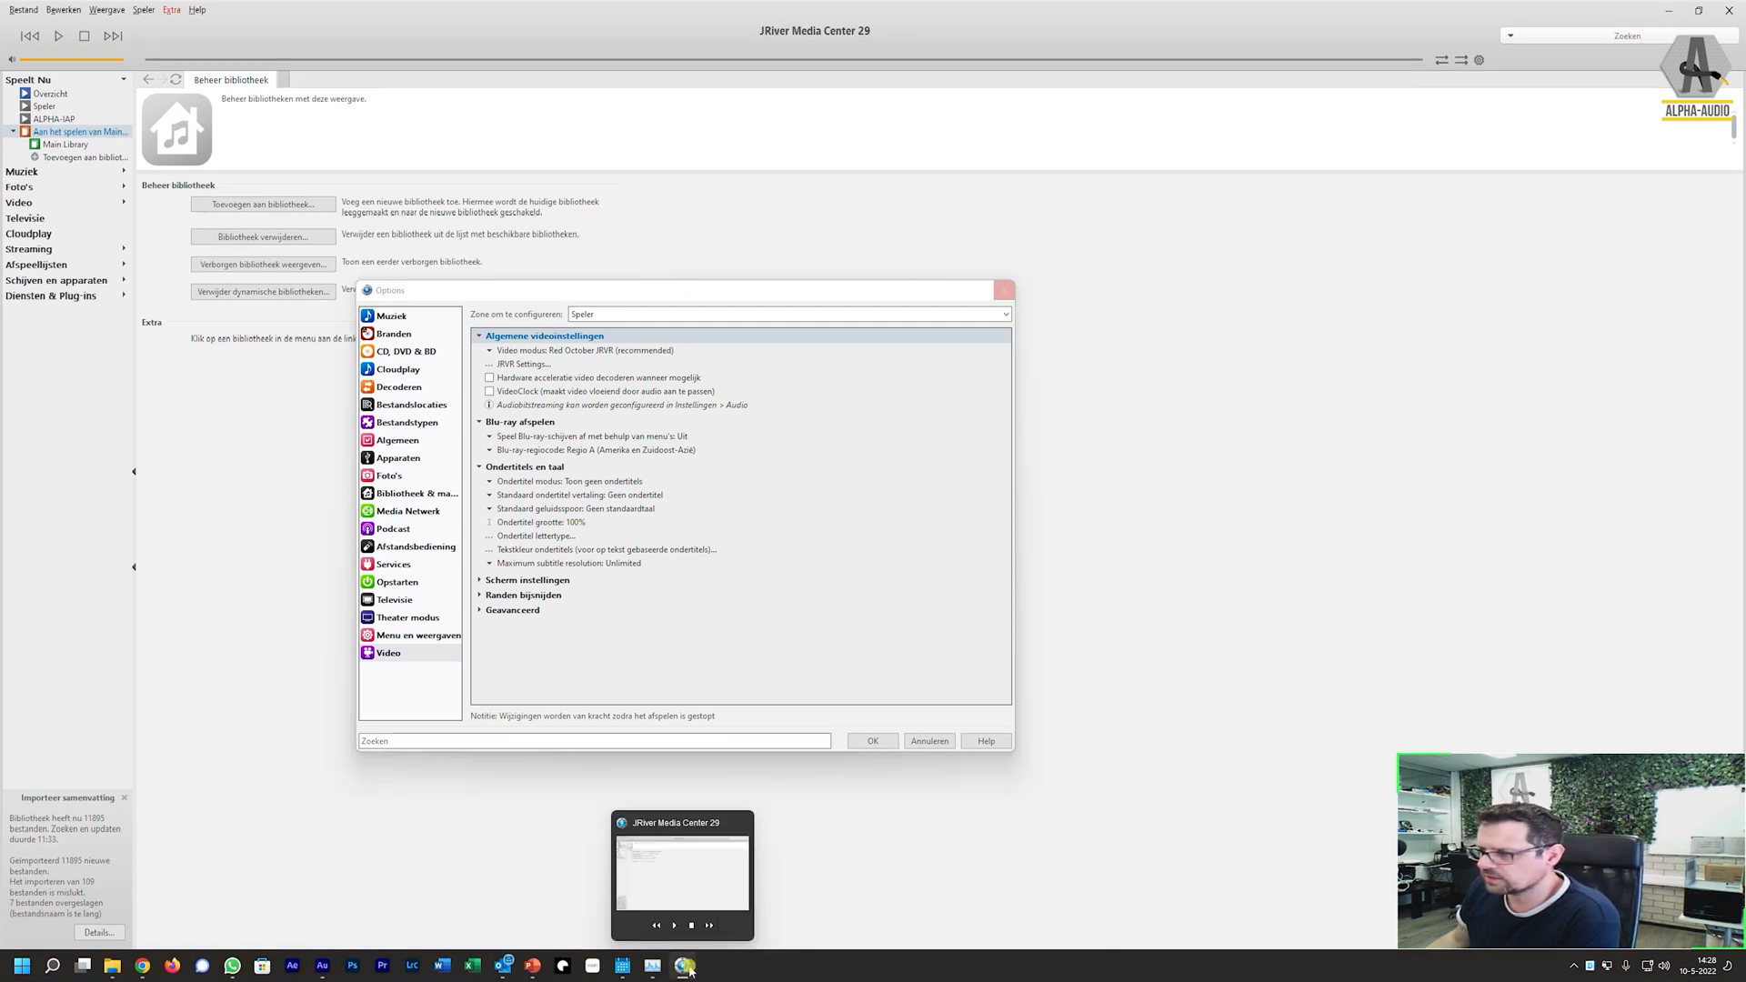
Step: View the Speelt Nu overview, open the music library by artist, and enlarge the file list pane beneath the covers
click(50, 90)
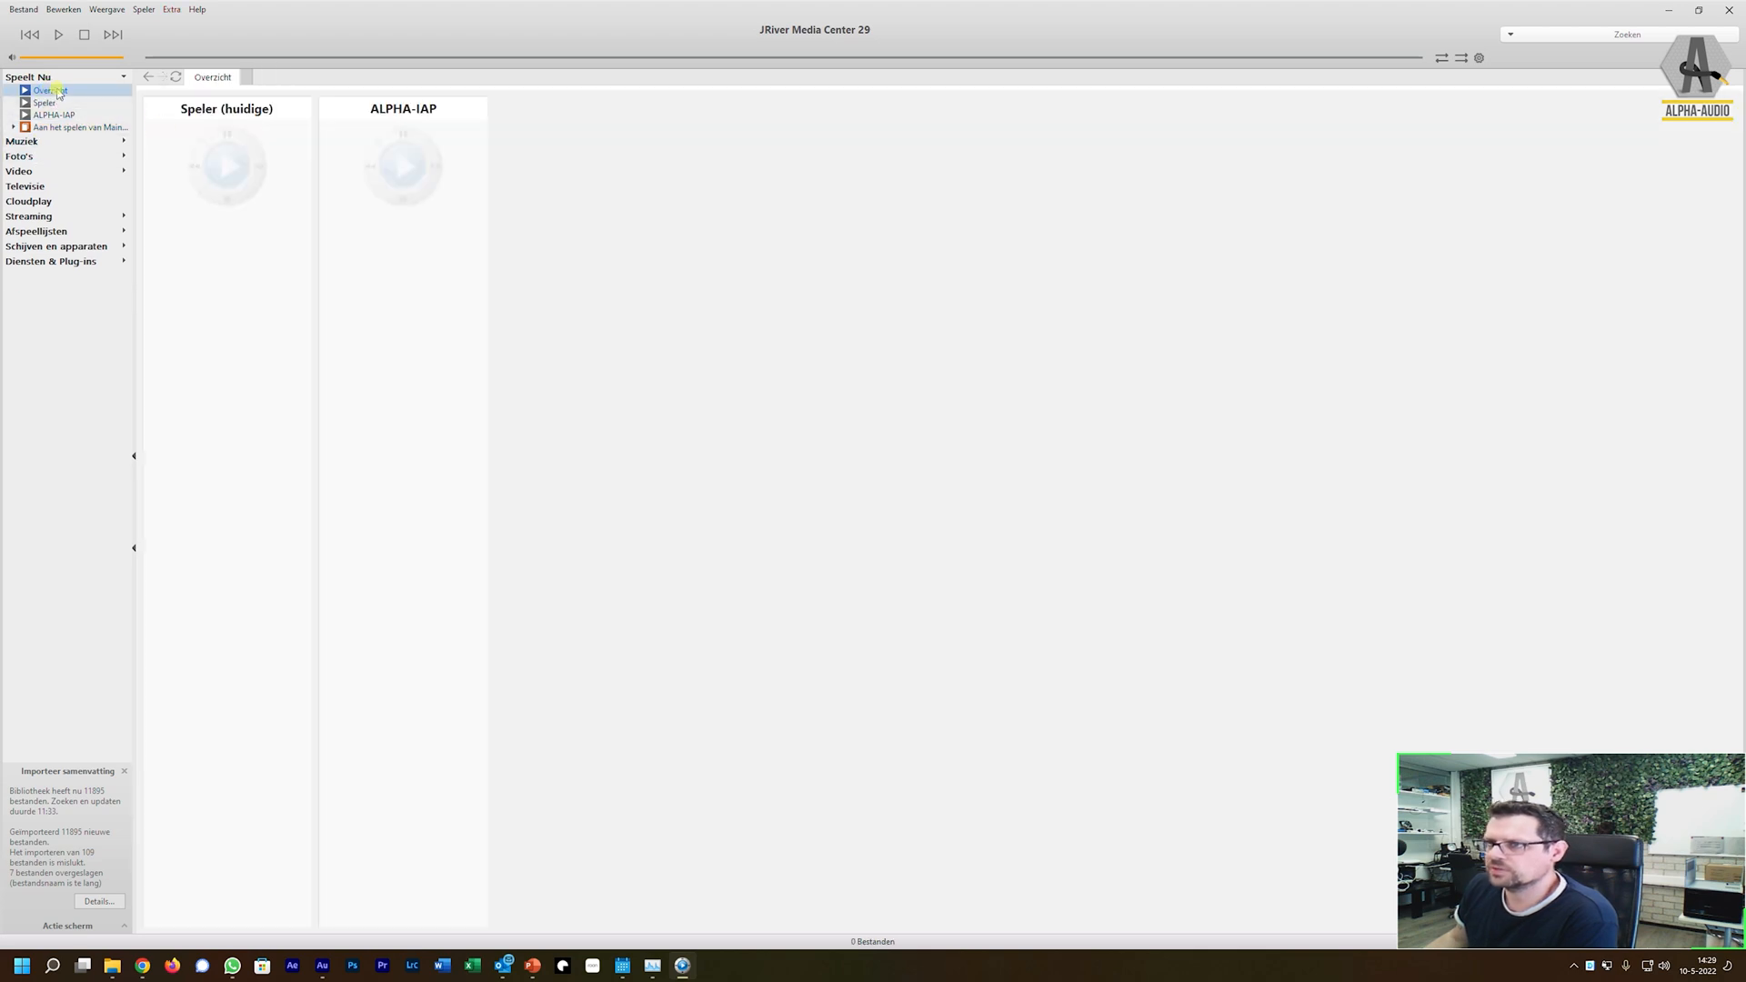
click(36, 141)
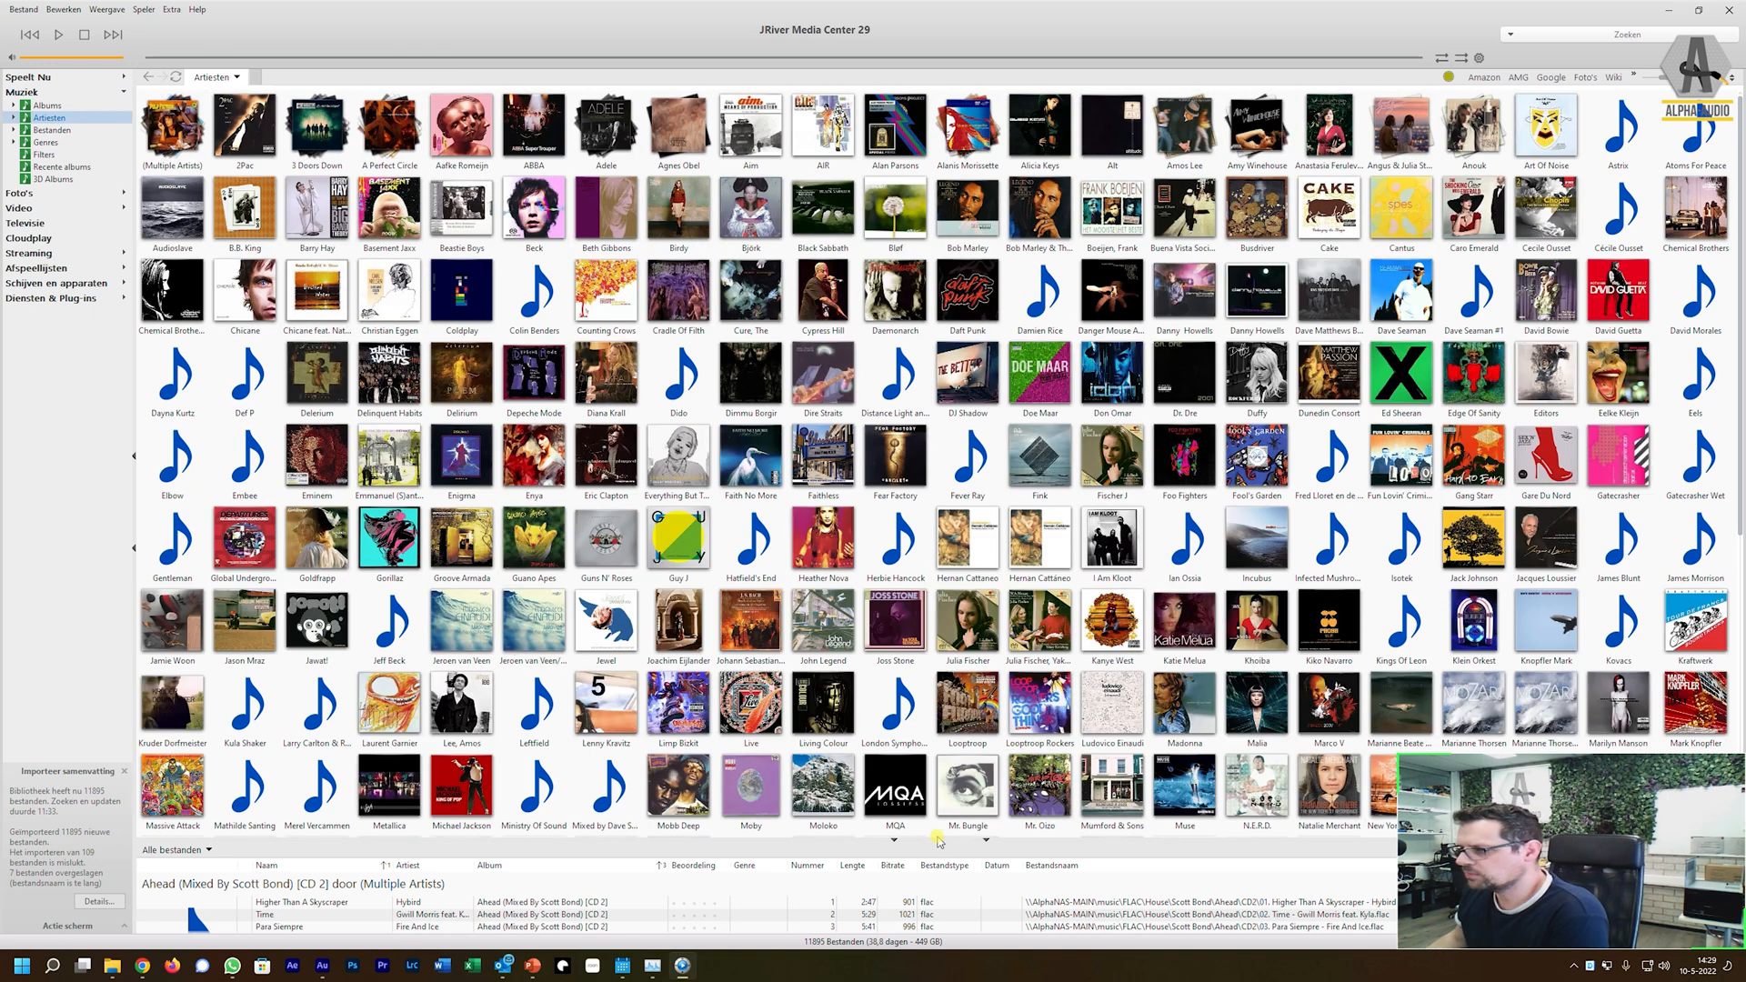
drag(937, 840, 928, 714)
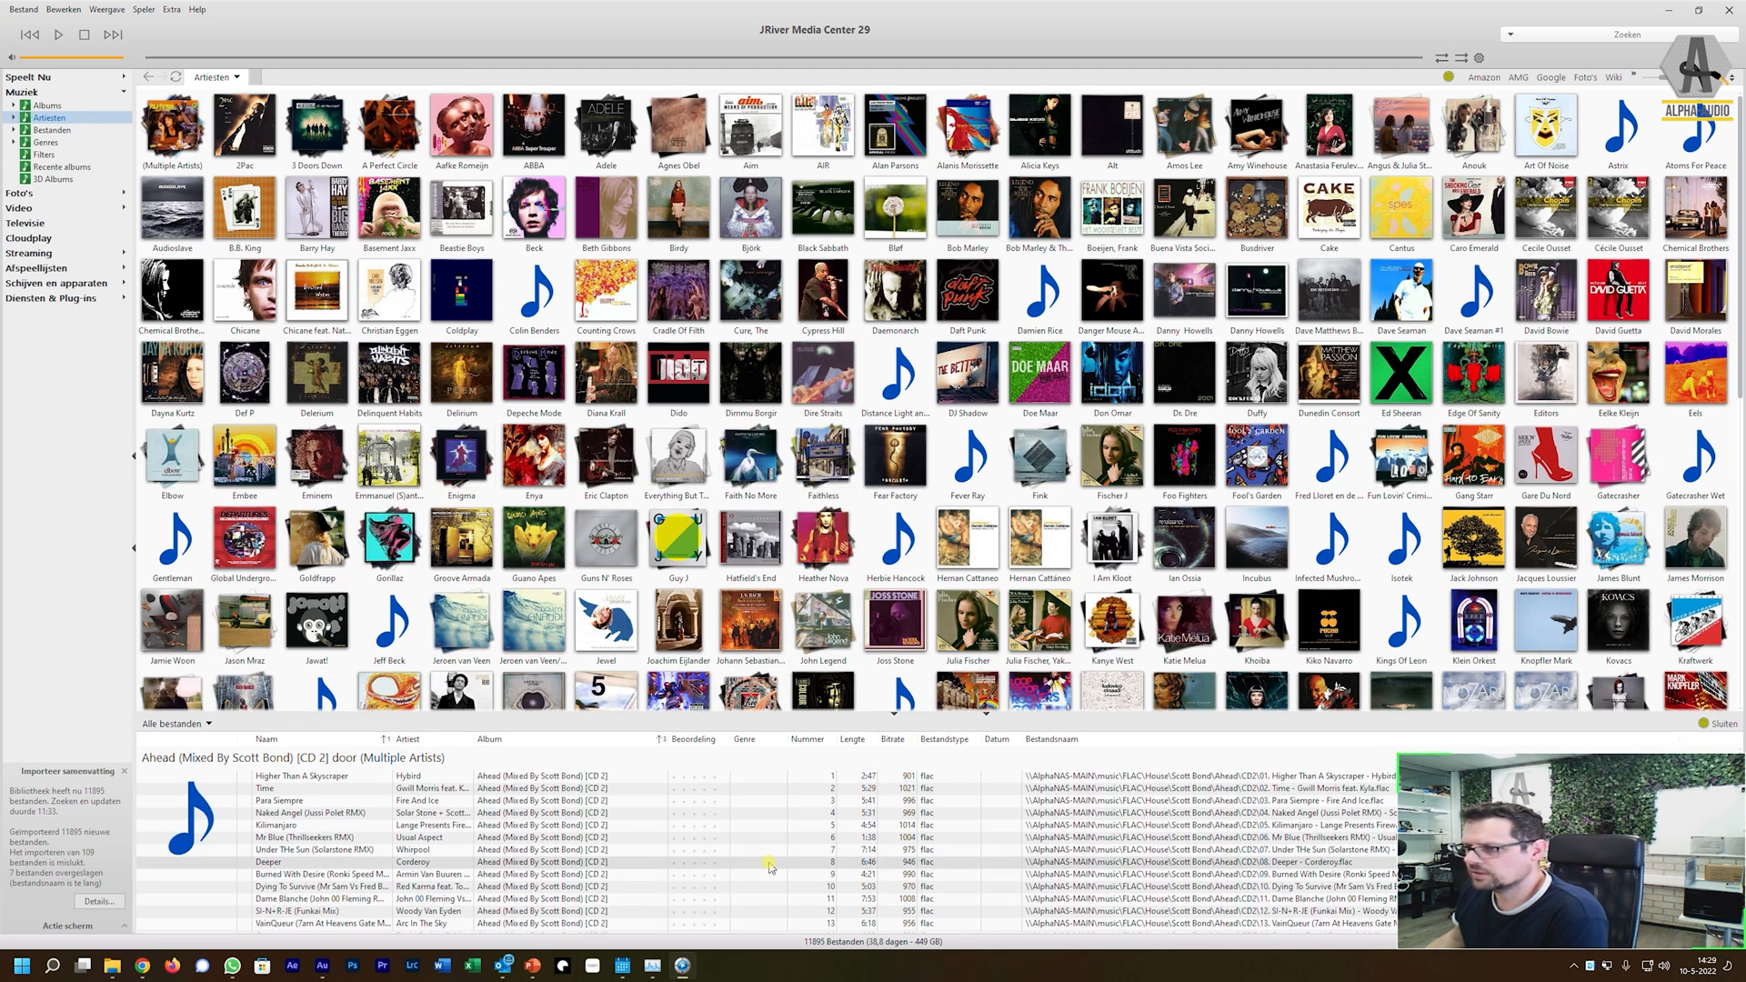
mouse_move(683, 966)
click(671, 890)
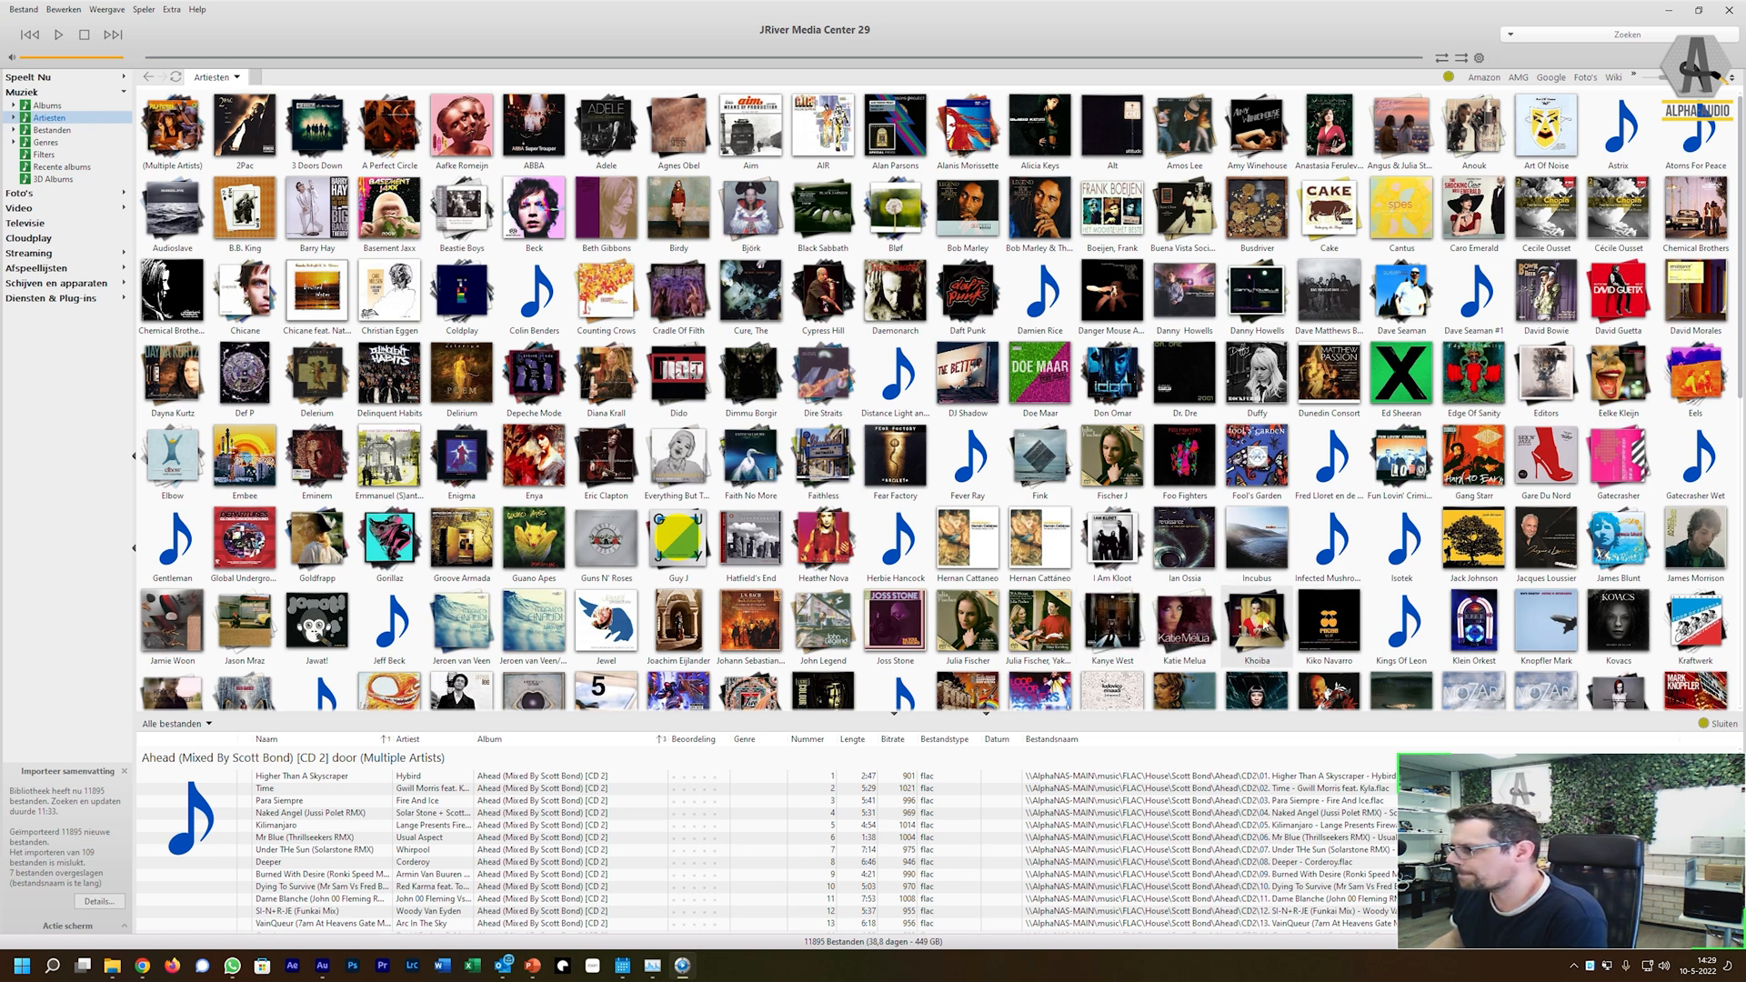
Step: Select the artist Gare Du Nord and try to play the track Marvin & Miles from the album Sex'n'Jazz
click(1535, 446)
click(327, 781)
double_click(306, 781)
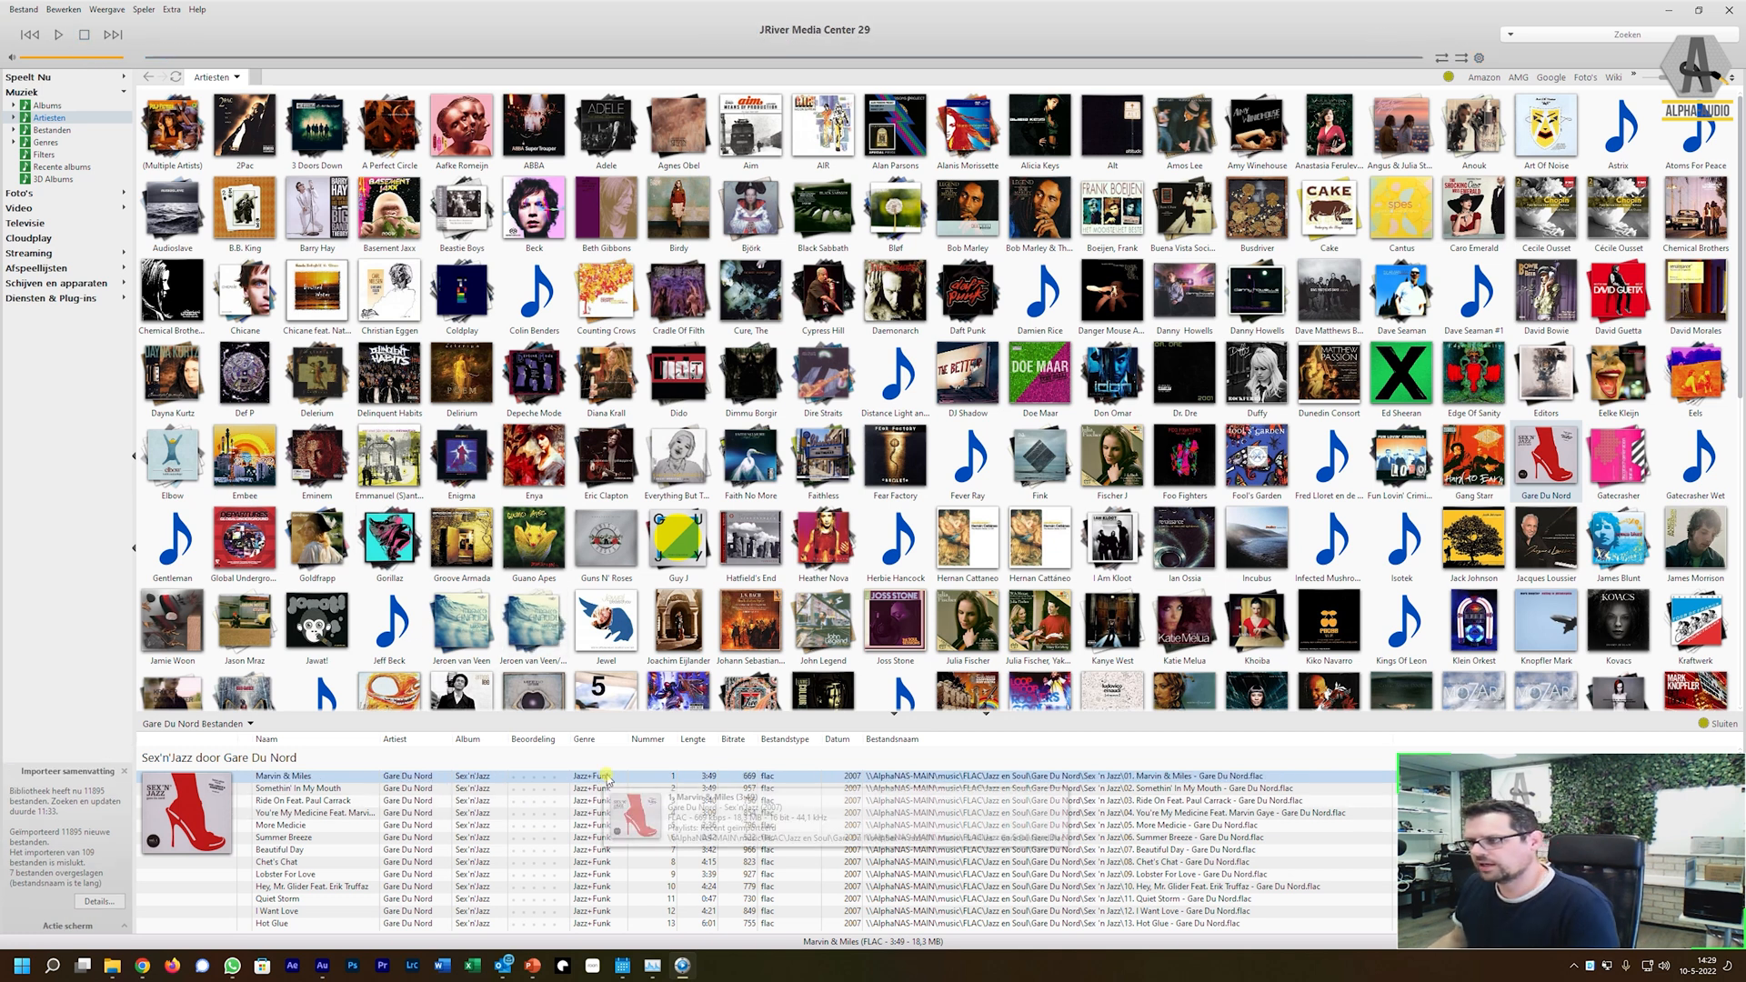
click(650, 406)
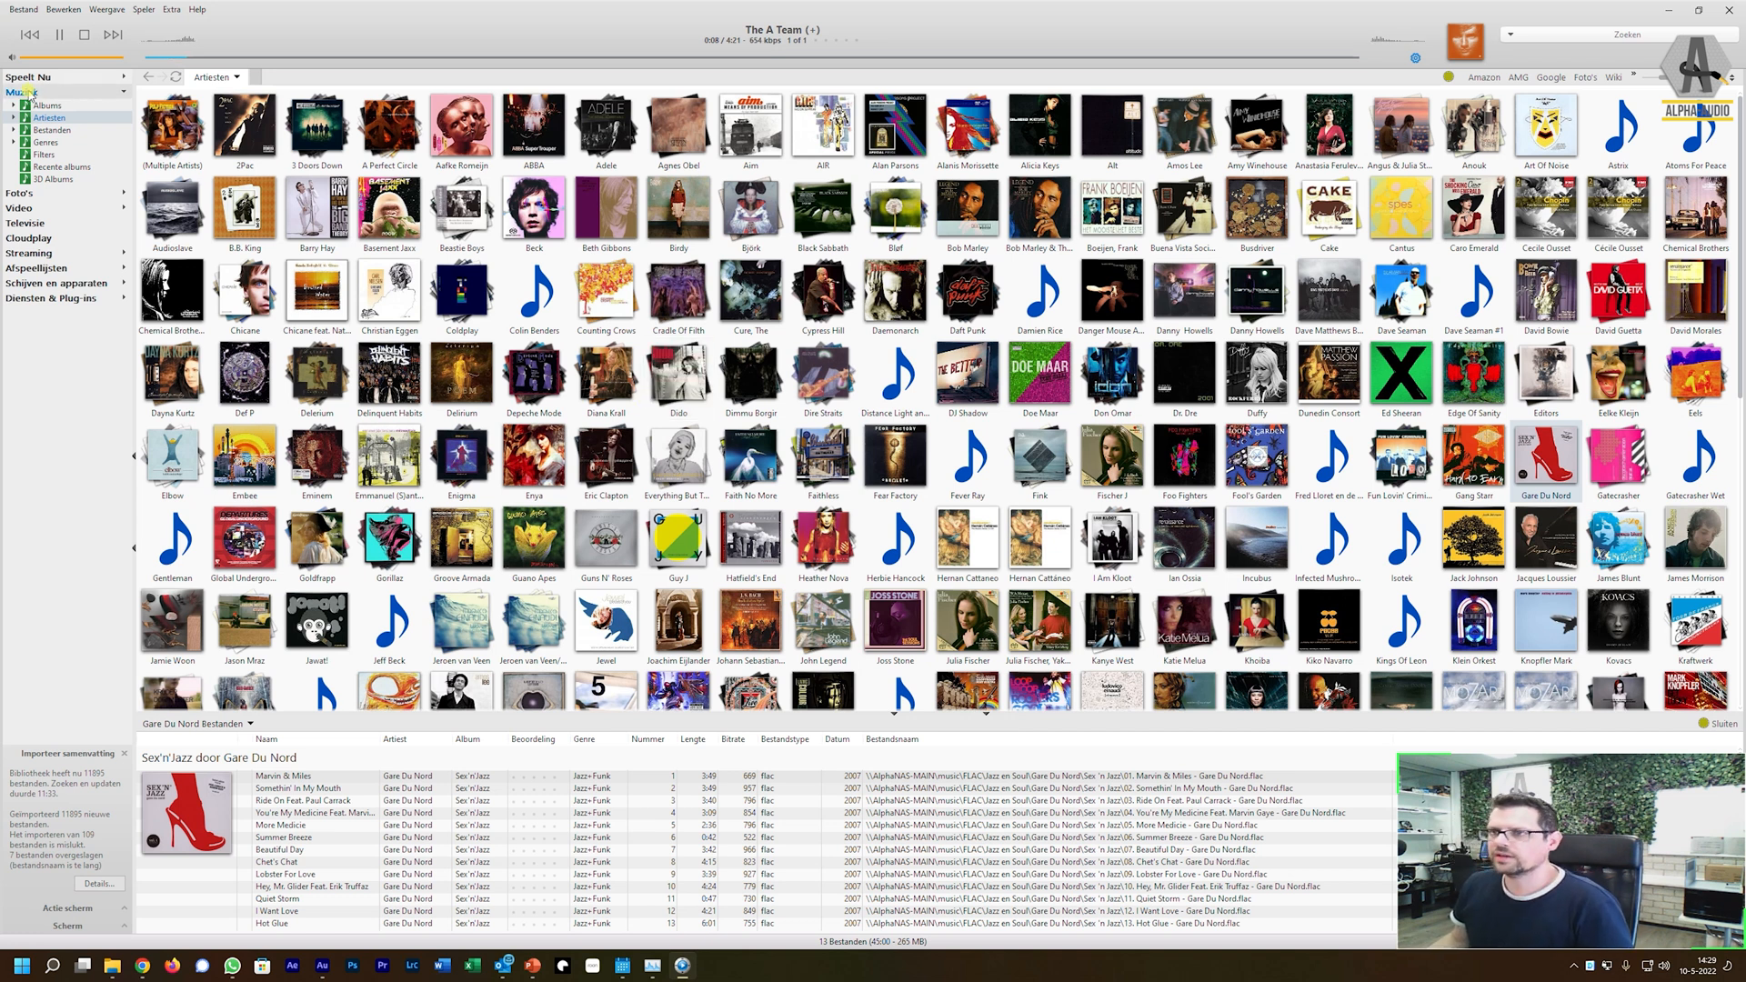
Step: Stop the playback of the remotely sent tracks The A Team and Drunk, and pause the track U.N.I
click(84, 35)
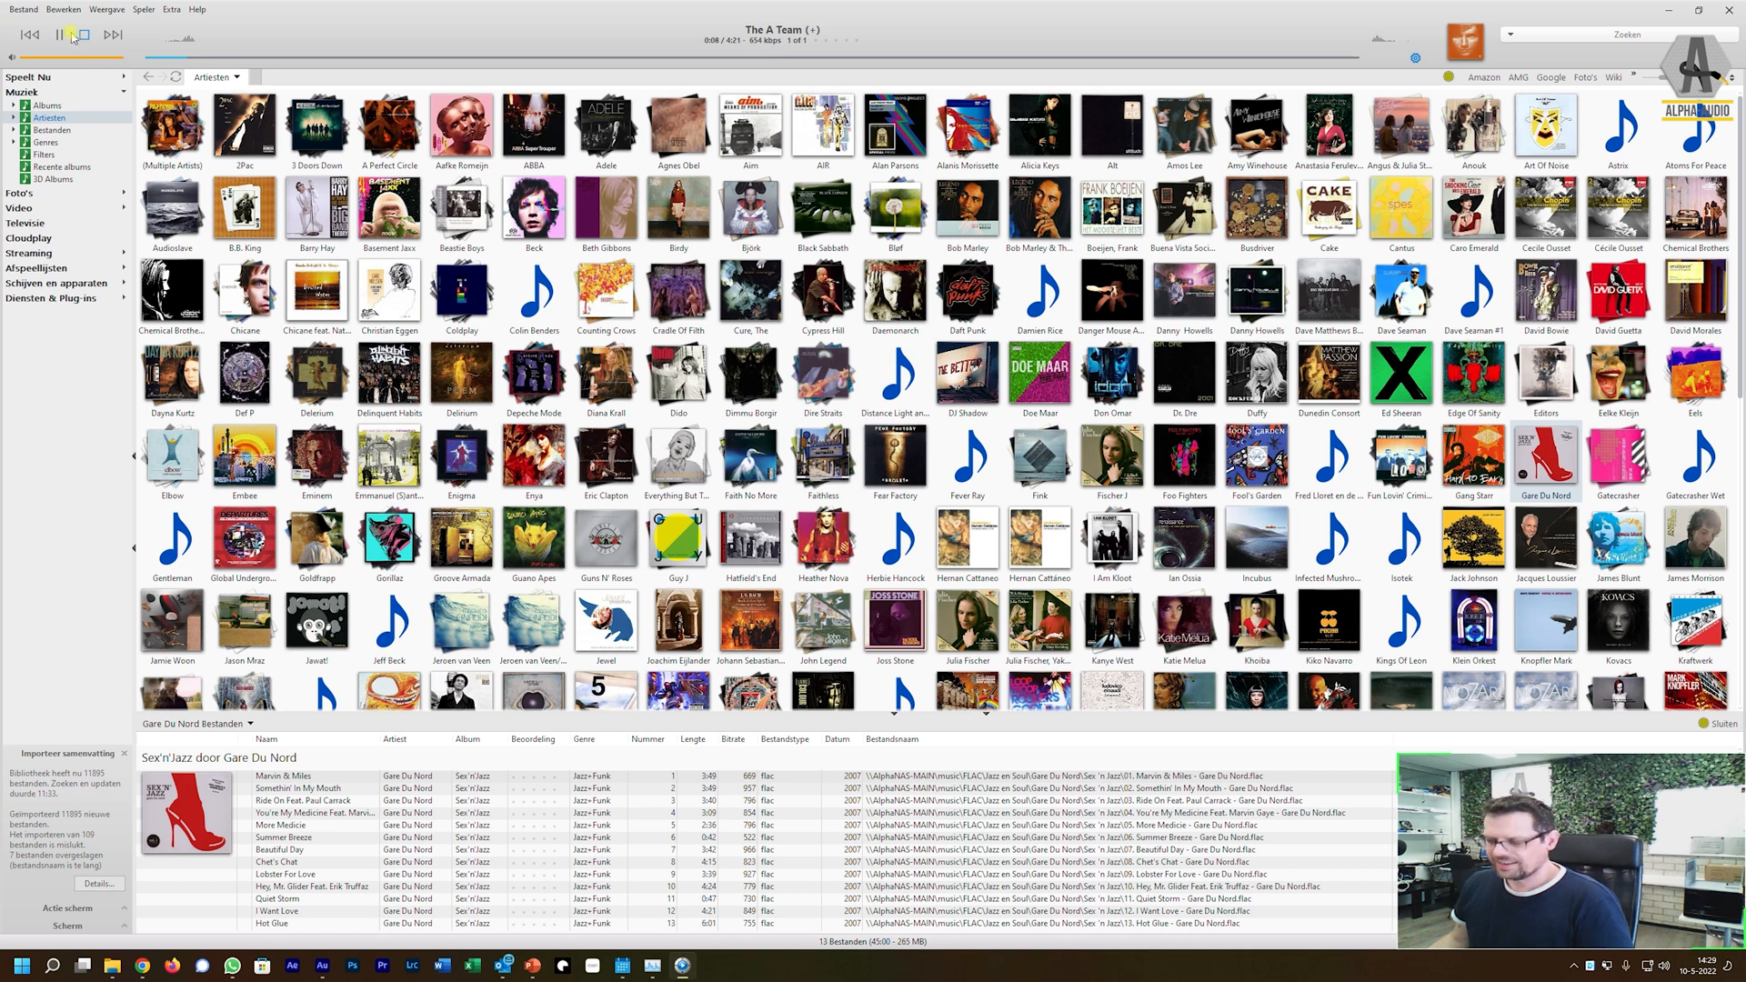
click(62, 34)
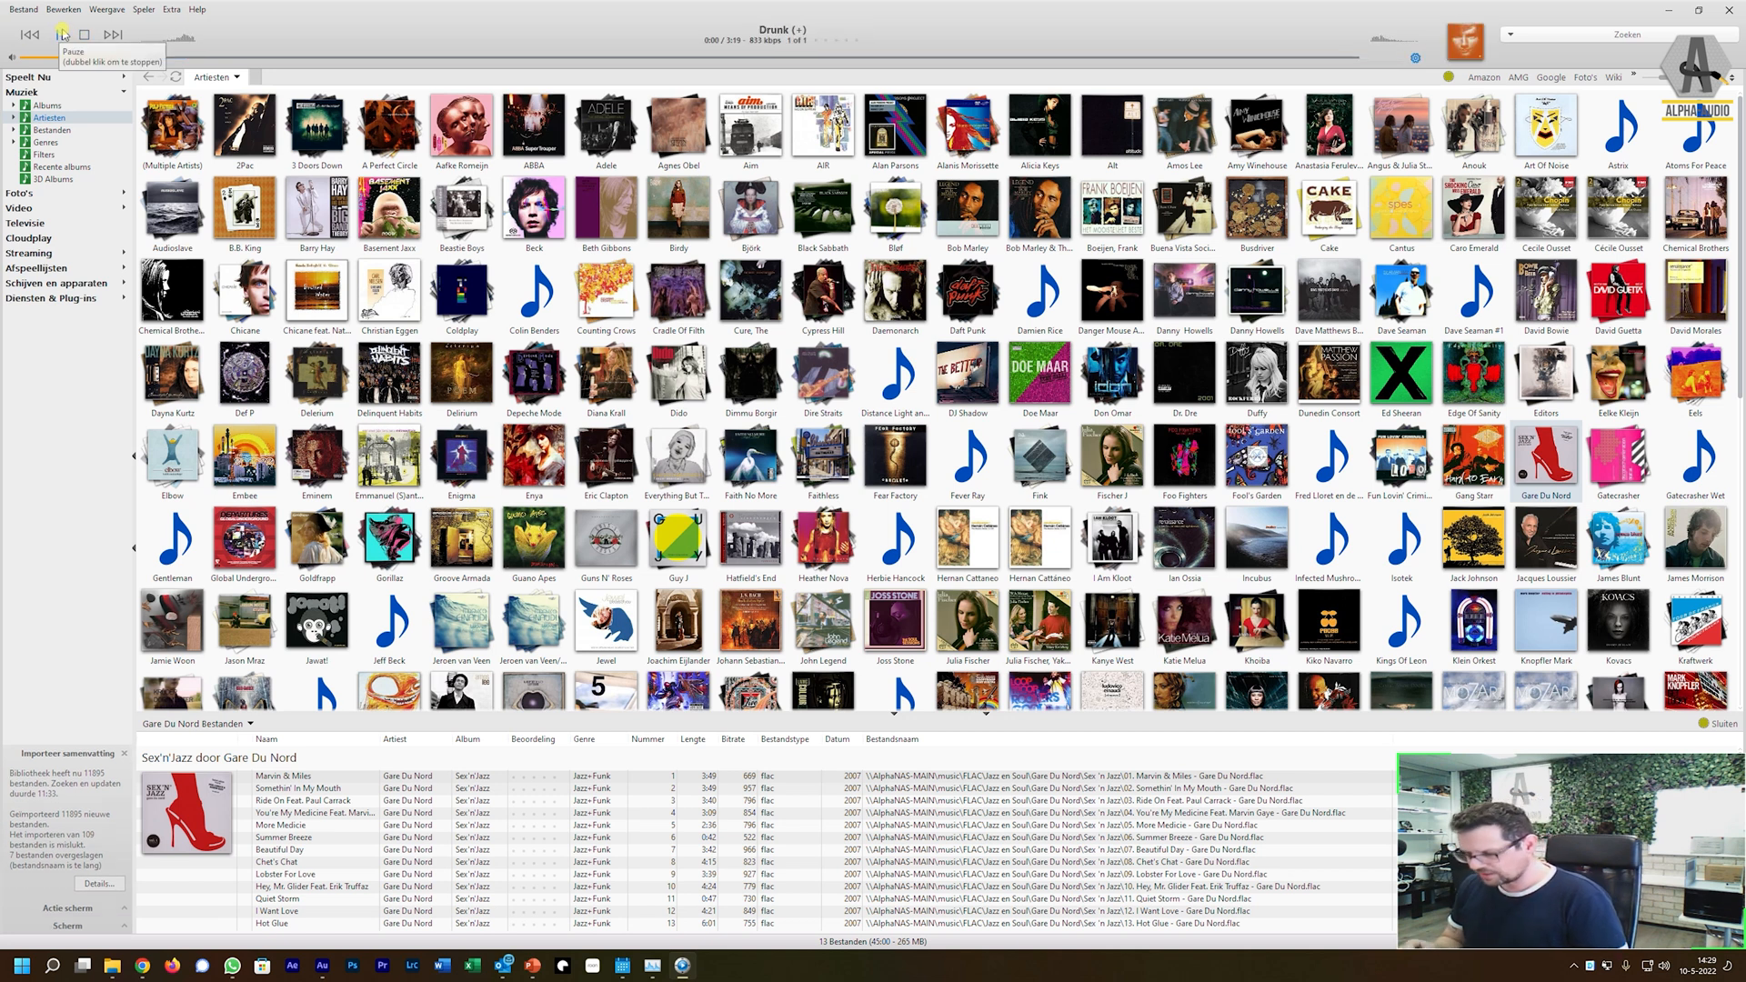
click(78, 39)
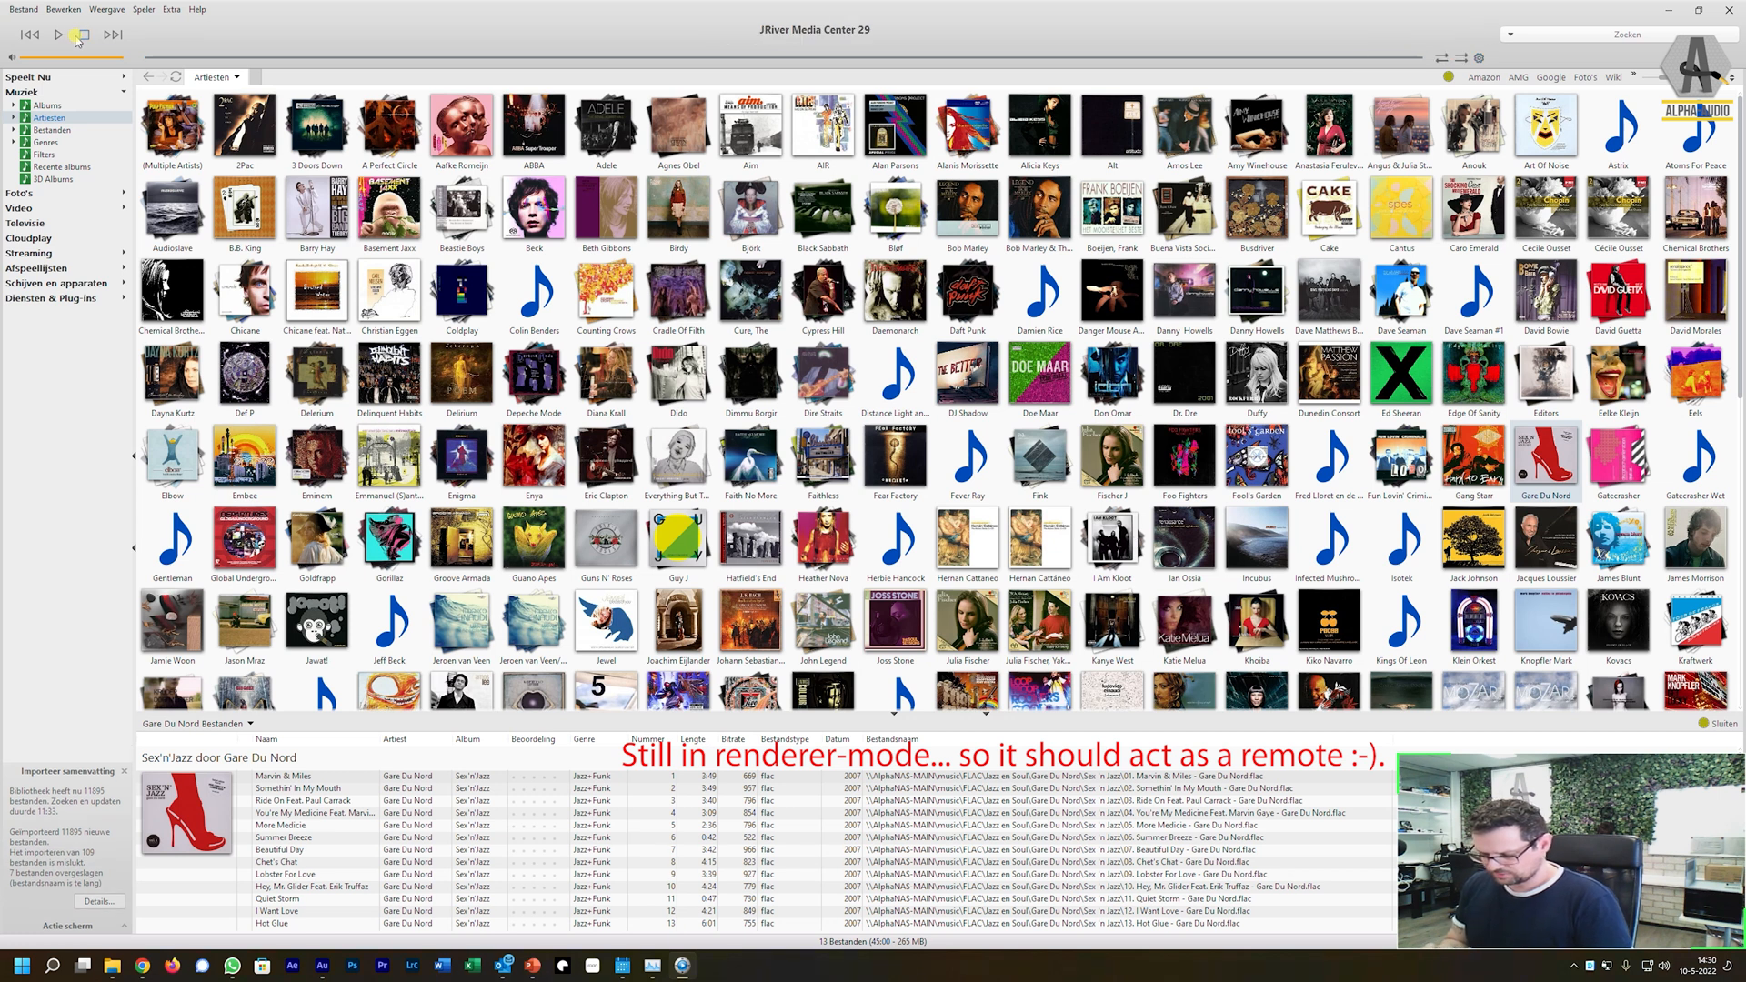
click(62, 34)
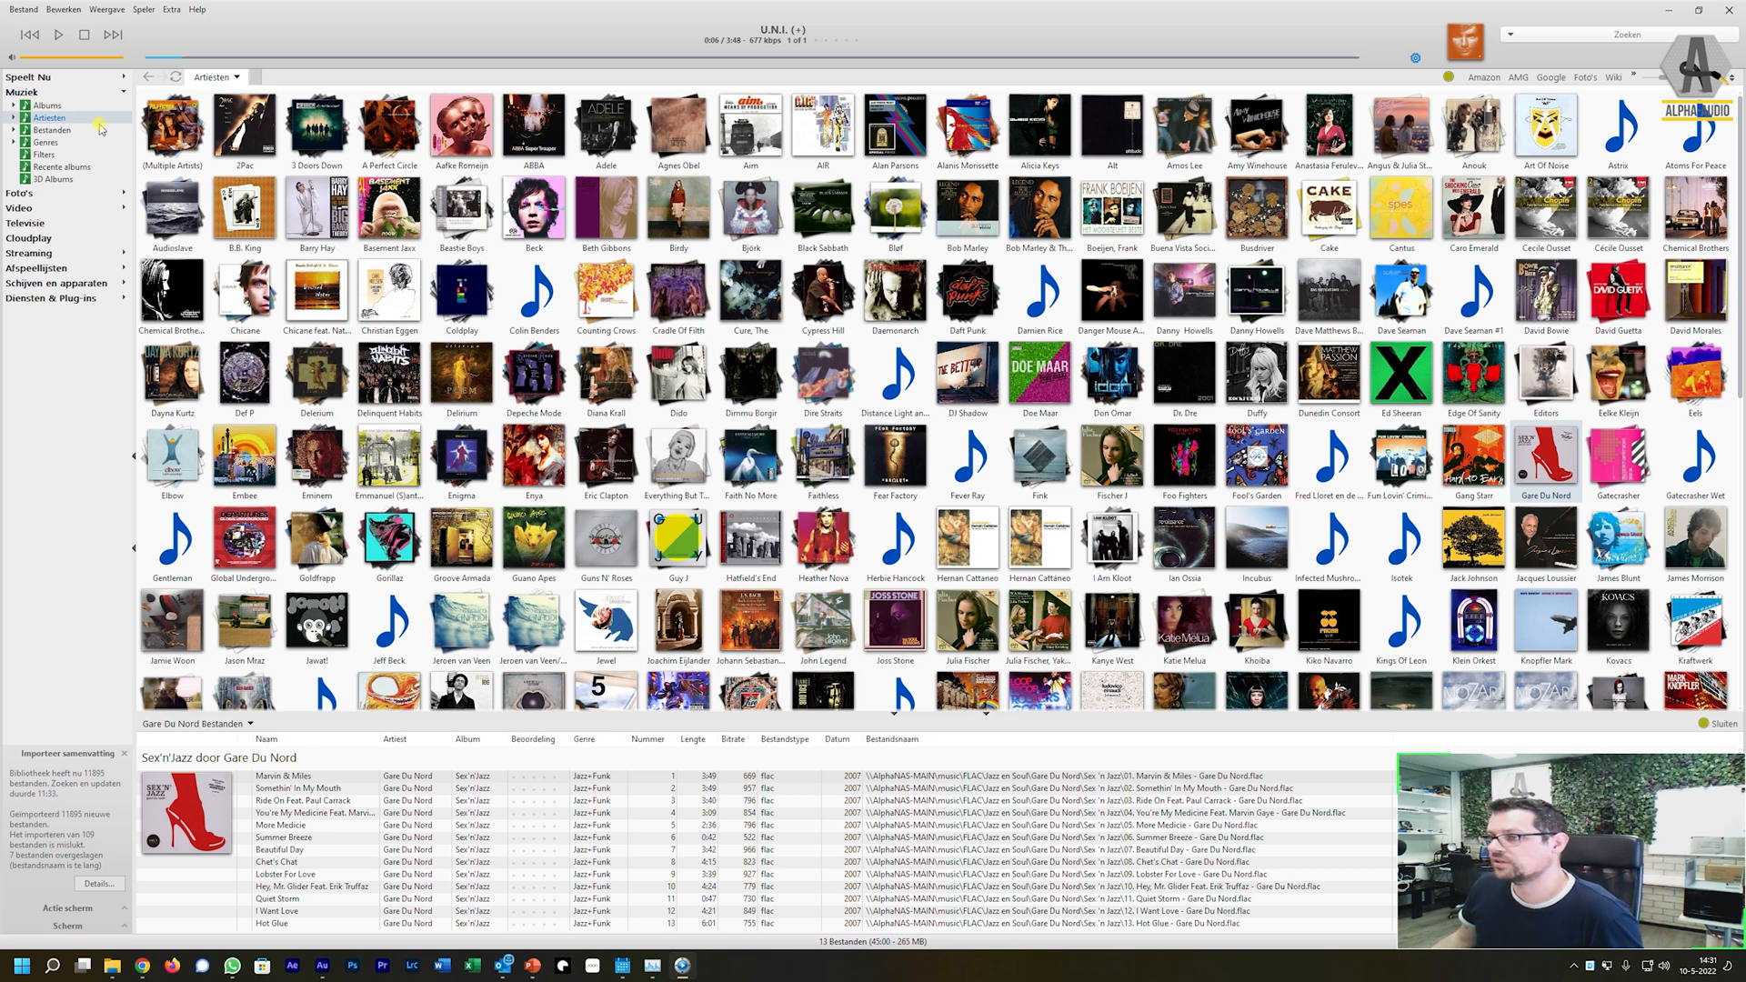
mouse_move(306, 292)
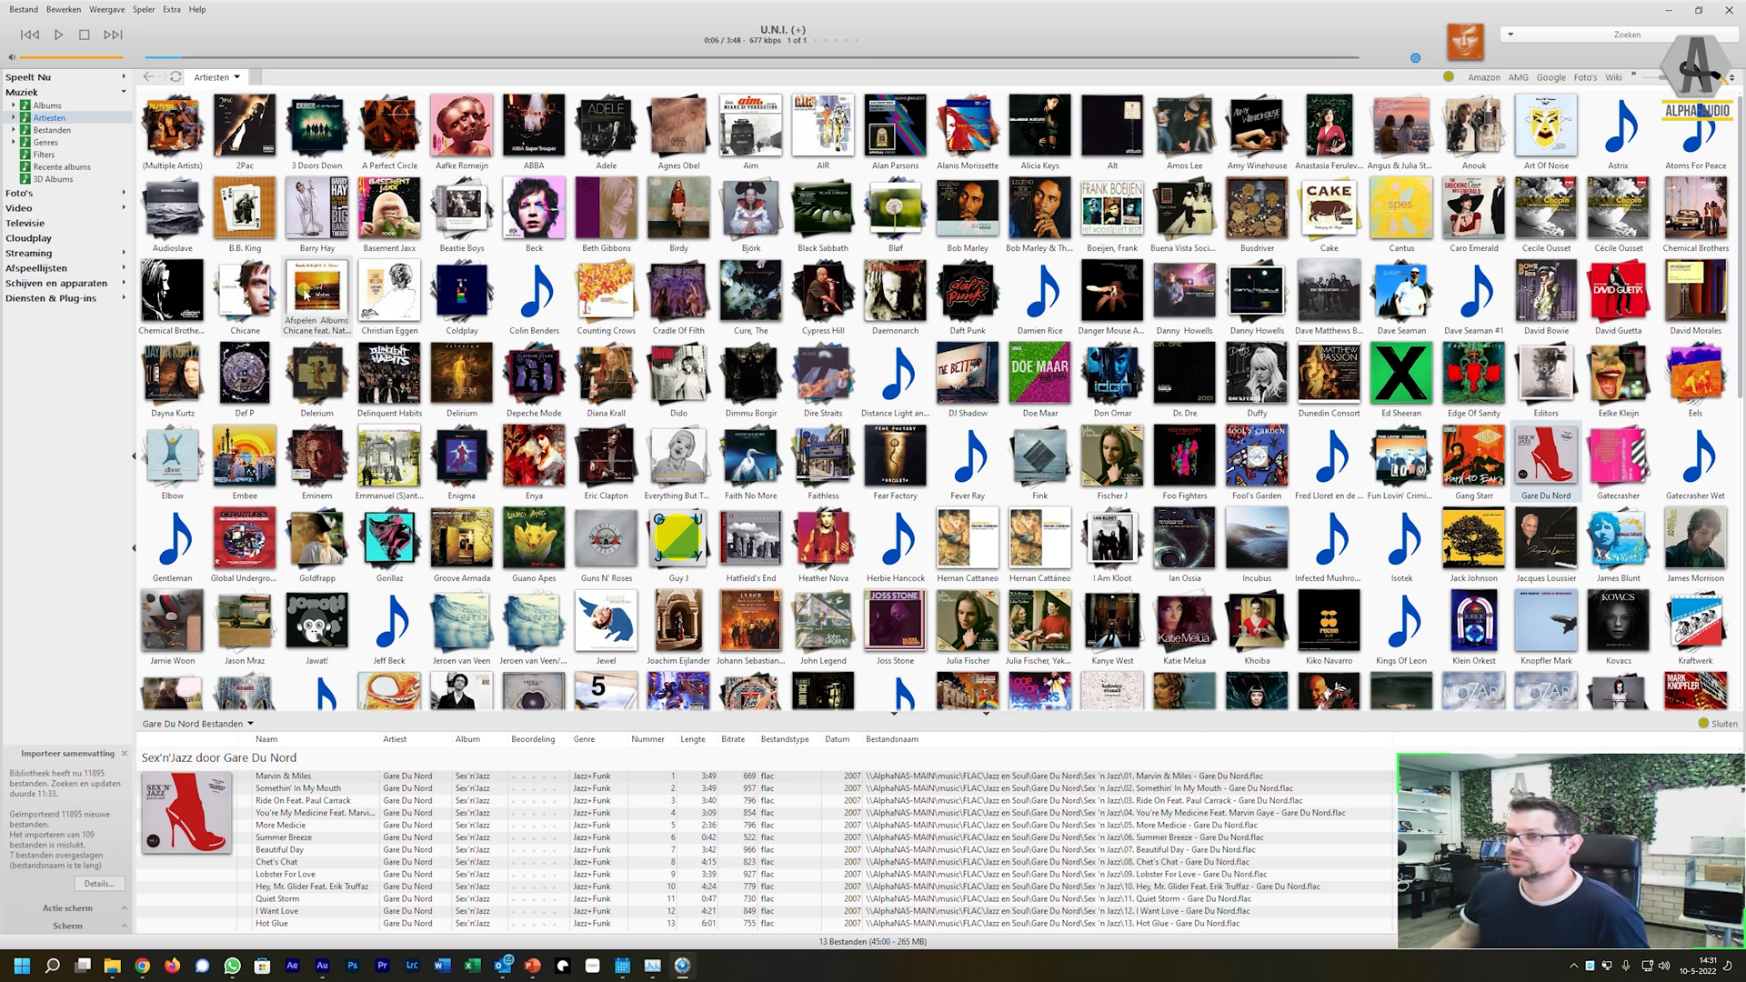